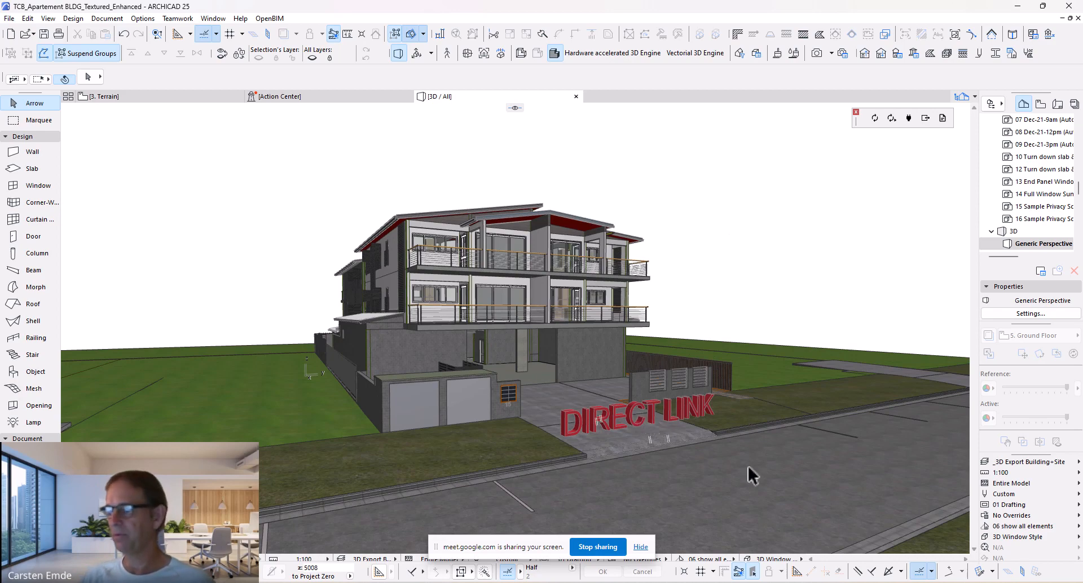
Step: Compare the Archicad project TCB_Apartement BLDG_Textured_Export with TCB_Apartement BLDG_Textured_Enhanced by viewing each 3D model in turn
mouse_move(592, 581)
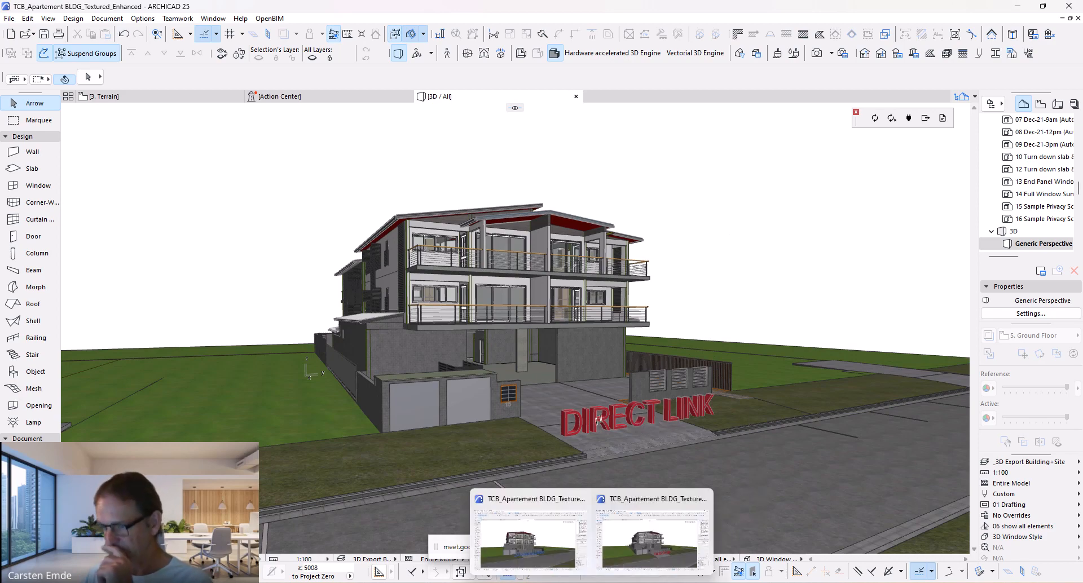
click(539, 504)
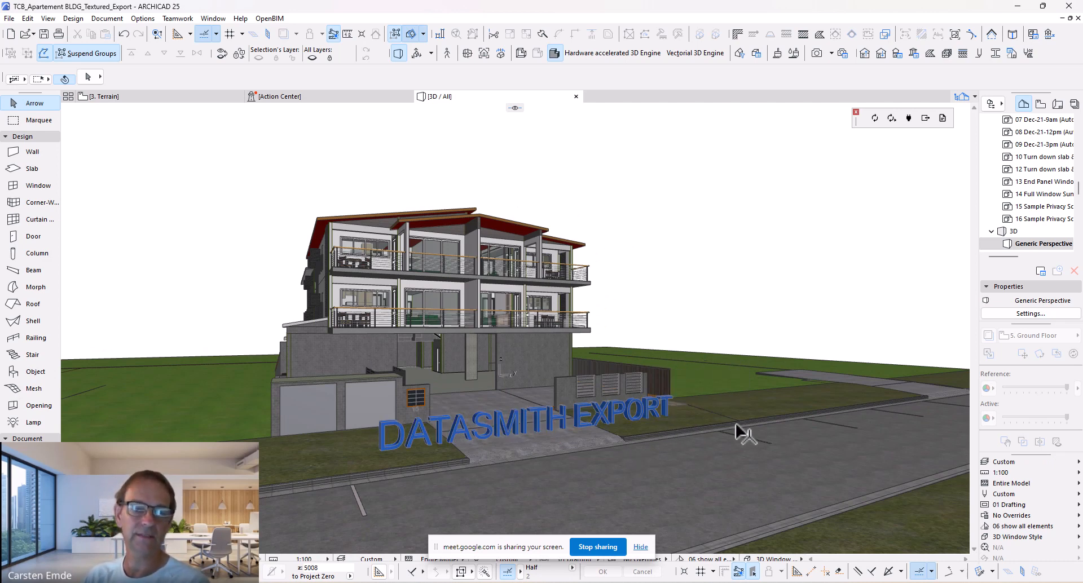
mouse_move(756, 431)
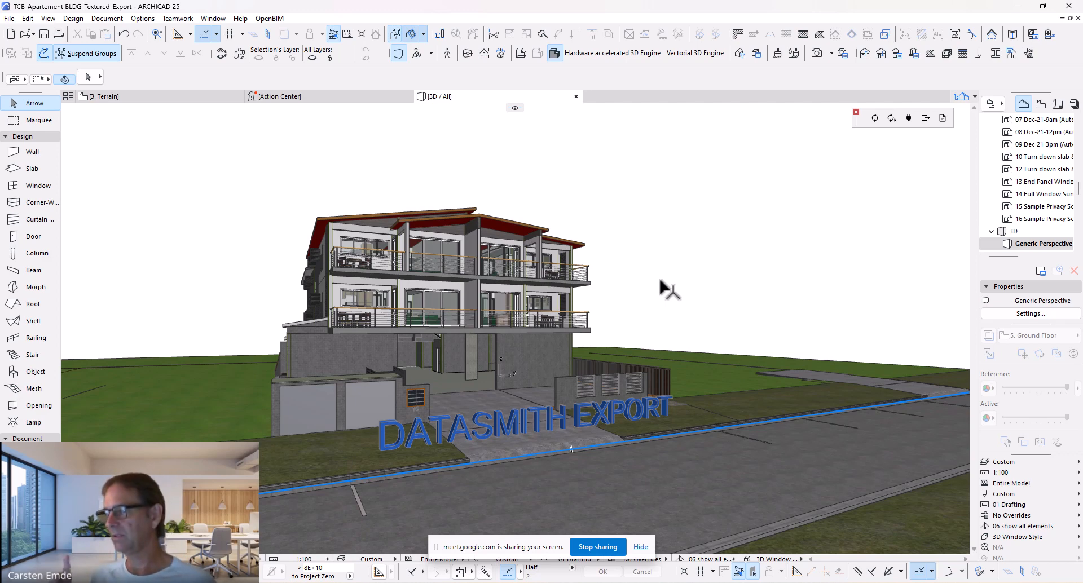
mouse_move(593, 582)
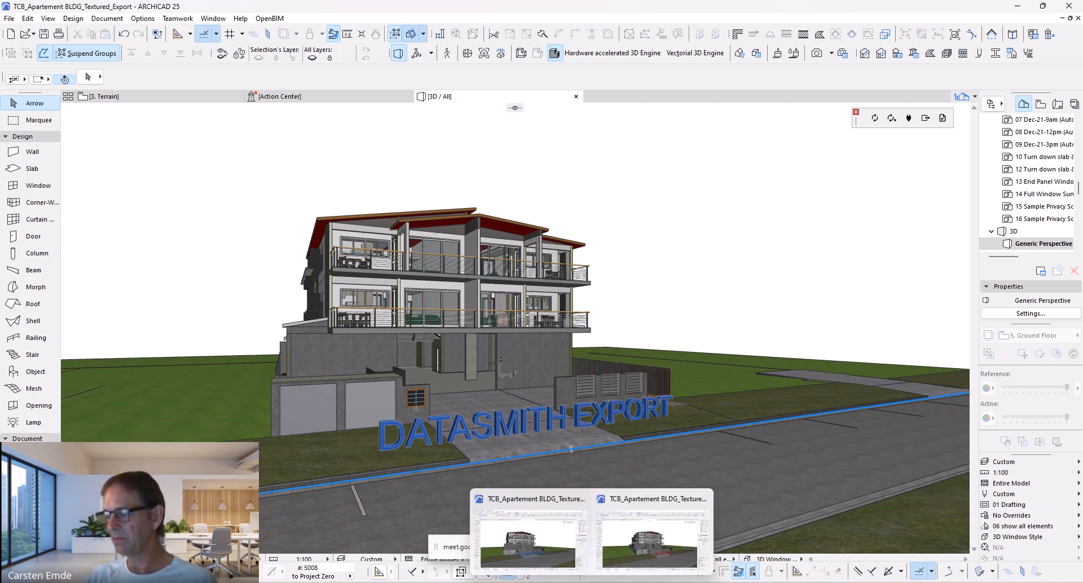
click(633, 511)
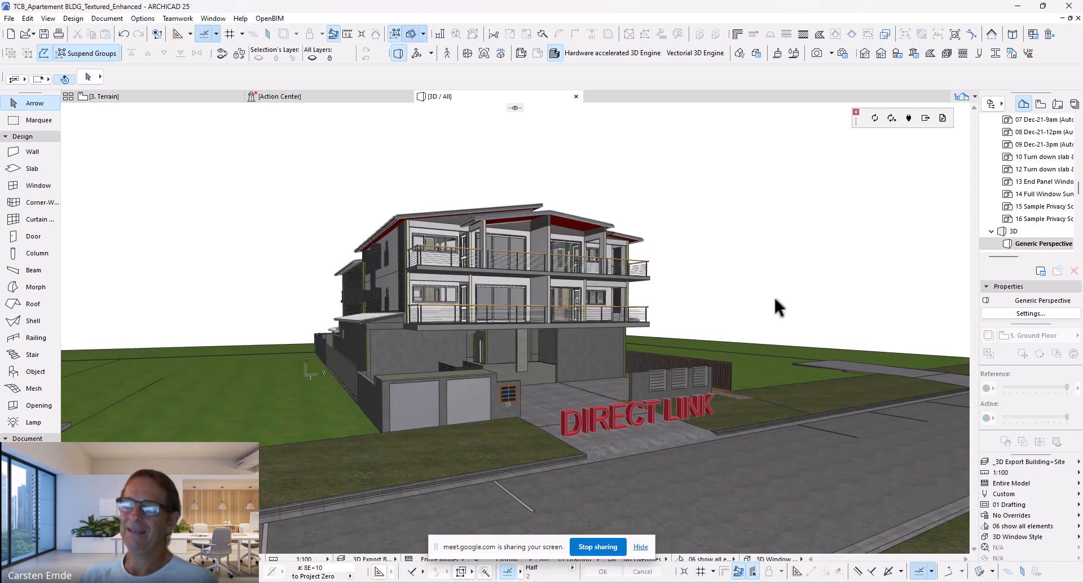
Step: Switch to the Directlink project in Twinmotion and inspect the Direct Link sources offered for import, without importing any
mouse_move(617, 582)
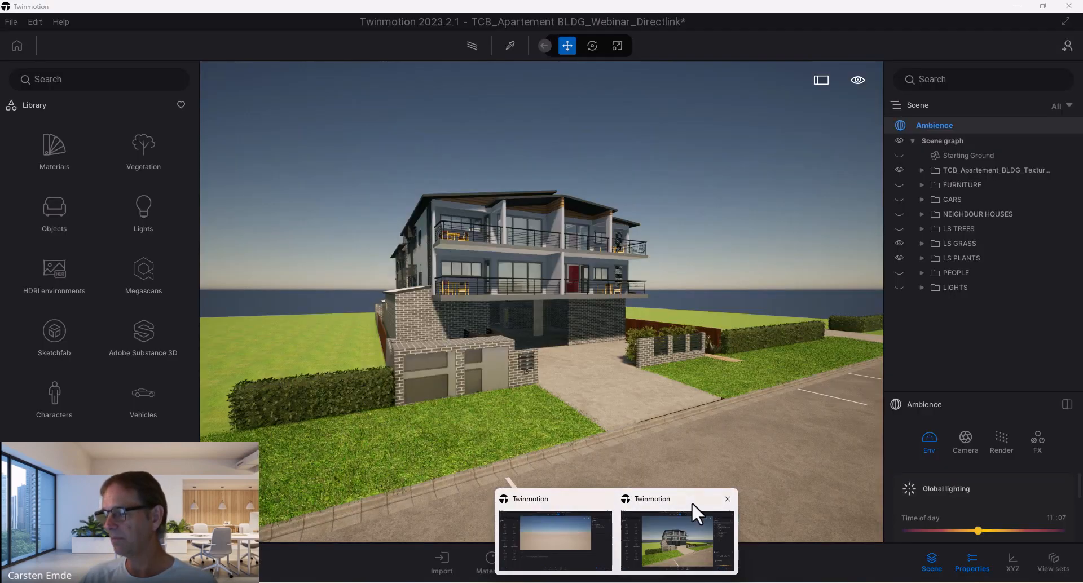
click(692, 502)
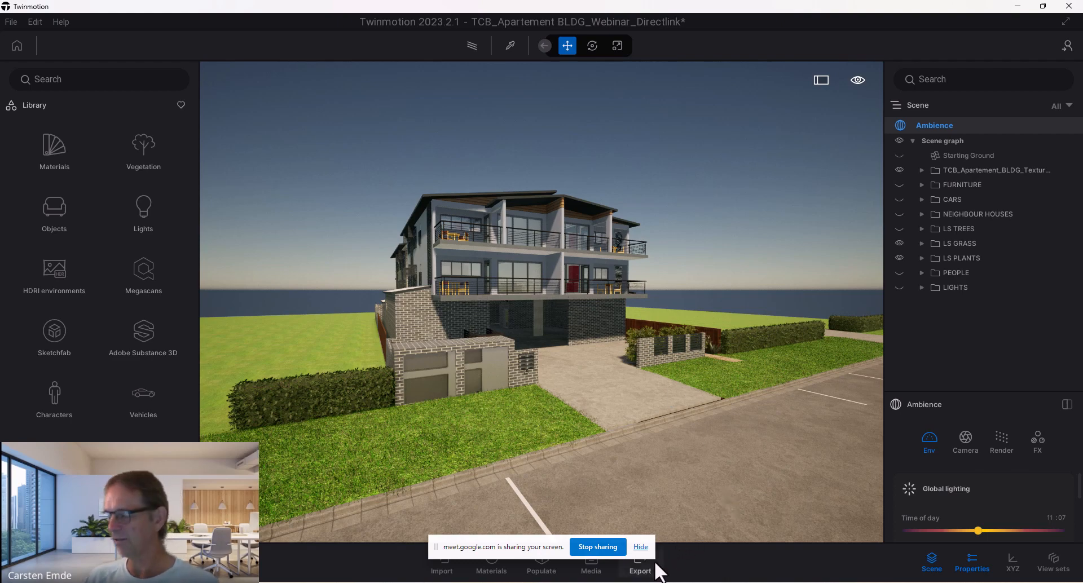
click(641, 548)
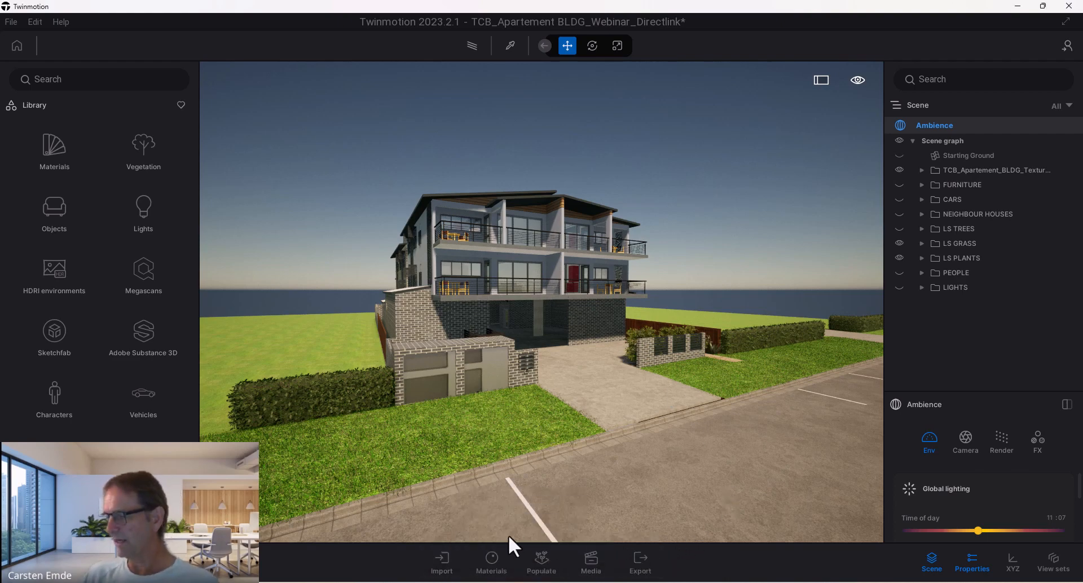
click(443, 562)
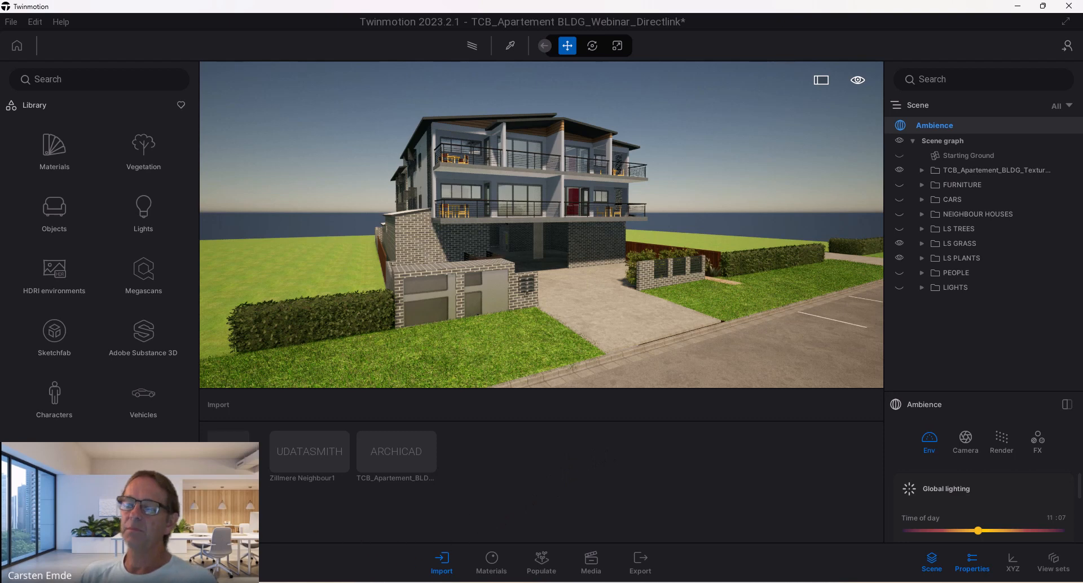
click(229, 446)
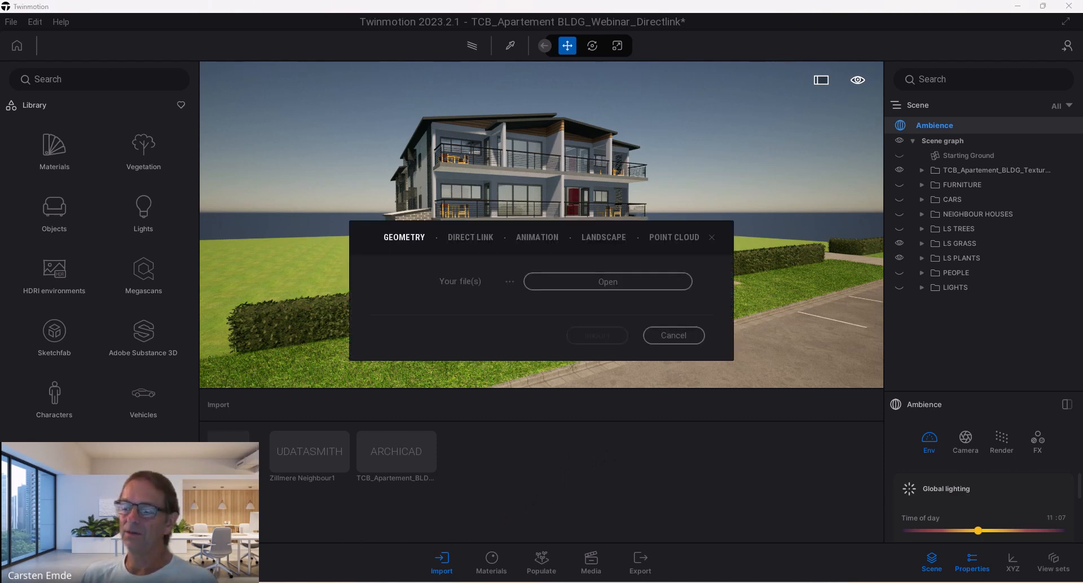
click(468, 239)
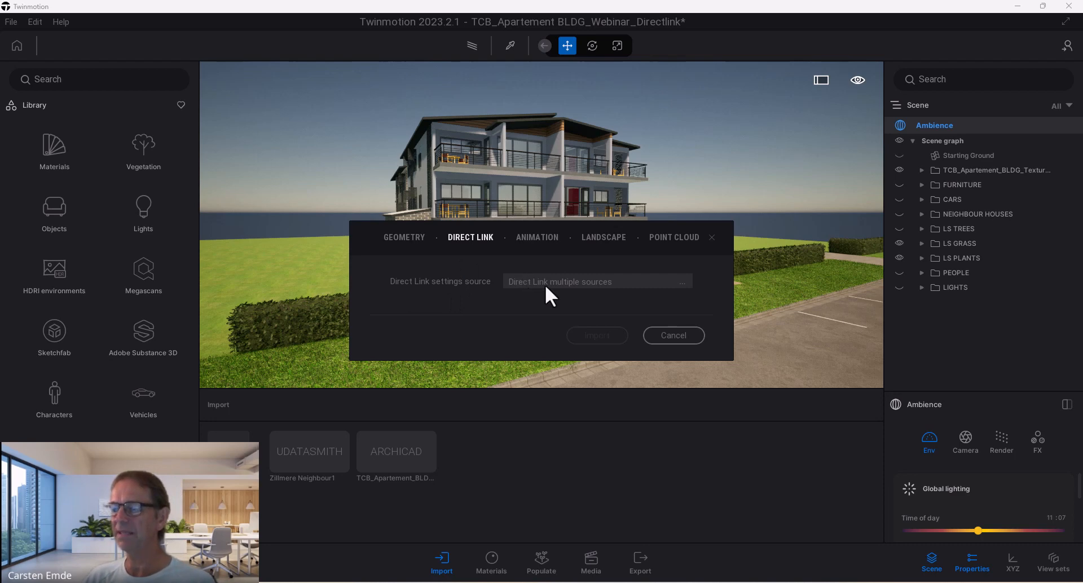
click(607, 285)
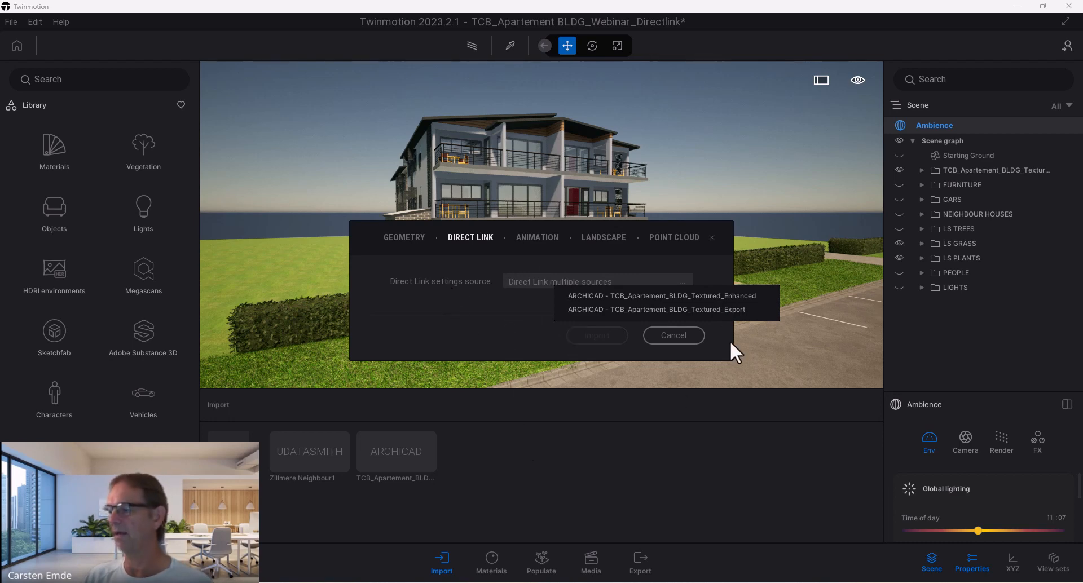
click(687, 336)
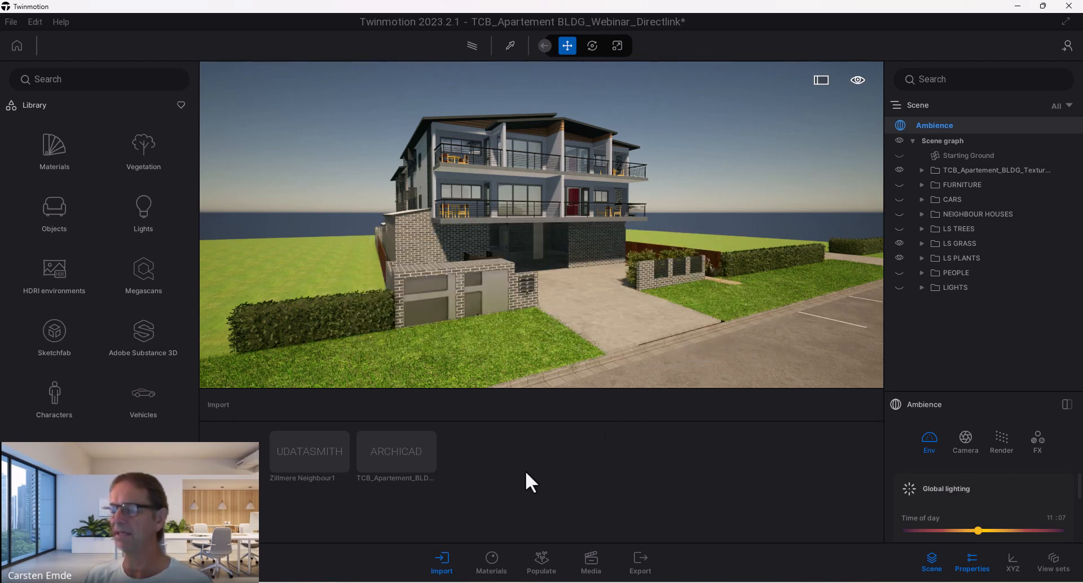
Step: Synchronize the TCB_Apartement BLDG_Textured_Enhanced model from Archicad through Direct Link and return to the Directlink project in Twinmotion
mouse_move(413, 435)
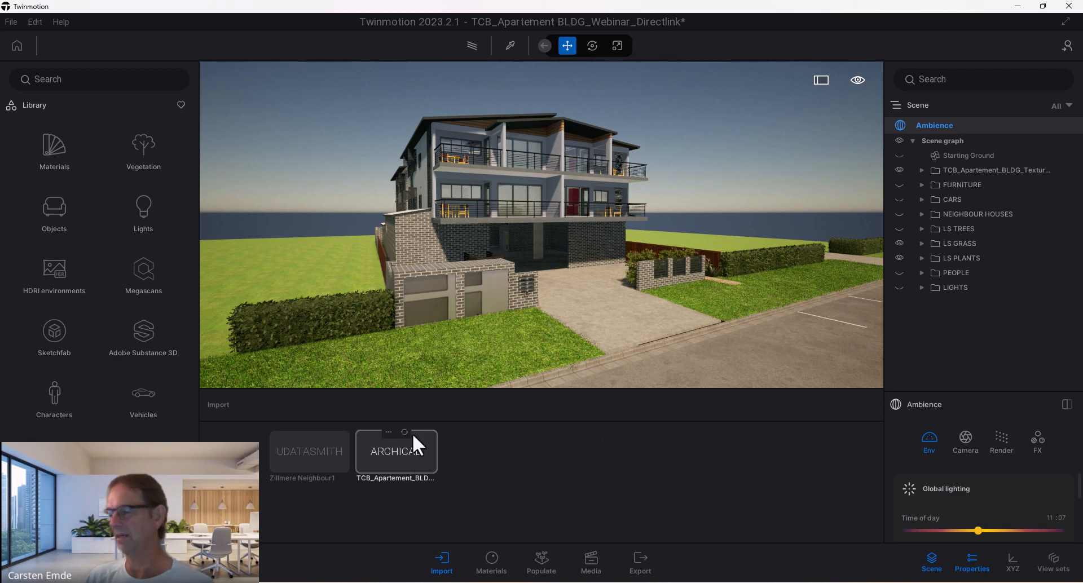
mouse_move(616, 582)
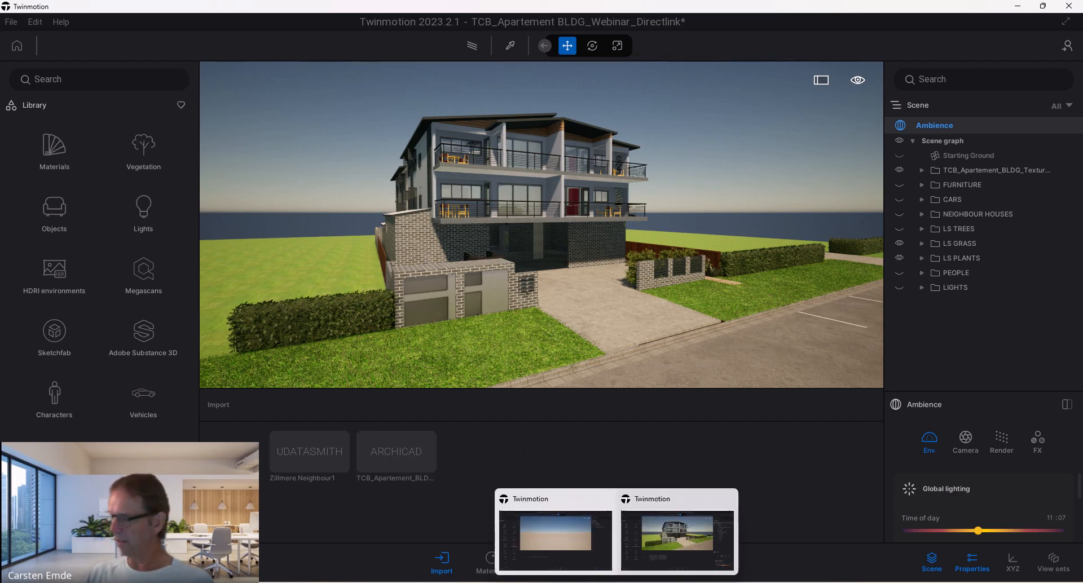
click(642, 545)
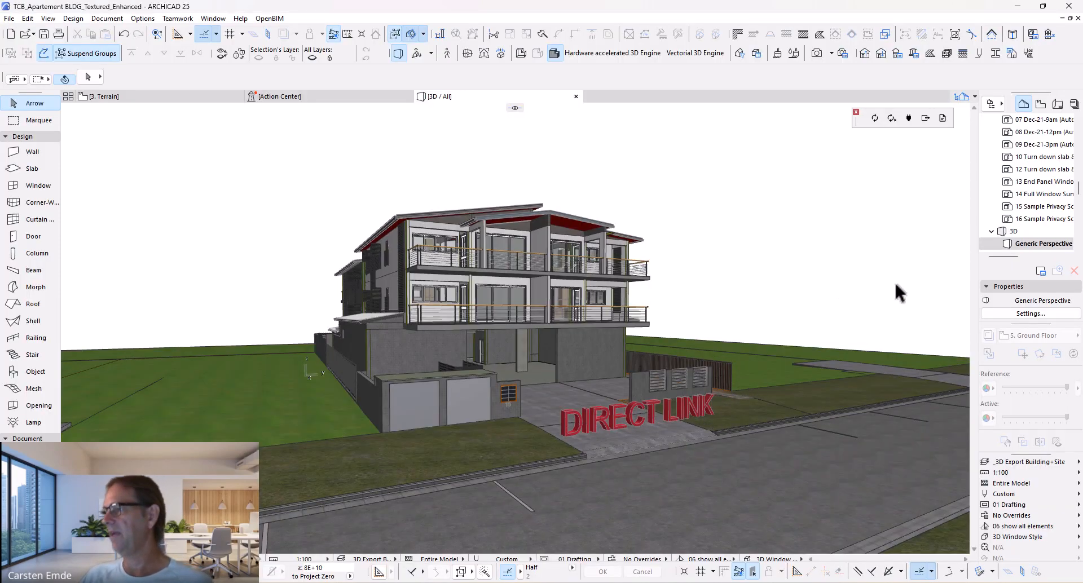
click(873, 122)
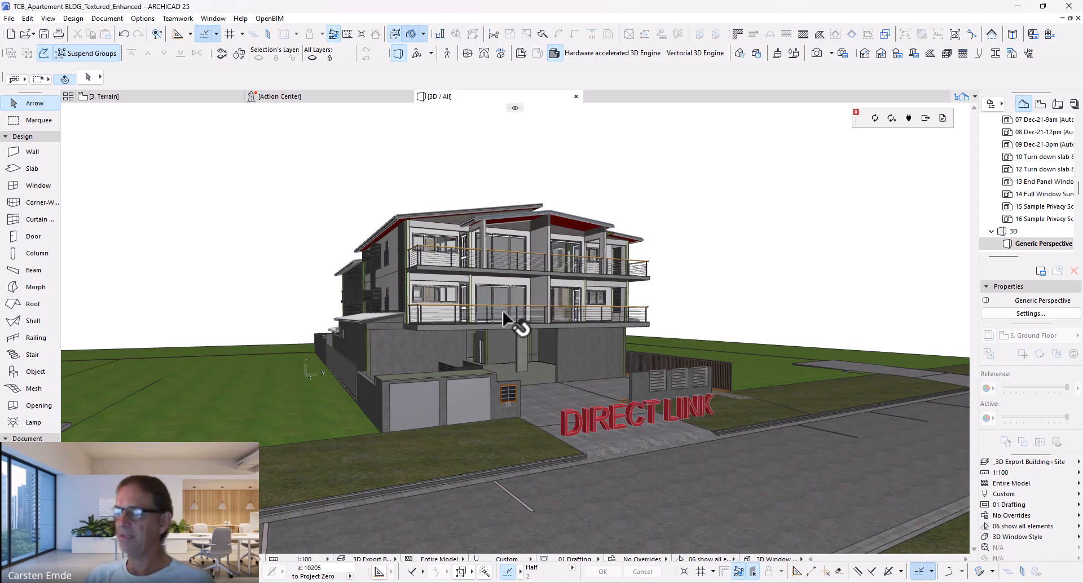
mouse_move(643, 580)
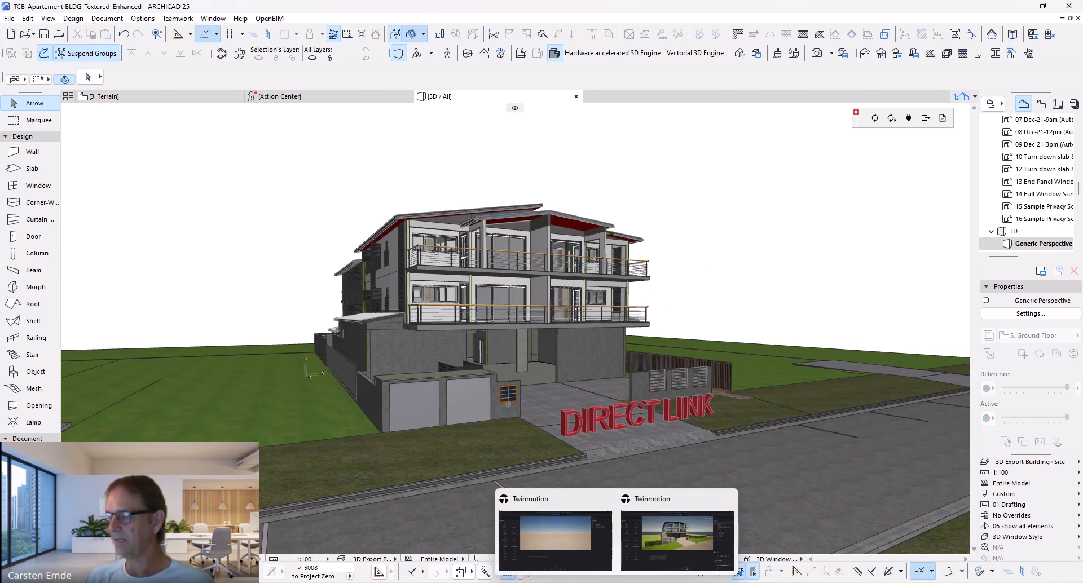
click(670, 543)
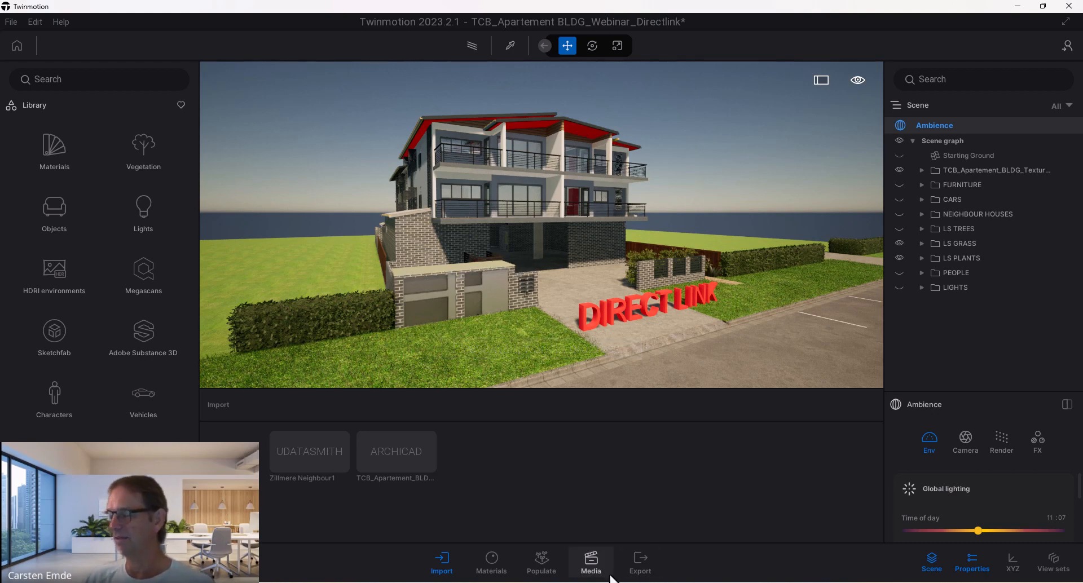
Step: Compare the Enhanced model's roof and lettering in Archicad with the synchronized scene in Twinmotion
mouse_move(592, 582)
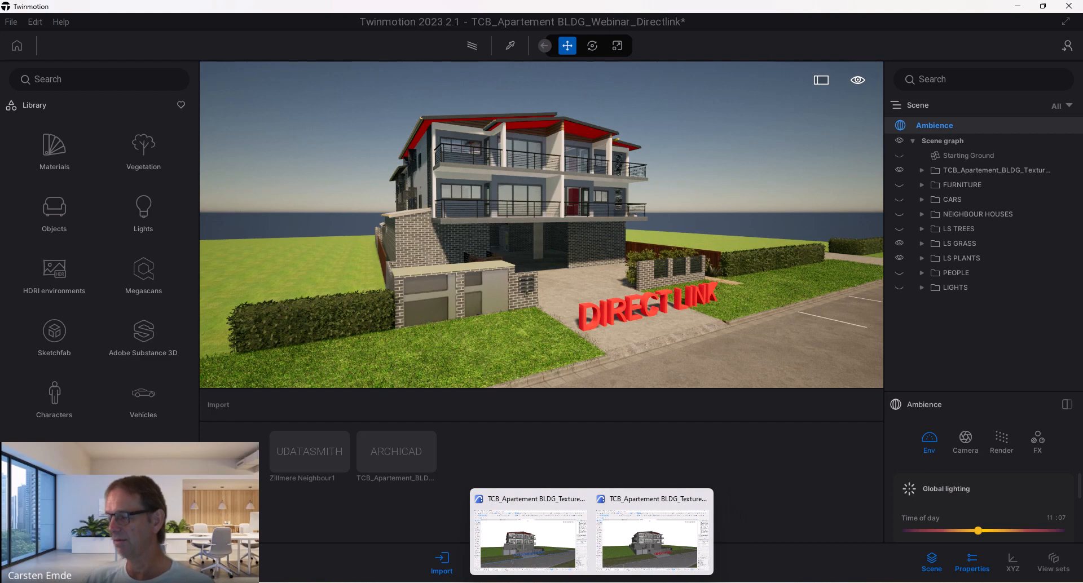
click(638, 536)
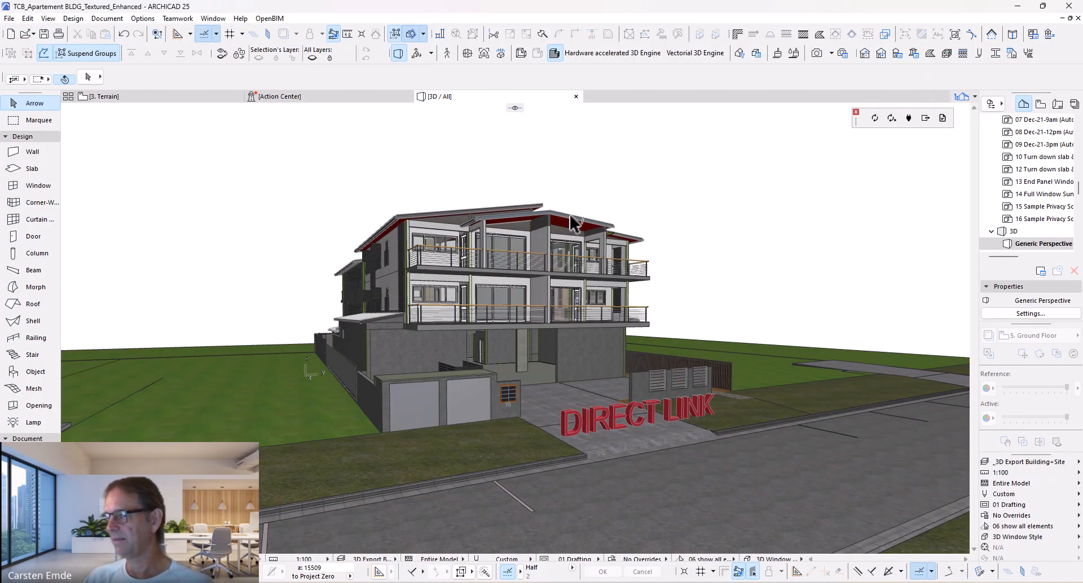
mouse_move(618, 582)
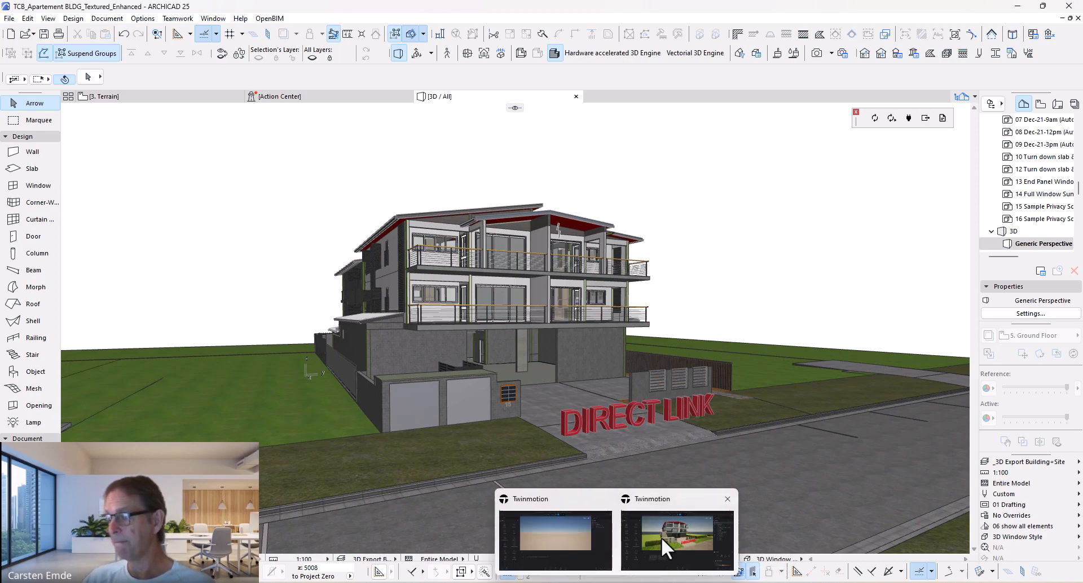
click(671, 539)
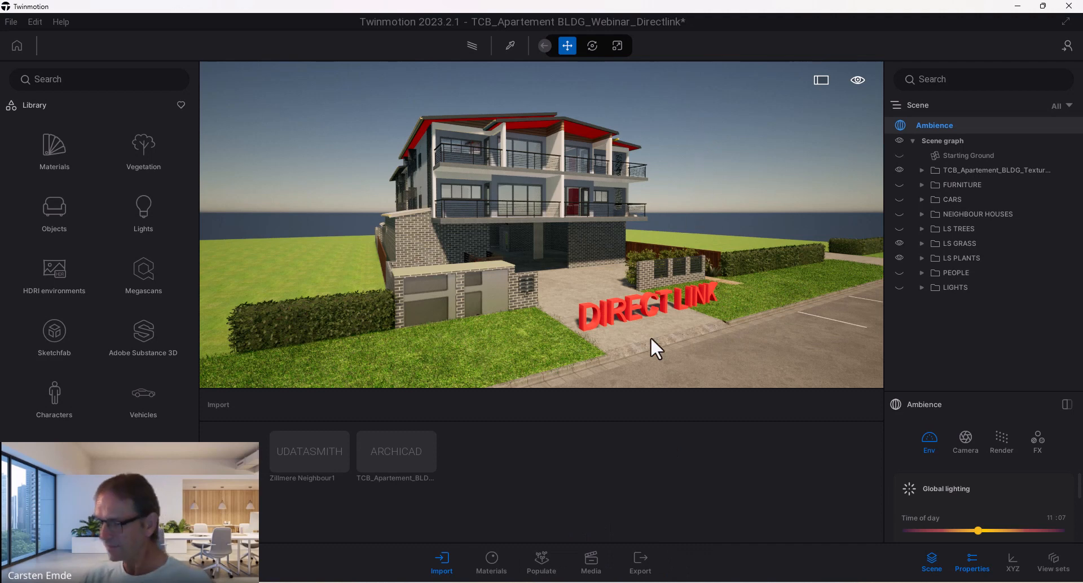
Step: Switch to the Export project in Archicad and save its 3D model as a Datasmith file, replacing TCB_Apartement BLDG_Textured_Export.udatasmith in the WEBINARS folder
mouse_move(618, 582)
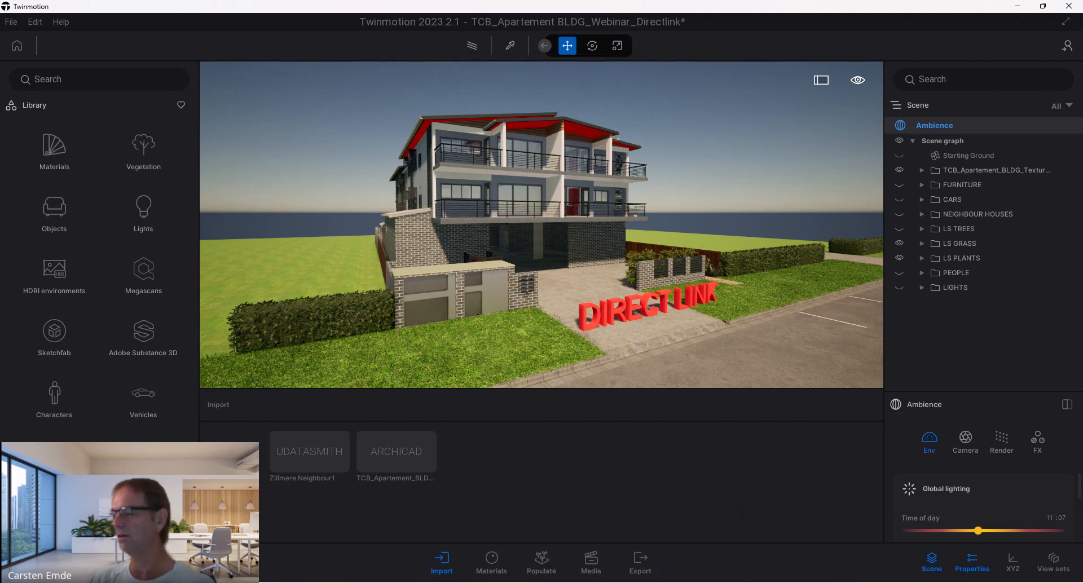
click(562, 543)
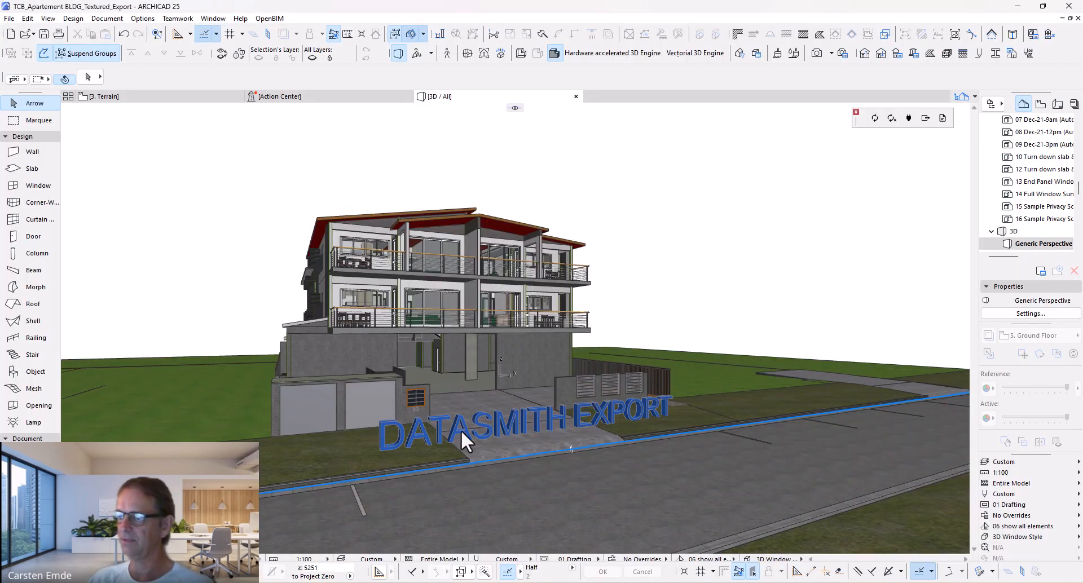
click(10, 19)
click(34, 106)
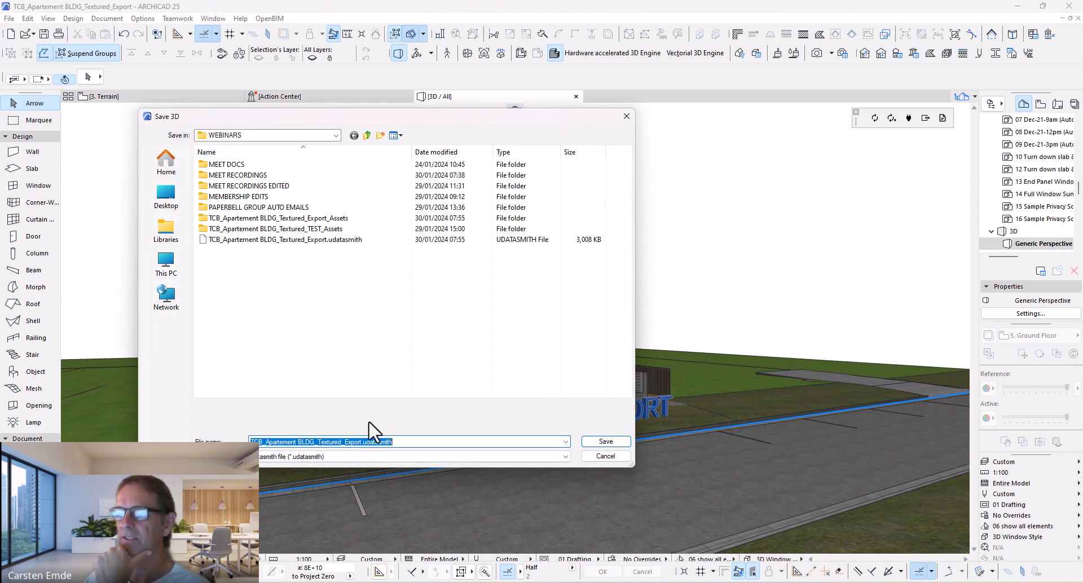
click(270, 456)
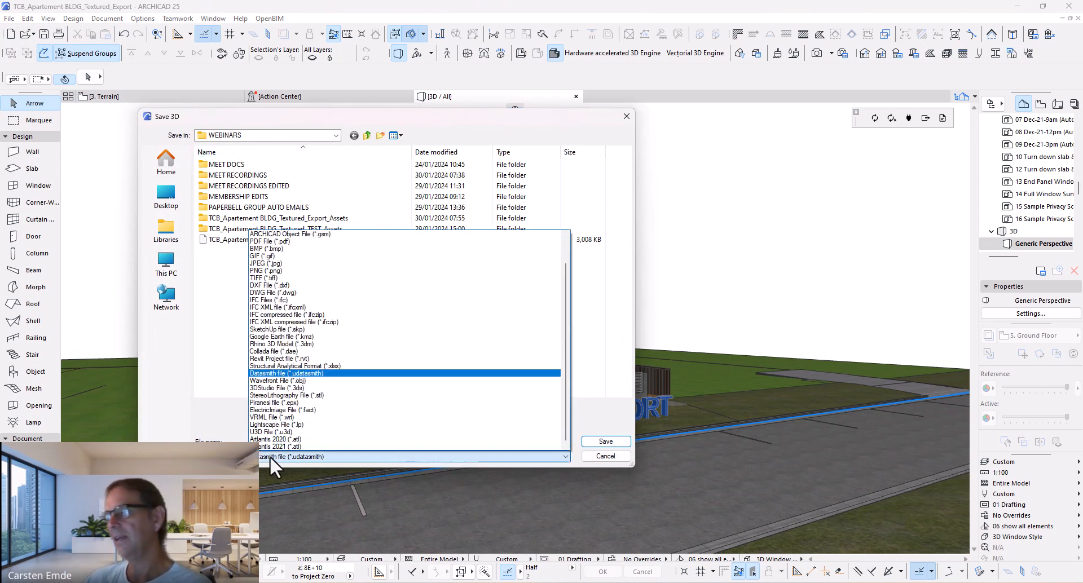
click(280, 372)
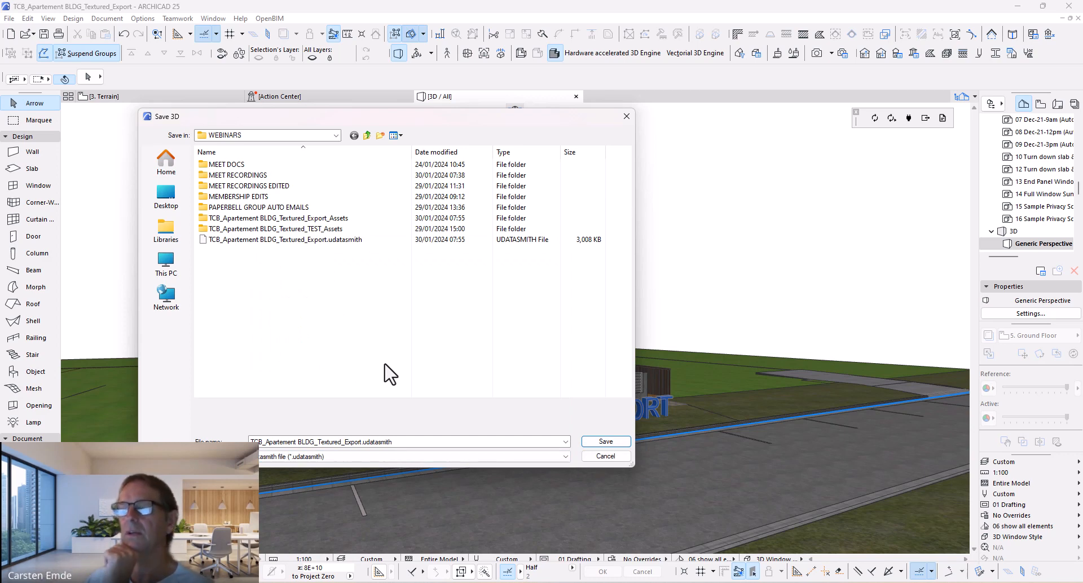
click(279, 243)
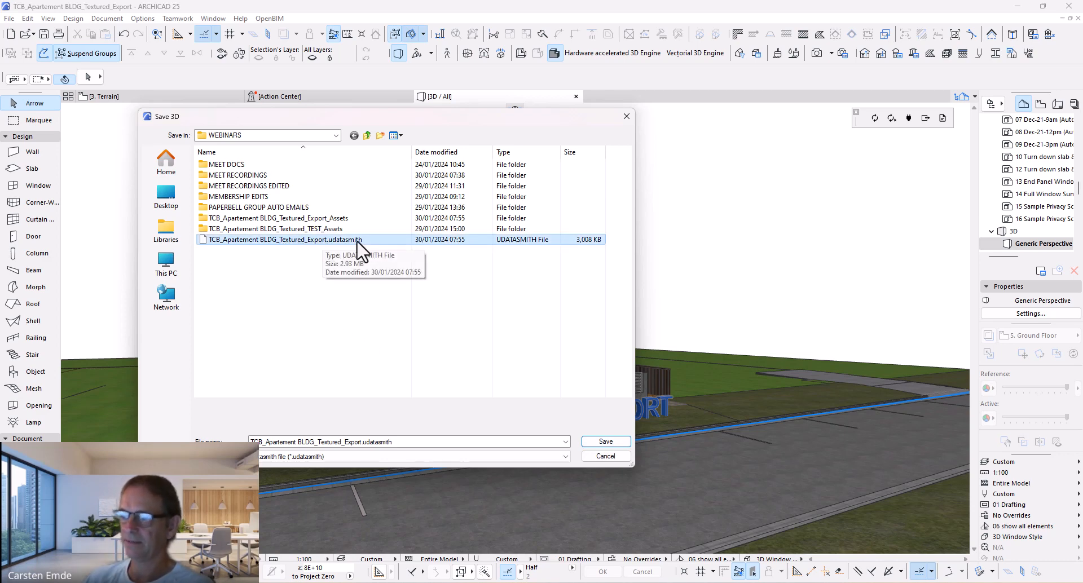
click(605, 442)
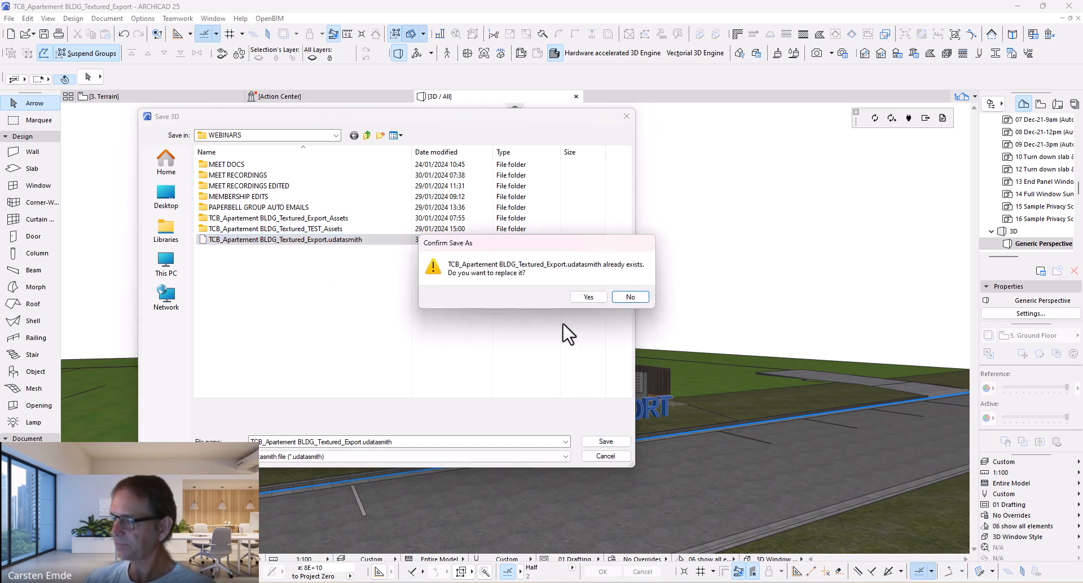
click(584, 296)
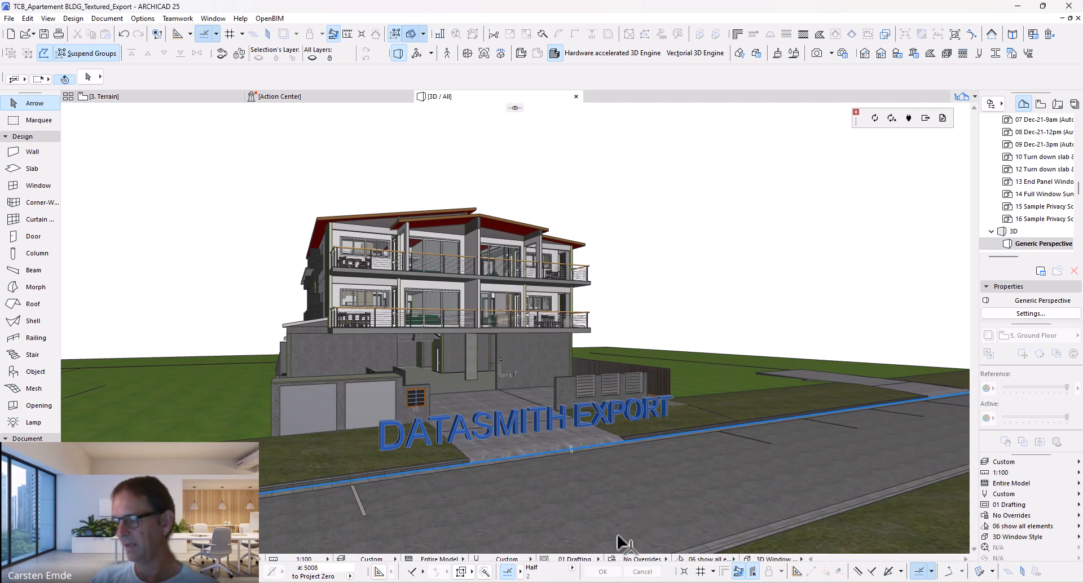
Step: Switch to the Datasmith project in Twinmotion and choose TCB_Apartement BLDG_Textured_Export.udatasmith from the WEBINARS folder for geometry import
mouse_move(592, 582)
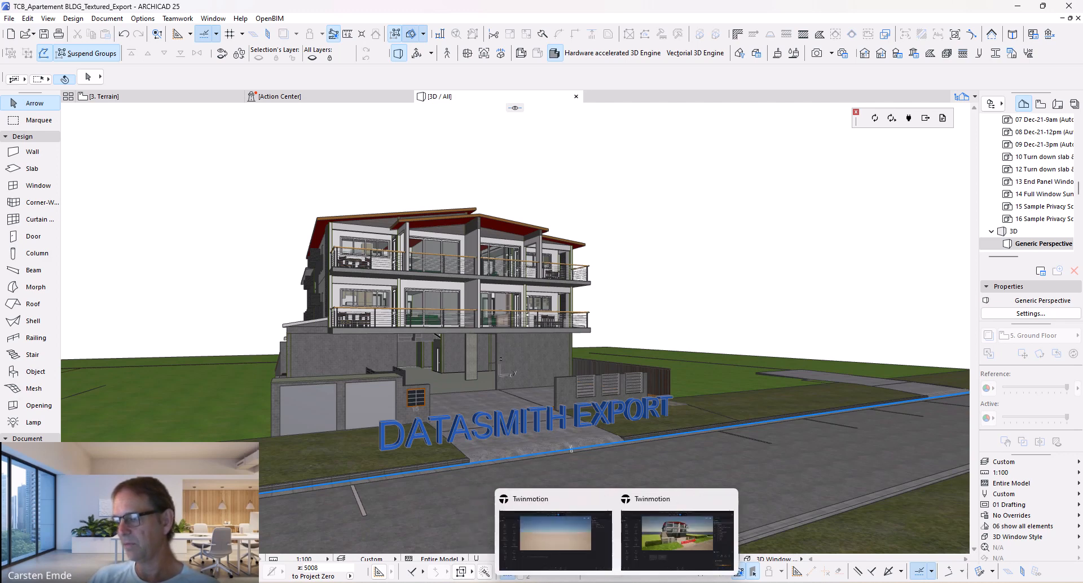
click(557, 530)
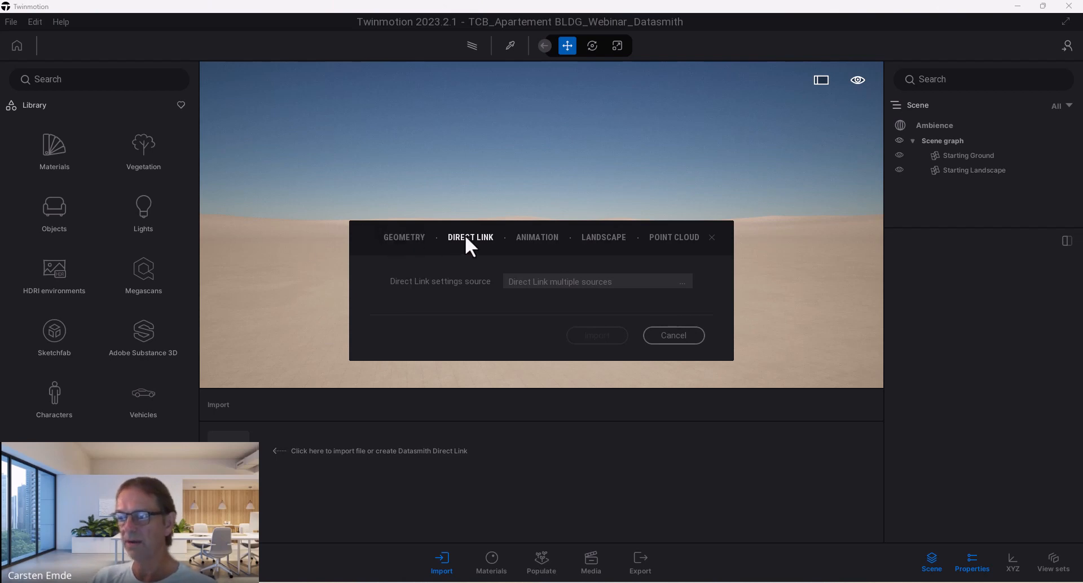
click(404, 238)
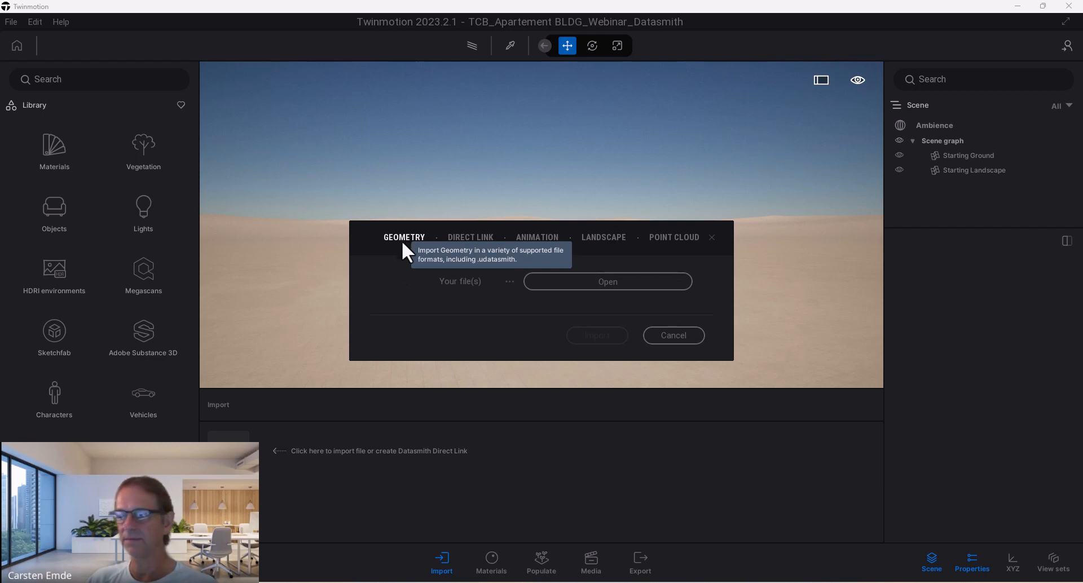
click(560, 282)
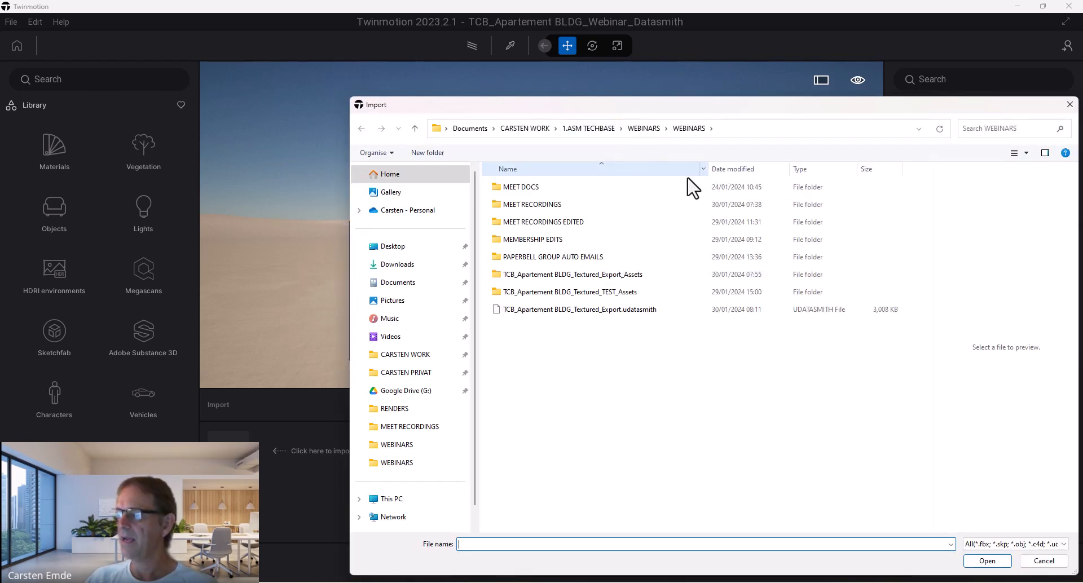
click(565, 311)
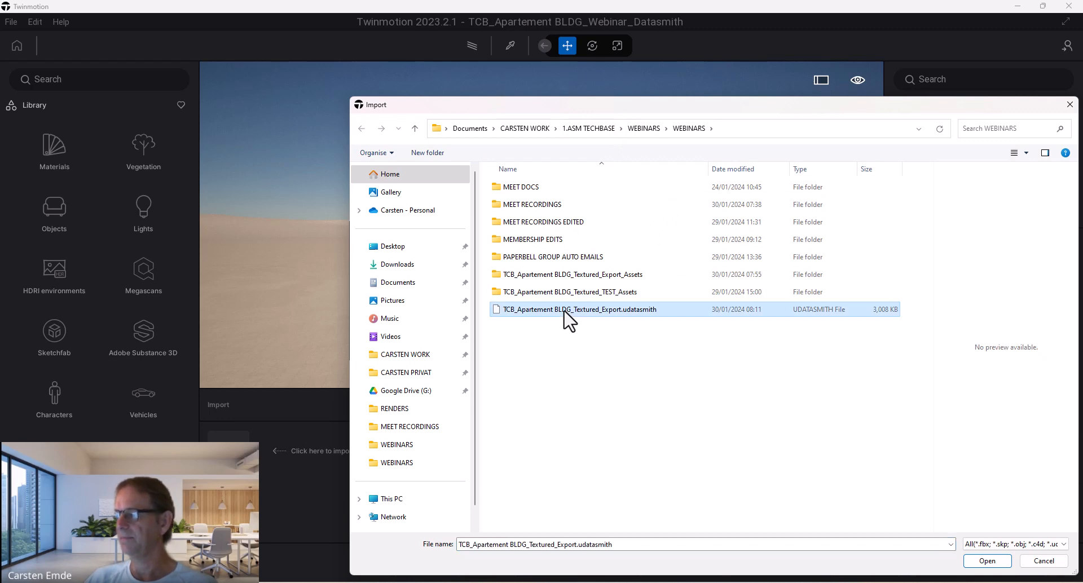
click(996, 562)
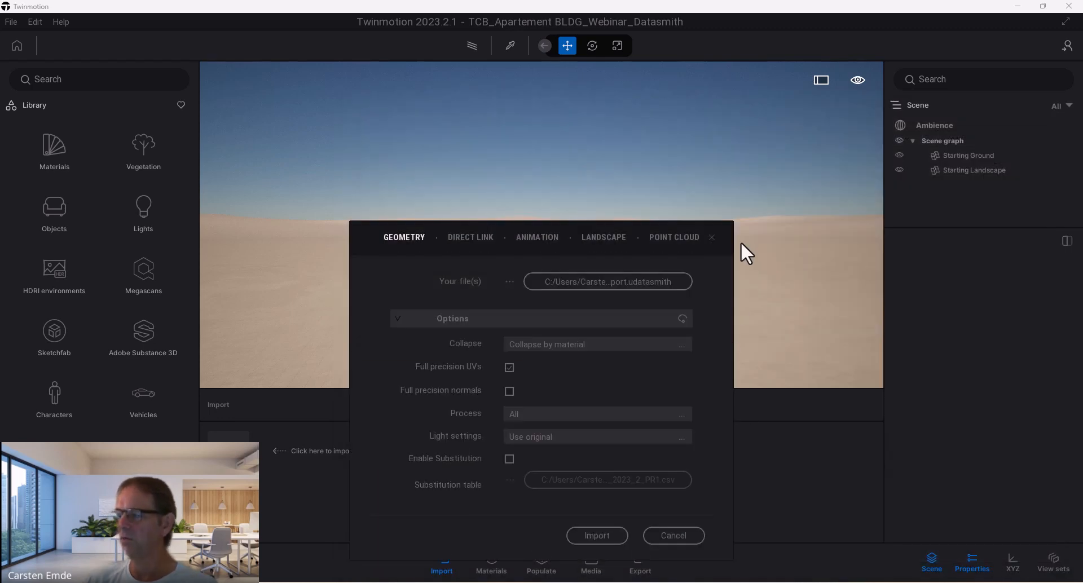
Step: Import the Datasmith file collapsed by material, using the scene material for all material conflicts
drag(597, 227, 589, 82)
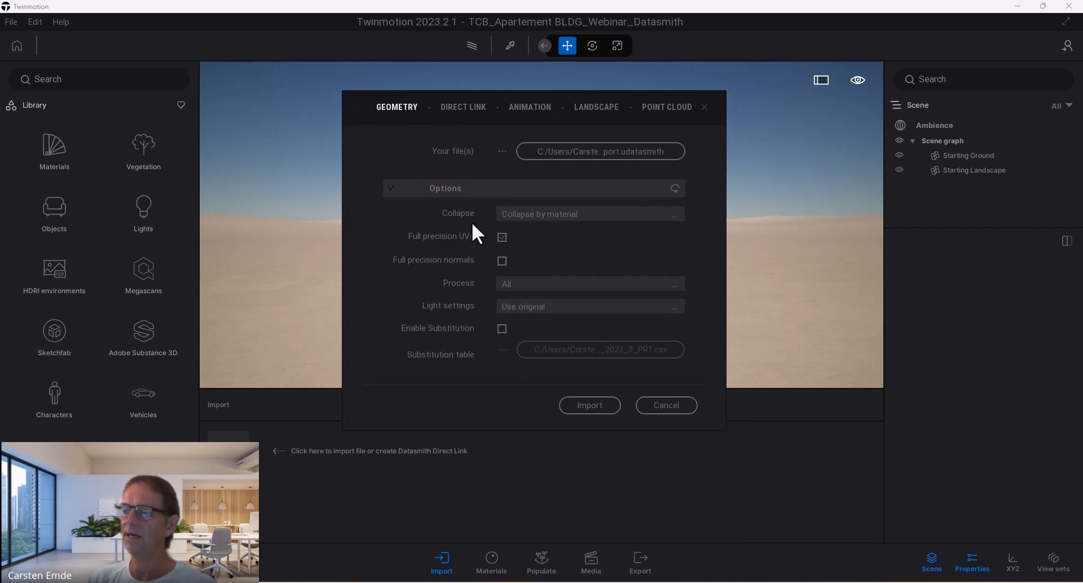
click(594, 407)
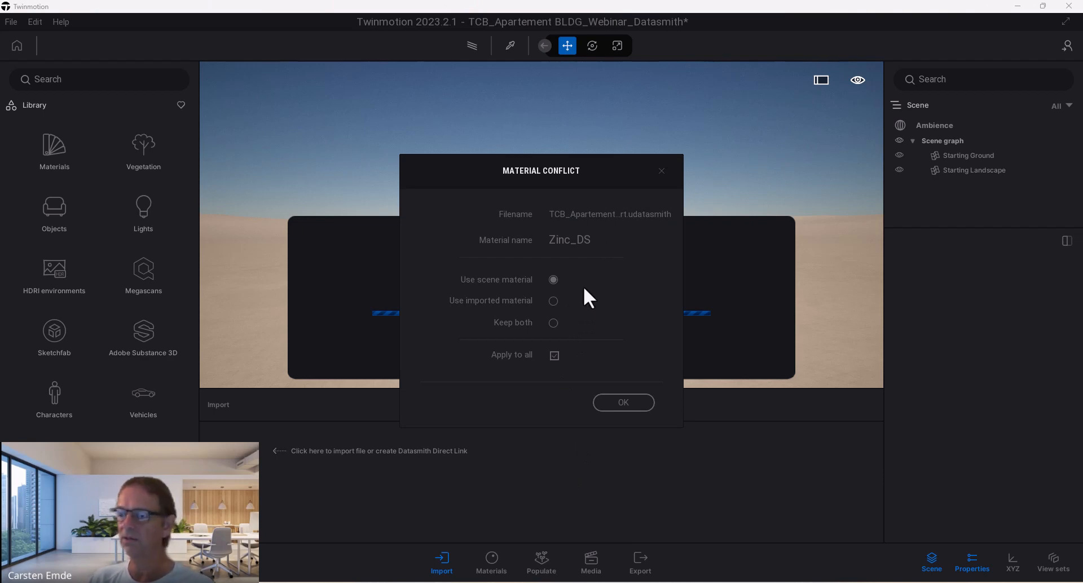
click(617, 402)
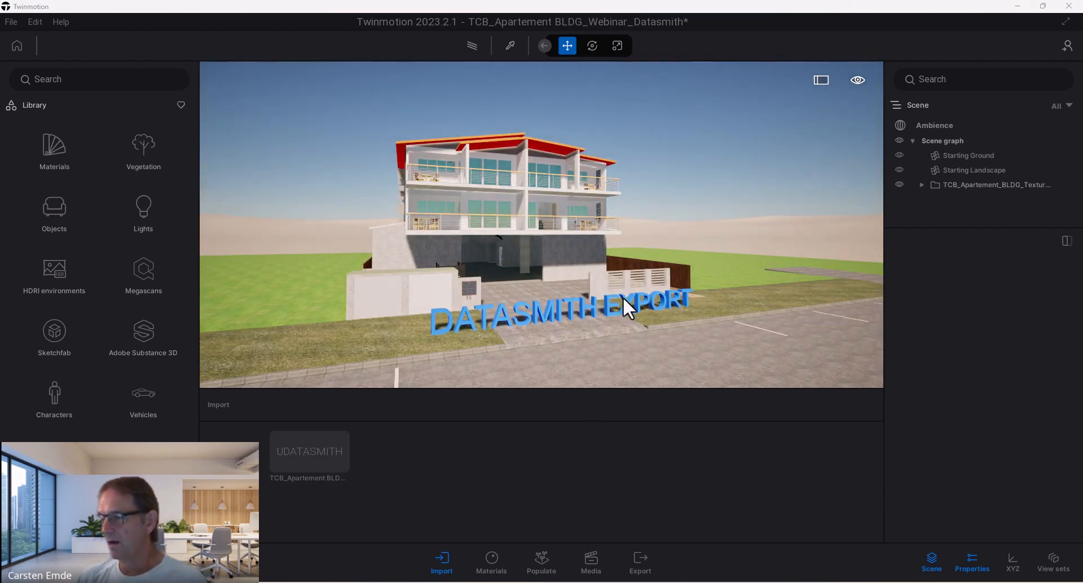
mouse_move(344, 459)
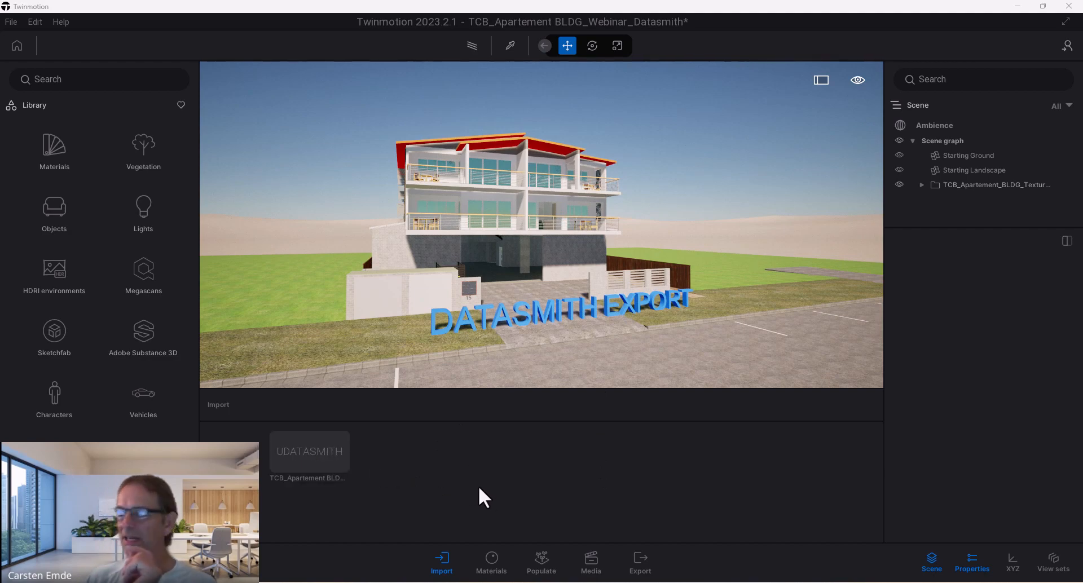
Step: Switch to the Export project in Archicad and apply the _3D Export Building+Site layer combination to the 3D view
mouse_move(617, 581)
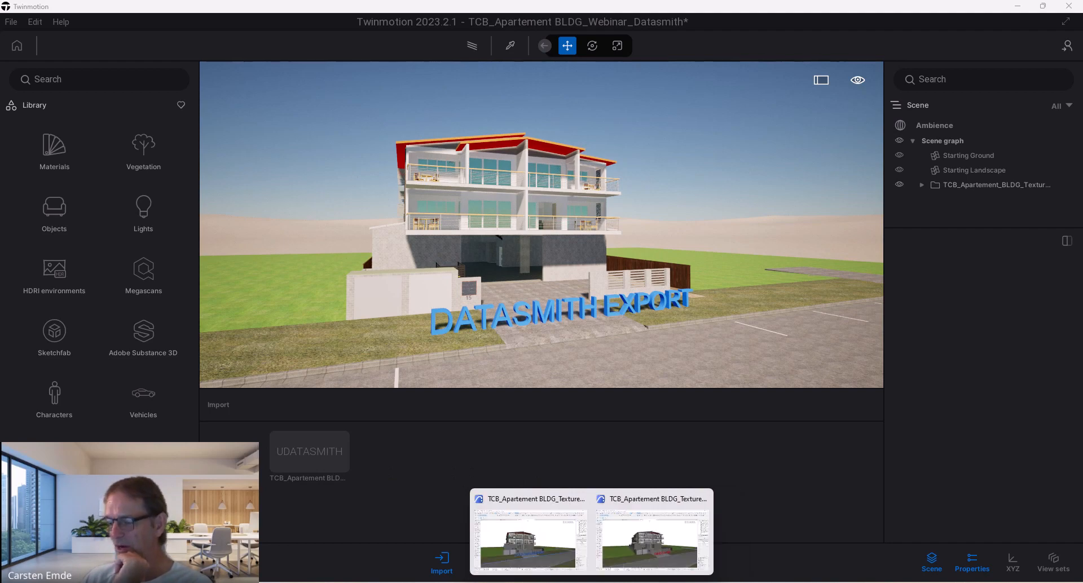
click(553, 546)
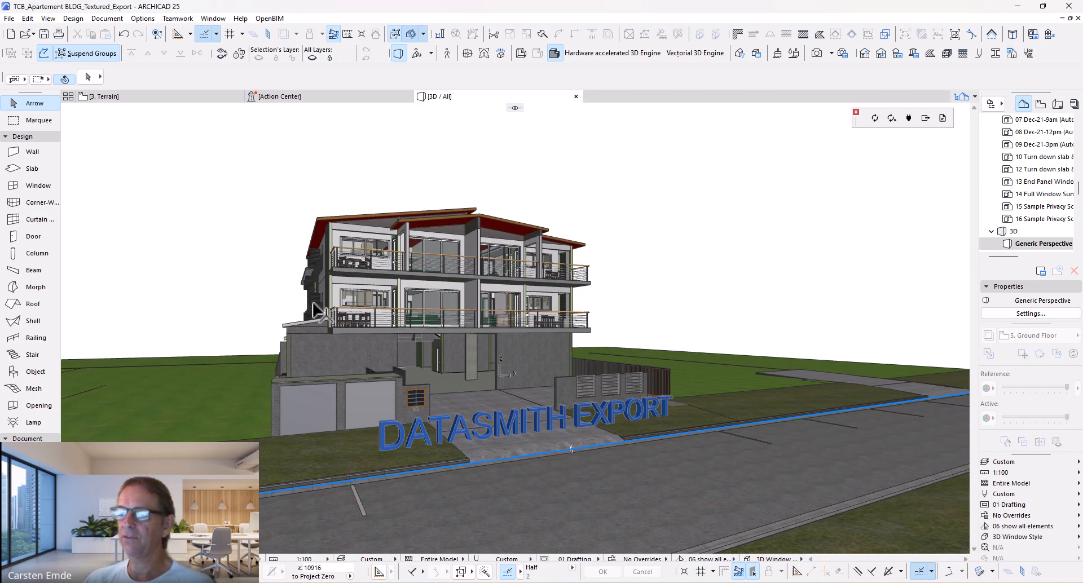
scroll(477, 266, up, 5)
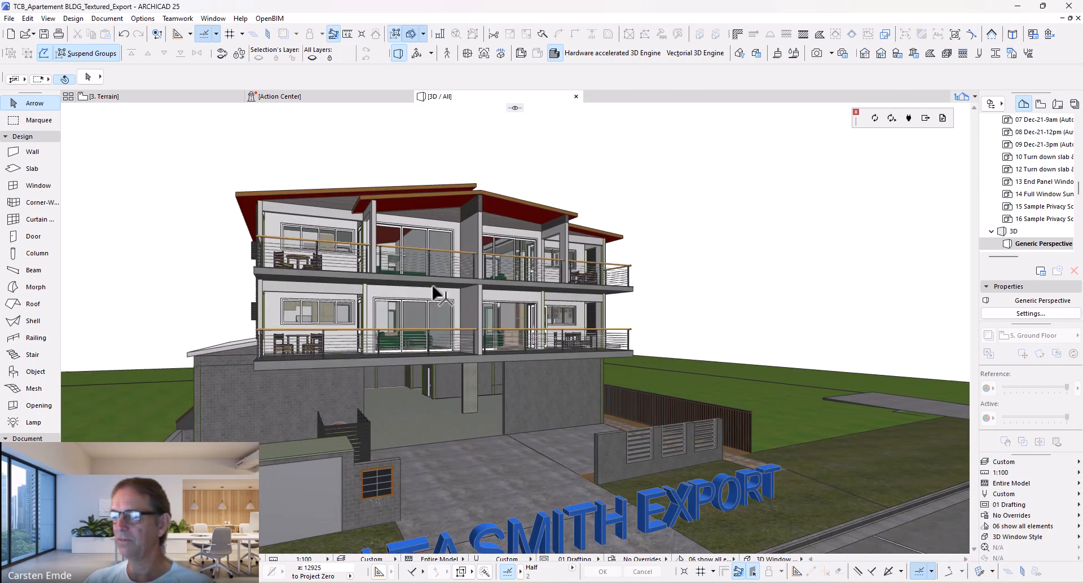
click(1014, 462)
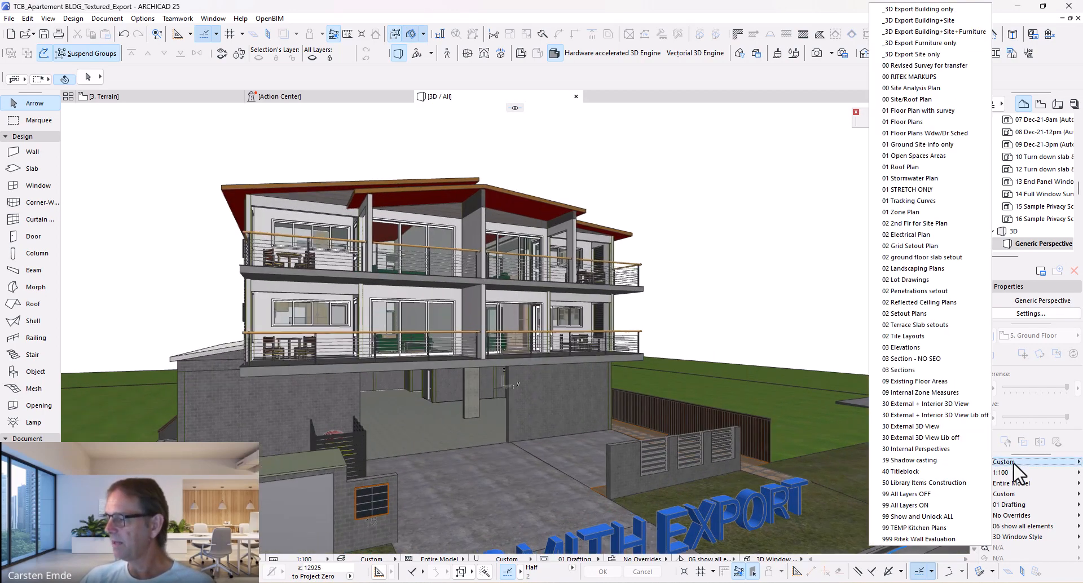
click(943, 21)
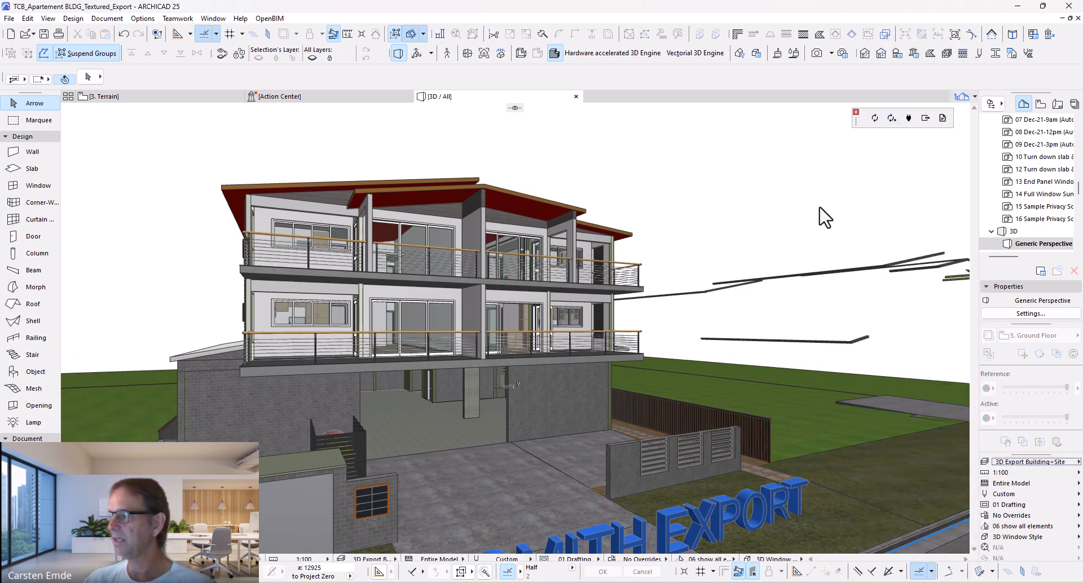
Step: Delete the stray roof gutter pieces and other loose elements floating beside the apartment building
middle_drag(820, 208, 695, 233)
drag(721, 244, 939, 344)
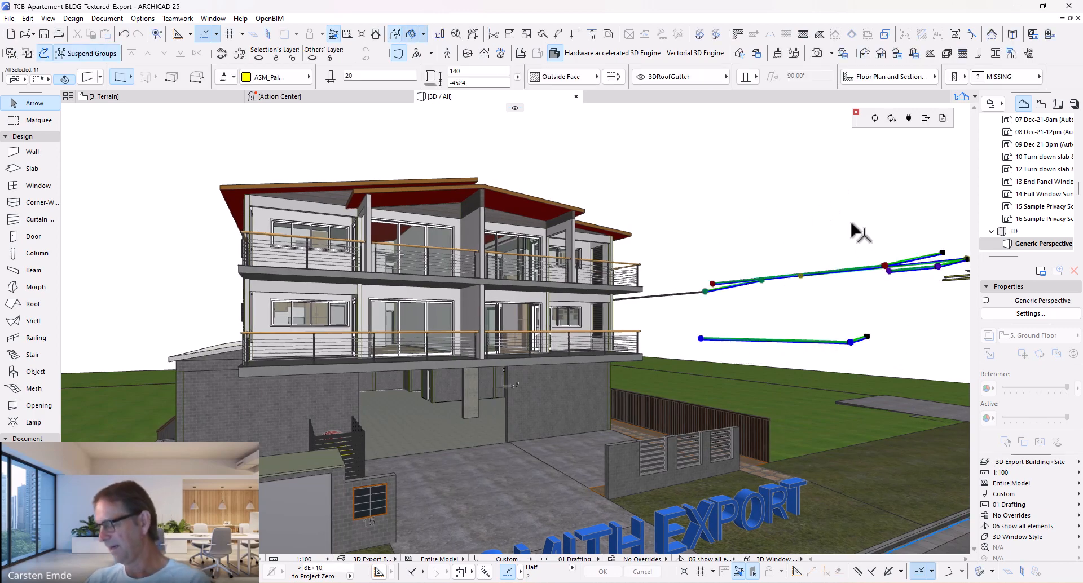
key(Delete)
middle_drag(745, 460, 387, 413)
drag(502, 173, 903, 291)
key(Delete)
middle_drag(216, 376, 389, 375)
scroll(389, 374, down, 1)
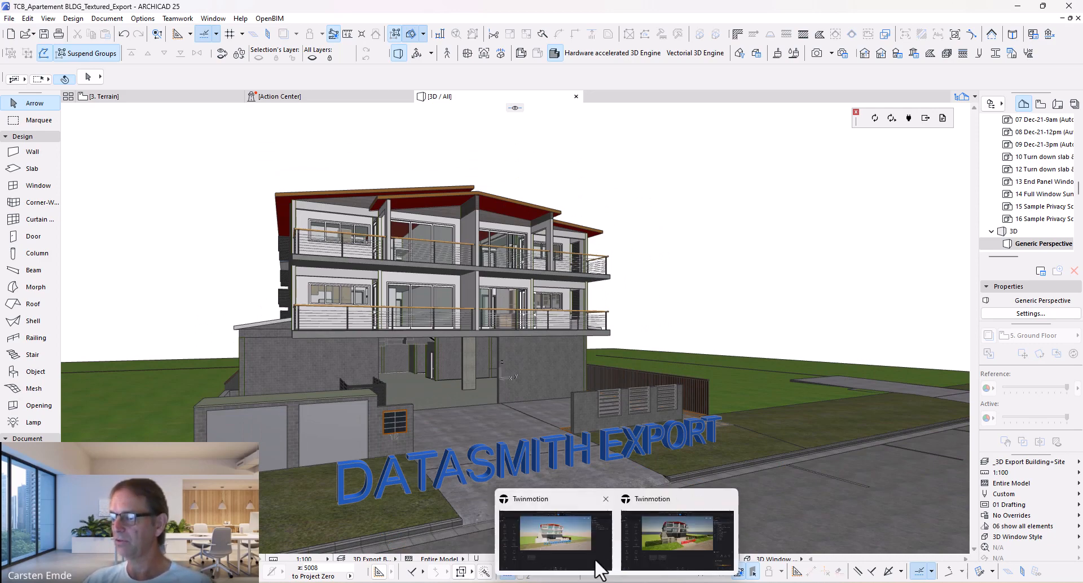
Step: Switch to the Datasmith project in Twinmotion and try refreshing the imported file before exporting the model again
click(580, 540)
mouse_move(311, 448)
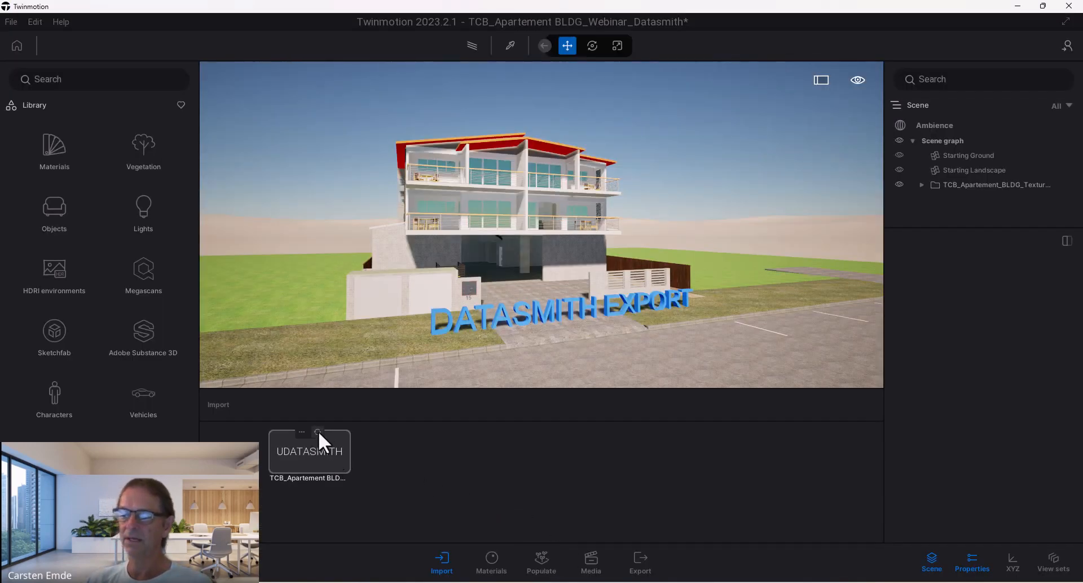
click(318, 432)
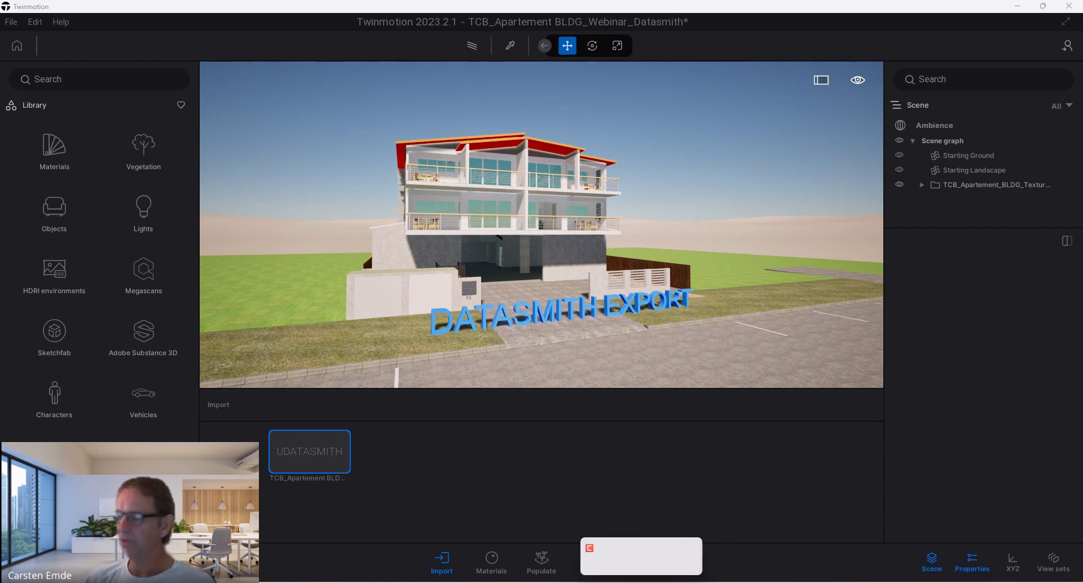
Step: Switch to the Export project in Archicad and save the 3D model as Datasmith again, replacing TCB_Apartement BLDG_Textured_Export.udatasmith
mouse_move(616, 581)
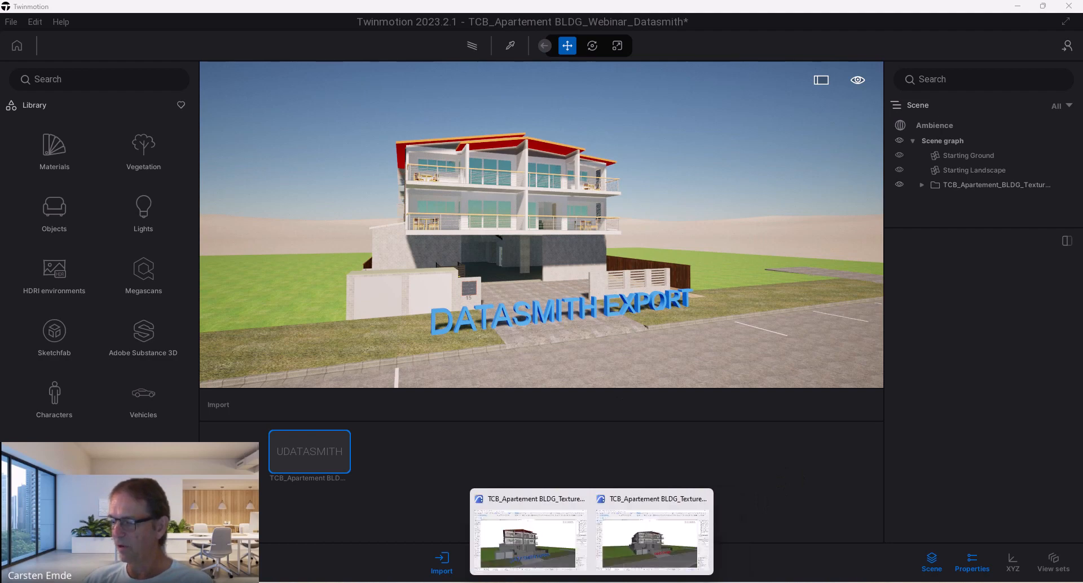
click(564, 576)
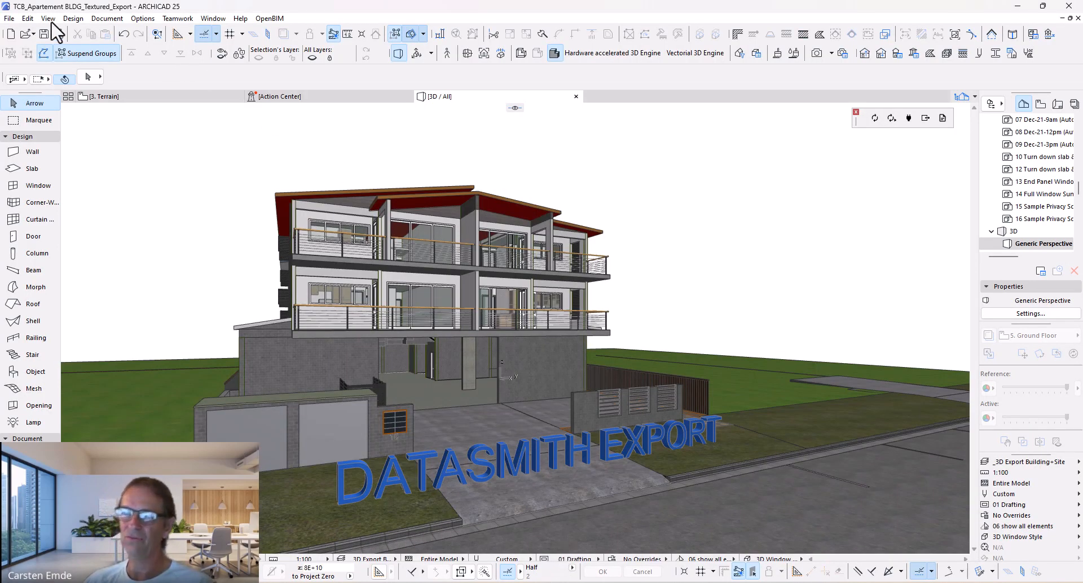
click(9, 18)
click(23, 106)
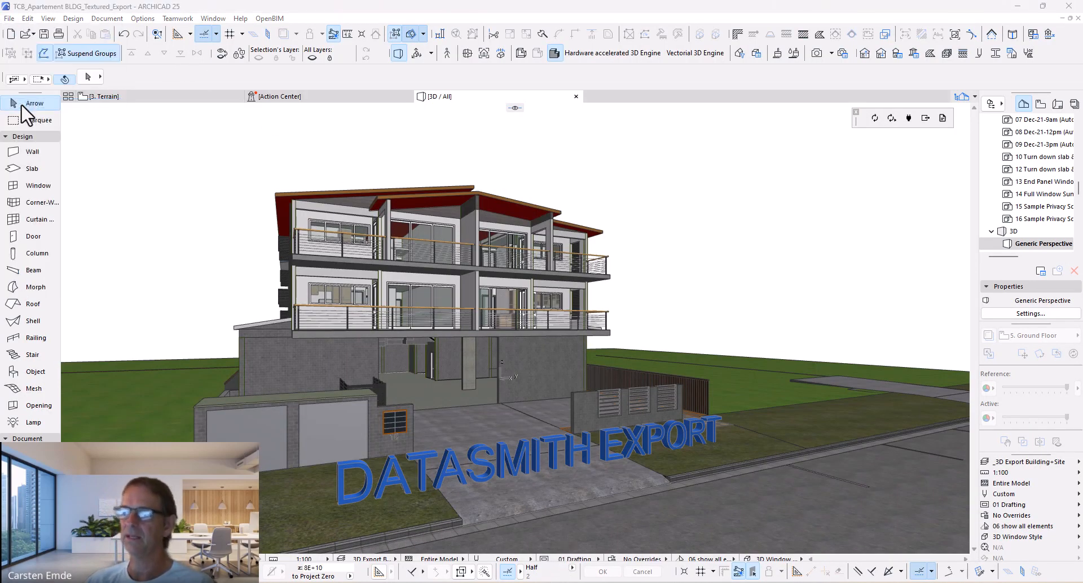
click(278, 239)
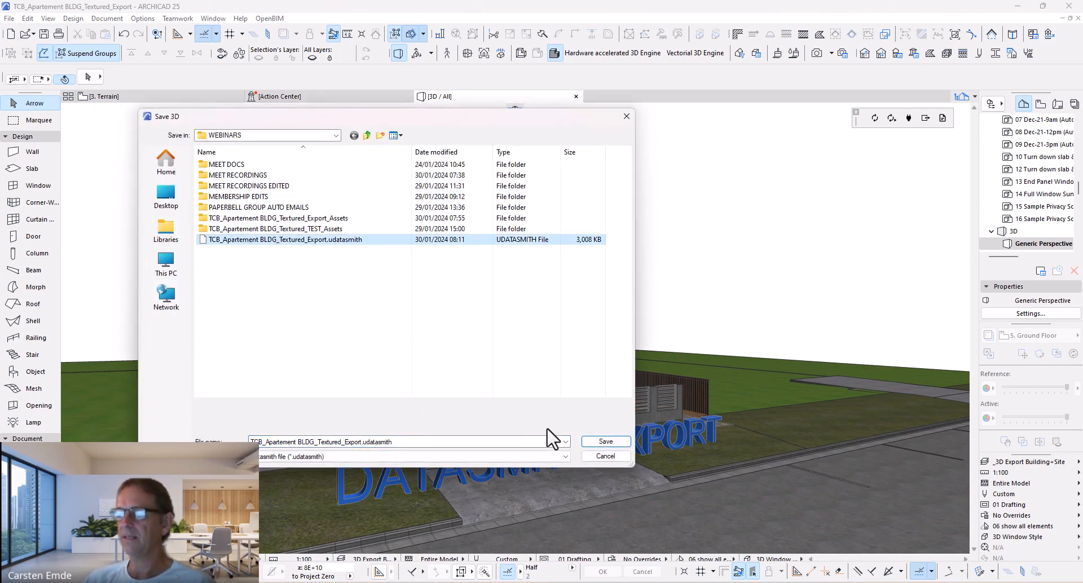
click(614, 444)
click(588, 297)
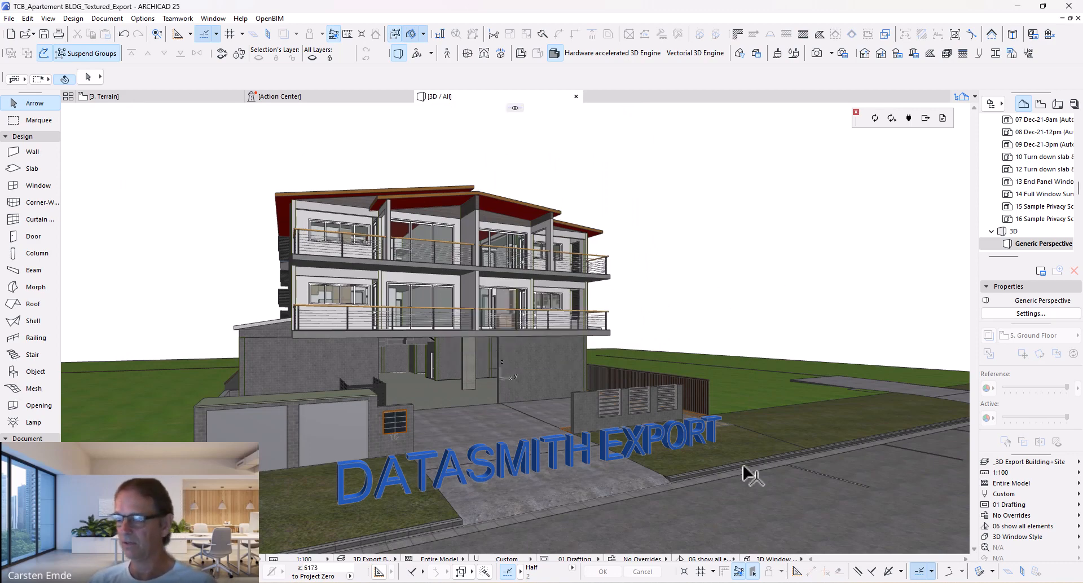
Step: Return to the Datasmith project in Twinmotion and refresh the imported model from the re-exported file
mouse_move(593, 582)
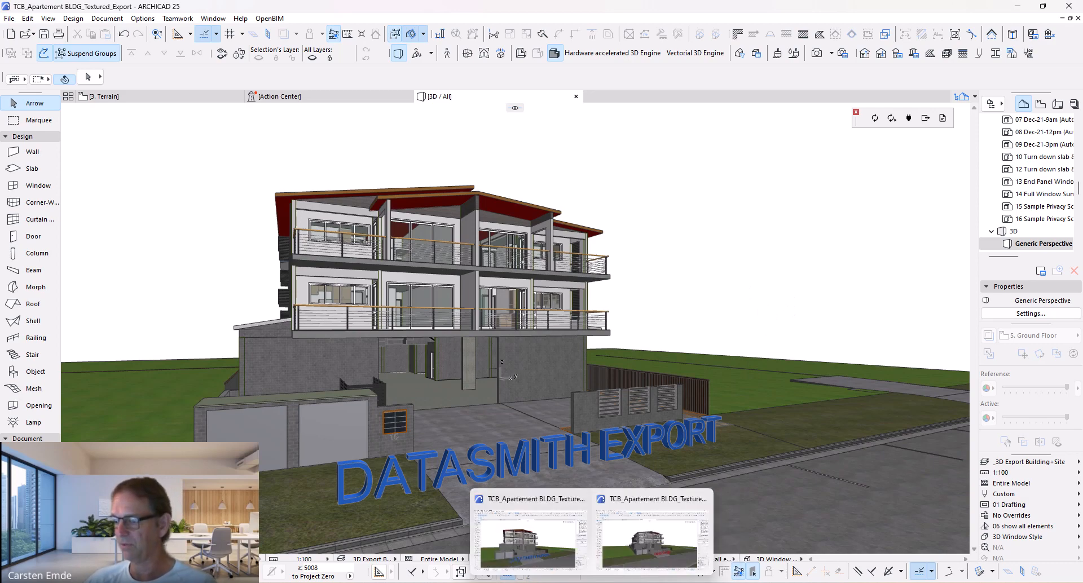
click(574, 541)
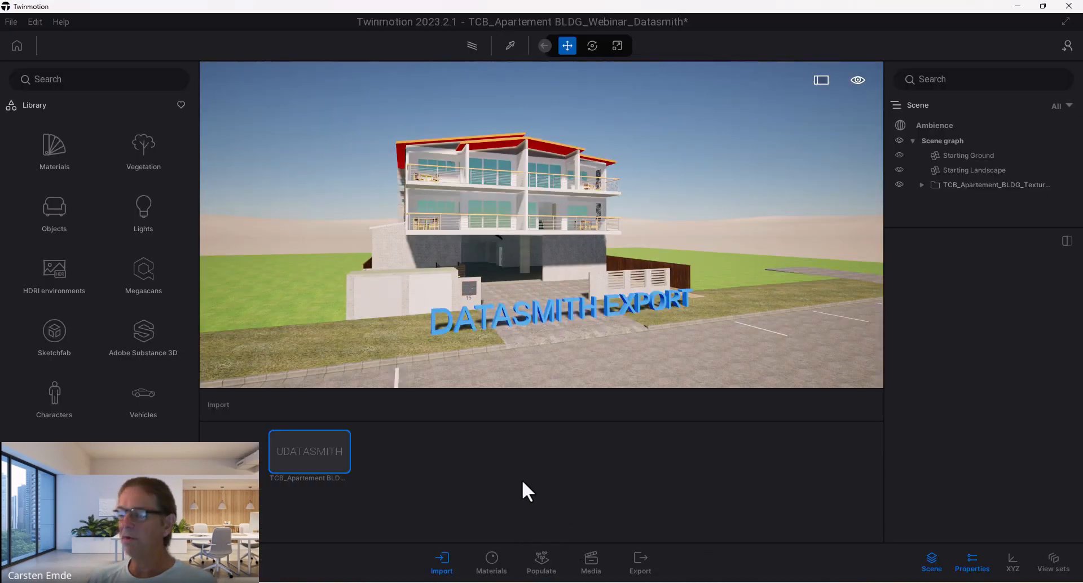
click(318, 432)
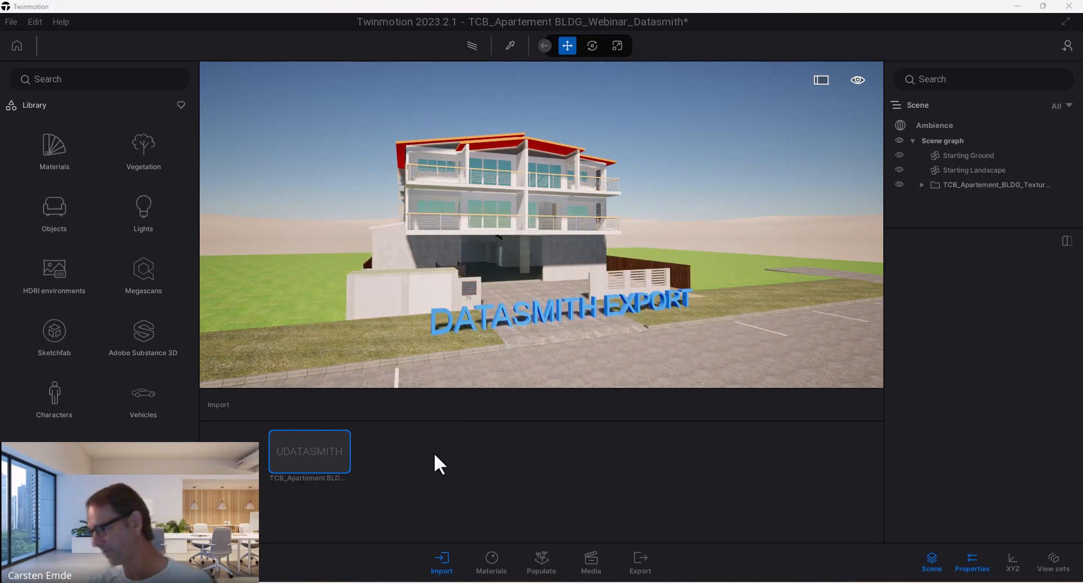
Step: Compare the Archicad Export model with the refreshed Twinmotion scene and view the geometry import dialog without importing
mouse_move(617, 582)
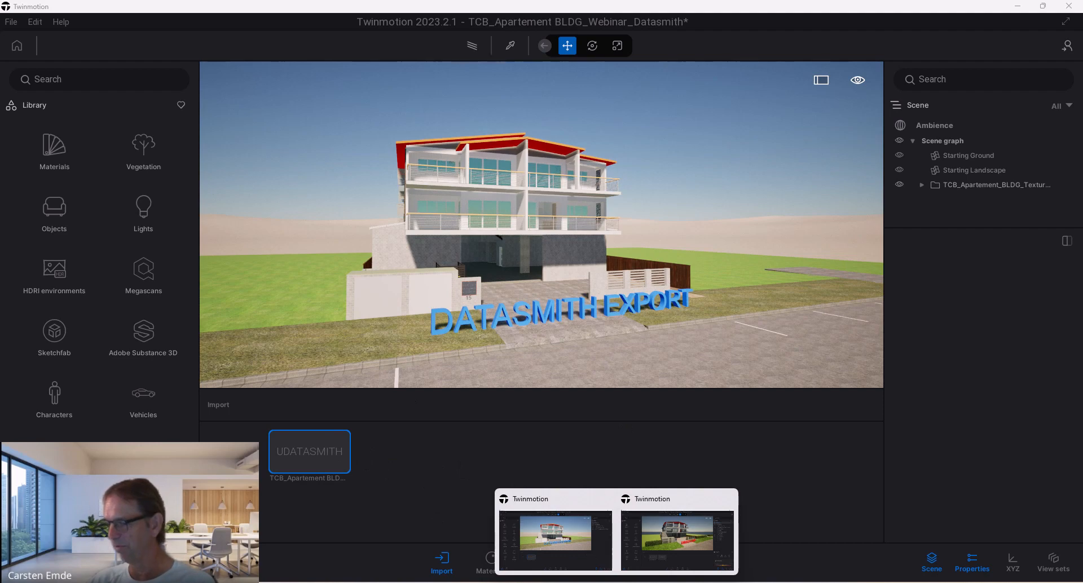
click(538, 540)
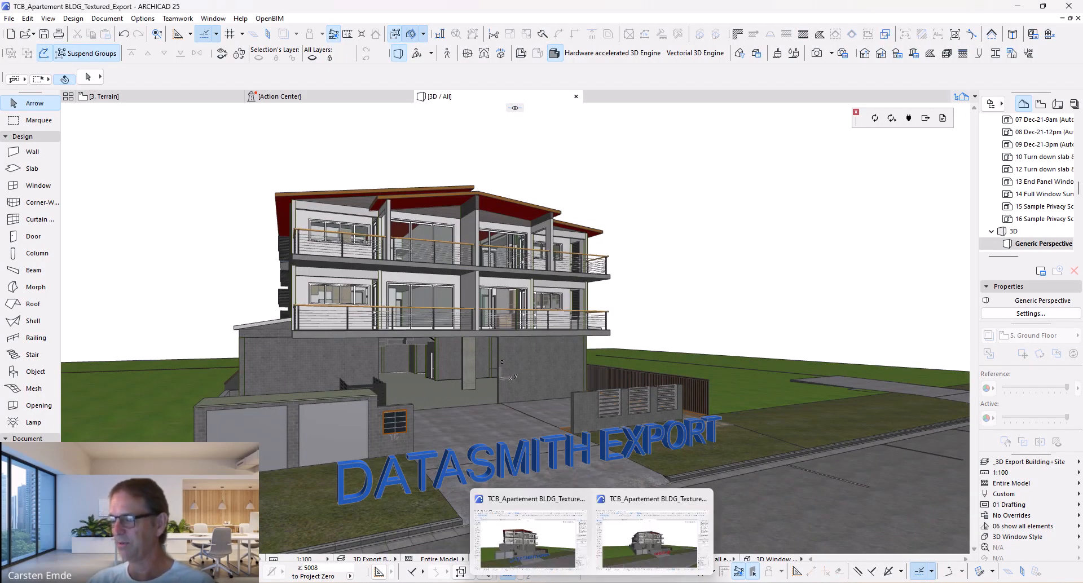
click(577, 547)
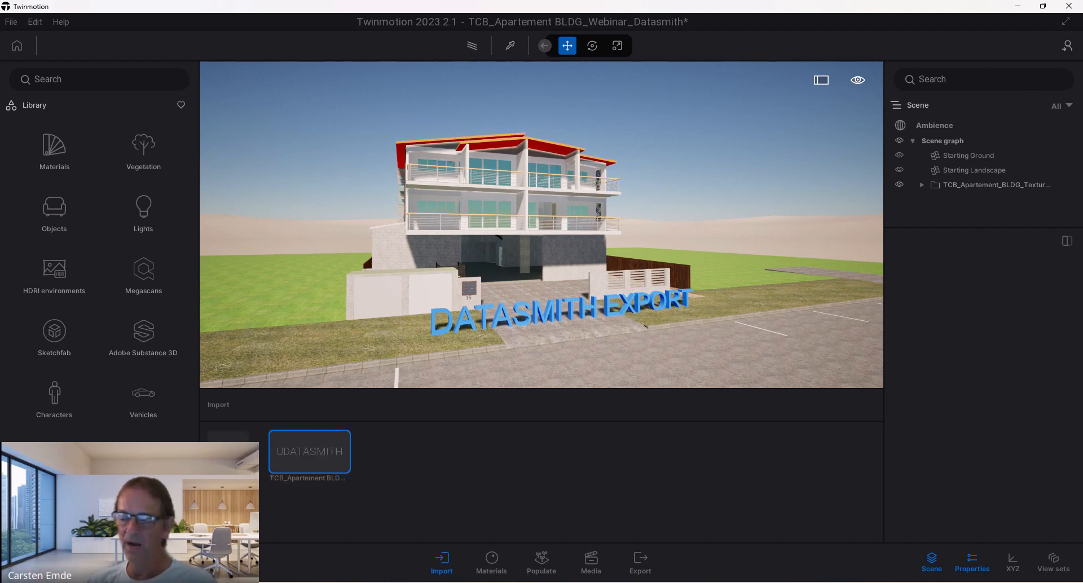
click(228, 451)
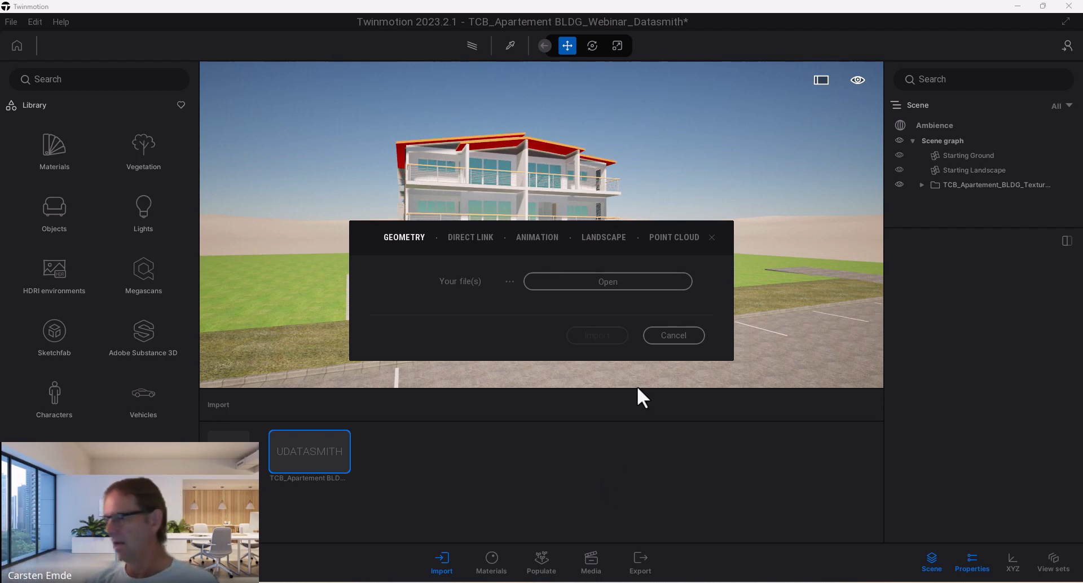
click(672, 337)
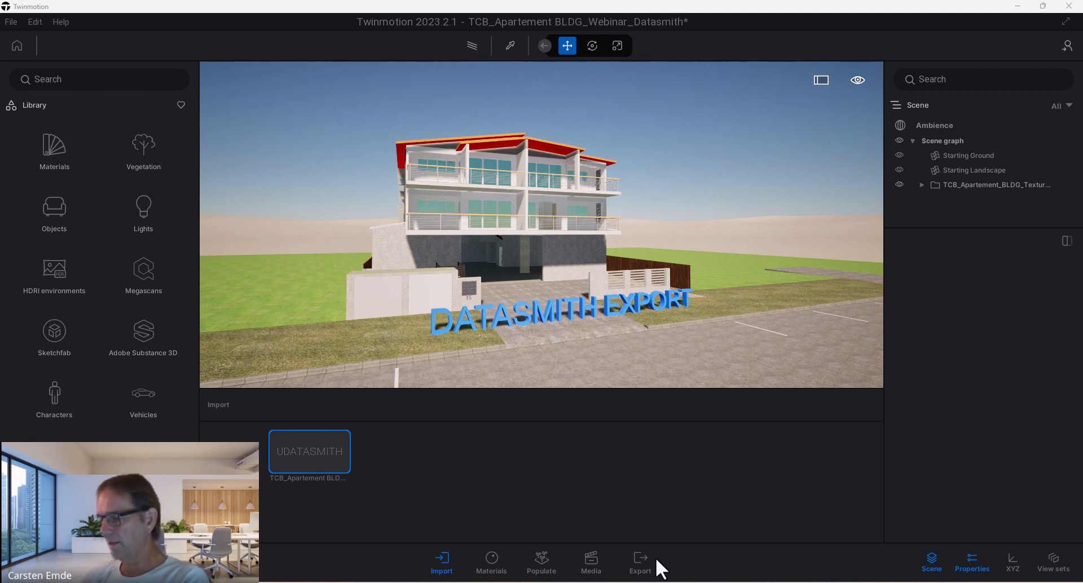
Step: Switch to the Textured_Enhanced project in Archicad and set its layer combination to _3D Export Building+Site+Furniture
mouse_move(617, 582)
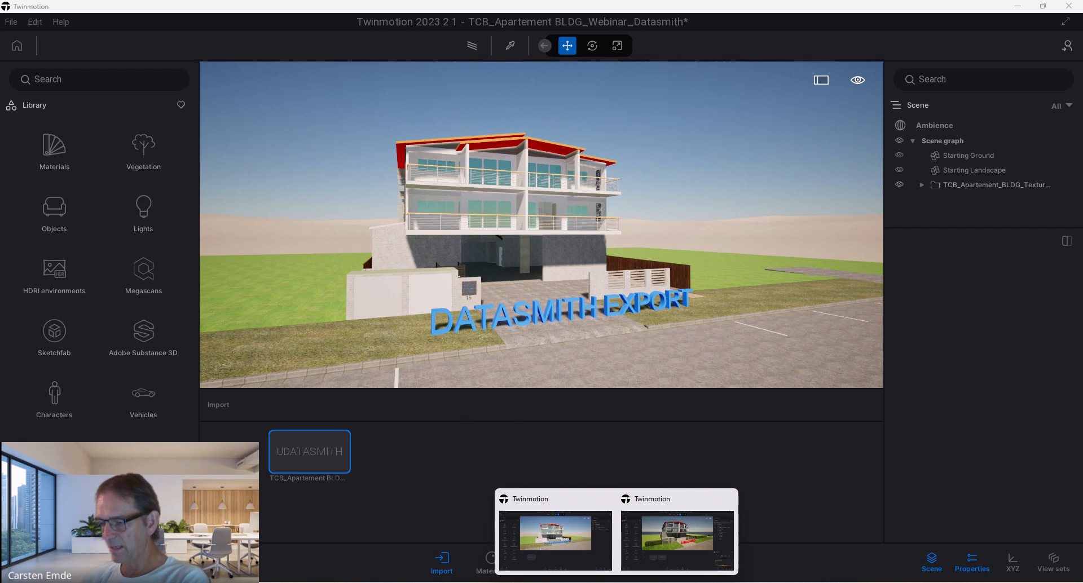
click(657, 551)
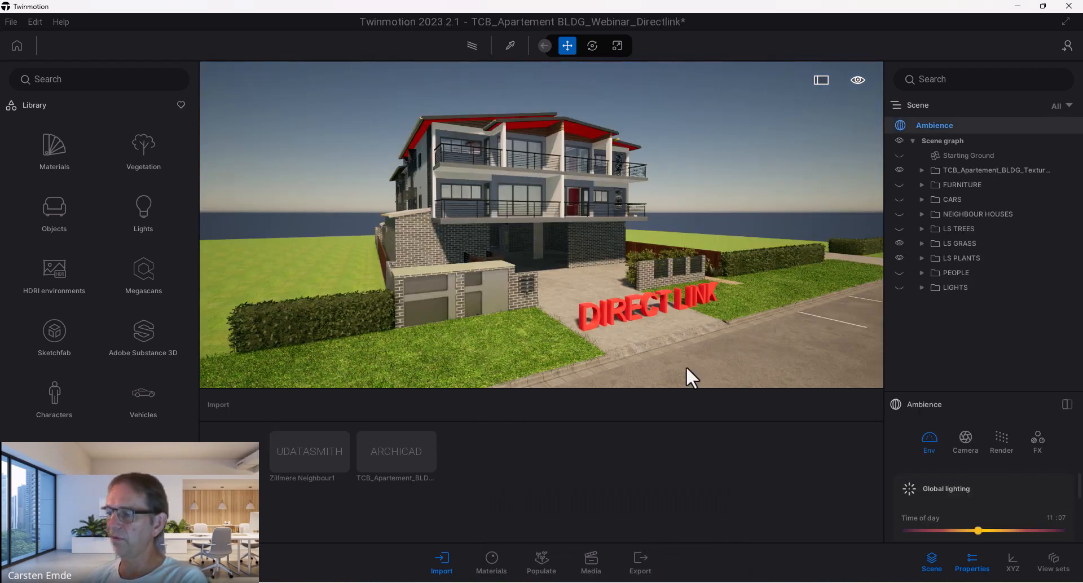
mouse_move(603, 575)
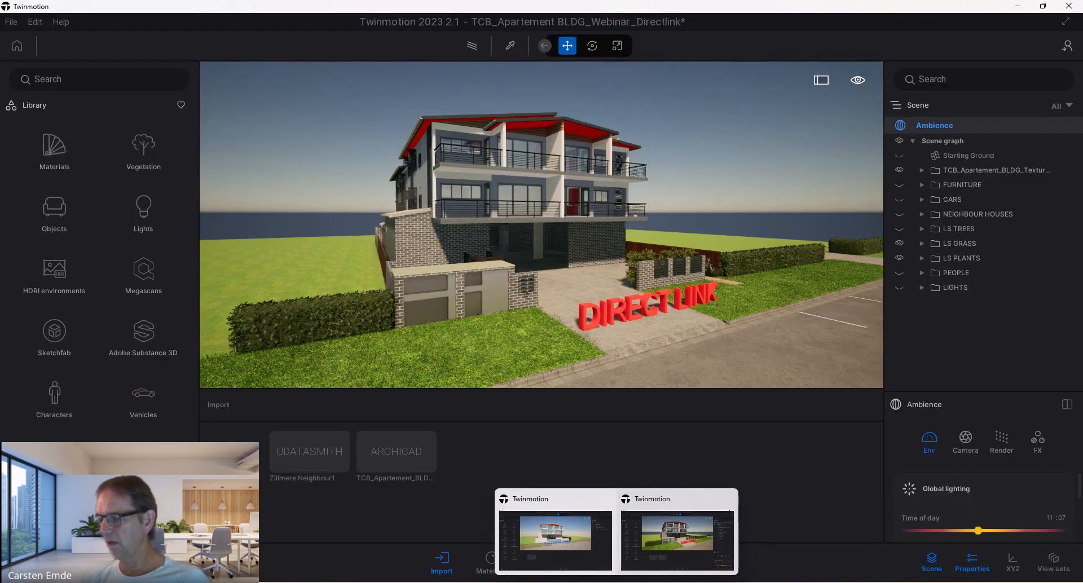
click(648, 557)
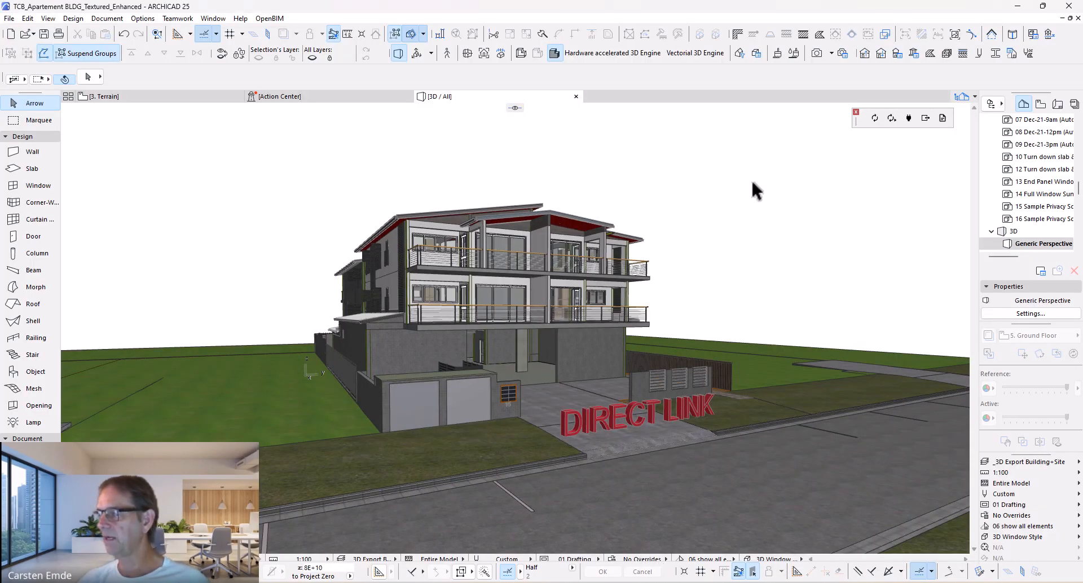
scroll(524, 291, up, 3)
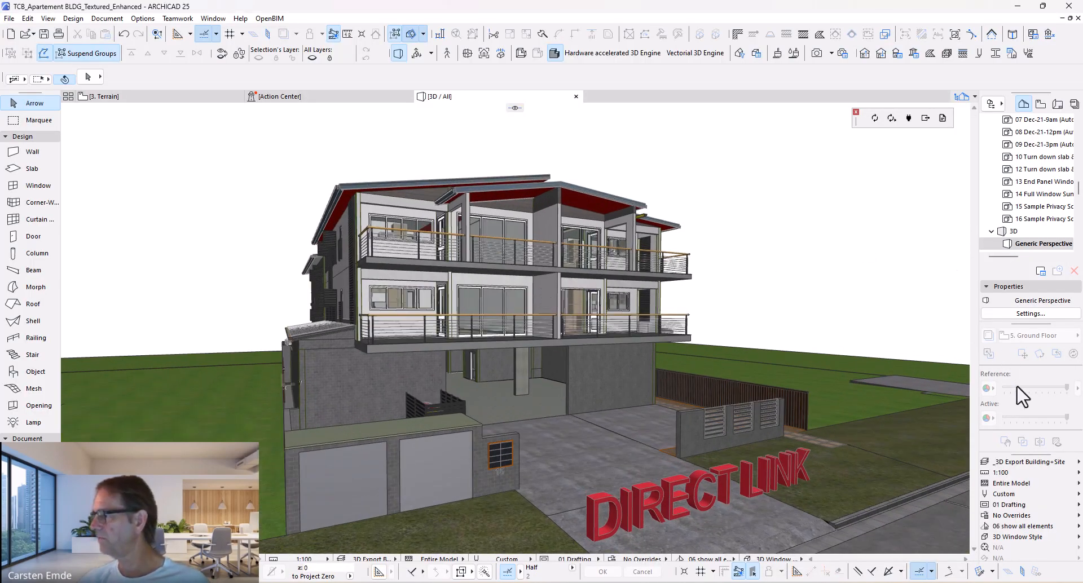
click(1037, 463)
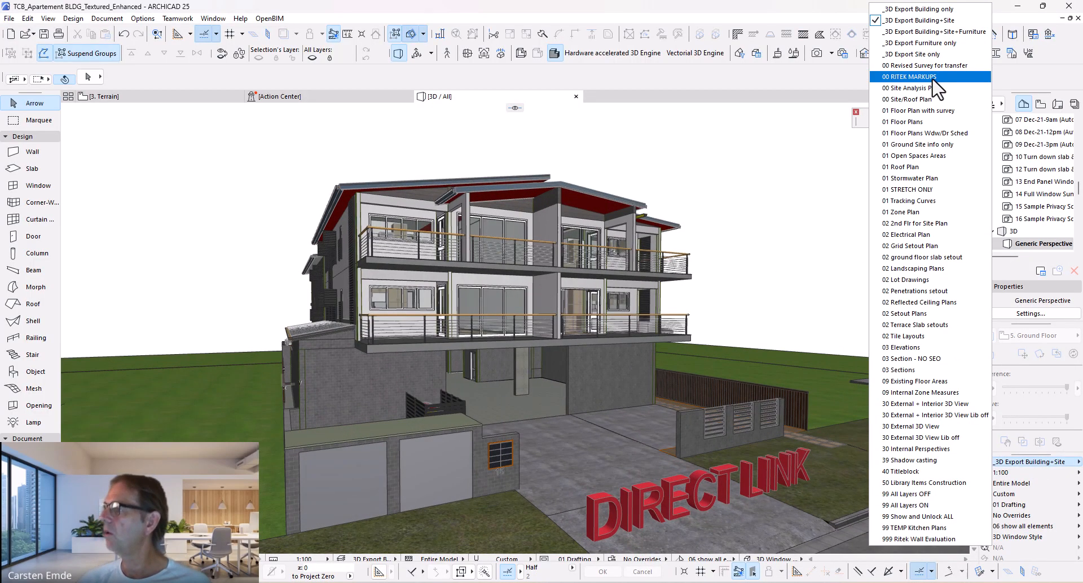
click(920, 32)
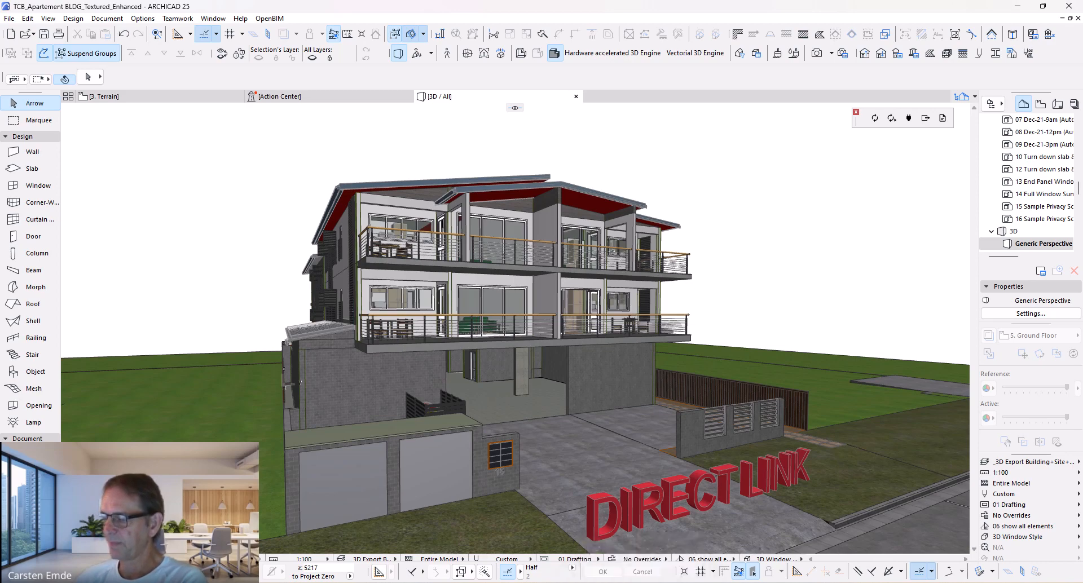
Step: Switch to the Directlink project in Twinmotion, examine the balcony furniture and select the round dining table on the lower balcony
mouse_move(617, 581)
click(672, 543)
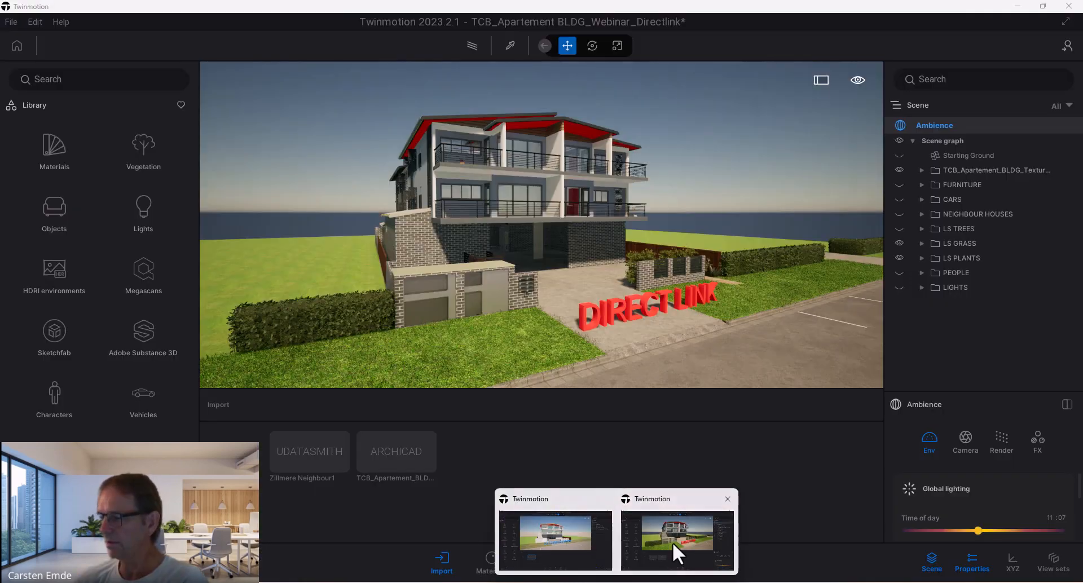
scroll(472, 172, up, 3)
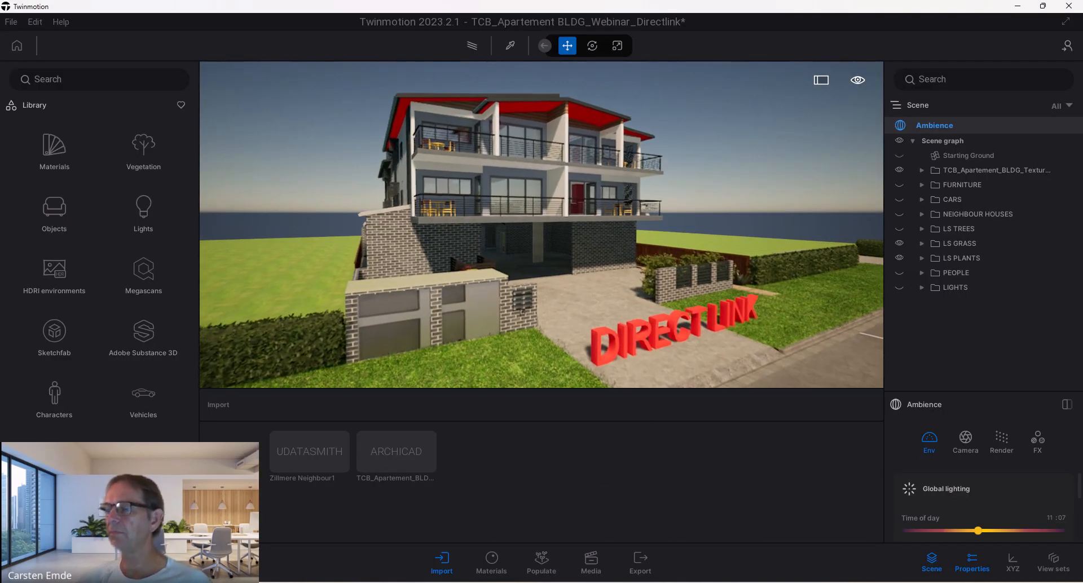
middle_drag(472, 171, 518, 288)
scroll(483, 297, up, 3)
scroll(495, 306, down, 1)
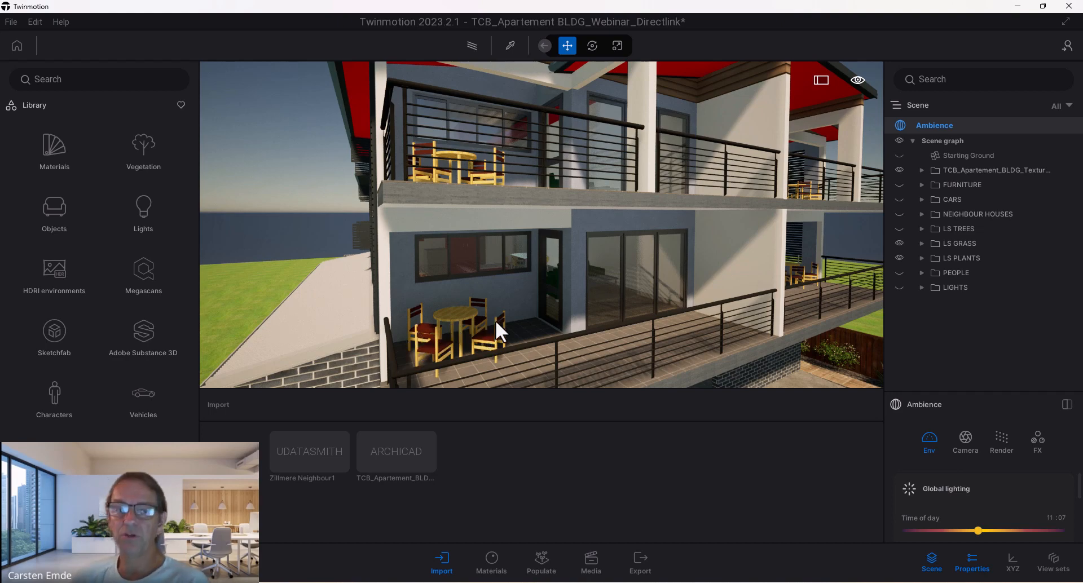
click(457, 317)
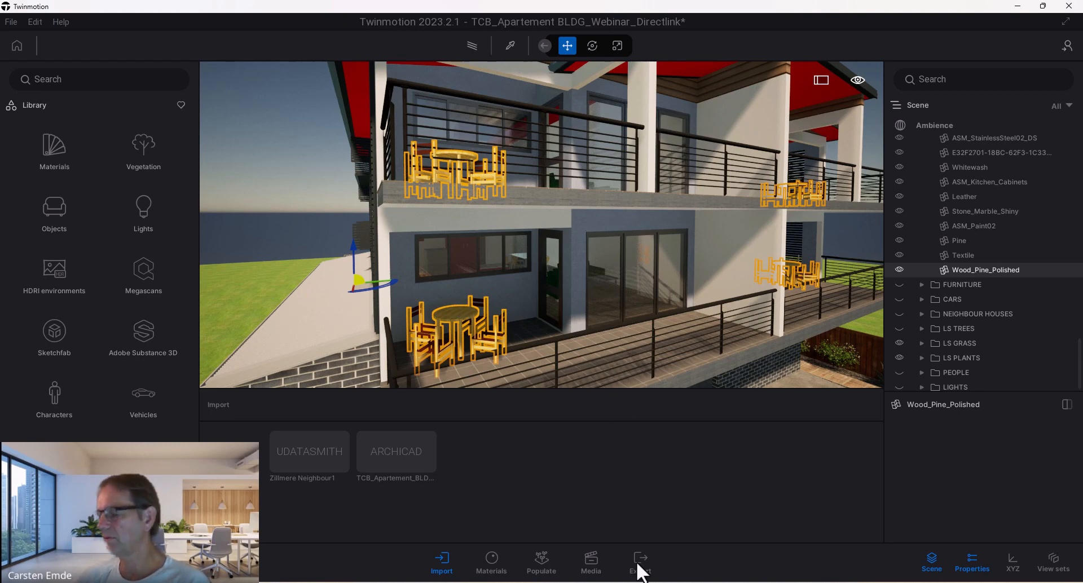
Step: In the Archicad Enhanced project, move the lower balcony's Dining Table Round 24 to the 3DRoofGutter layer
mouse_move(641, 571)
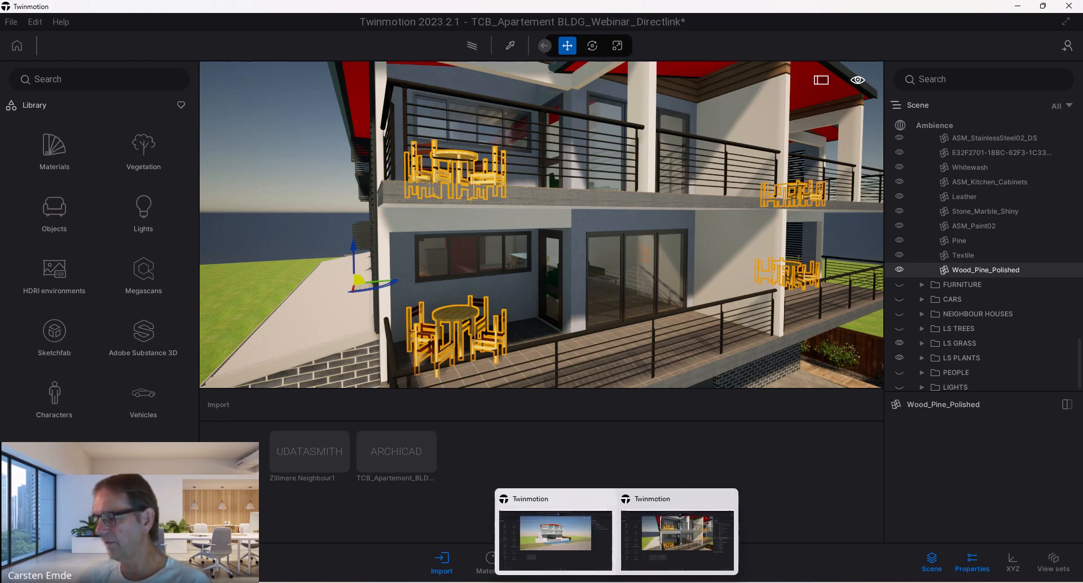
mouse_move(594, 581)
click(645, 554)
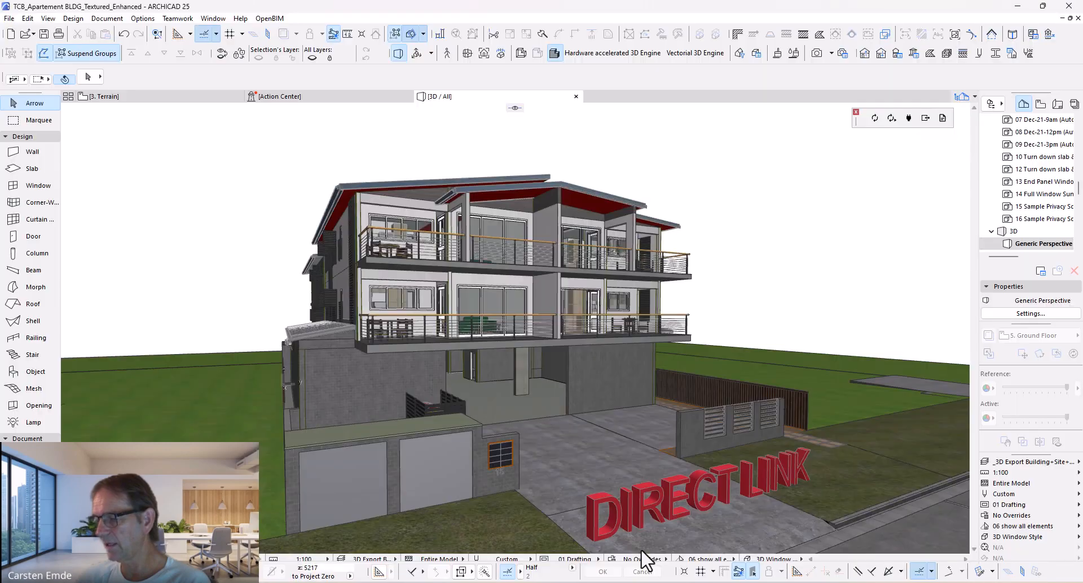
scroll(366, 305, up, 2)
scroll(370, 309, up, 5)
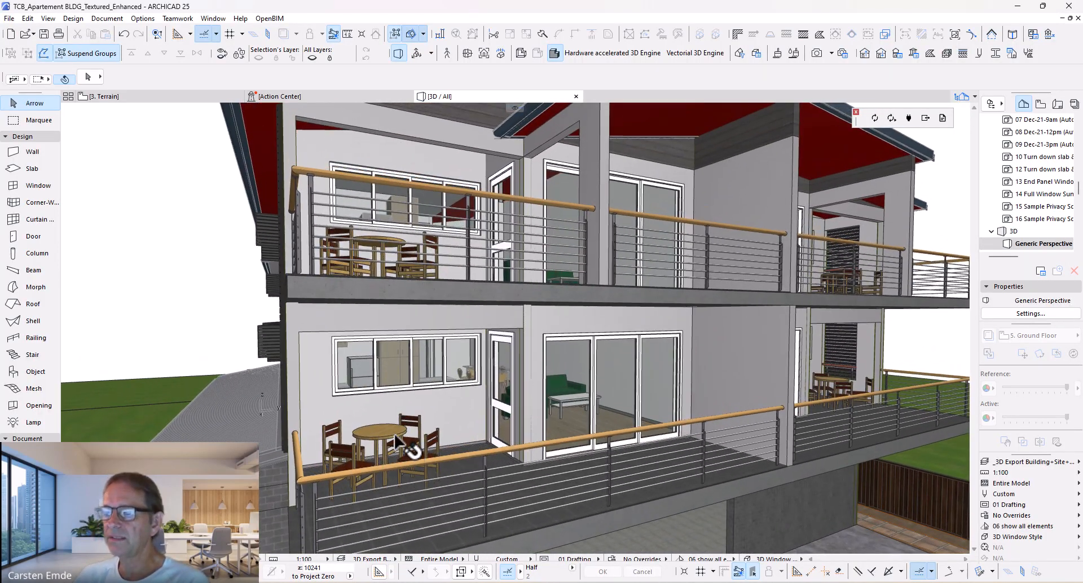
click(396, 436)
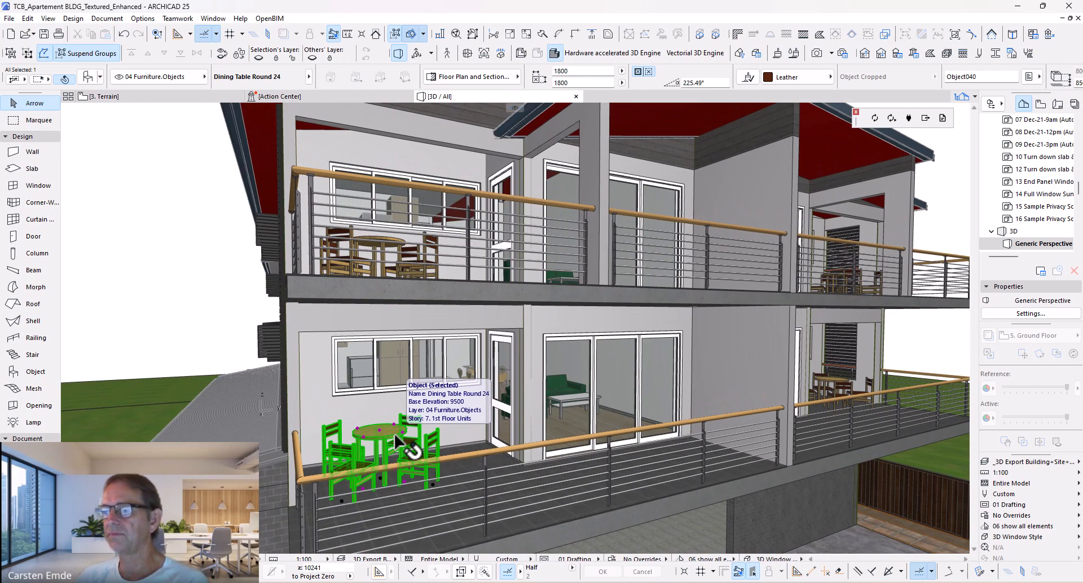
click(191, 76)
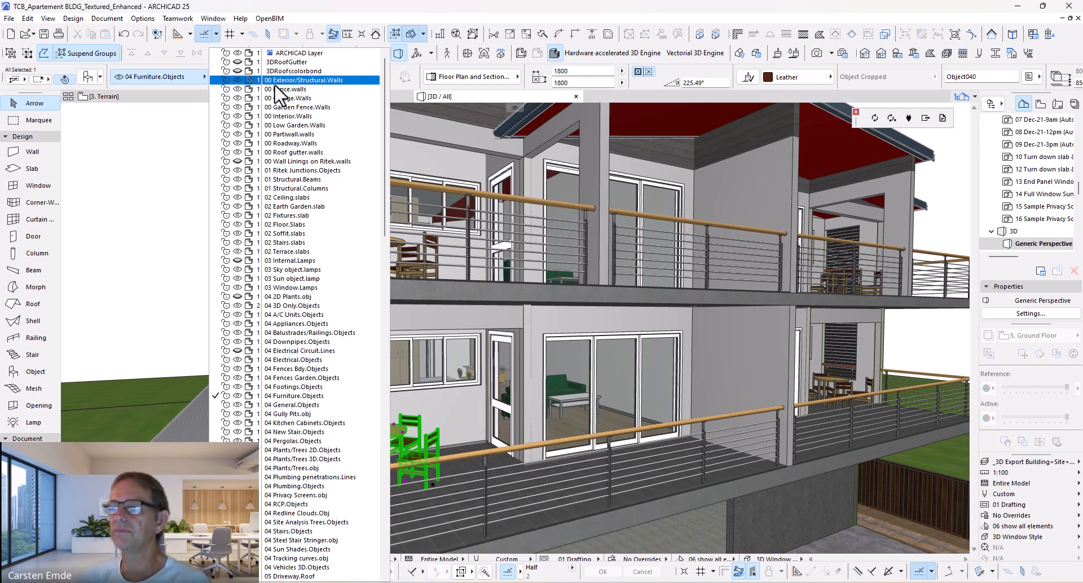
click(281, 62)
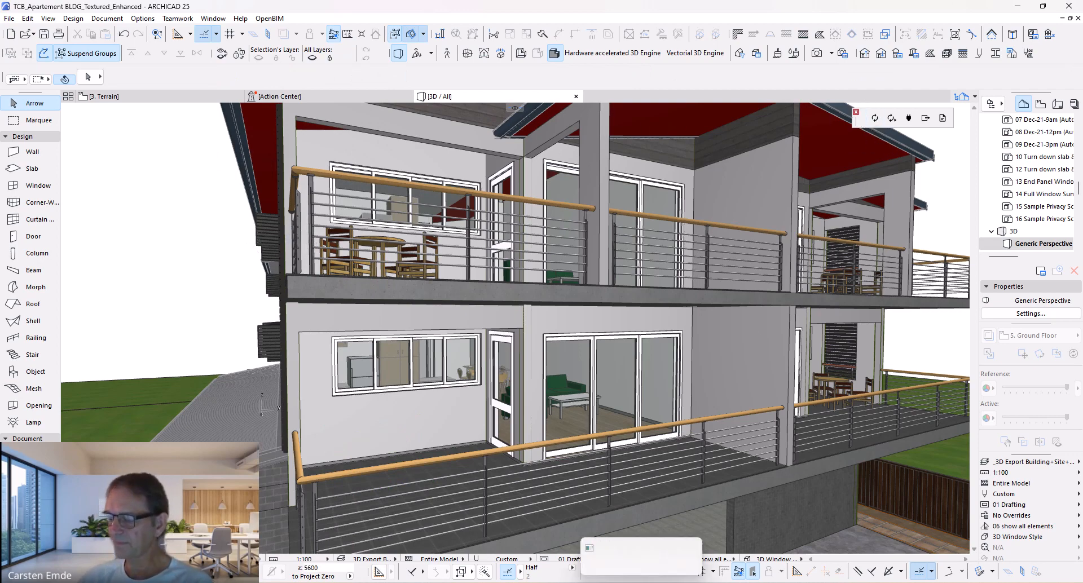
Step: Return to the Directlink project in Twinmotion and examine the lower balcony after the furniture change
mouse_move(618, 582)
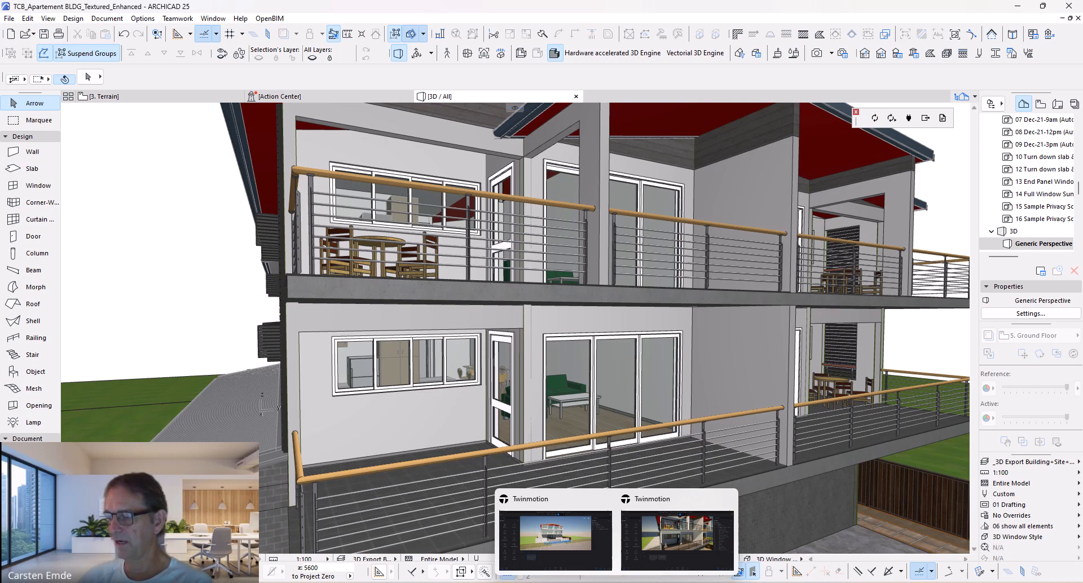
click(680, 546)
scroll(452, 242, down, 5)
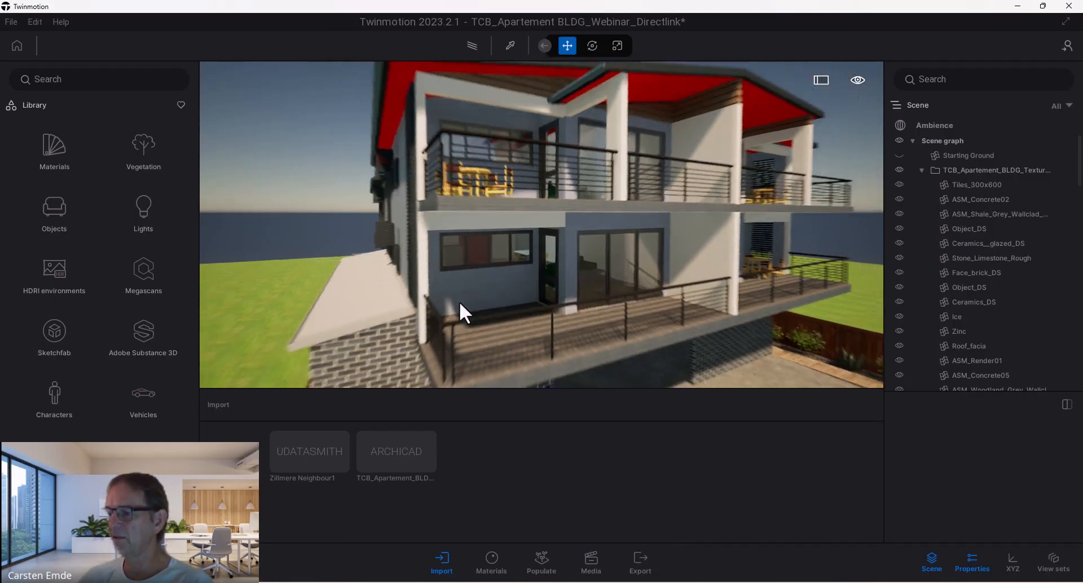
middle_drag(516, 310, 423, 318)
scroll(427, 347, down, 2)
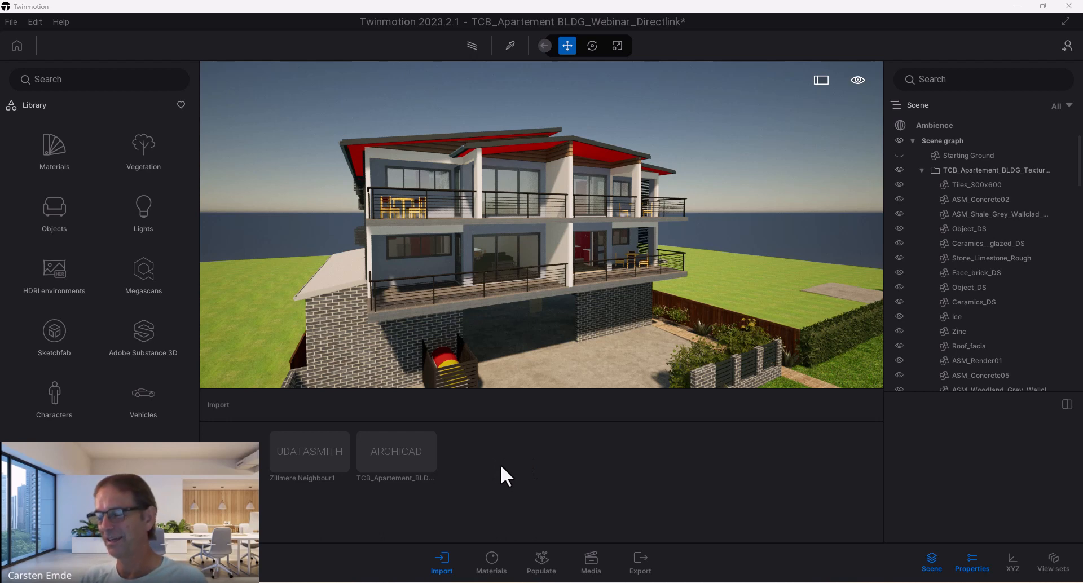
Step: View the options of the ARCHICAD Direct Link import without choosing any, and look over the building again
mouse_move(419, 452)
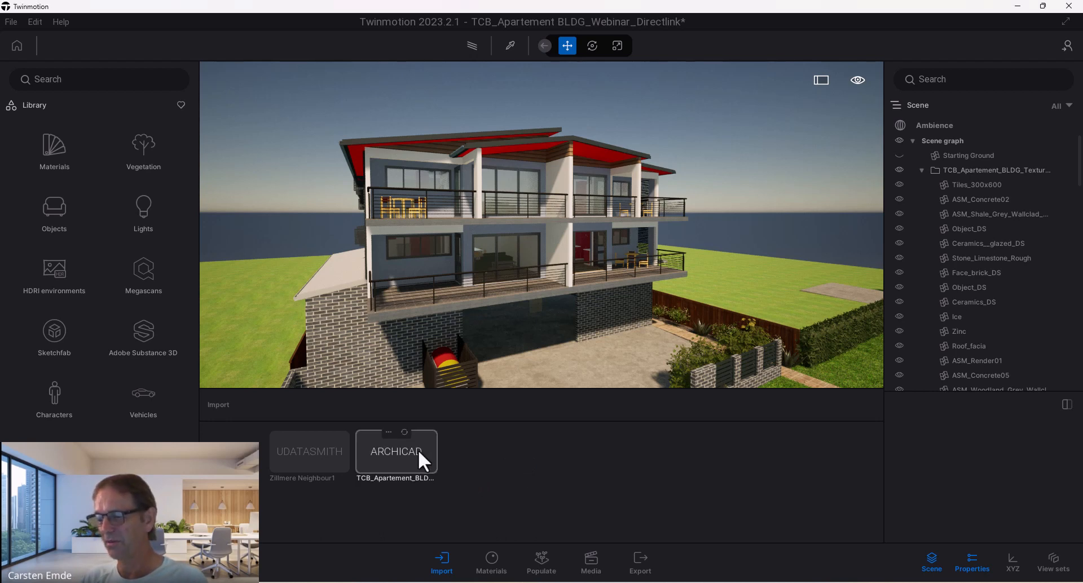
click(389, 433)
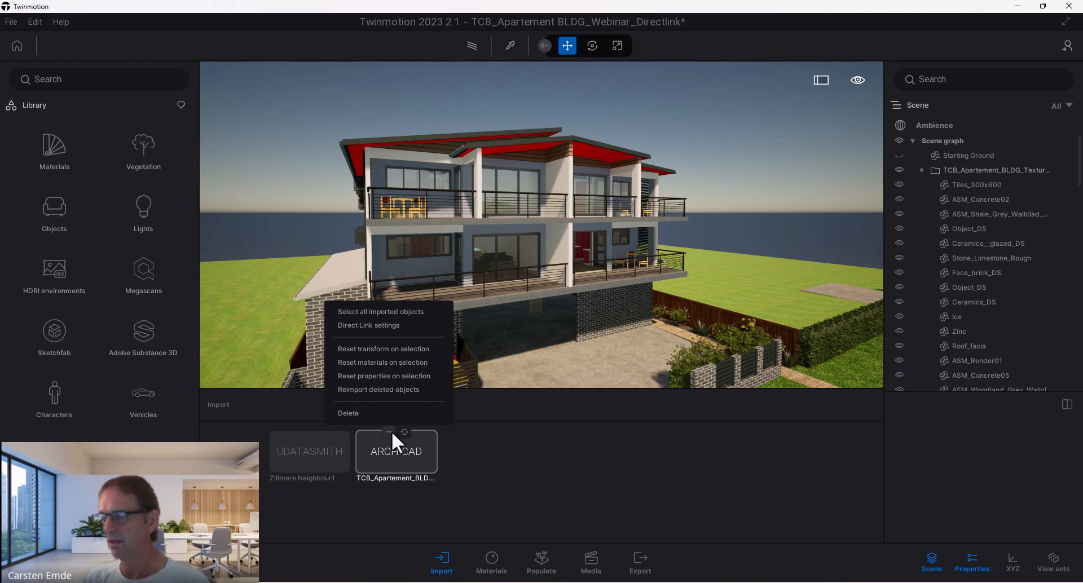
click(560, 441)
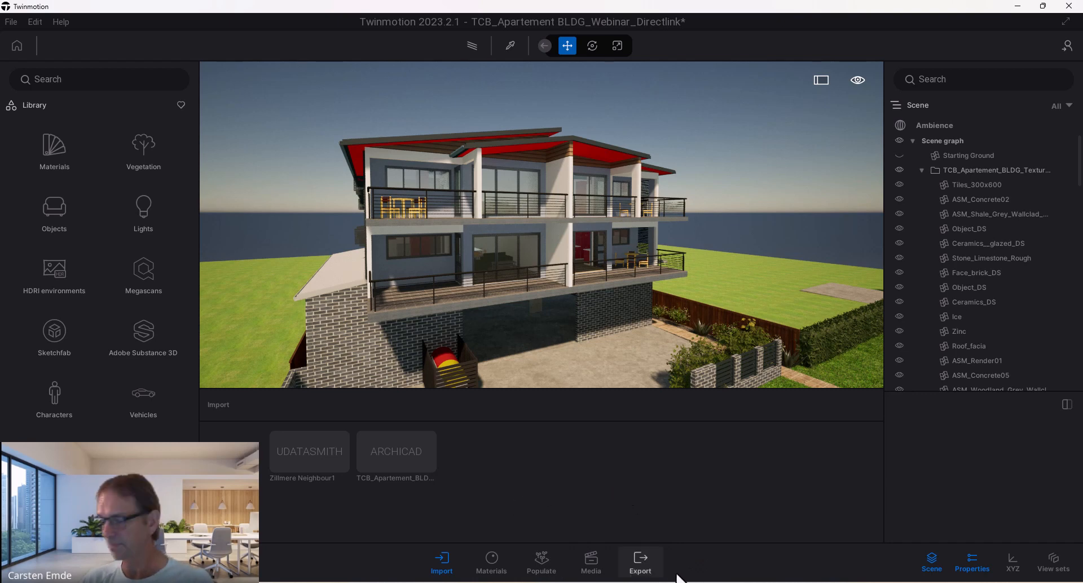
mouse_move(591, 582)
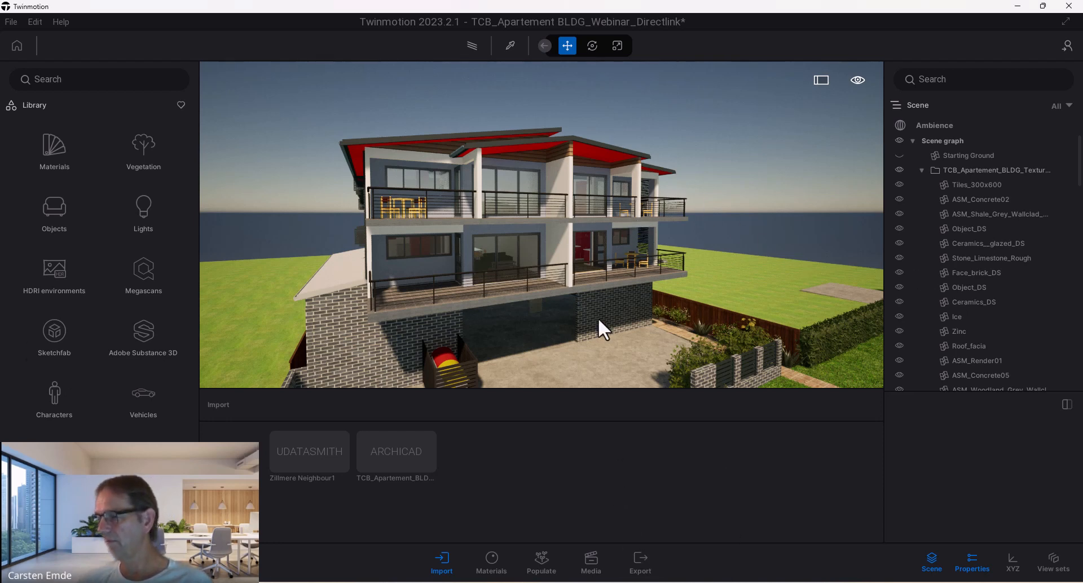
middle_drag(561, 266, 570, 473)
Step: Switch to Archicad, bring the whole Direct Link building into view and close the Textured_Enhanced project
mouse_move(617, 582)
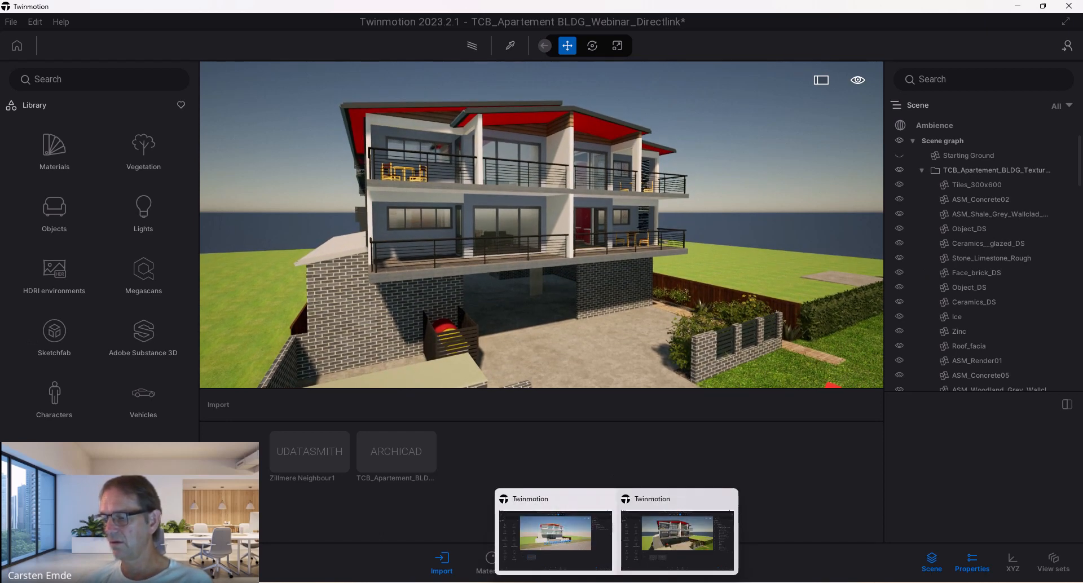
click(655, 500)
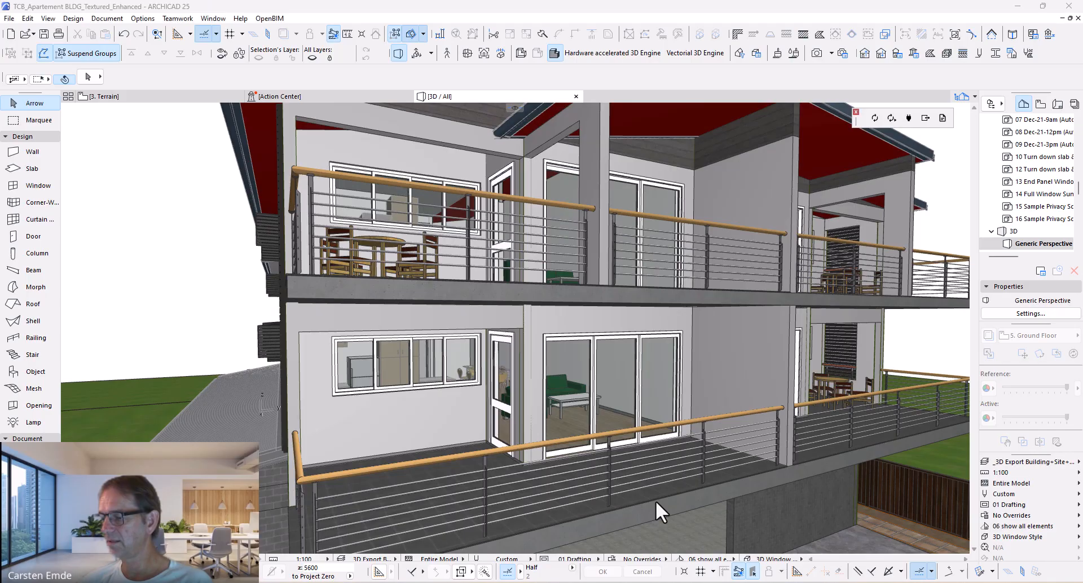
scroll(531, 316, down, 2)
scroll(542, 328, down, 5)
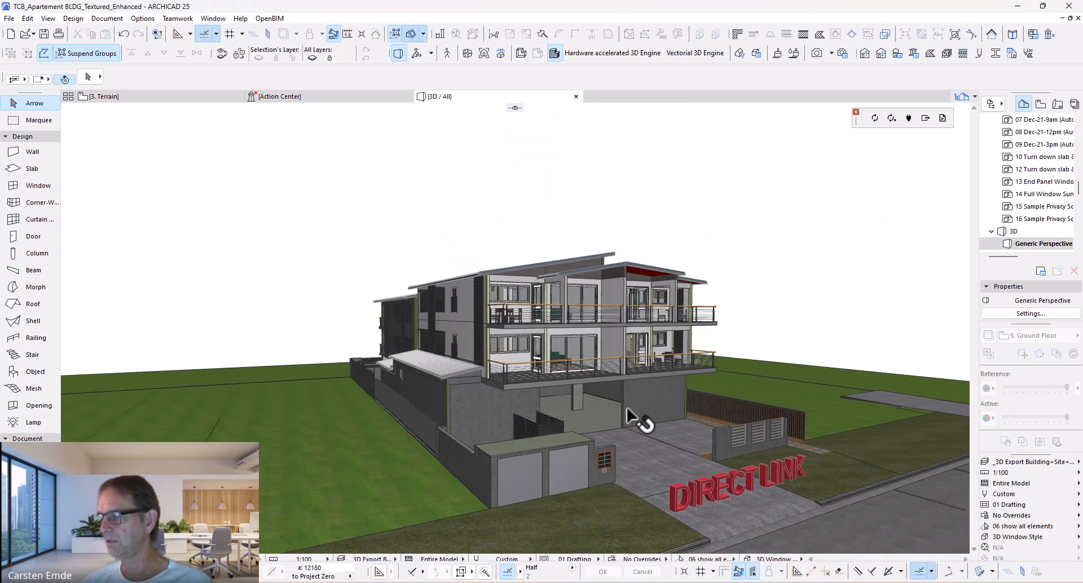
middle_drag(584, 434, 592, 434)
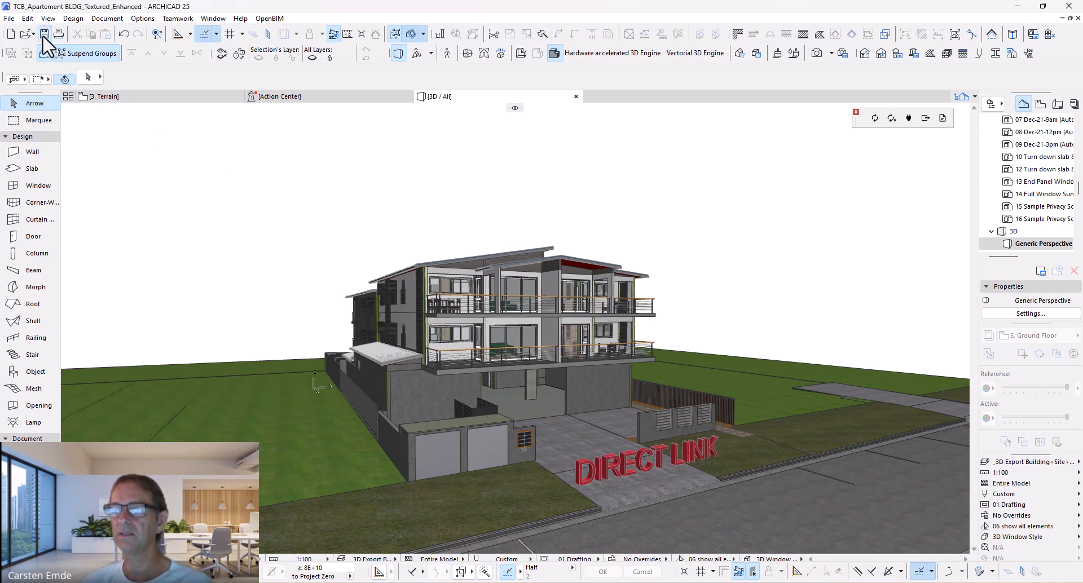
click(9, 18)
click(43, 285)
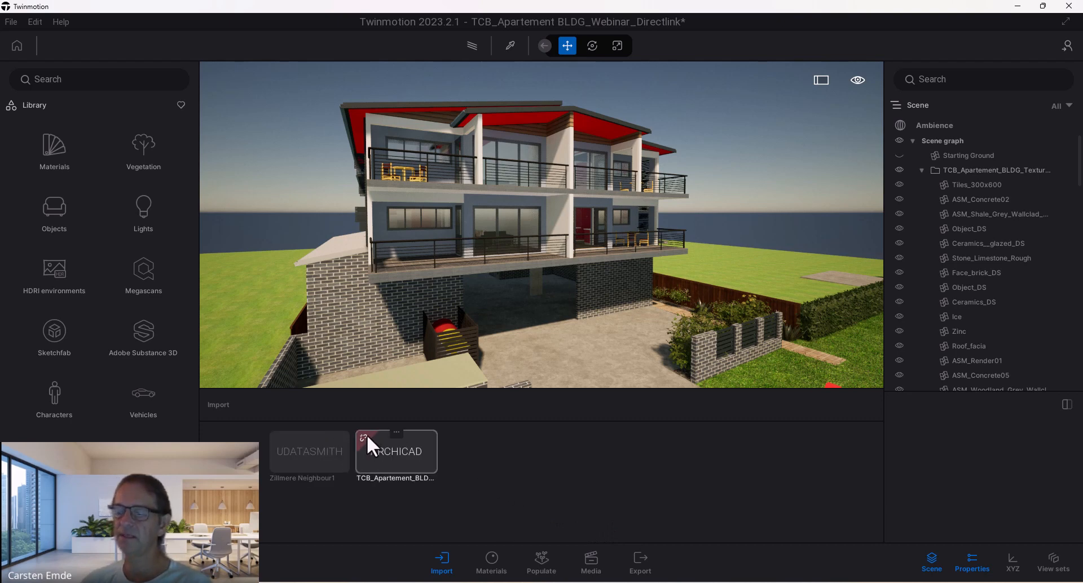
Step: In File Explorer's WEBINARS folder, rename TCB_Apartement BLDG_Textured_Enhanced.pln to TCB_Apartement BLDG_Textured_Enhanced_AAA.pln
click(397, 432)
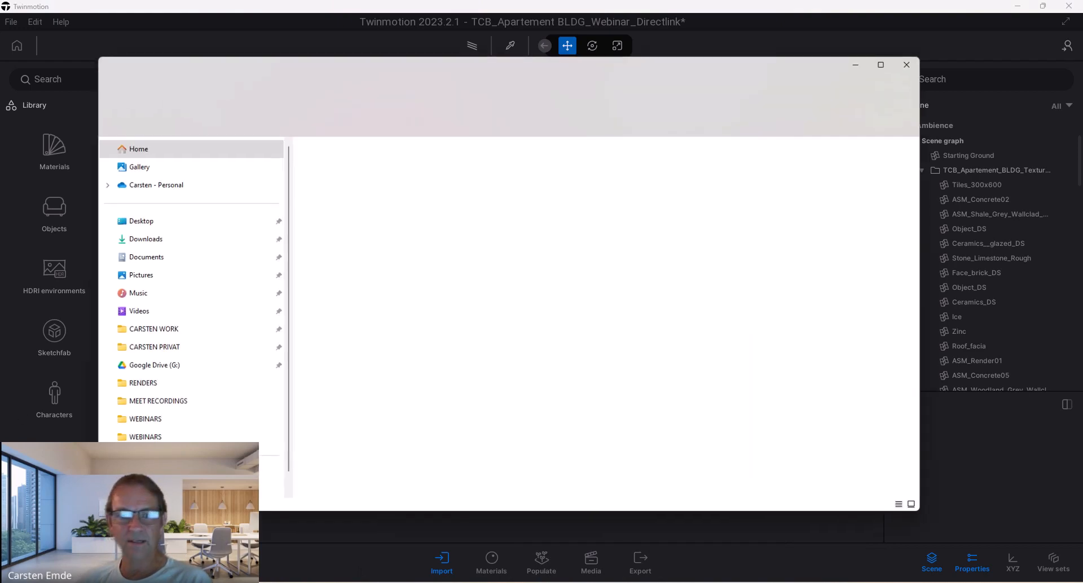
drag(600, 77, 0, 70)
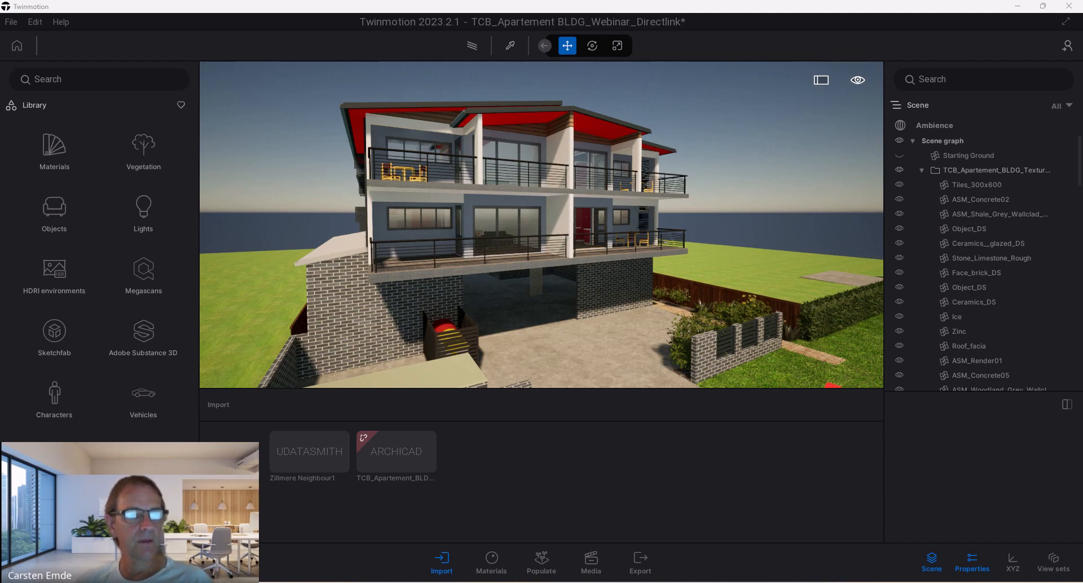
drag(0, 112, 414, 64)
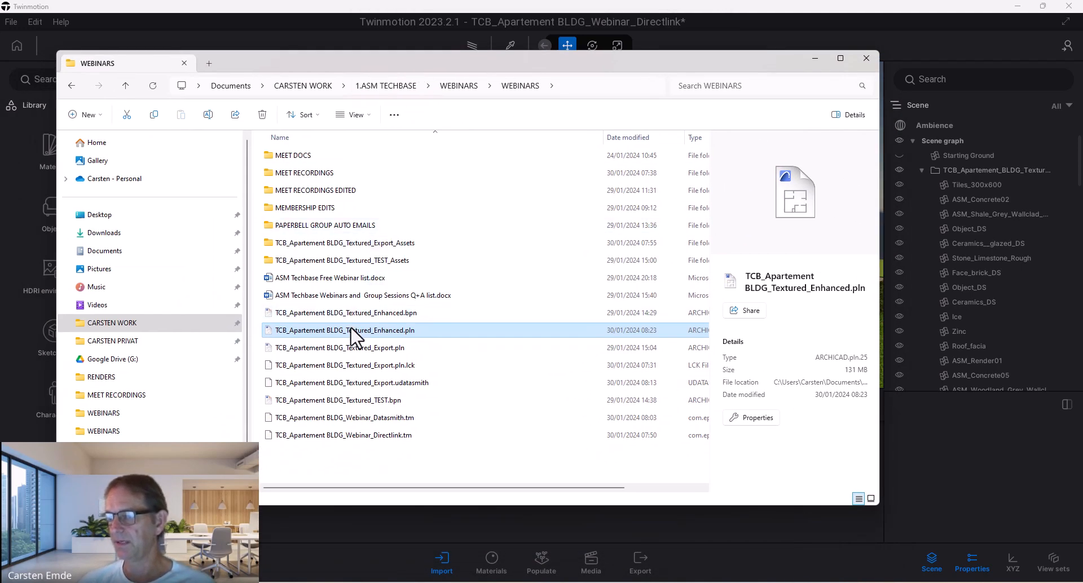
click(388, 333)
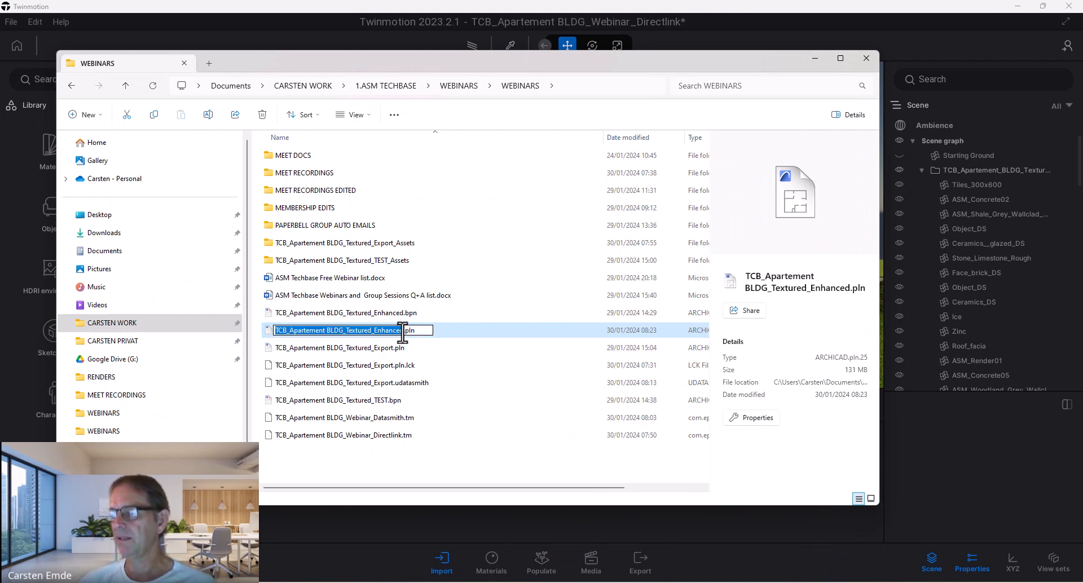
click(403, 332)
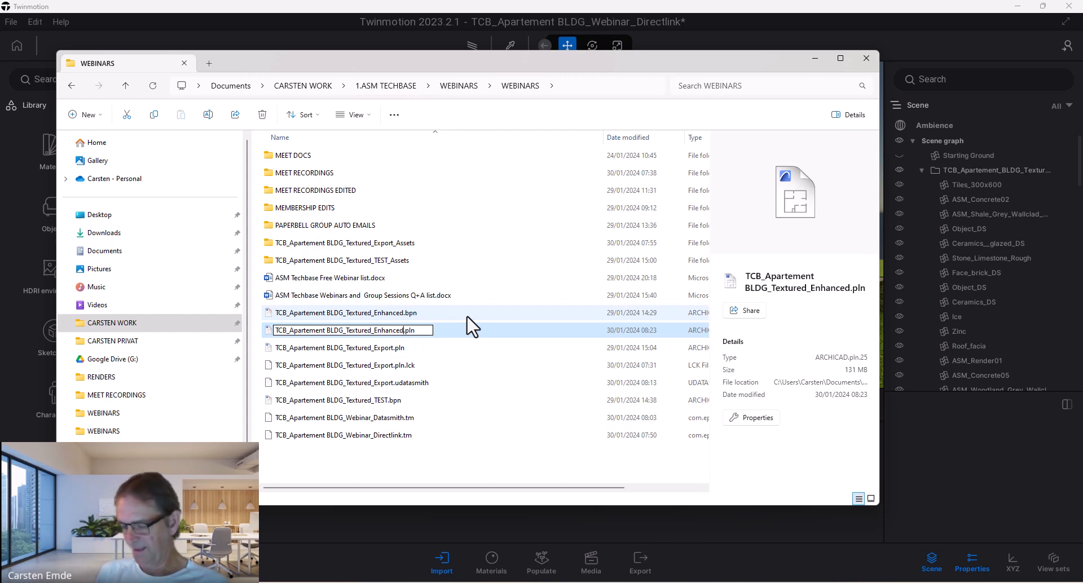
text(_)
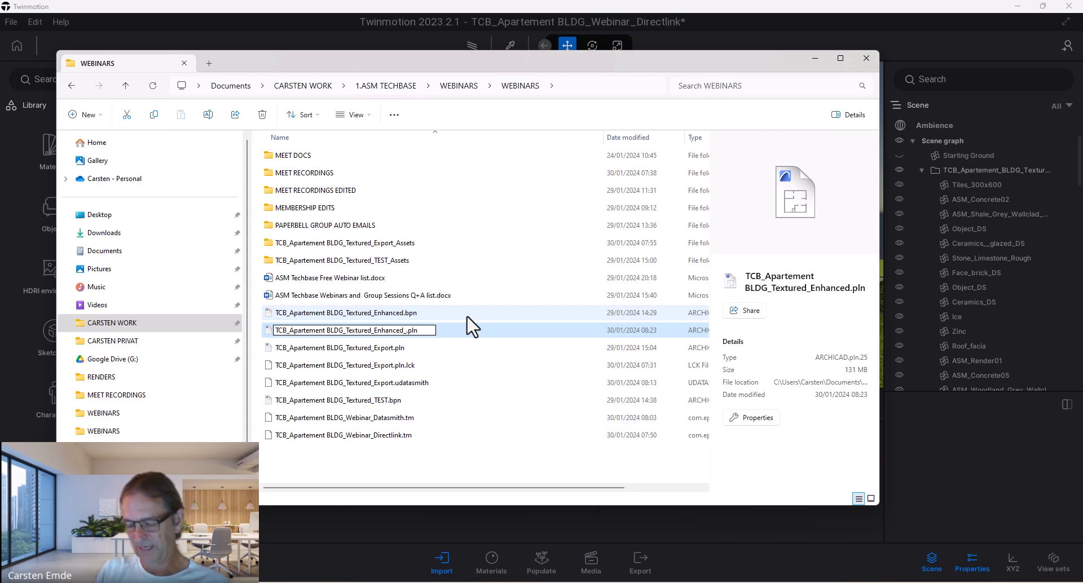
text(aaa)
key(BackSpace)
key(BackSpace)
key(BackSpace)
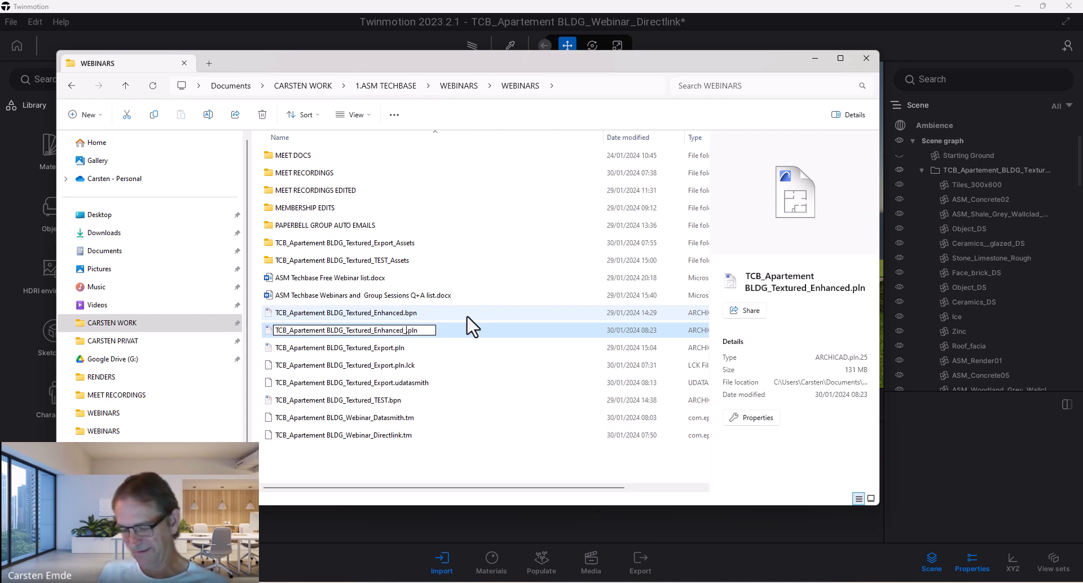
text(AAA)
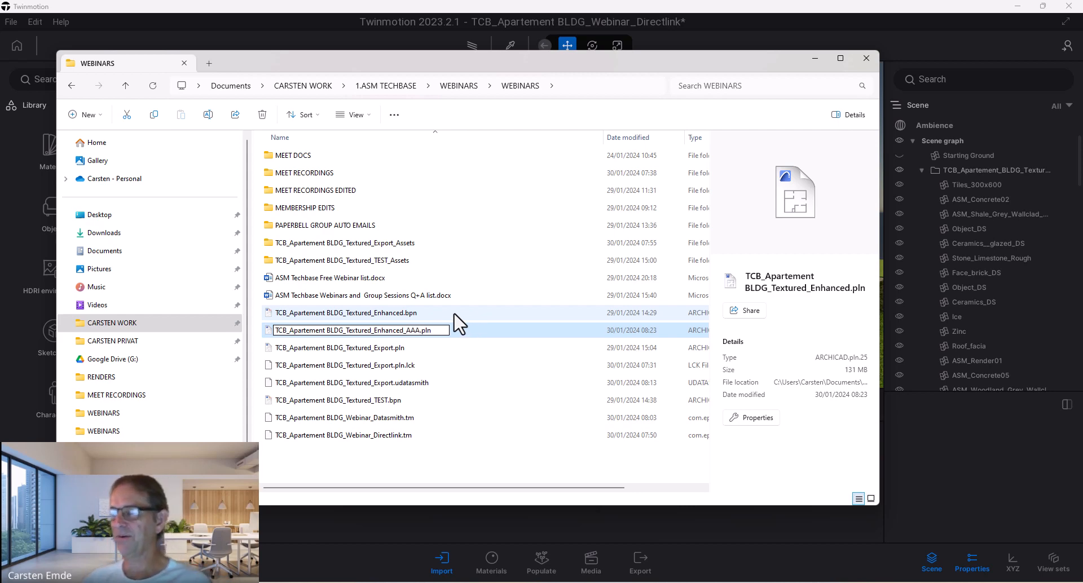
click(369, 350)
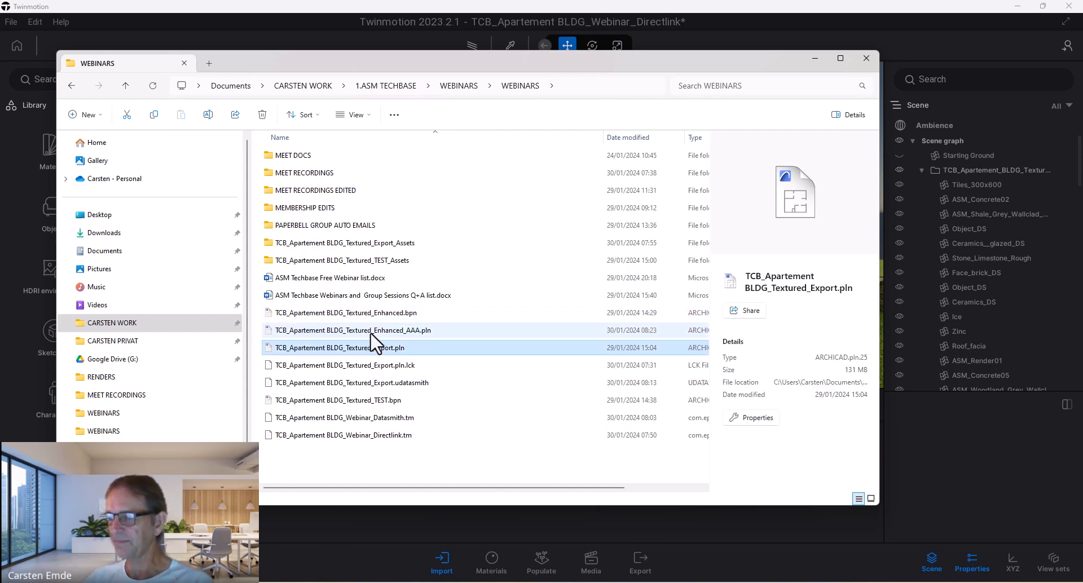
click(370, 334)
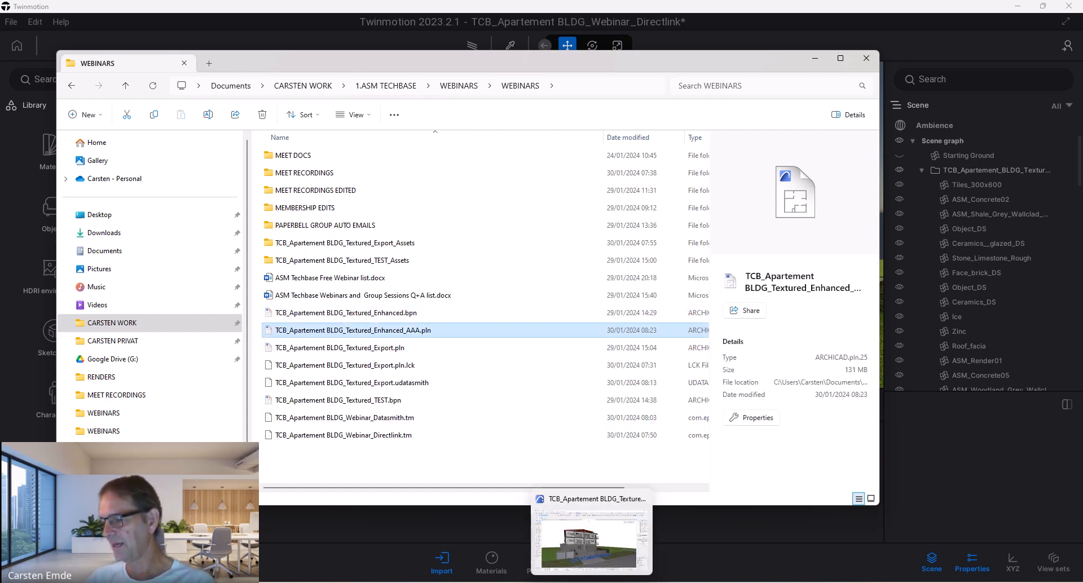
Step: Switch to Archicad and open TCB_Apartement BLDG_Textured_Enhanced_AAA.pln in a new instance, keeping the data of all missing add-ons
click(583, 549)
click(12, 19)
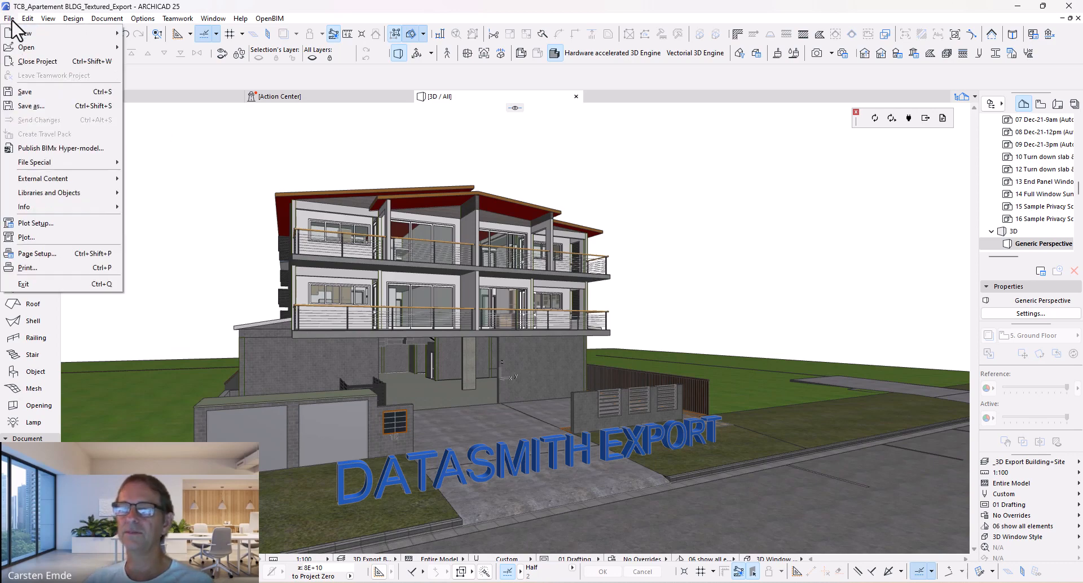
mouse_move(26, 47)
click(144, 47)
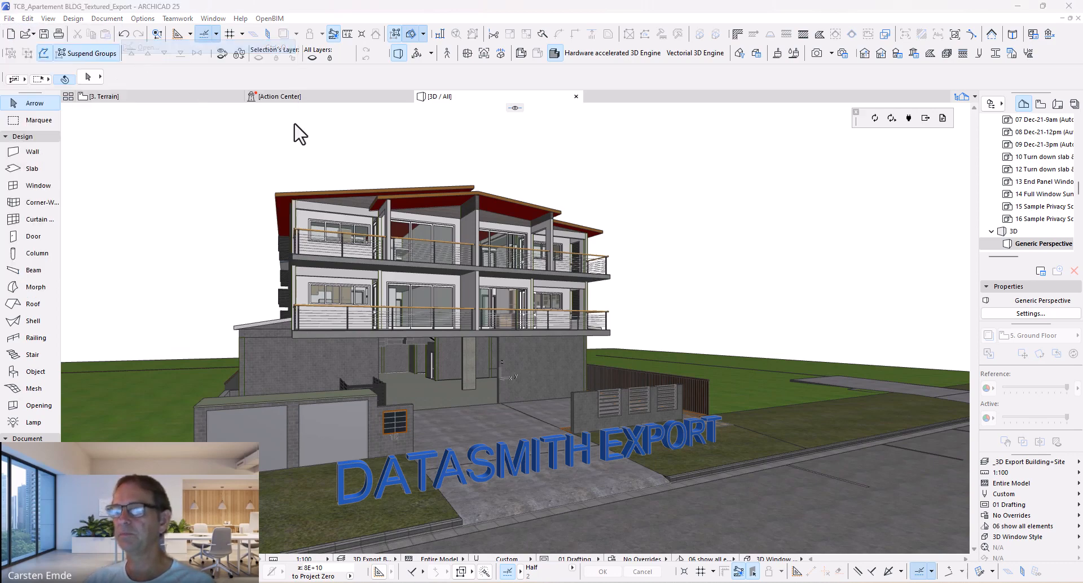
click(473, 418)
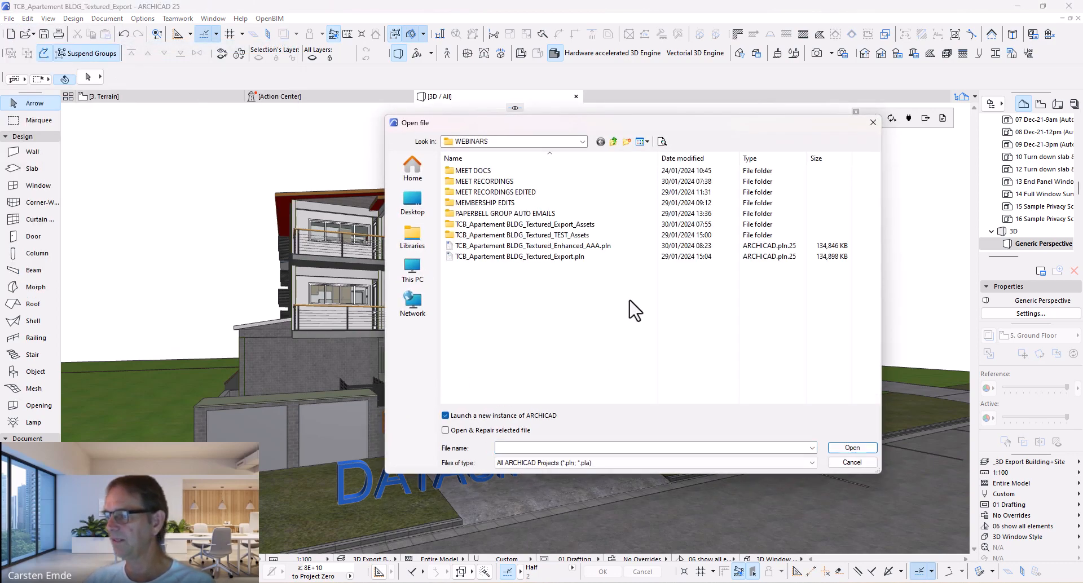
click(564, 246)
click(849, 447)
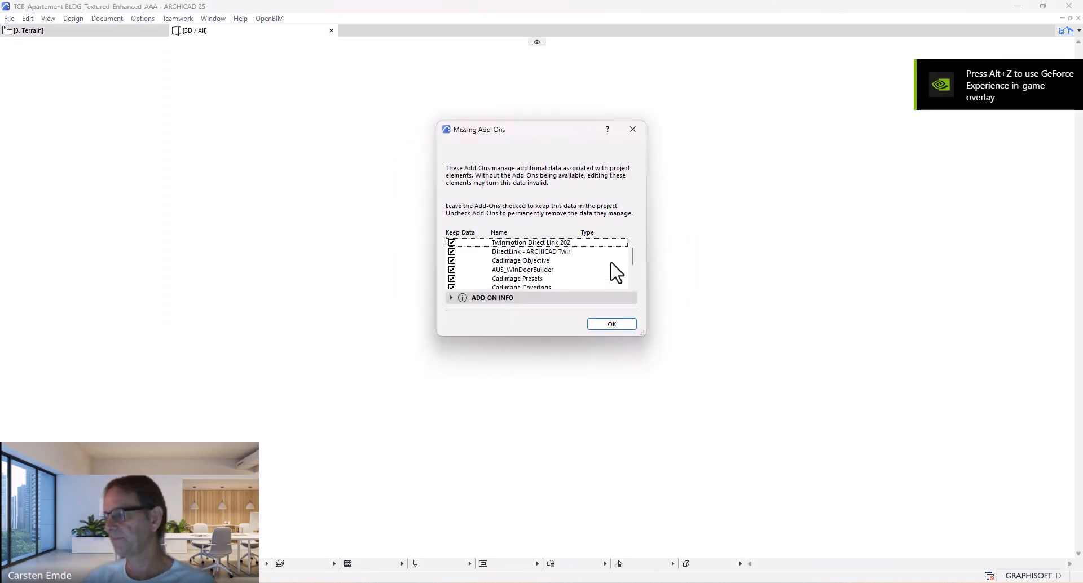
click(606, 325)
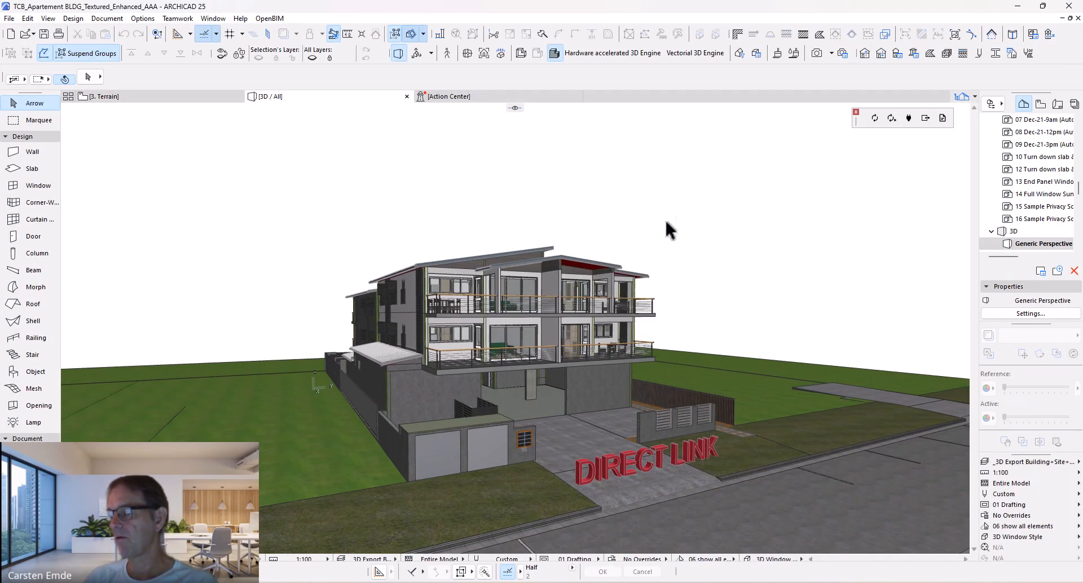
Step: Switch to the Directlink project in Twinmotion and set the ARCHICAD import's Direct Link source to TCB_Apartement_BLDG_Textured_Enhanced_AAA
mouse_move(616, 582)
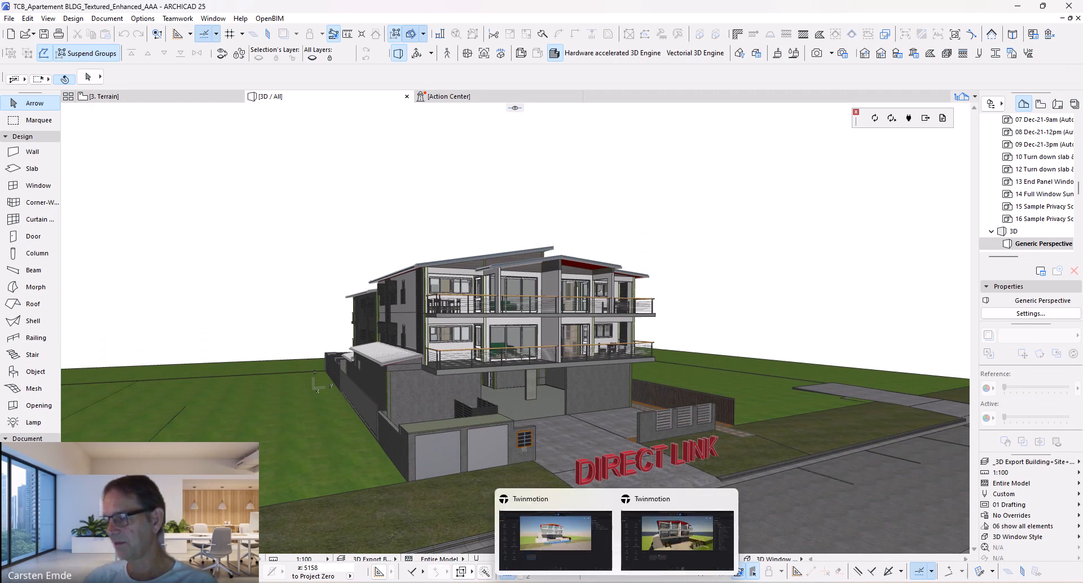
click(666, 530)
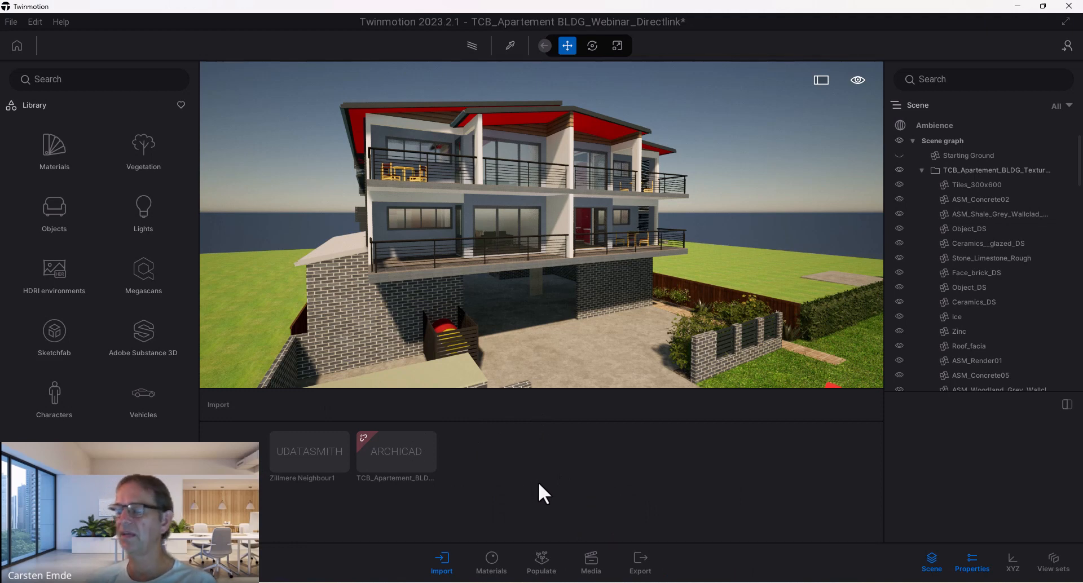
click(397, 432)
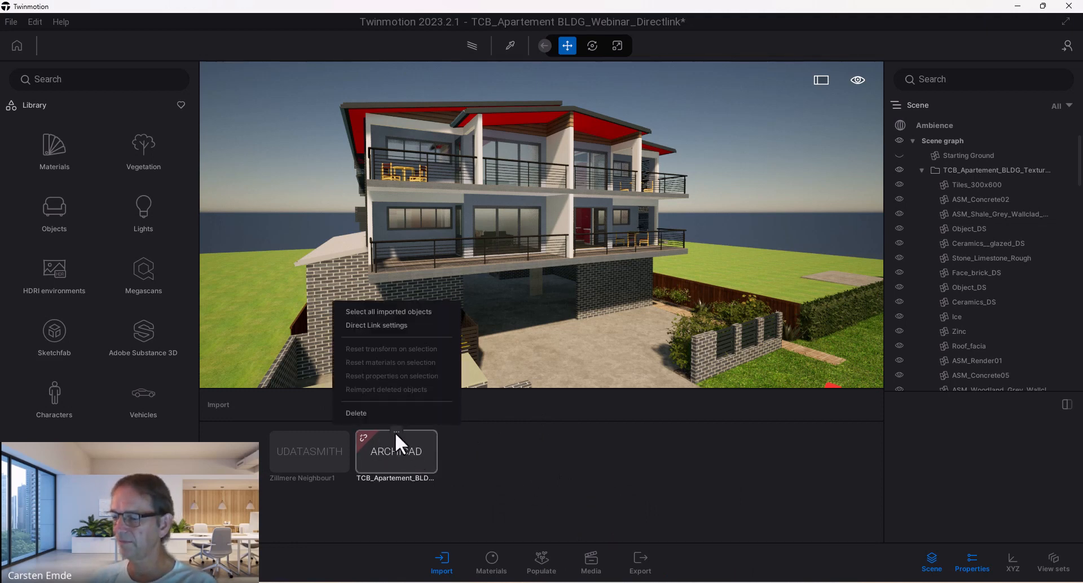
click(377, 326)
click(683, 282)
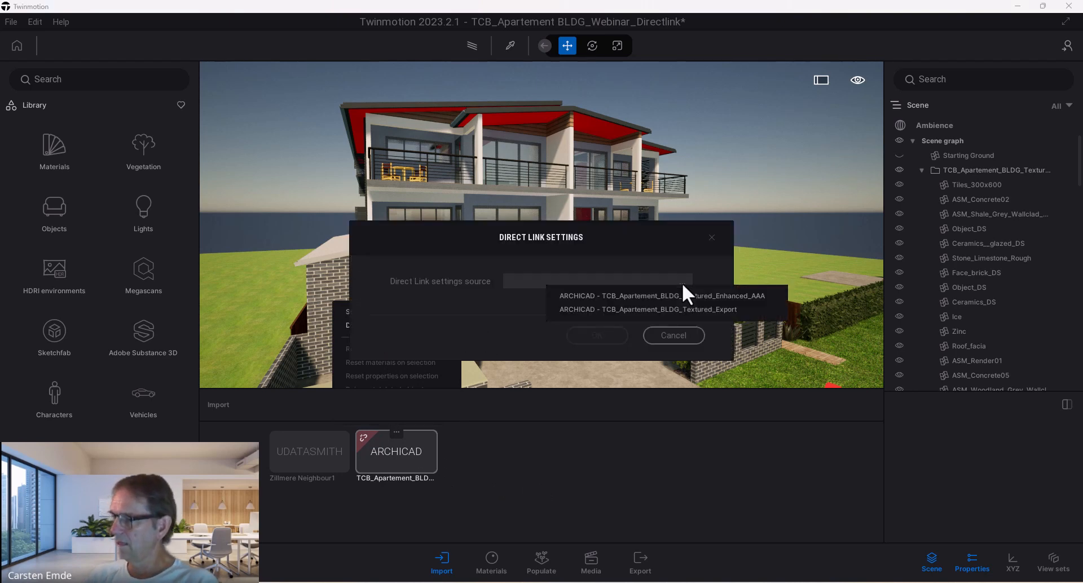
click(732, 296)
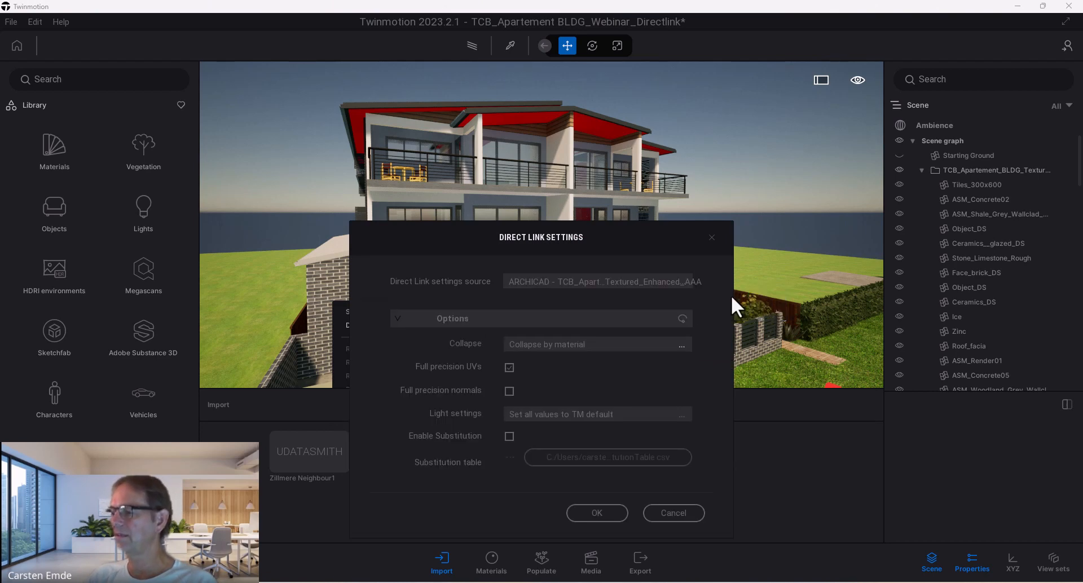
click(601, 512)
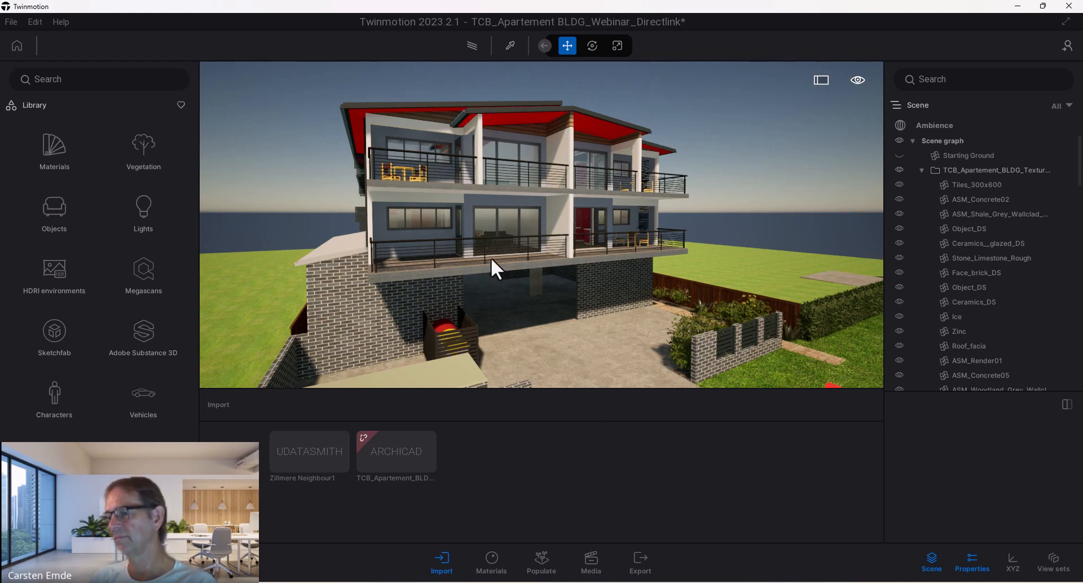
Step: Switch to the Enhanced_AAA project in Archicad, synchronize its Direct Link and return to the Directlink project in Twinmotion
scroll(491, 257, down, 3)
mouse_move(616, 582)
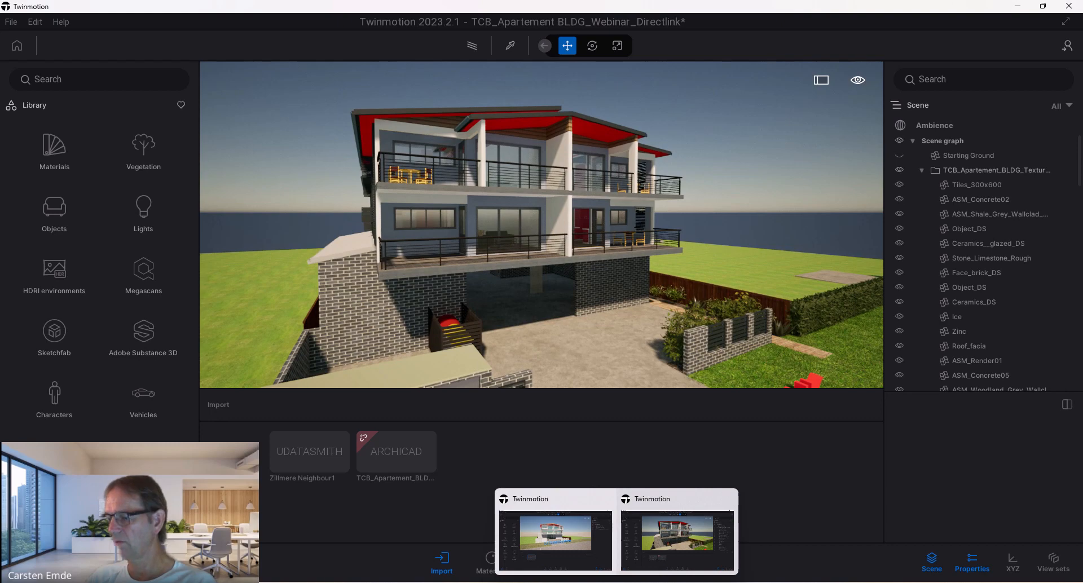
click(639, 533)
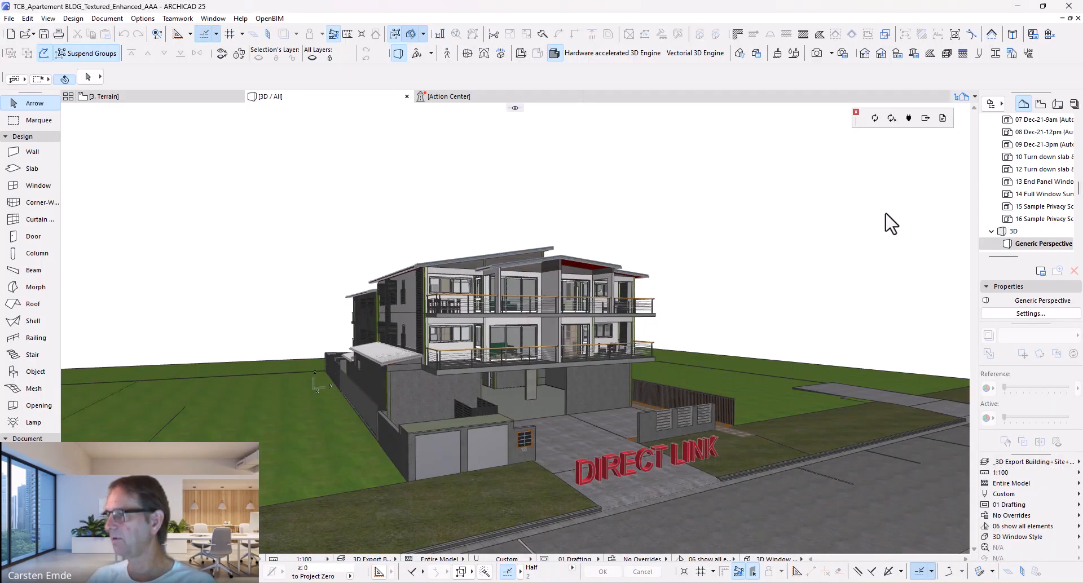
click(875, 119)
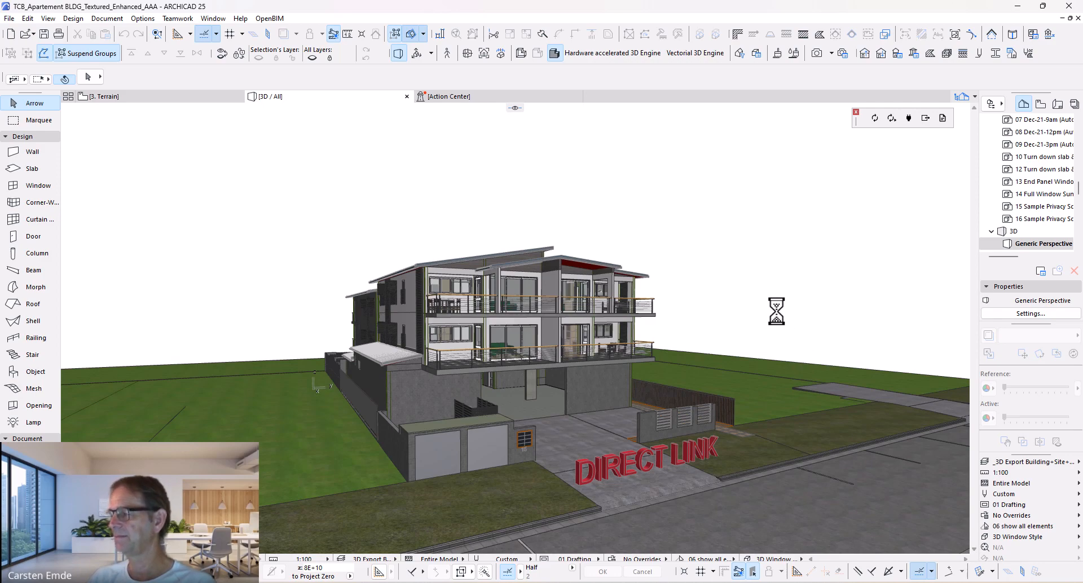
mouse_move(617, 582)
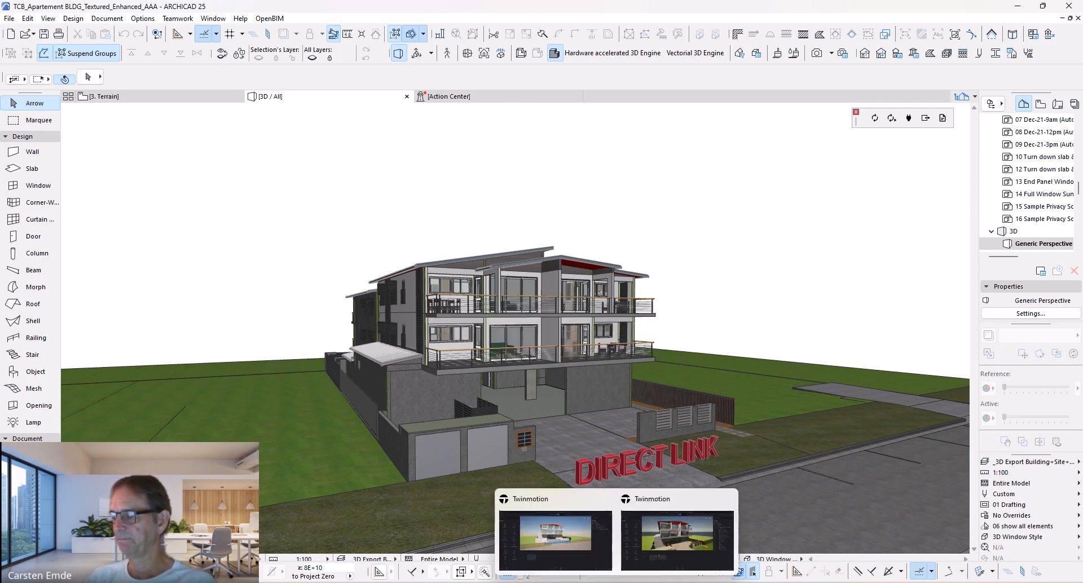
click(665, 523)
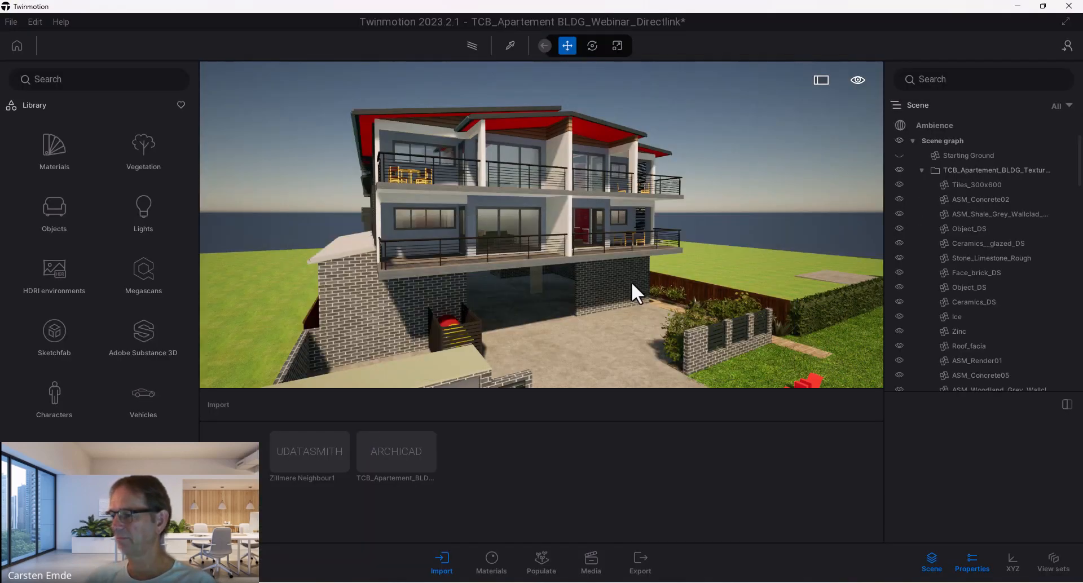
Step: Check the relinked building and view the options of the ARCHICAD import without choosing any
middle_drag(570, 333, 519, 368)
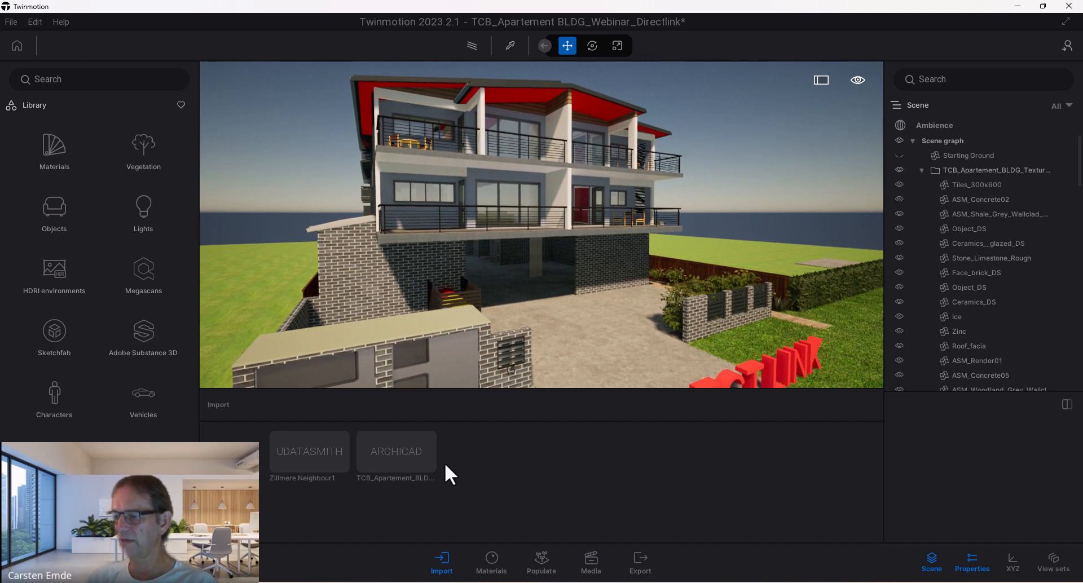
mouse_move(411, 461)
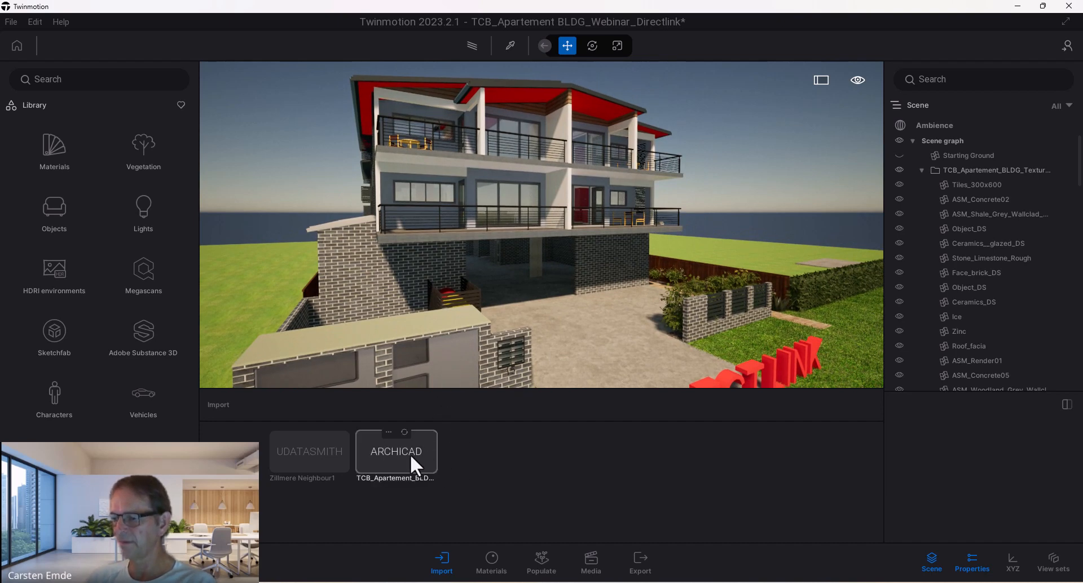
click(388, 432)
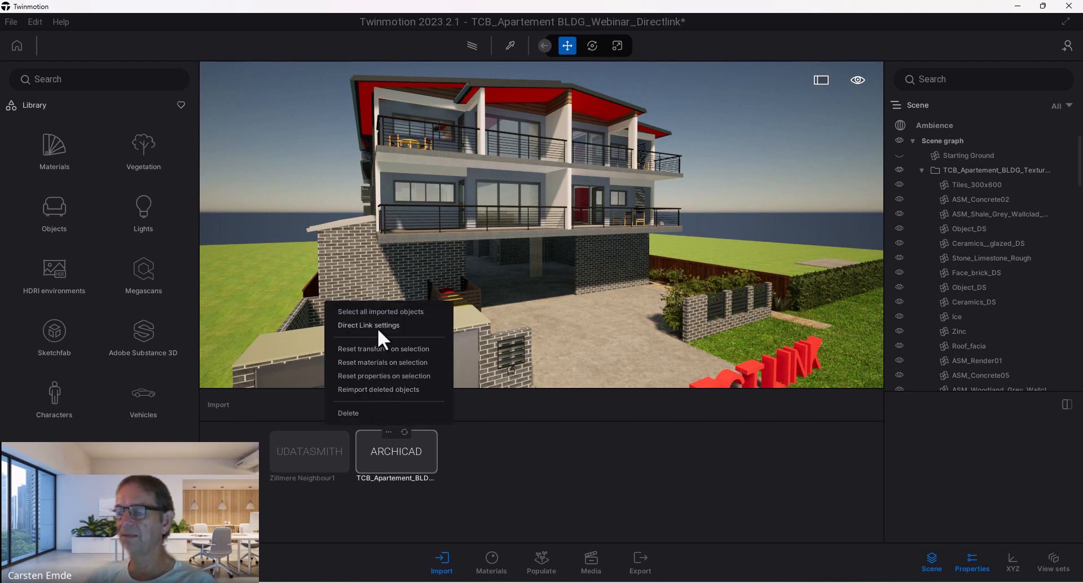
click(533, 459)
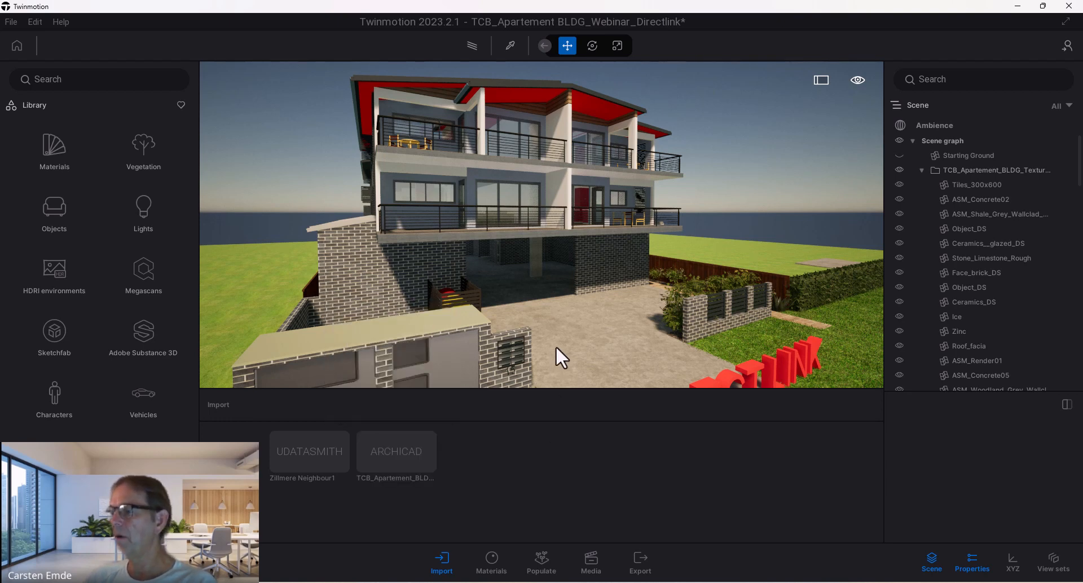
Step: Examine the synchronized building's front, balconies and forecourt from near and far
middle_drag(556, 346, 495, 304)
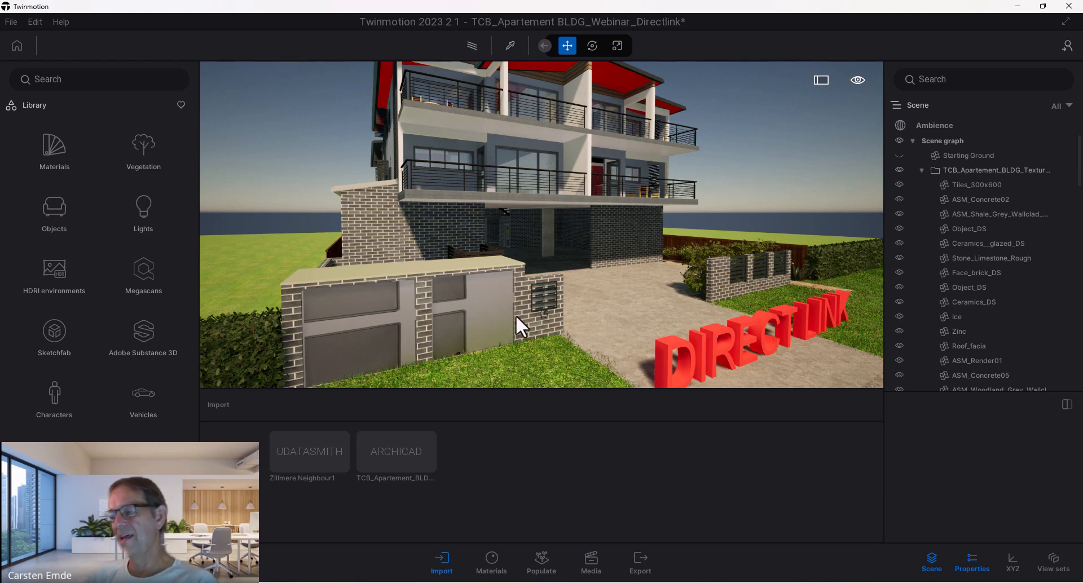
middle_drag(632, 302, 551, 381)
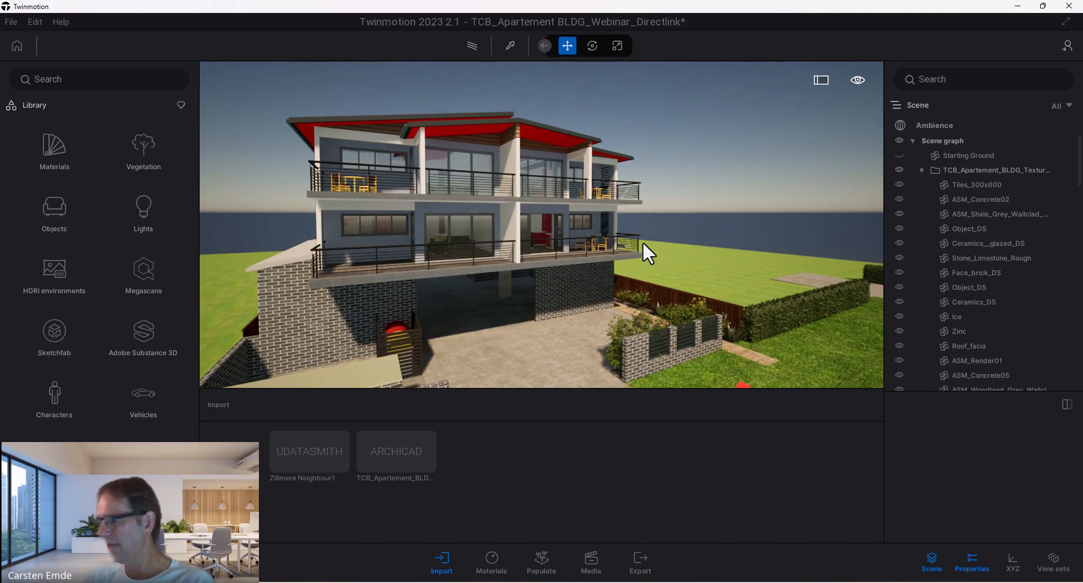
scroll(624, 226, down, 4)
middle_drag(583, 306, 634, 254)
scroll(451, 336, up, 2)
middle_drag(441, 340, 487, 296)
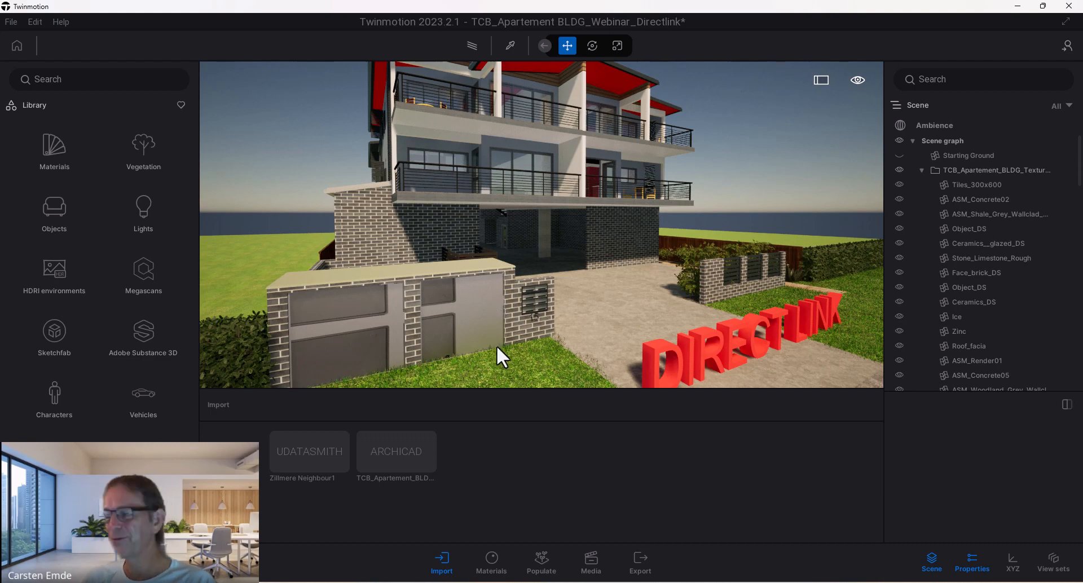
scroll(485, 375, down, 3)
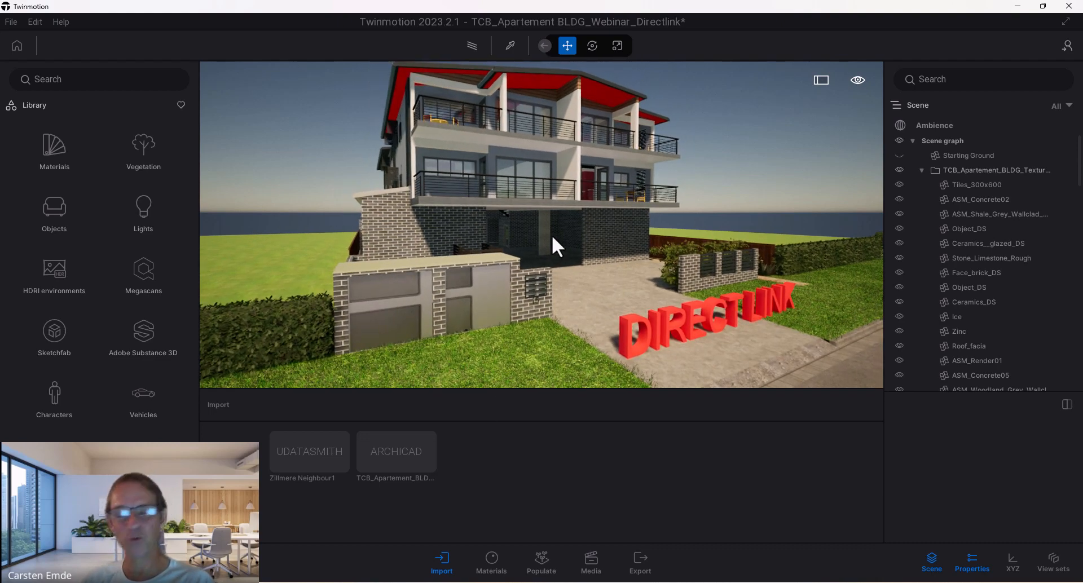
middle_drag(552, 237, 532, 329)
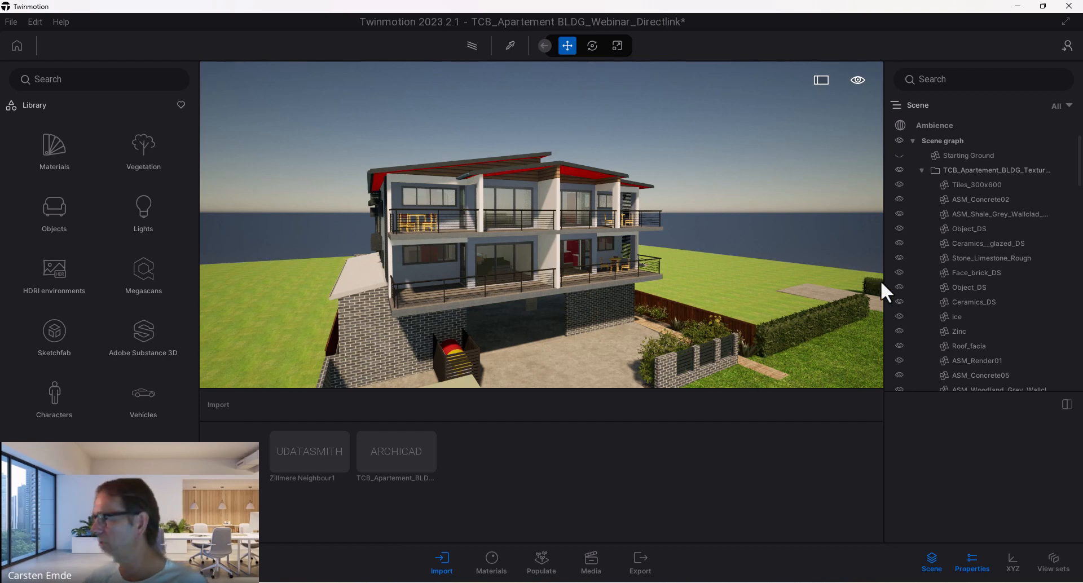
Step: Collapse the apartment building's container, expand the NEIGHBOUR HOUSES container and make it visible
click(922, 171)
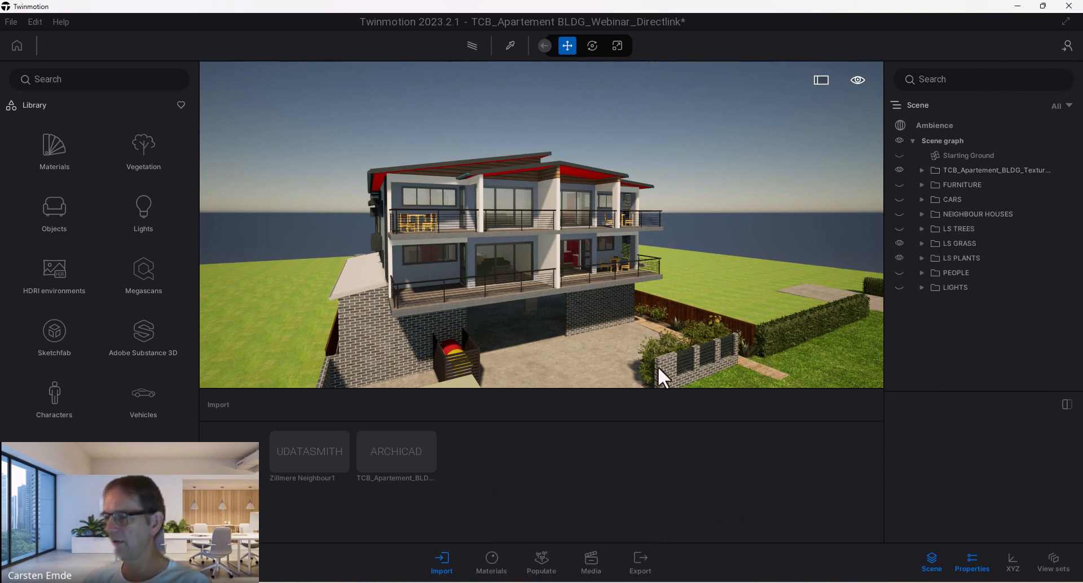
scroll(597, 351, down, 5)
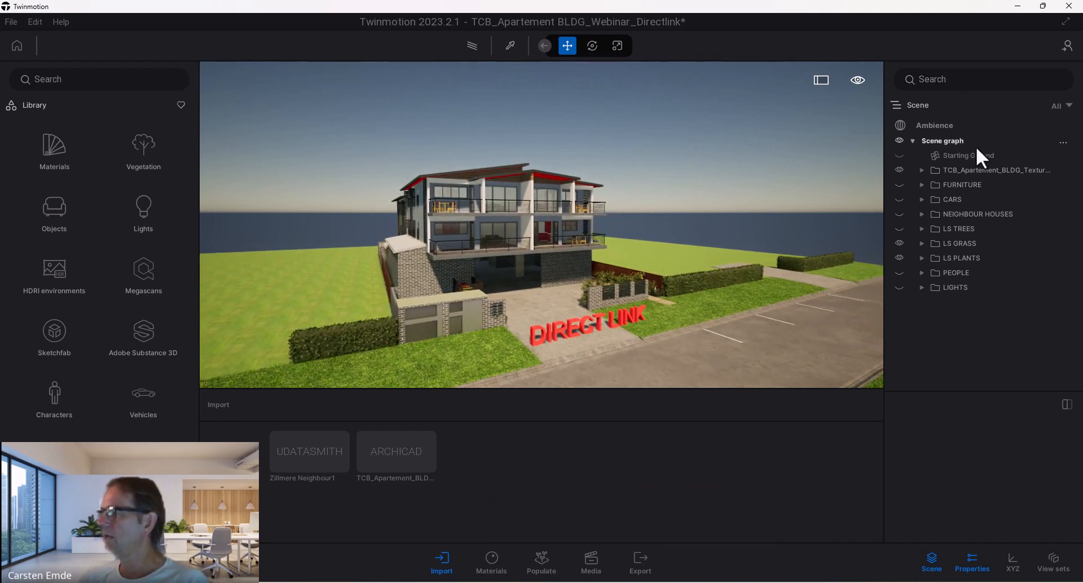
click(922, 214)
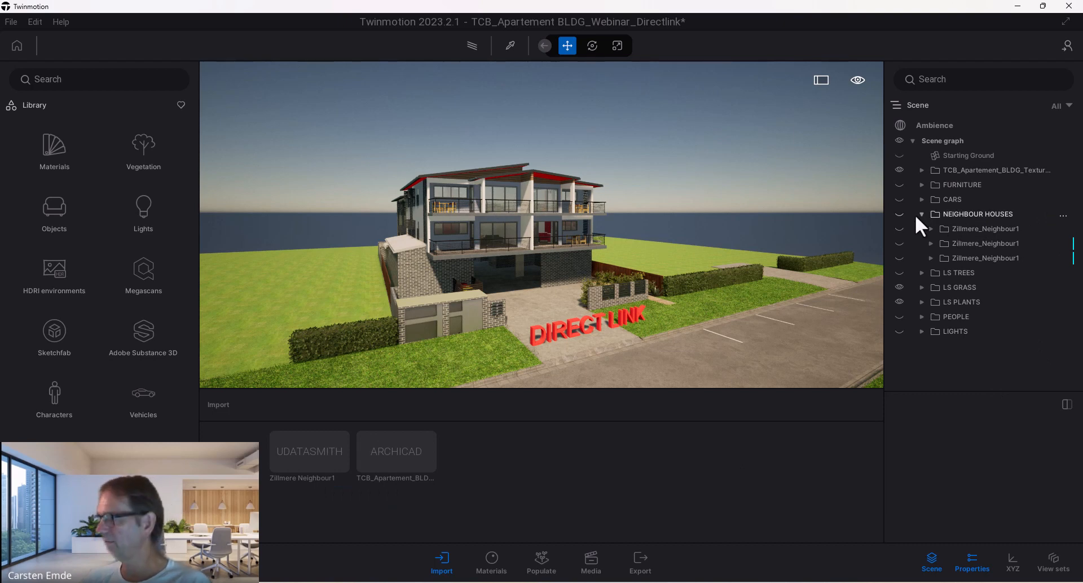
click(900, 215)
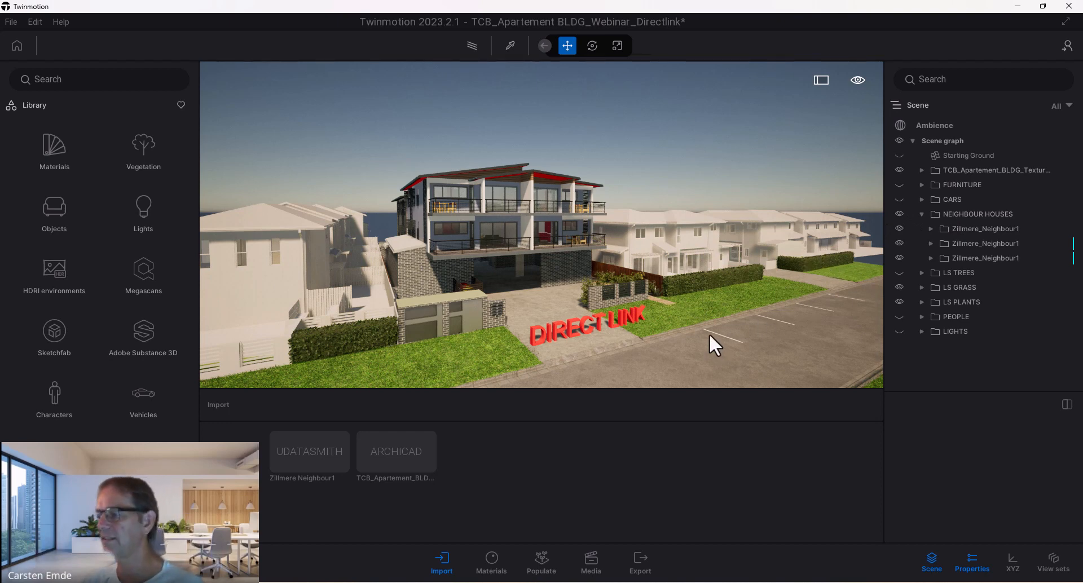
Step: Delete the two instanced Zillmere_Neighbour1 containers from NEIGHBOUR HOUSES, keeping the first one
click(971, 244)
ctrl+click(970, 258)
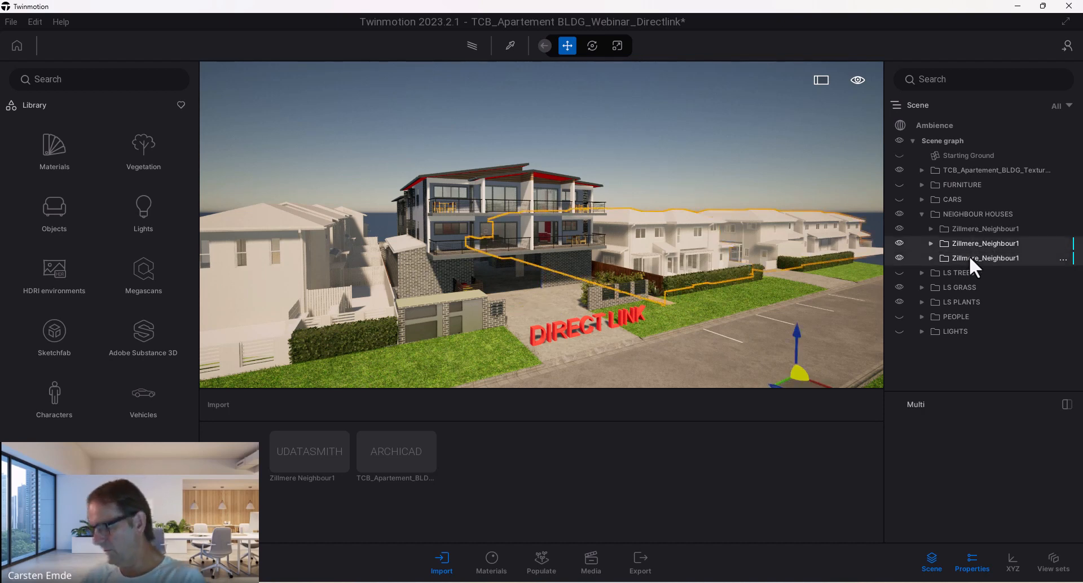
key(Delete)
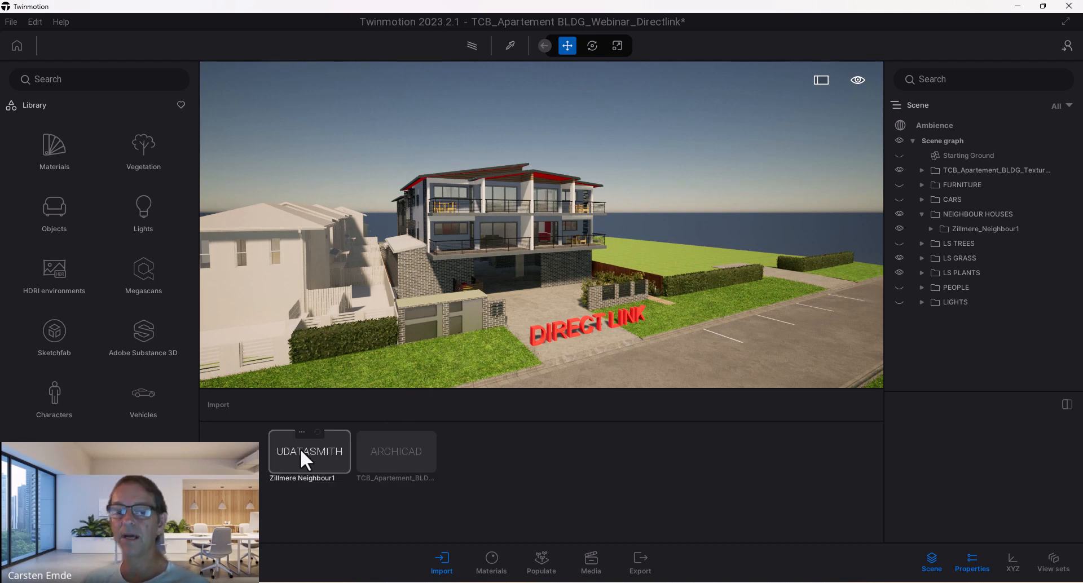
Step: Examine the imported neighbour houses beside the apartment building from street level and from above
shift+middle_drag(379, 290, 282, 353)
shift+middle_drag(351, 237, 343, 123)
scroll(412, 181, up, 3)
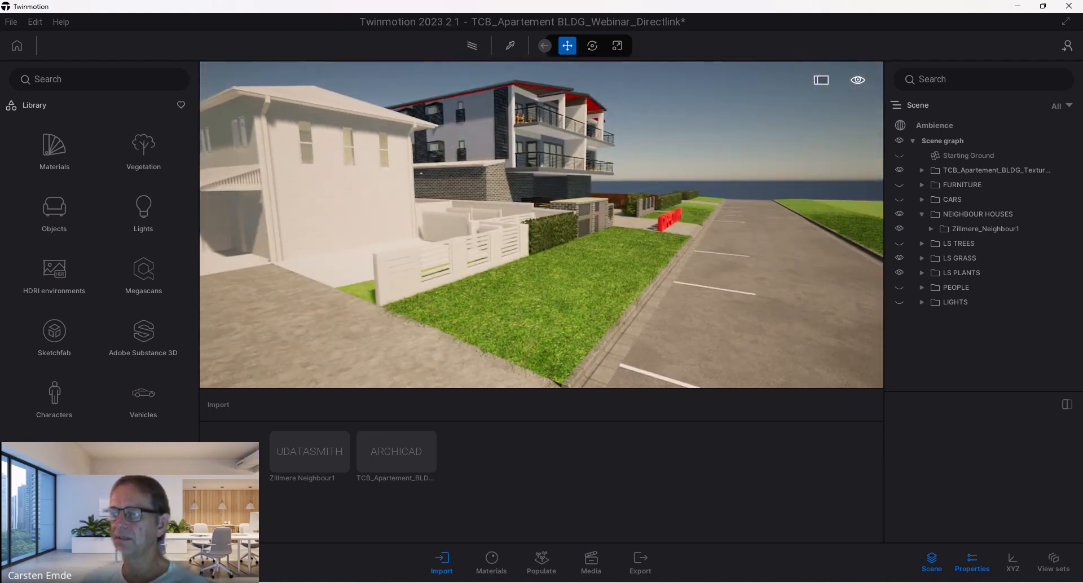
scroll(342, 125, up, 3)
scroll(372, 220, down, 2)
scroll(371, 218, down, 2)
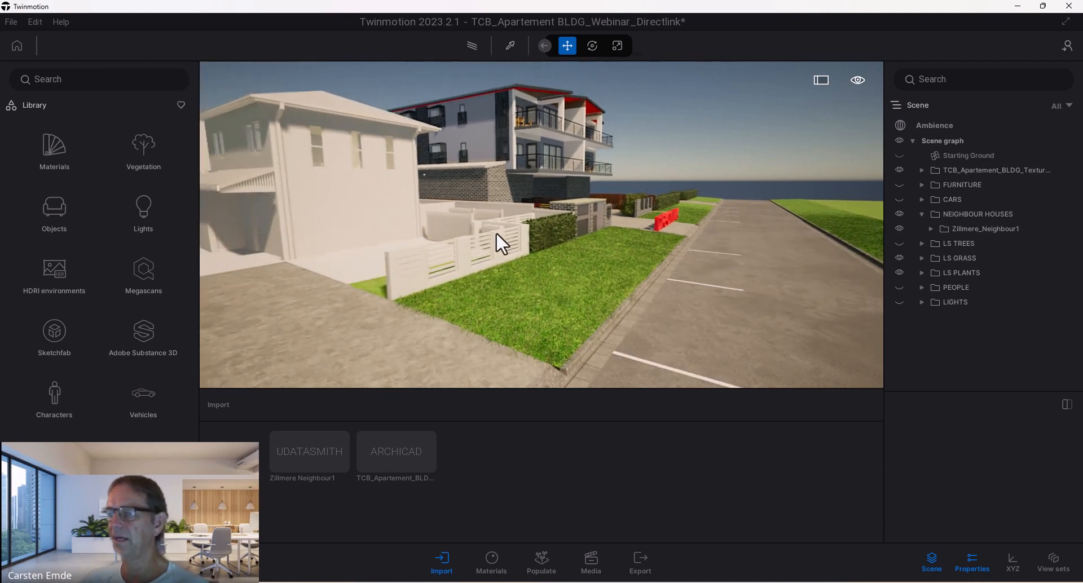
shift+middle_drag(496, 232, 345, 272)
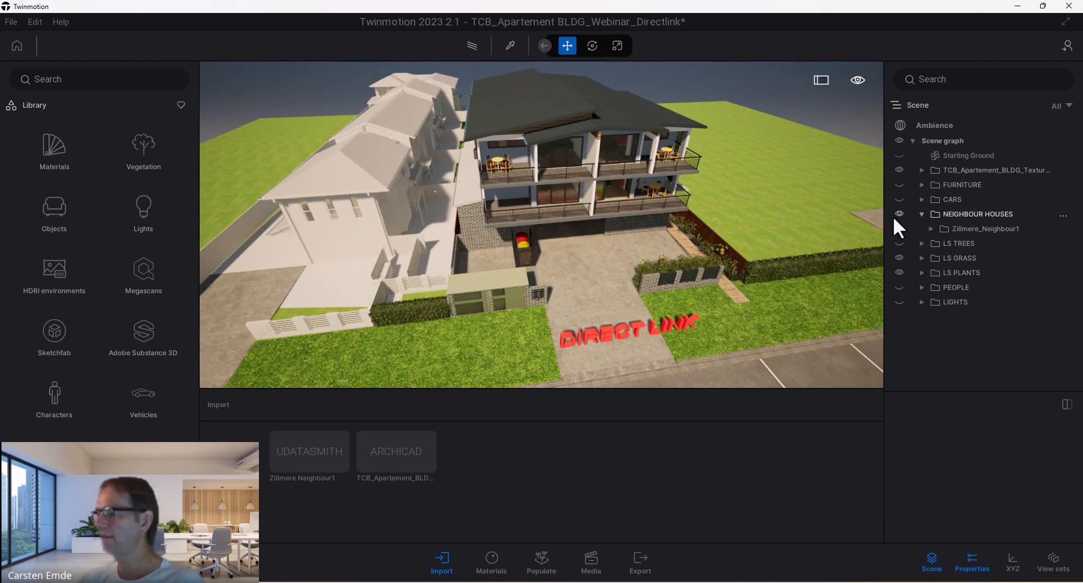
Step: Make two independent copies of Zillmere_Neighbour1 on the other side of the apartment building, spaced 38.69 m apart
click(969, 229)
scroll(481, 269, down, 3)
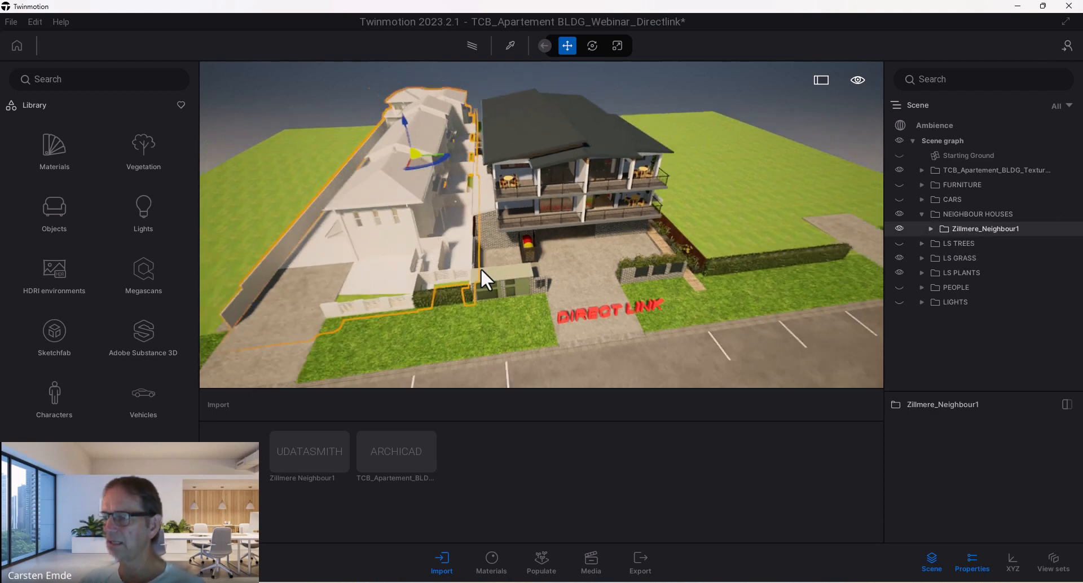
shift+middle_drag(481, 269, 471, 263)
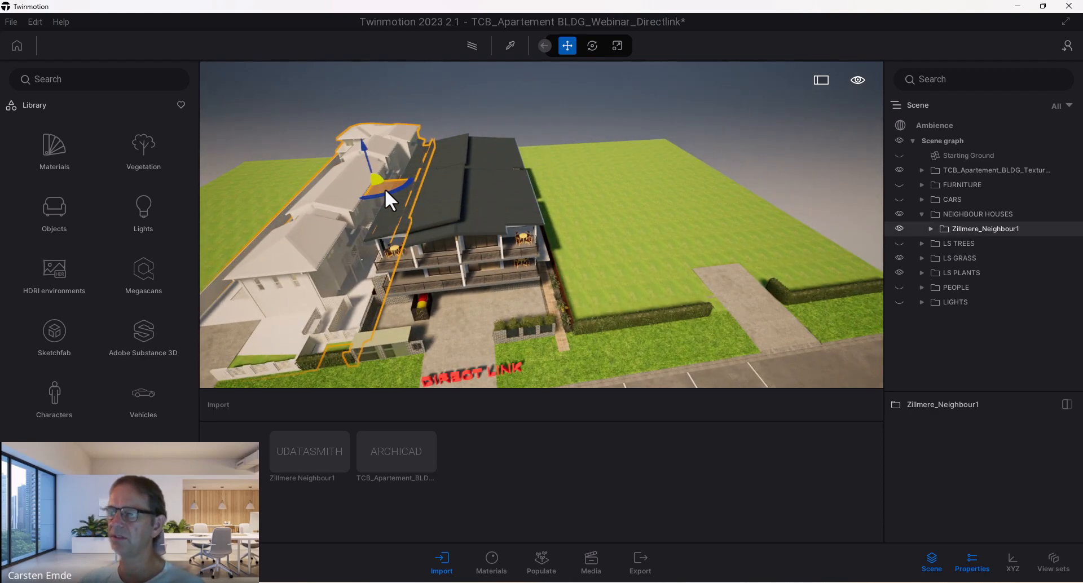
drag(385, 188, 530, 177)
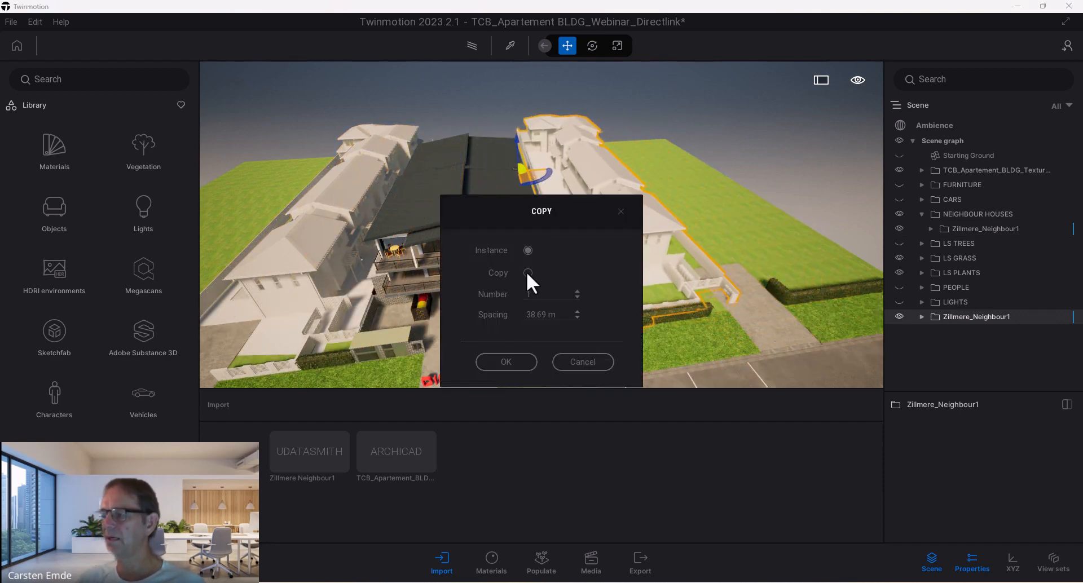
click(510, 362)
middle_drag(639, 258, 716, 135)
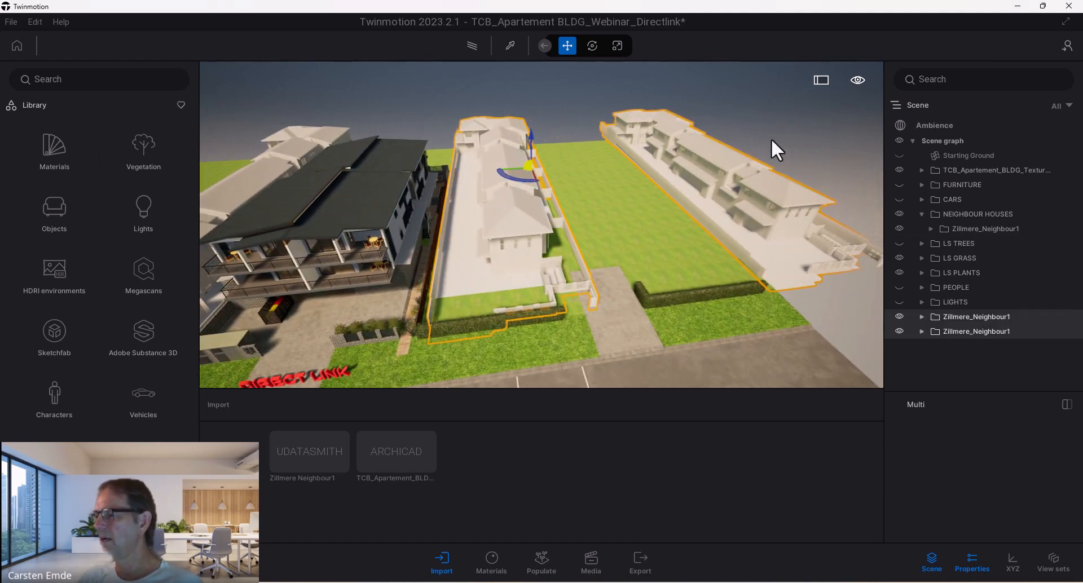
click(772, 141)
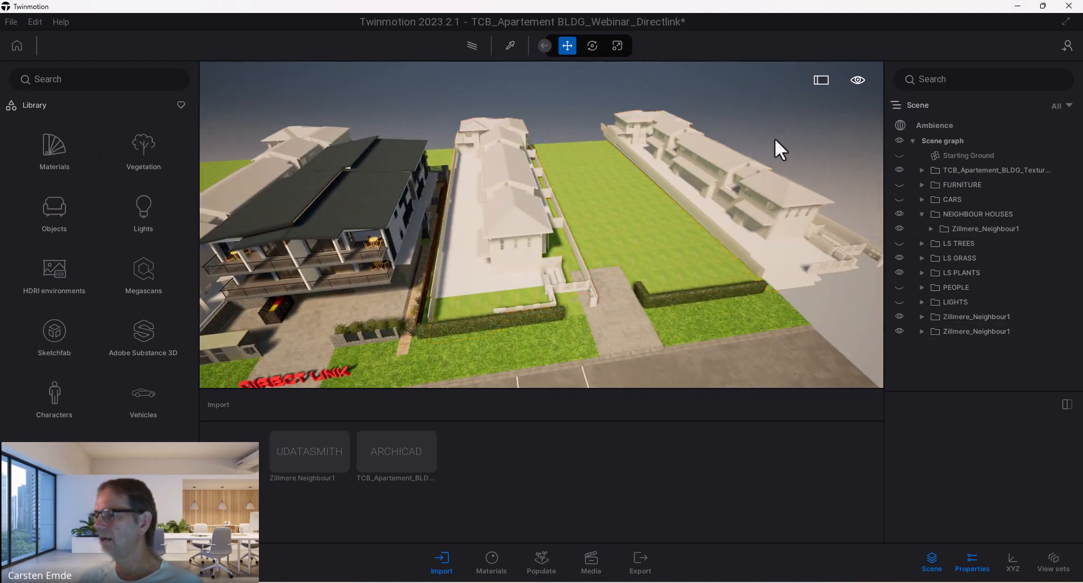
Step: Set NEIGHBOUR HOUSES as the active container and delete the two Zillmere_Neighbour1 copies outside it
click(952, 317)
click(962, 215)
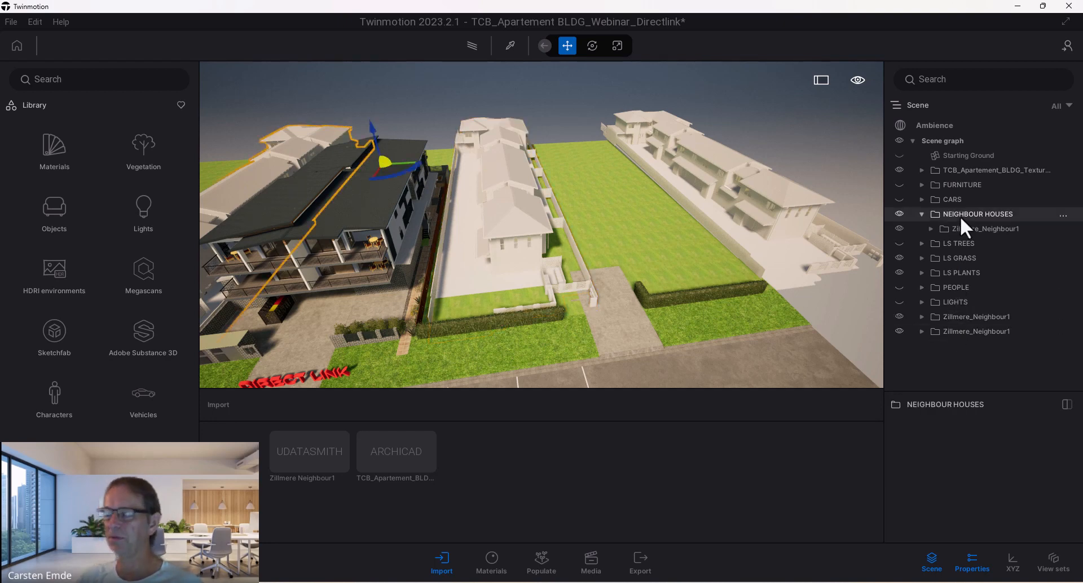
right_click(960, 216)
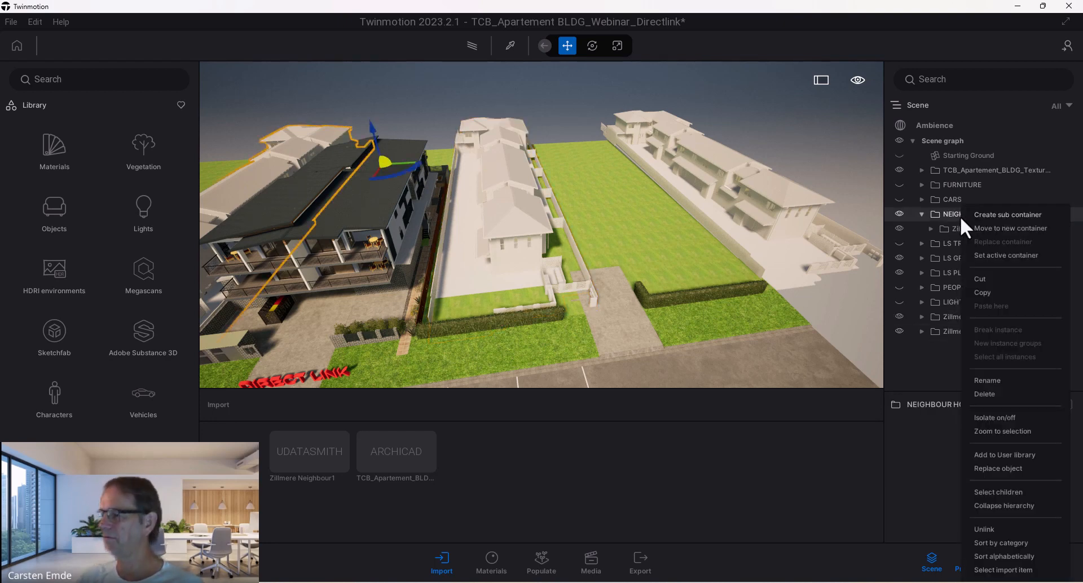
click(990, 255)
click(976, 316)
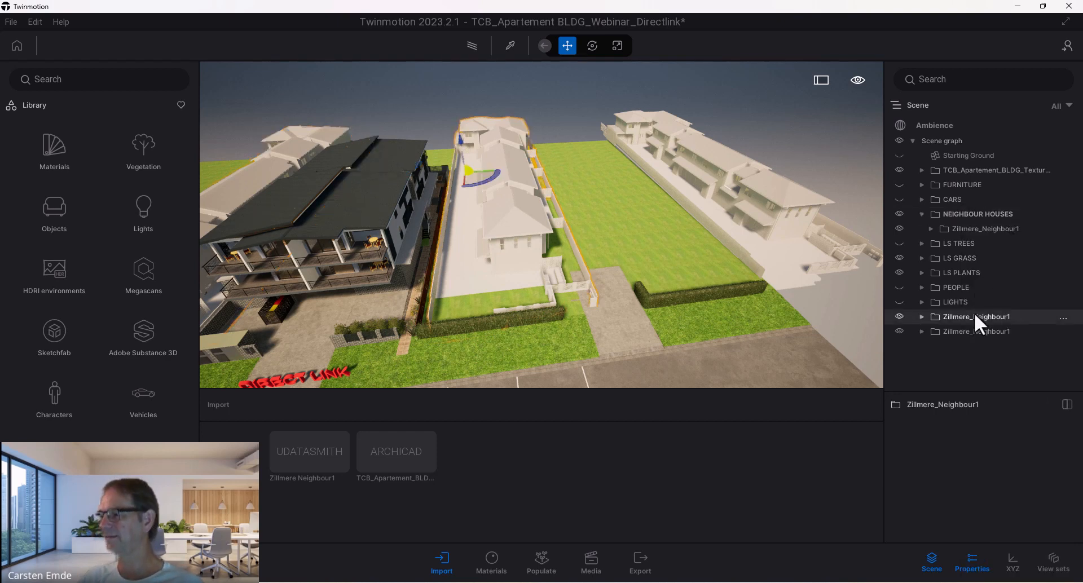
key(Delete)
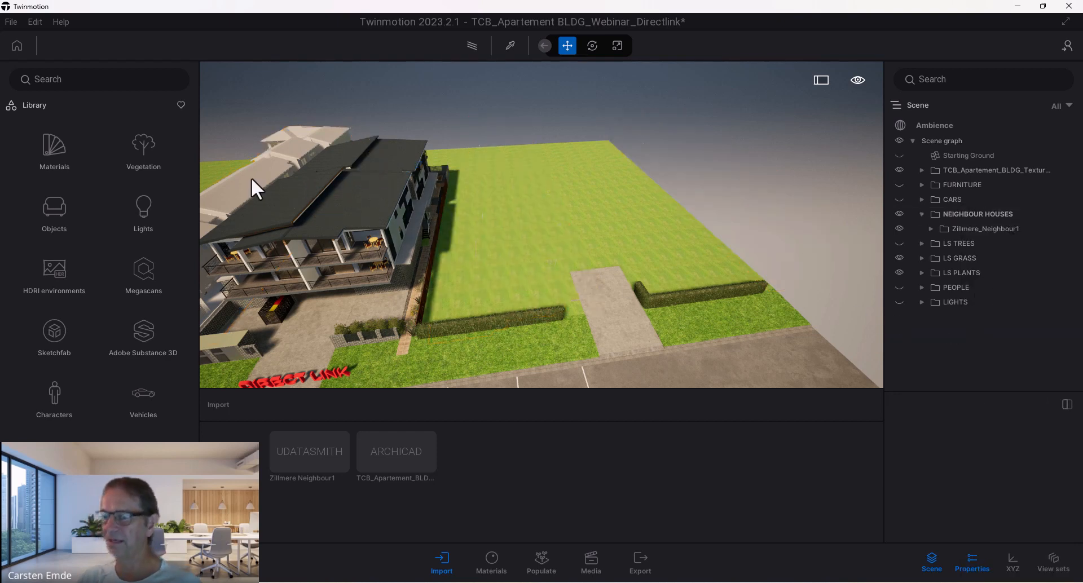
Step: Make two independent copies of Zillmere_Neighbour1 inside NEIGHBOUR HOUSES, spaced 37.68 m apart across the apartment building
click(986, 229)
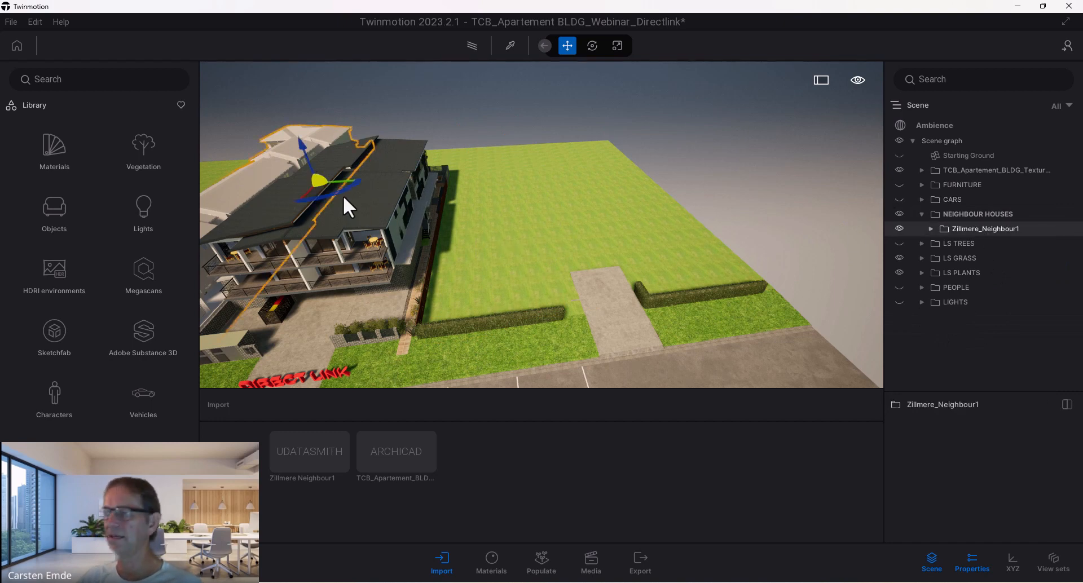
alt+drag(317, 188, 466, 179)
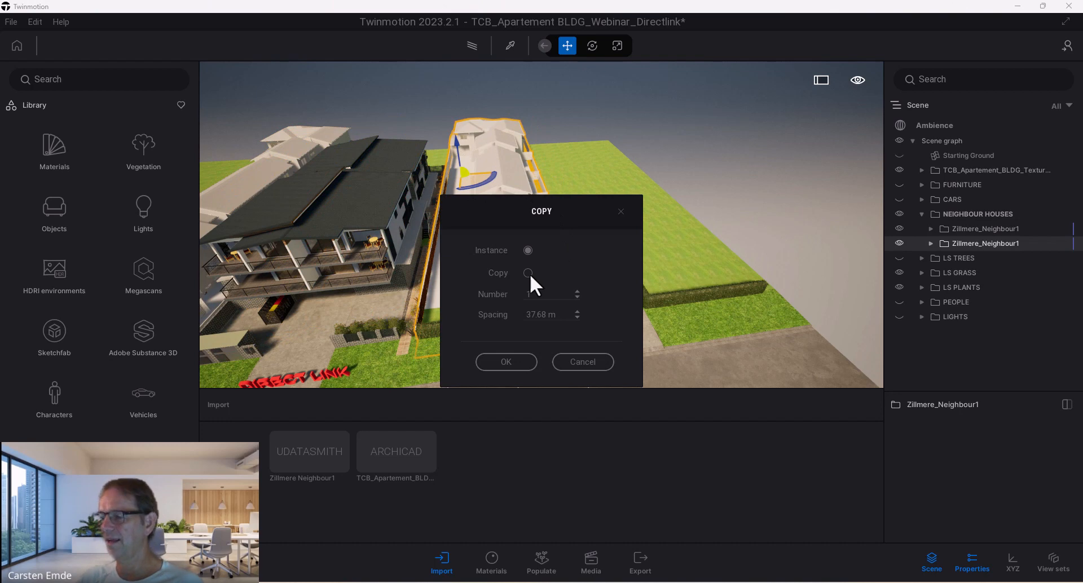
click(528, 364)
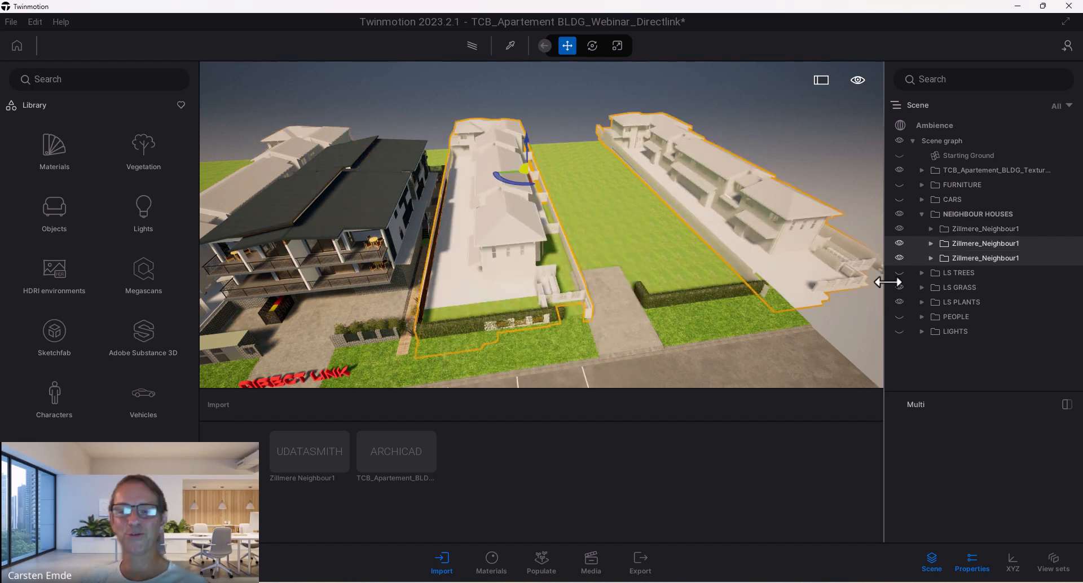
click(772, 145)
Step: Rotate and reposition the farthest Zillmere_Neighbour1 copy so its row of houses runs roughly along the street
click(985, 261)
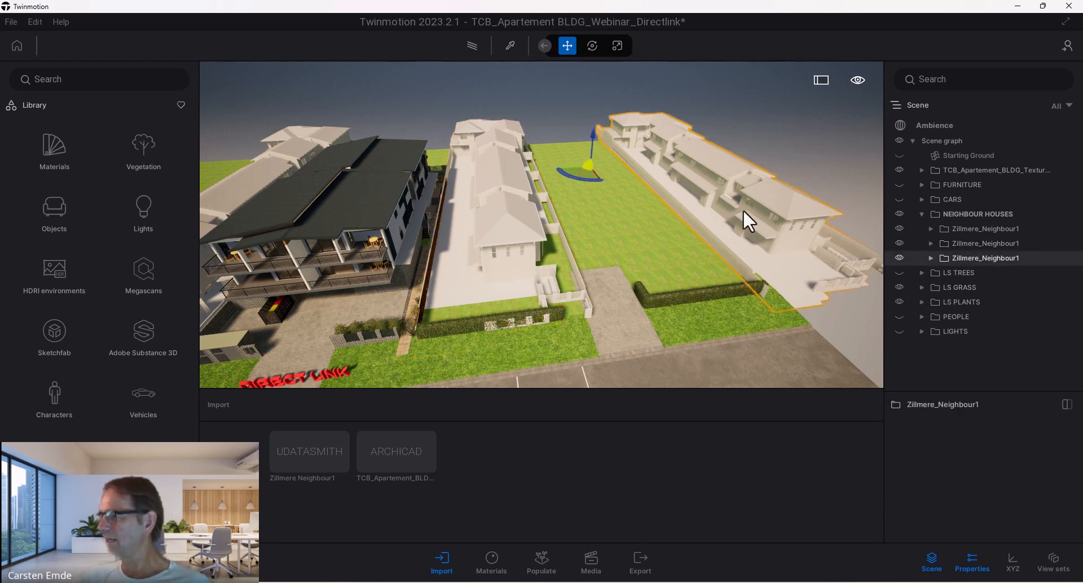
drag(593, 181, 851, 248)
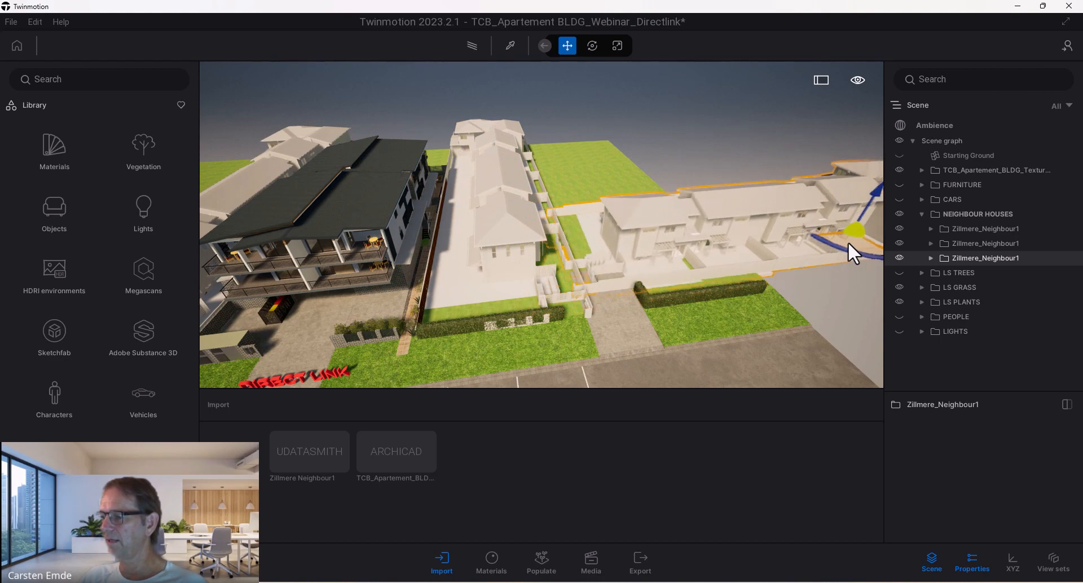
shift+middle_drag(705, 192, 668, 194)
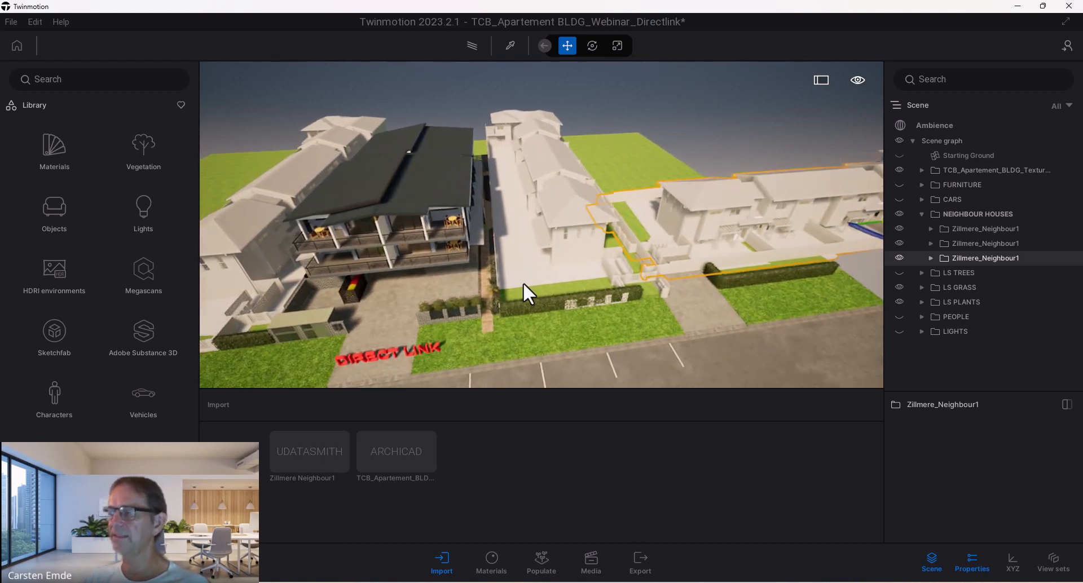
Step: Compare the street view with and without the neighbours by hiding and showing the NEIGHBOUR HOUSES container
shift+middle_drag(523, 282, 686, 243)
scroll(483, 295, up, 2)
scroll(503, 288, up, 5)
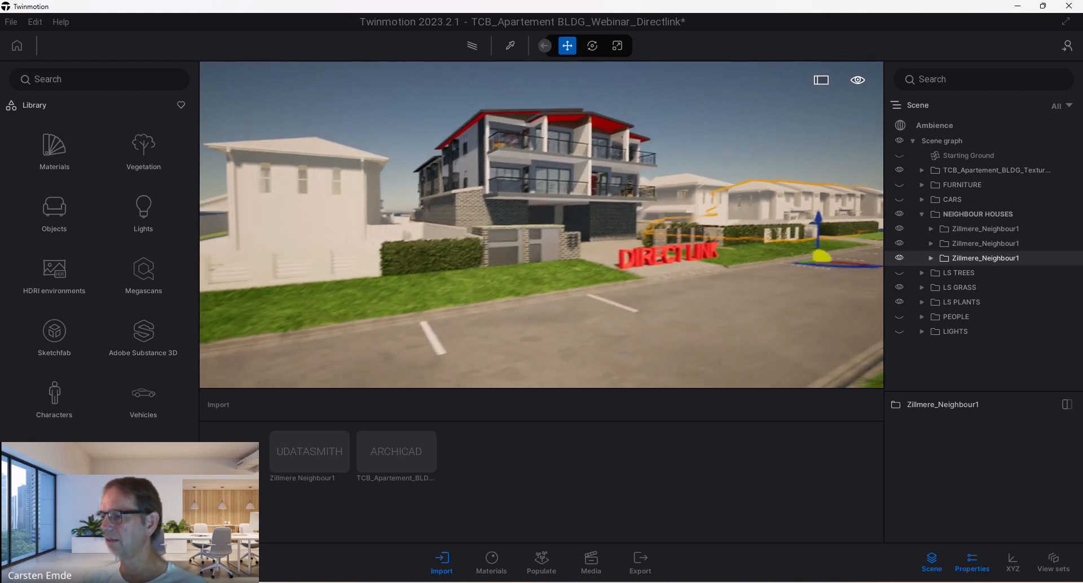
middle_drag(580, 292, 561, 306)
click(899, 215)
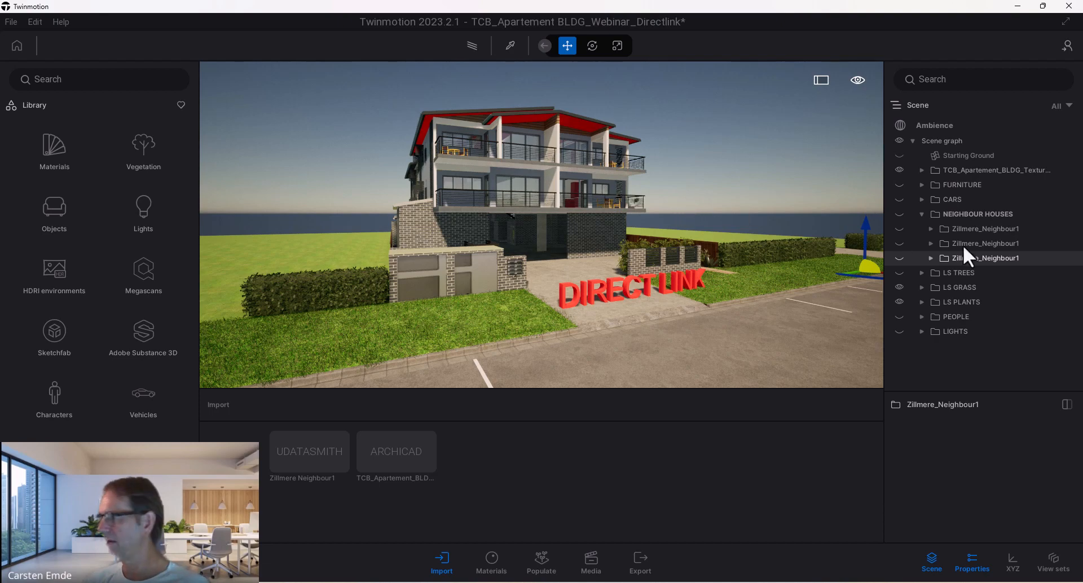
click(900, 215)
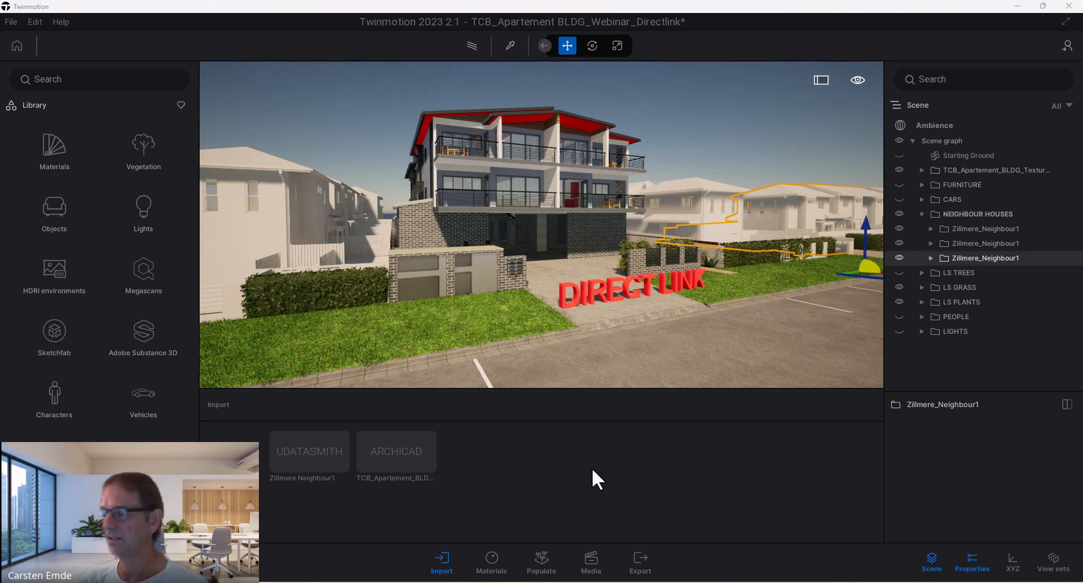
Step: Select the Zillmere Neighbour1 Datasmith import, and move the original Zillmere_Neighbour1 container from beside the apartment building to far outside the site
click(330, 448)
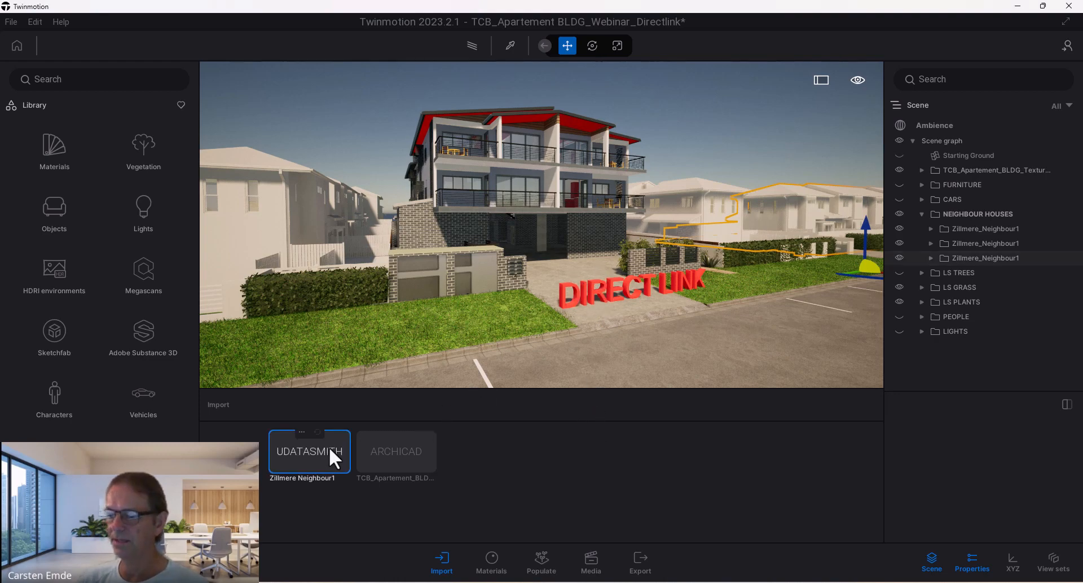
scroll(580, 292, down, 3)
drag(631, 277, 685, 253)
middle_drag(685, 255, 916, 213)
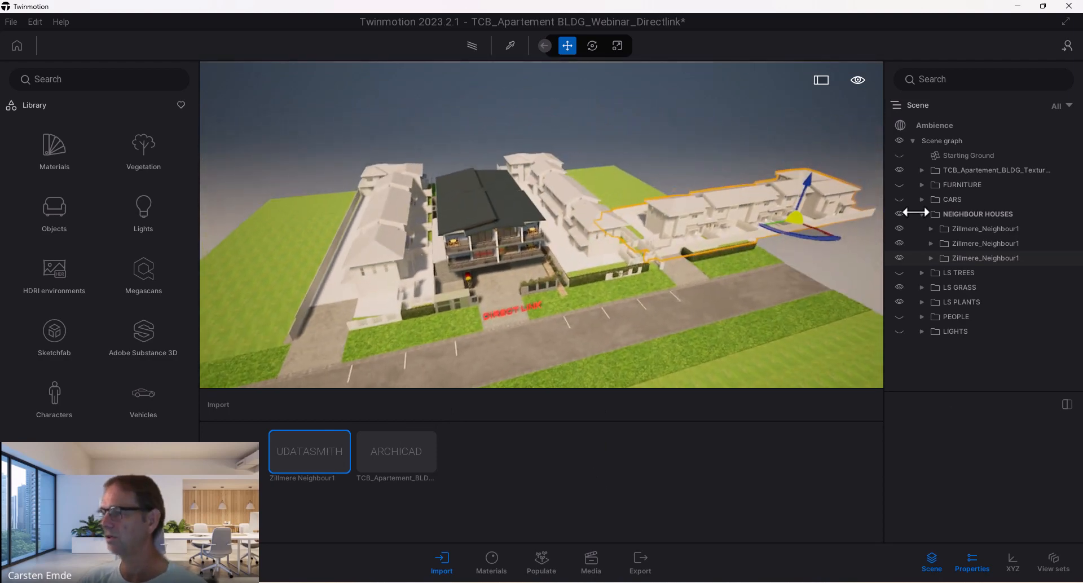
click(968, 229)
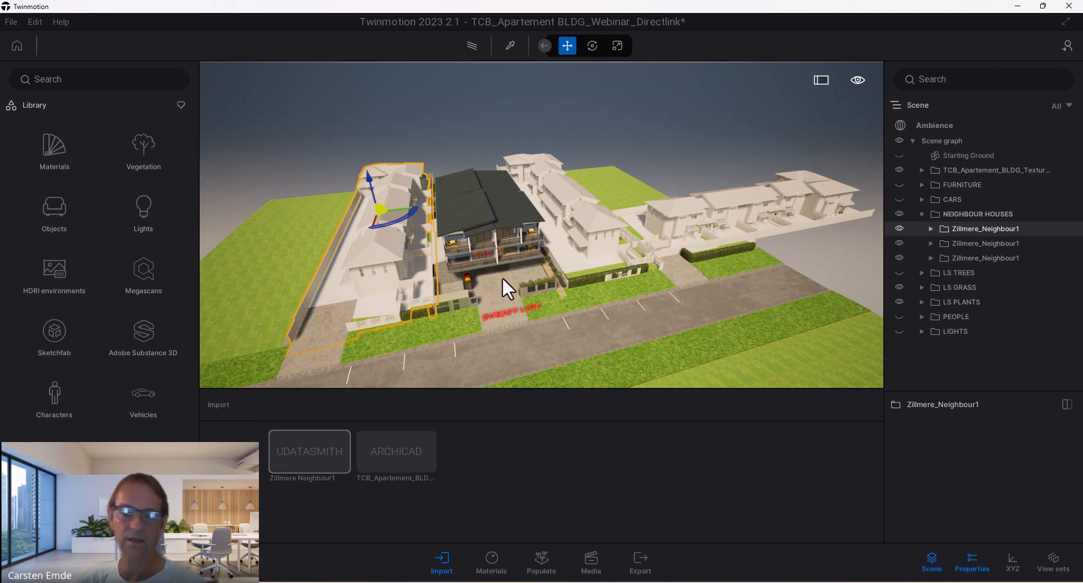
scroll(492, 302, down, 3)
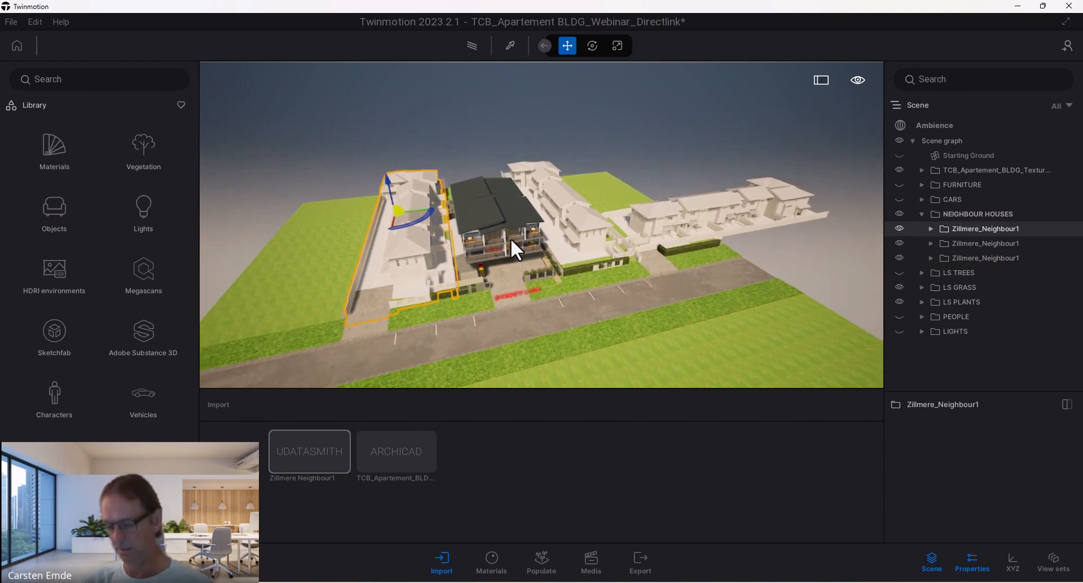
scroll(510, 238, down, 5)
mouse_move(521, 253)
middle_down()
mouse_move(515, 169)
mouse_move(514, 209)
mouse_move(537, 248)
middle_up()
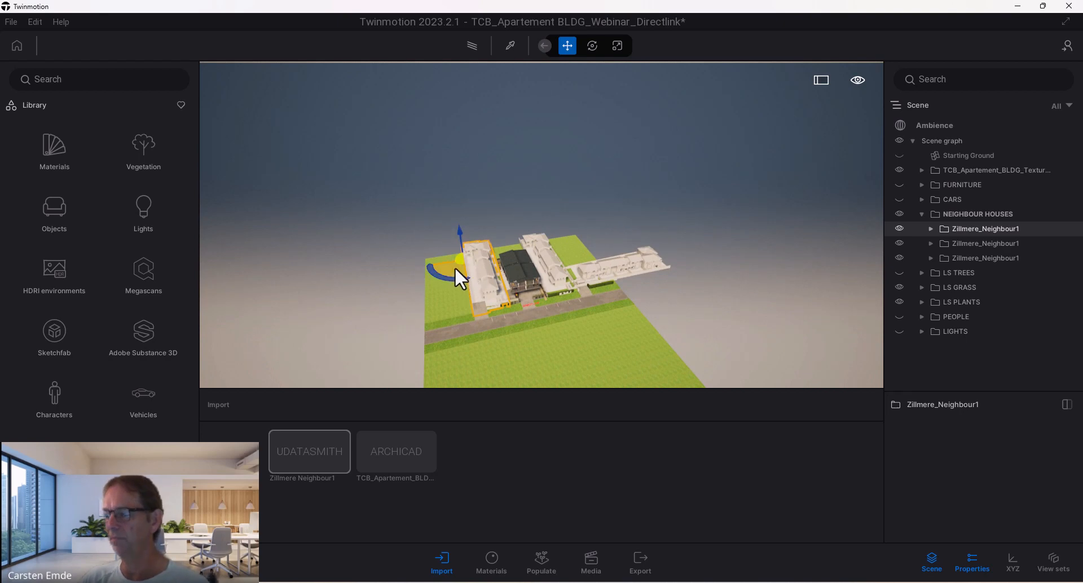
drag(455, 266, 559, 195)
drag(642, 166, 662, 176)
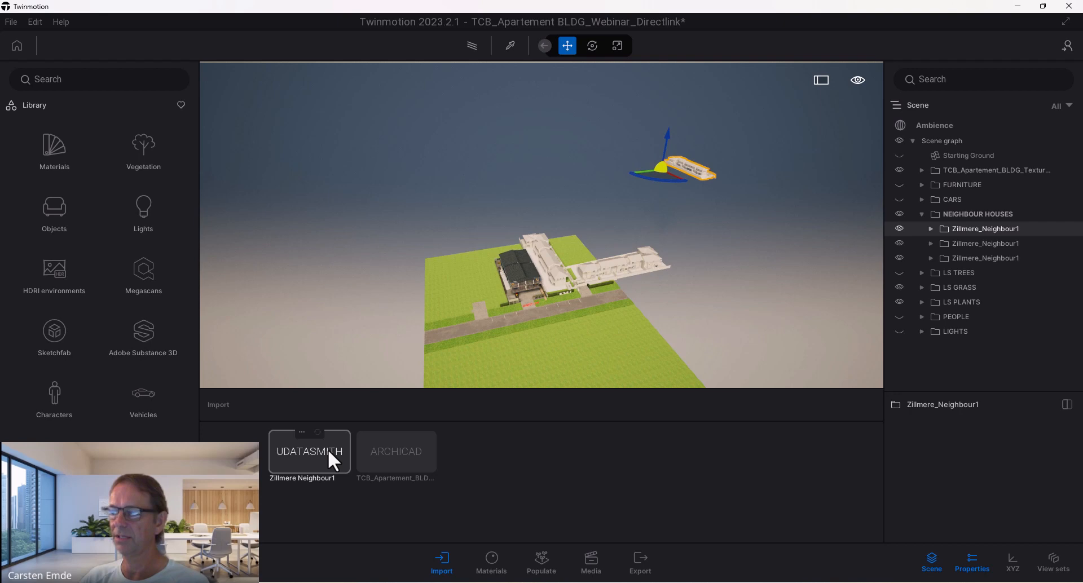
Step: Move the original Zillmere_Neighbour1 container back to its plot beside the apartment building
click(954, 214)
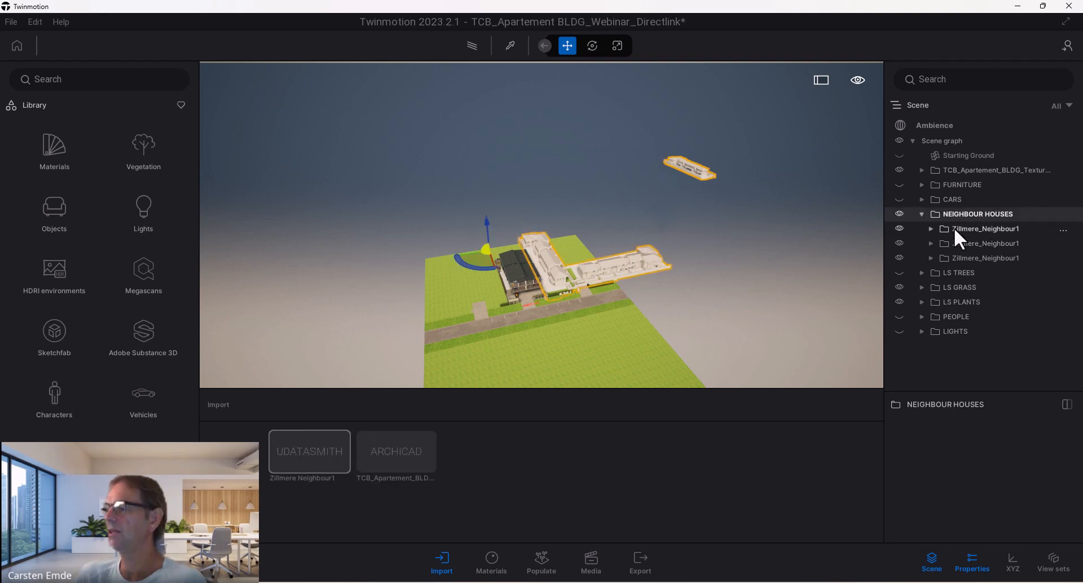
click(955, 229)
drag(664, 181, 444, 281)
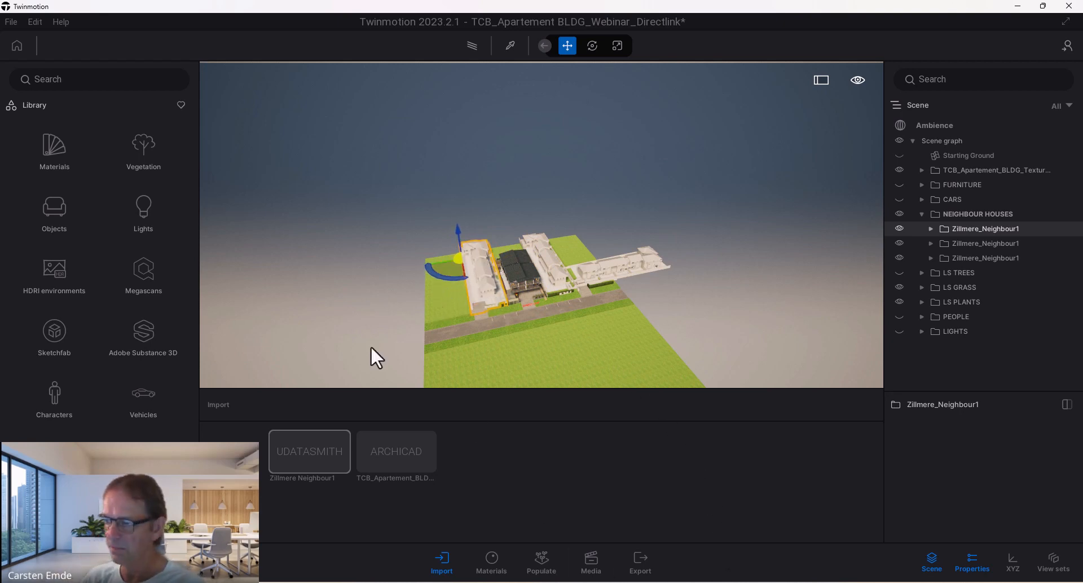
Step: Examine the apartment building with its neighbour houses along the street from overview and street-level angles, with nothing selected
mouse_move(325, 430)
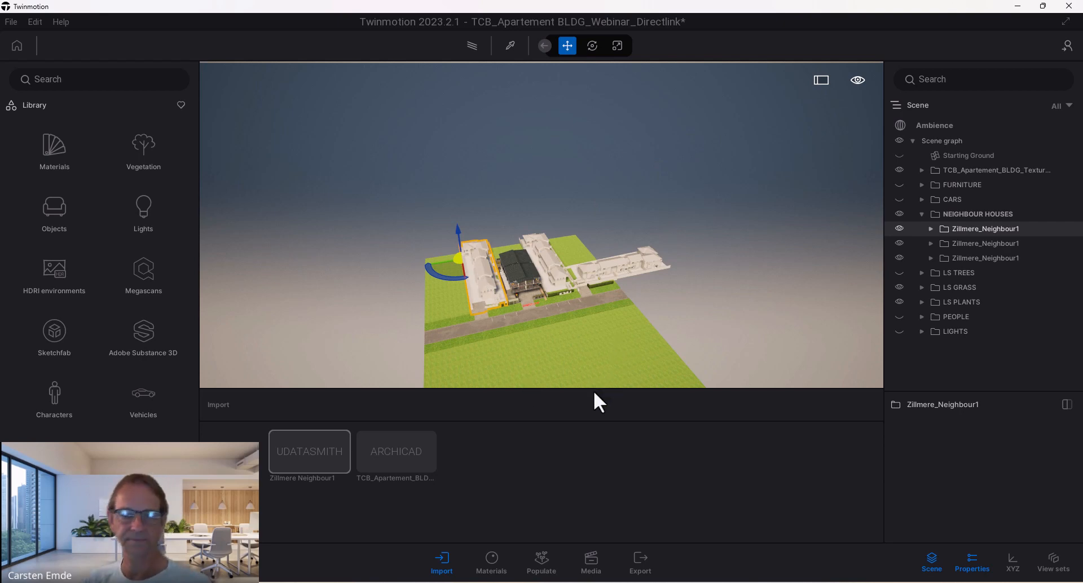
shift+middle_drag(548, 323, 545, 276)
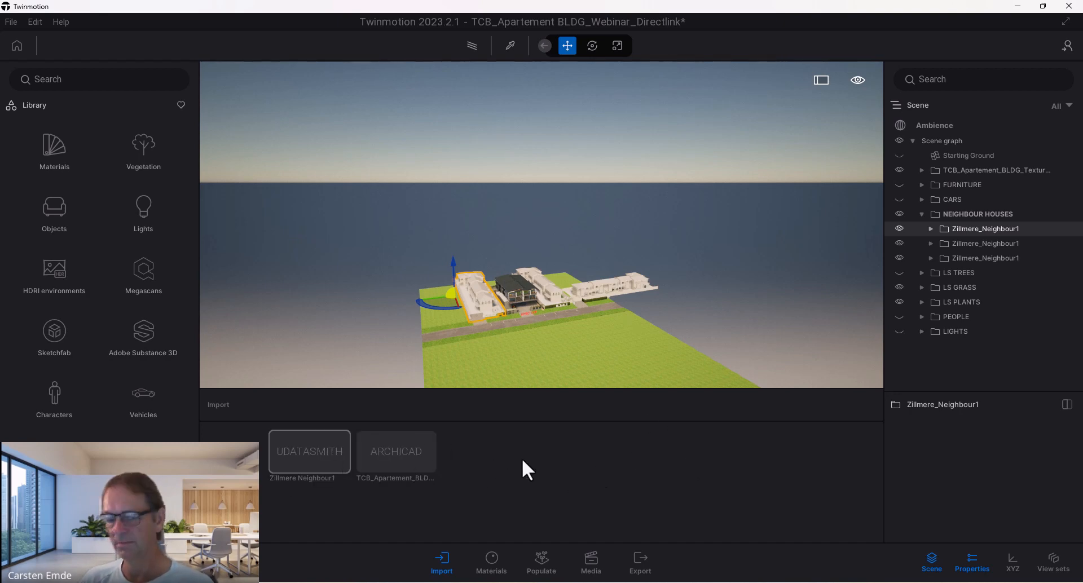
scroll(518, 345, up, 3)
scroll(518, 343, up, 3)
scroll(519, 343, down, 3)
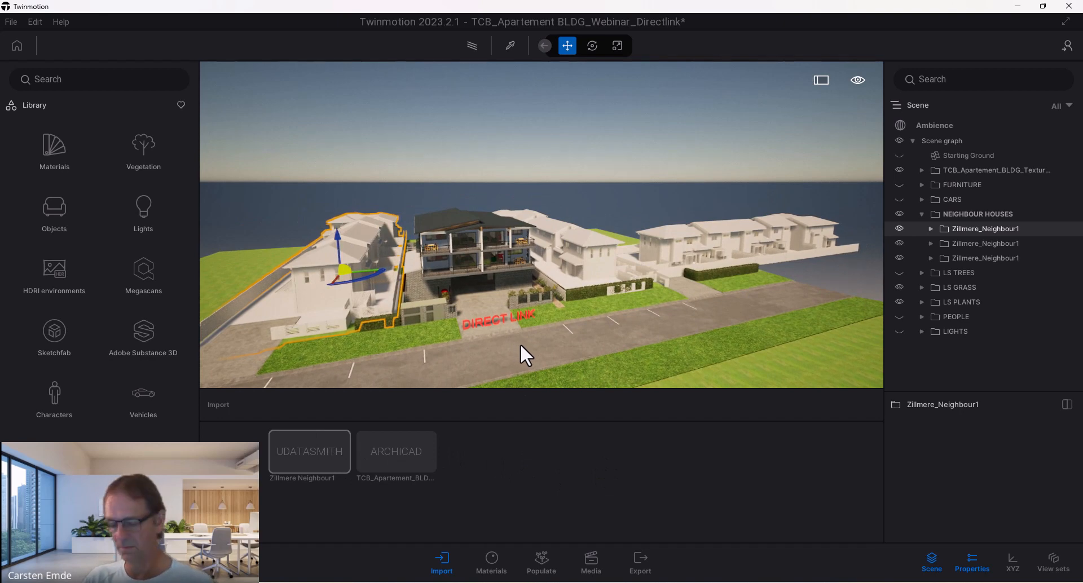
shift+middle_drag(520, 343, 559, 377)
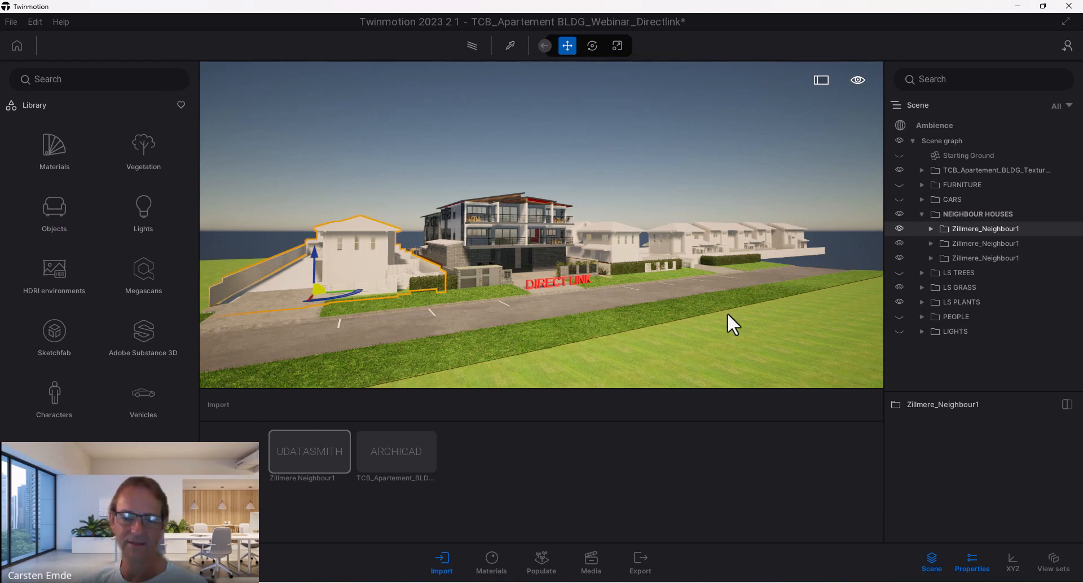
click(600, 191)
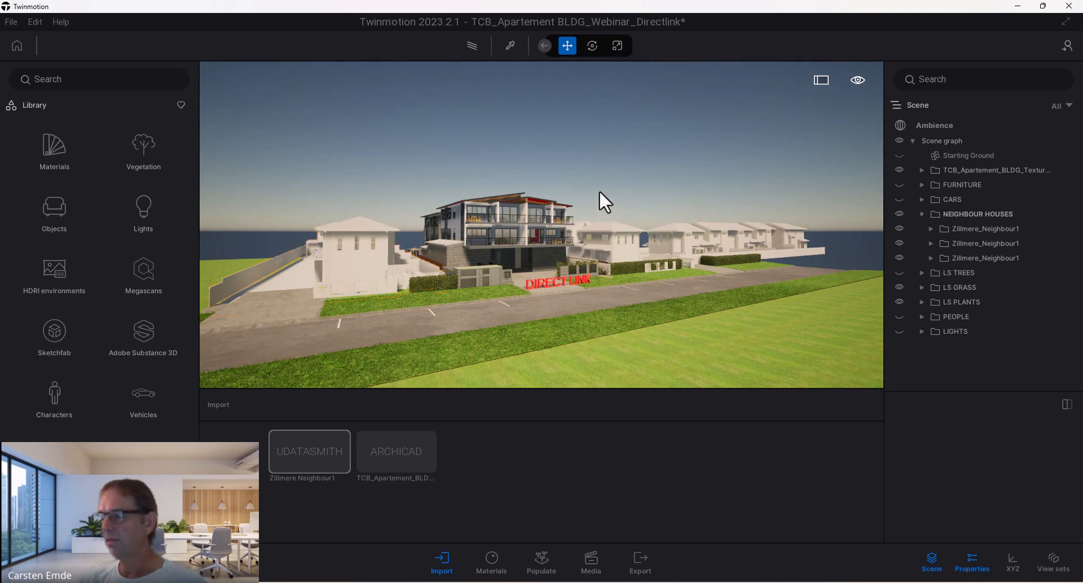
scroll(615, 294, up, 3)
middle_drag(615, 290, 632, 297)
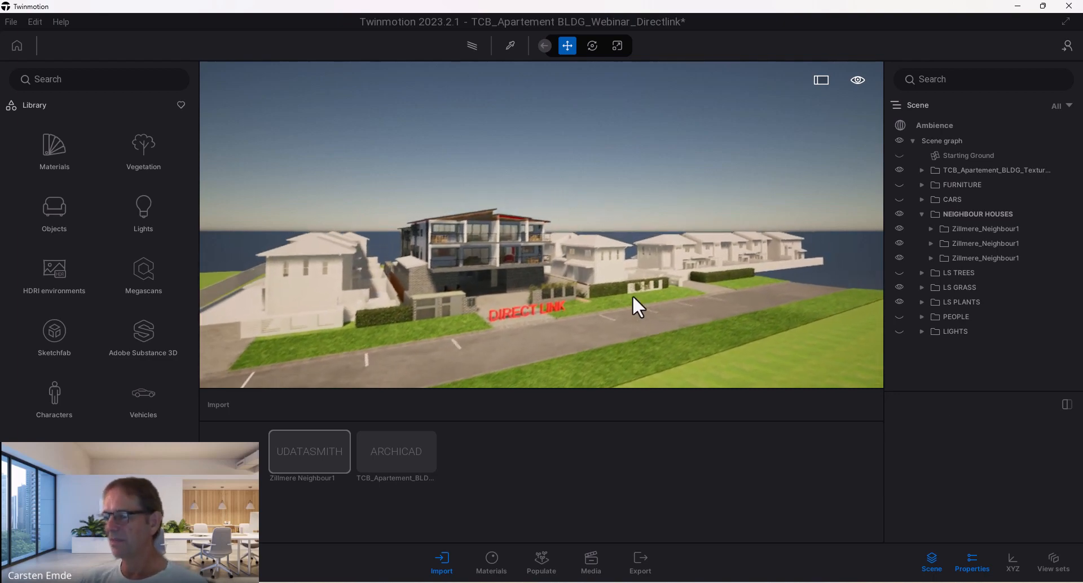
scroll(640, 316, up, 3)
middle_drag(684, 333, 641, 328)
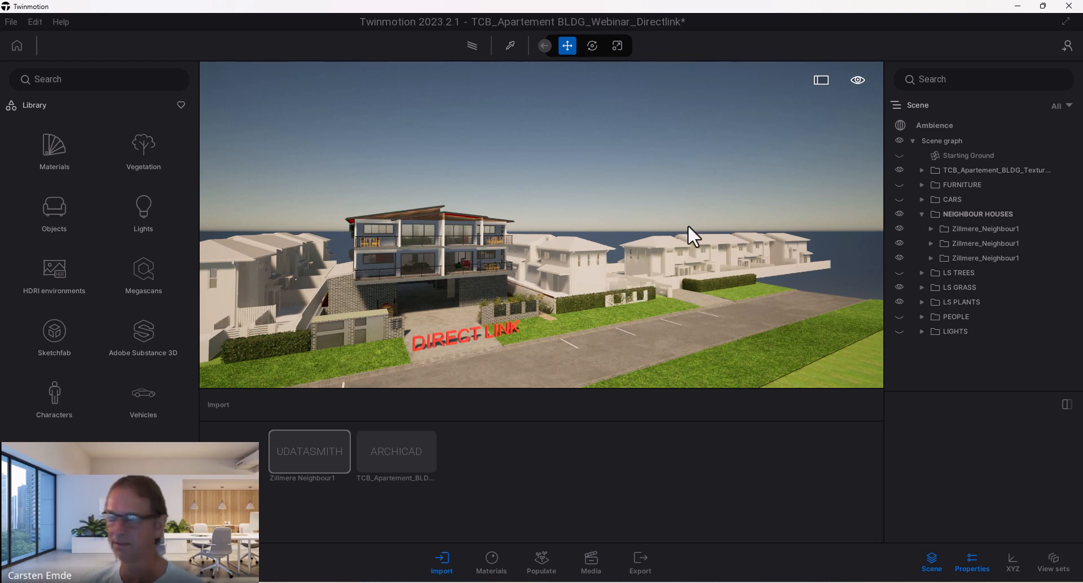
Step: Check the contents of the Direct Link apartment building container, and switch briefly to the DATASMITH EXPORT model in Archicad before returning to Twinmotion
click(922, 169)
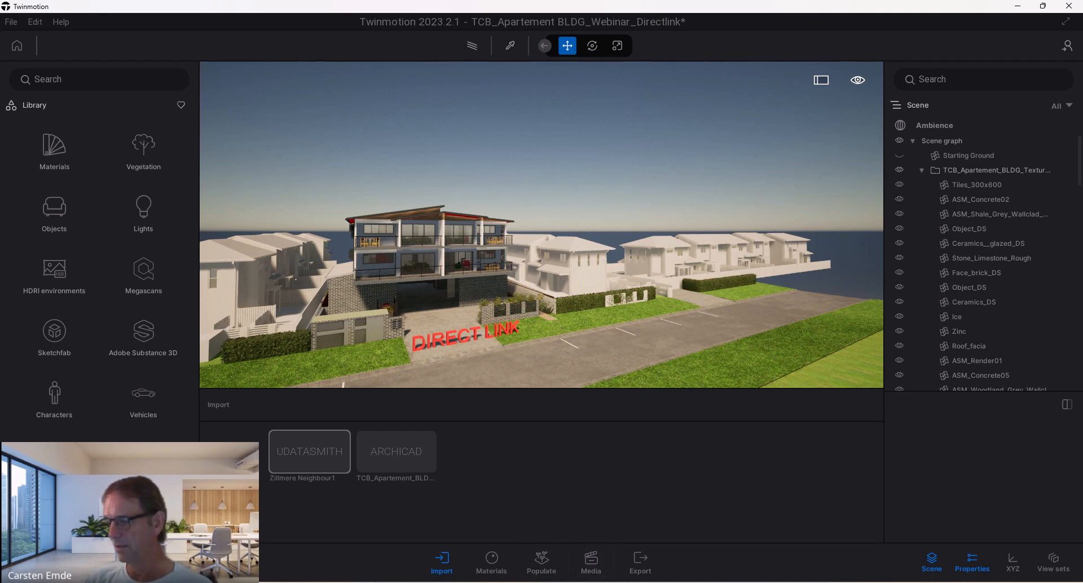
mouse_move(616, 582)
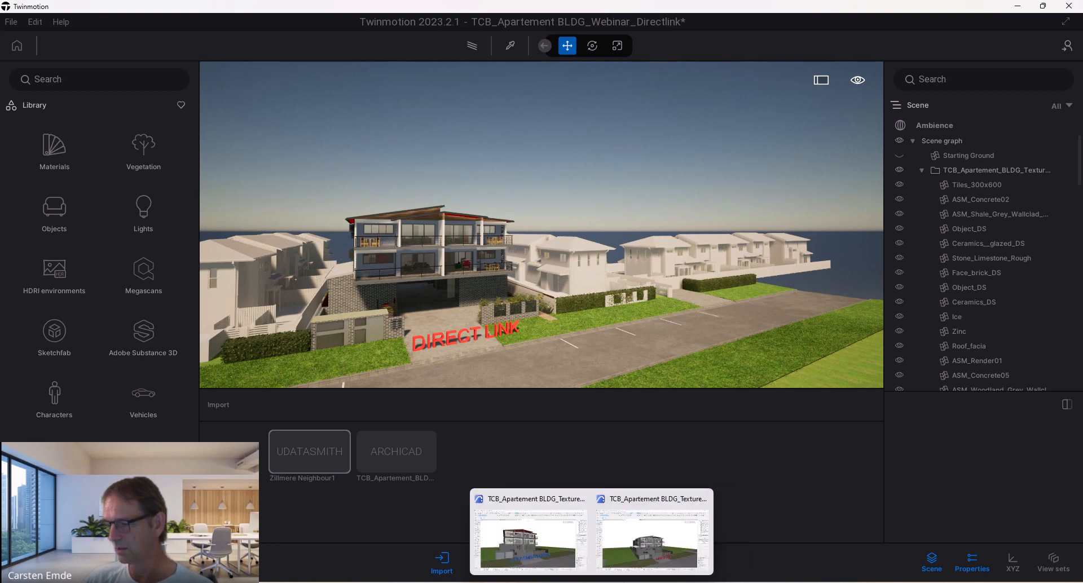
click(549, 538)
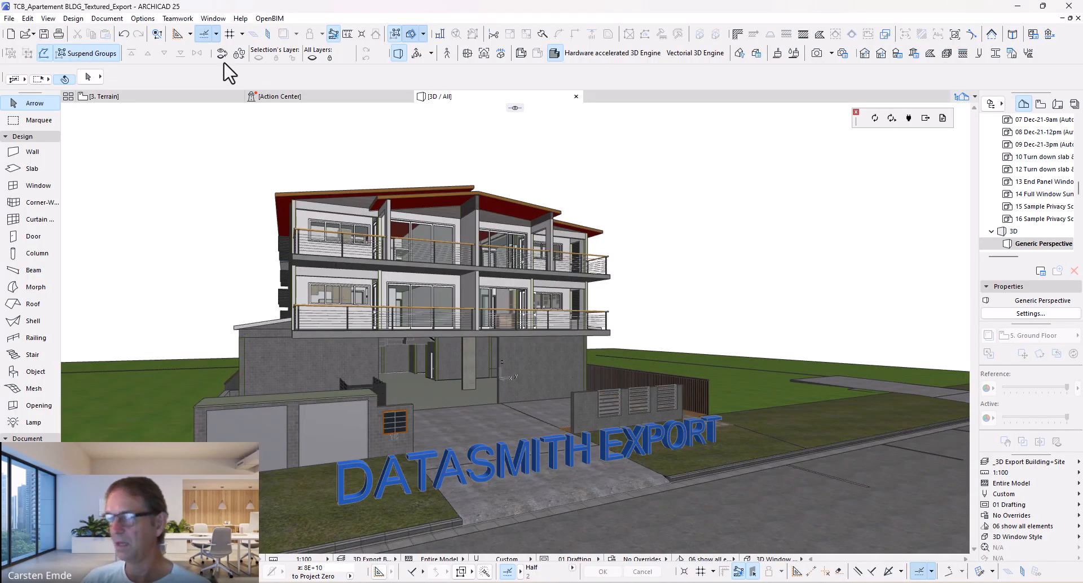
mouse_move(617, 582)
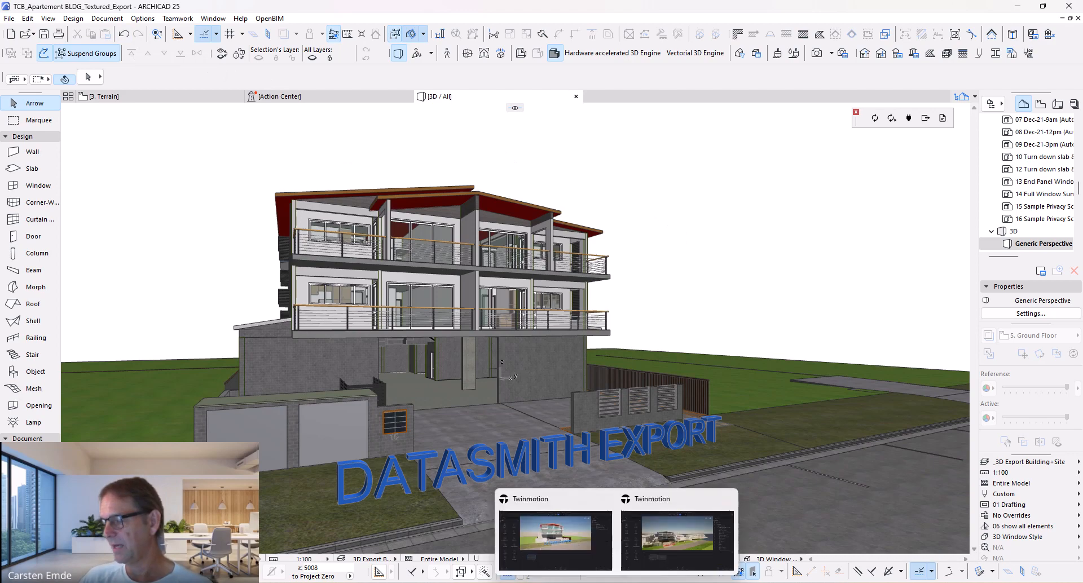
click(671, 498)
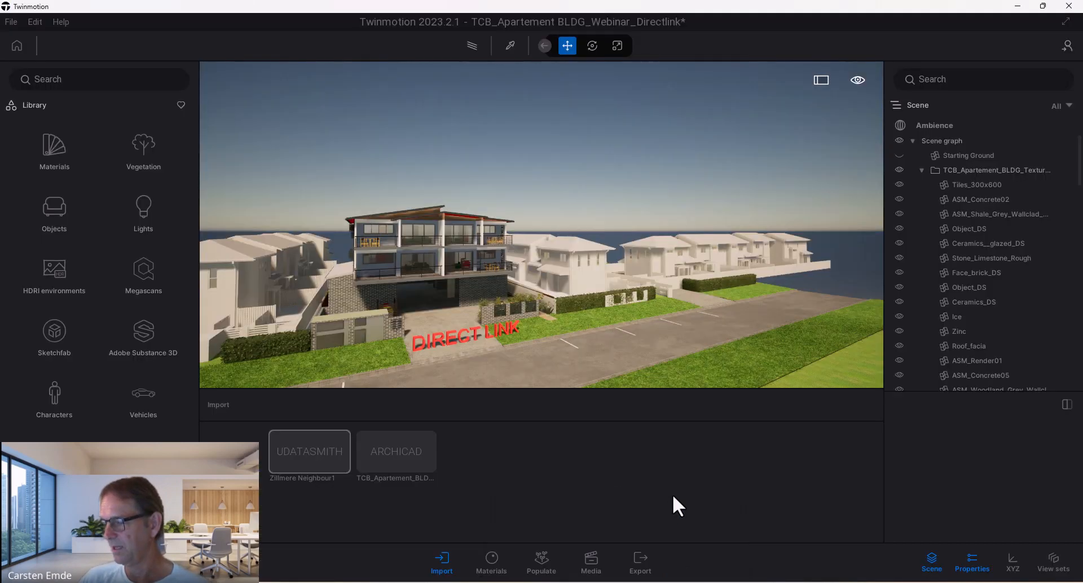
click(922, 170)
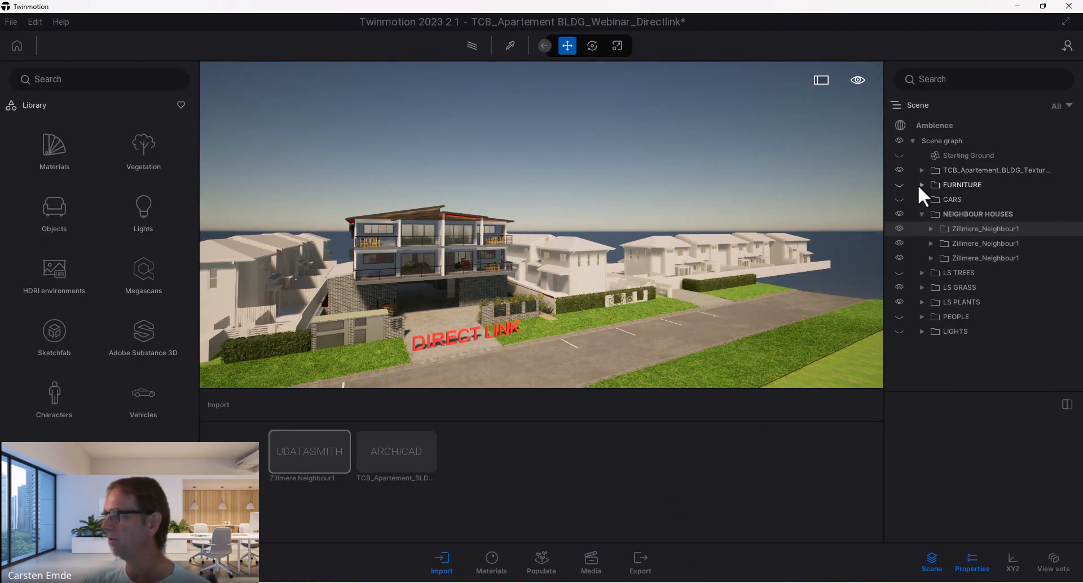
Step: Hide the NEIGHBOUR HOUSES container to clear the plots beside the apartment building
click(899, 213)
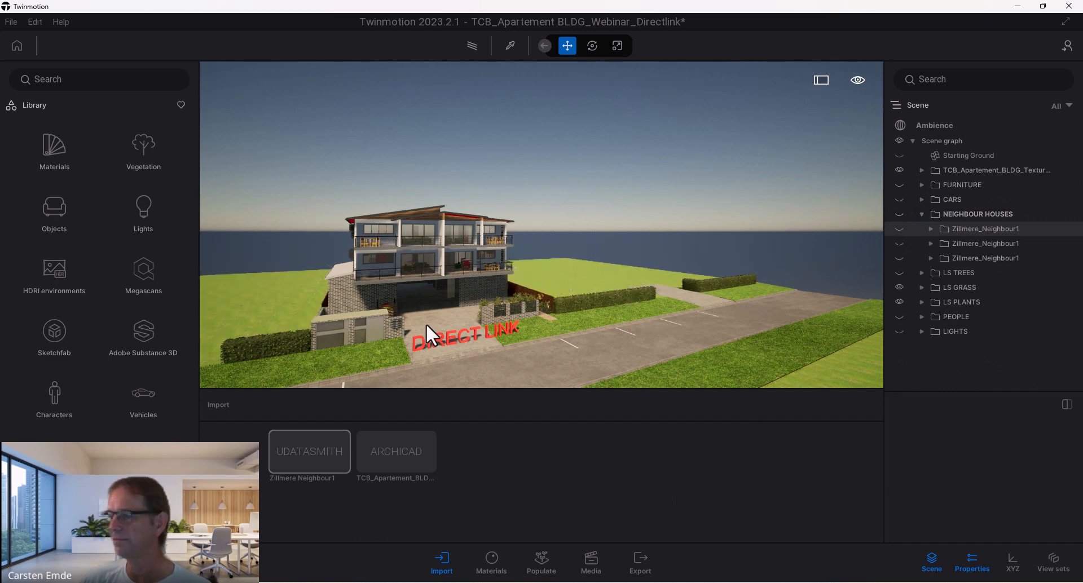
drag(425, 323, 445, 323)
middle_drag(446, 329, 399, 329)
Step: Import TCB_Apartement BLDG_Textured_Export.udatasmith as geometry with Collapse set to Keep hierarchy, using scene materials for all material conflicts
click(228, 438)
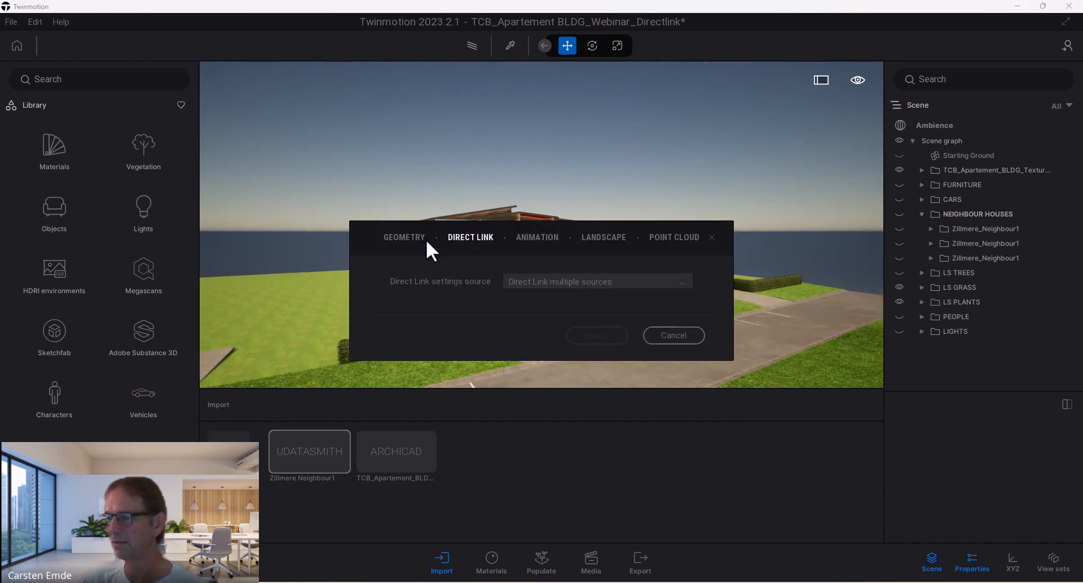
click(423, 239)
click(578, 279)
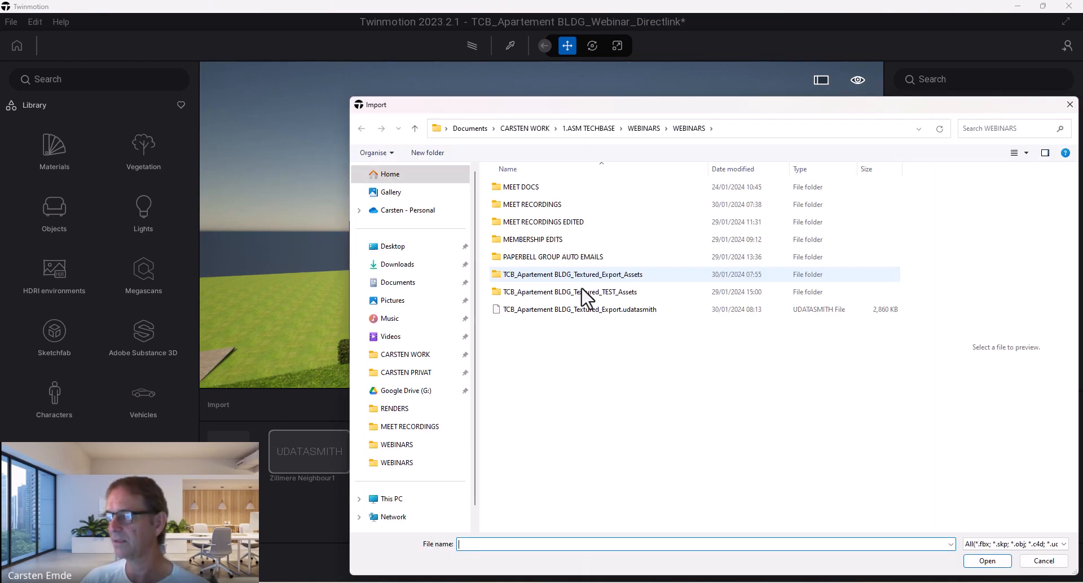
click(582, 309)
click(988, 561)
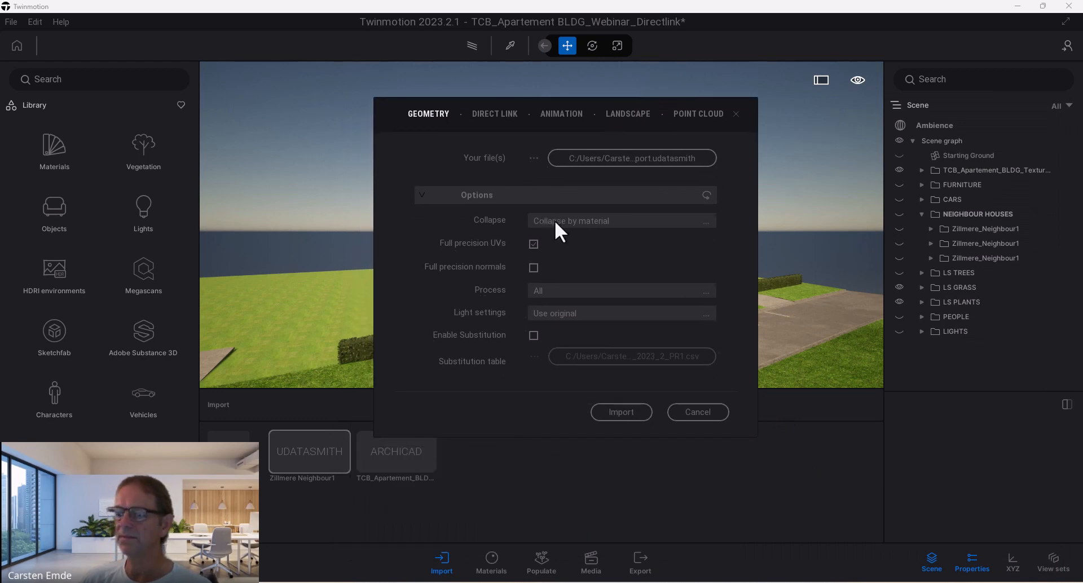
click(584, 222)
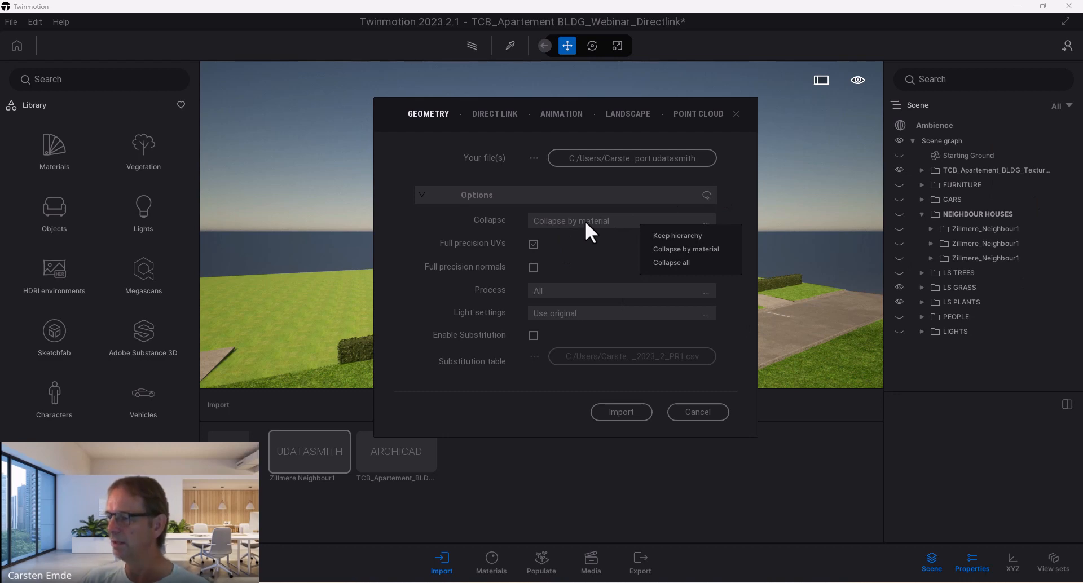
click(683, 236)
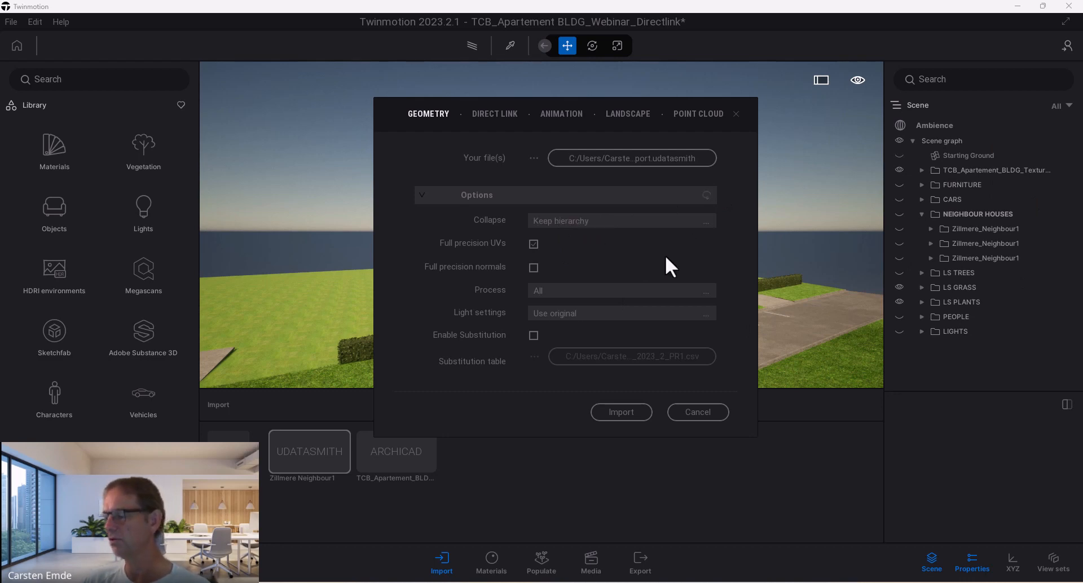
click(628, 416)
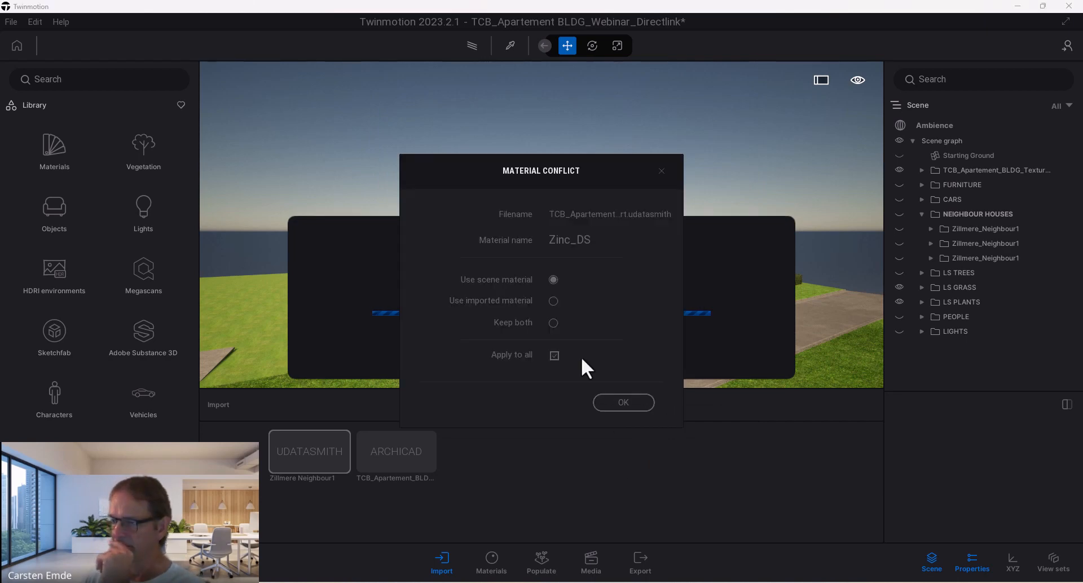
click(615, 401)
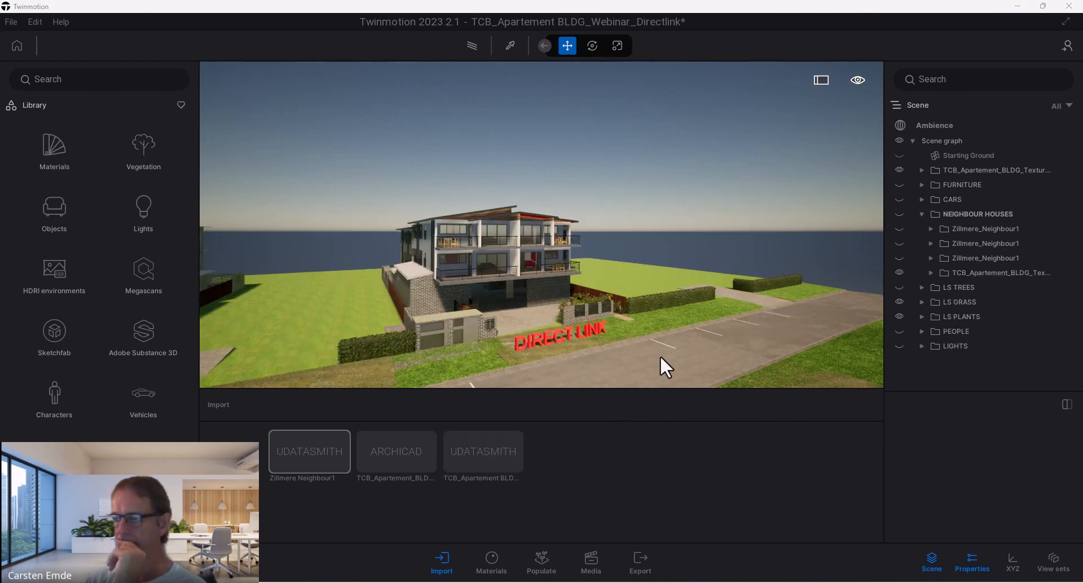
Step: Examine the imported DATASMITH EXPORT building next to the Direct Link apartment building from the street
scroll(512, 306, down, 3)
middle_drag(392, 297, 324, 277)
scroll(560, 310, down, 2)
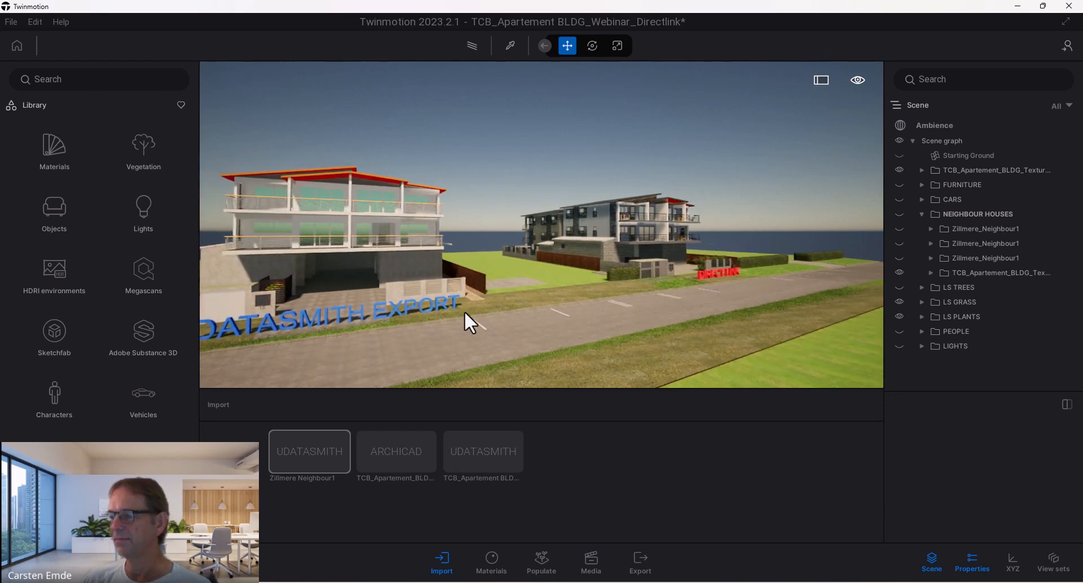
middle_drag(465, 313, 576, 298)
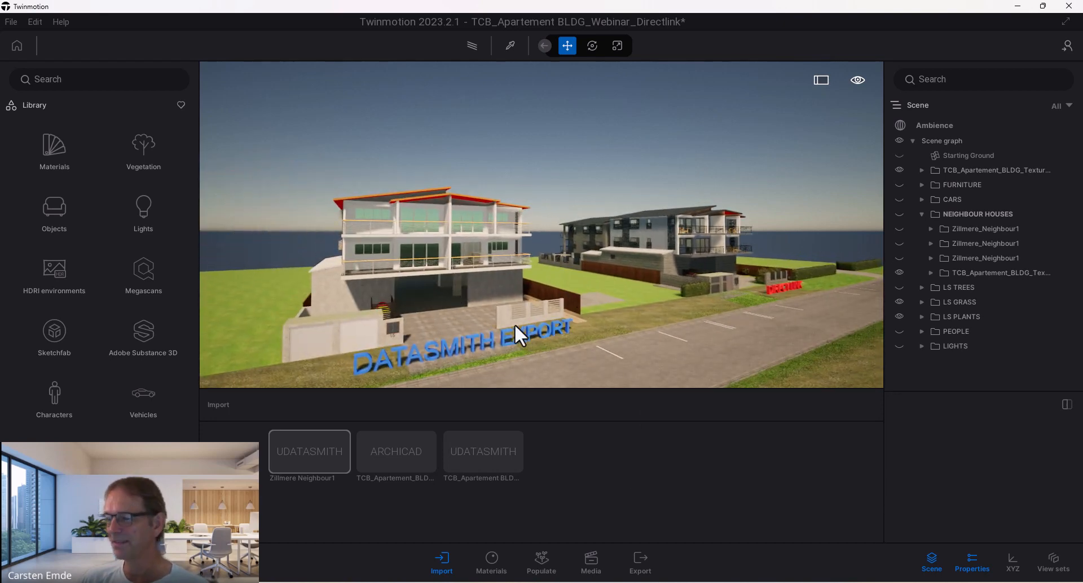
middle_drag(514, 324, 585, 297)
scroll(578, 297, up, 2)
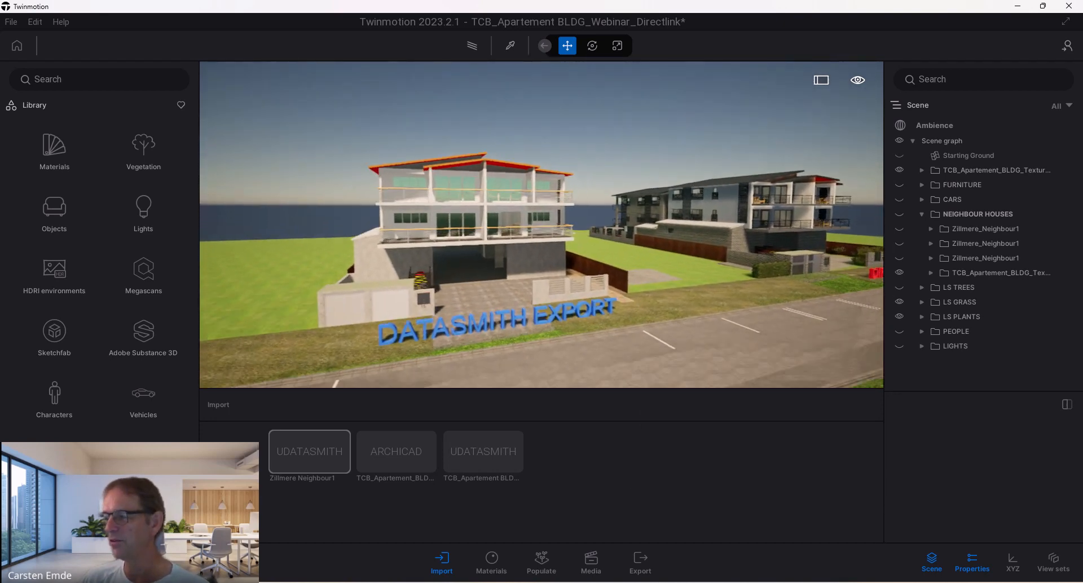
middle_drag(706, 345, 691, 341)
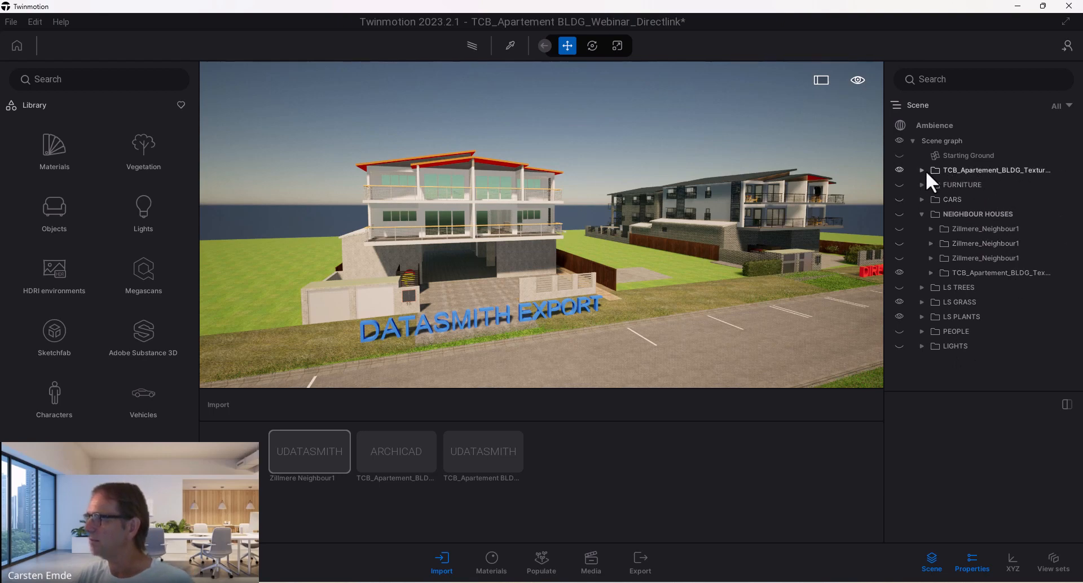
Step: Toggle the imported TCB_Apartement_BLDG_Textured_Export container's visibility off and on, and move it out of NEIGHBOUR HOUSES to directly below FURNITURE
click(900, 273)
click(901, 273)
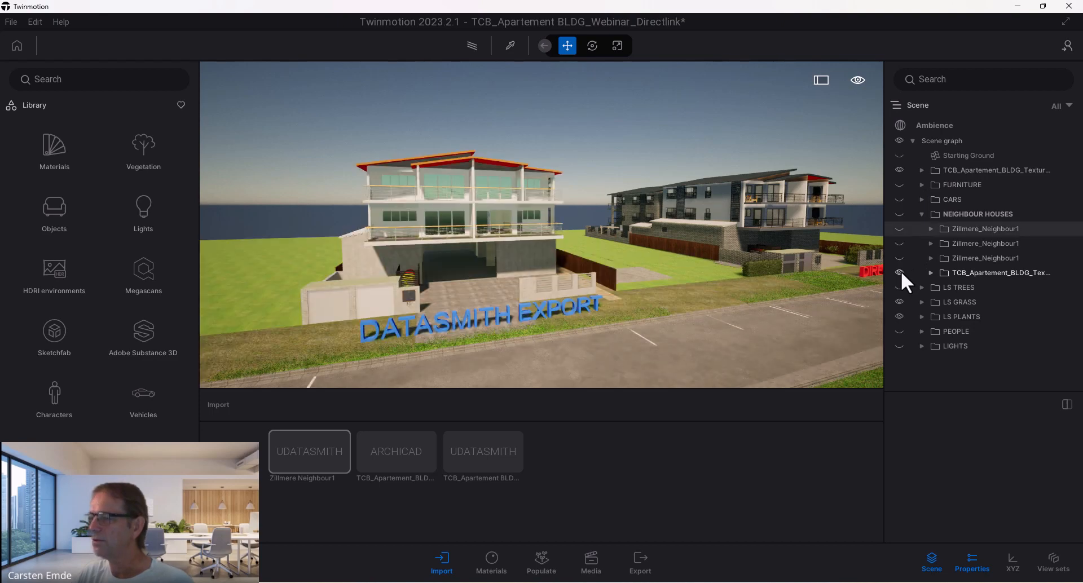
click(959, 273)
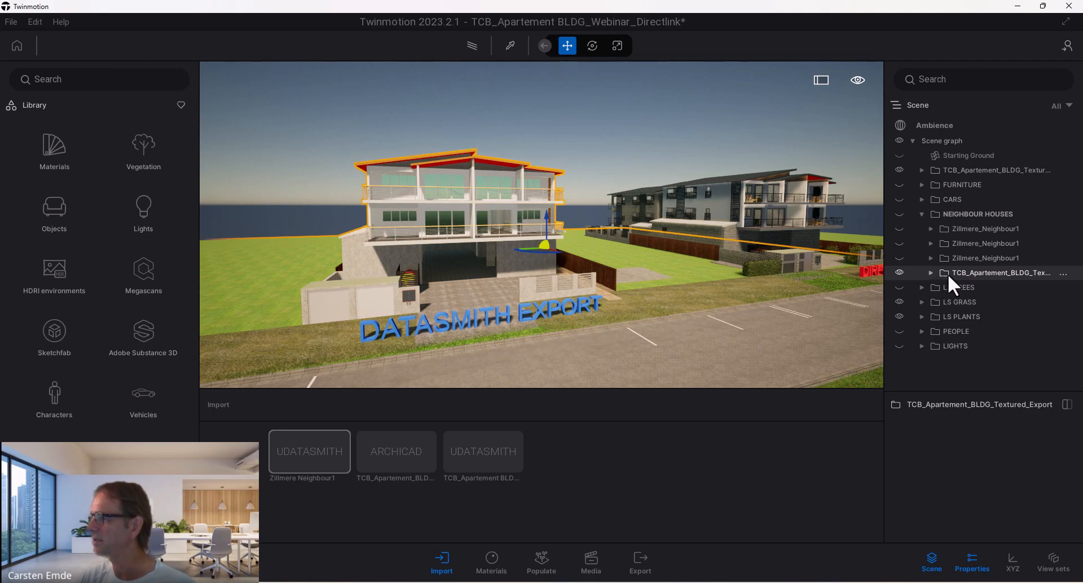
drag(949, 275, 955, 193)
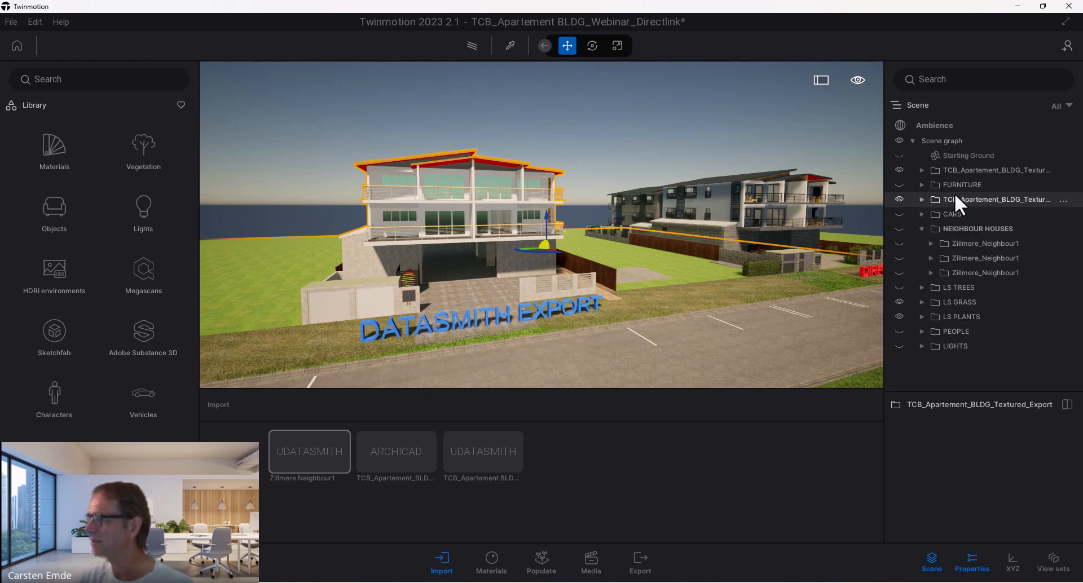
Step: Review how the Direct Link apartment building container lists its objects by material
click(922, 171)
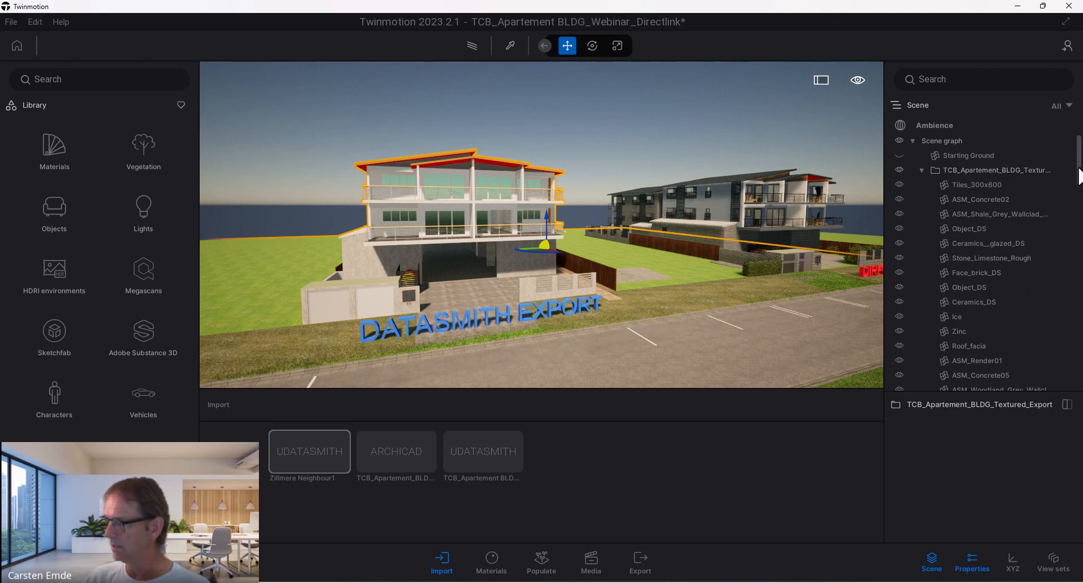
drag(1079, 175, 1079, 141)
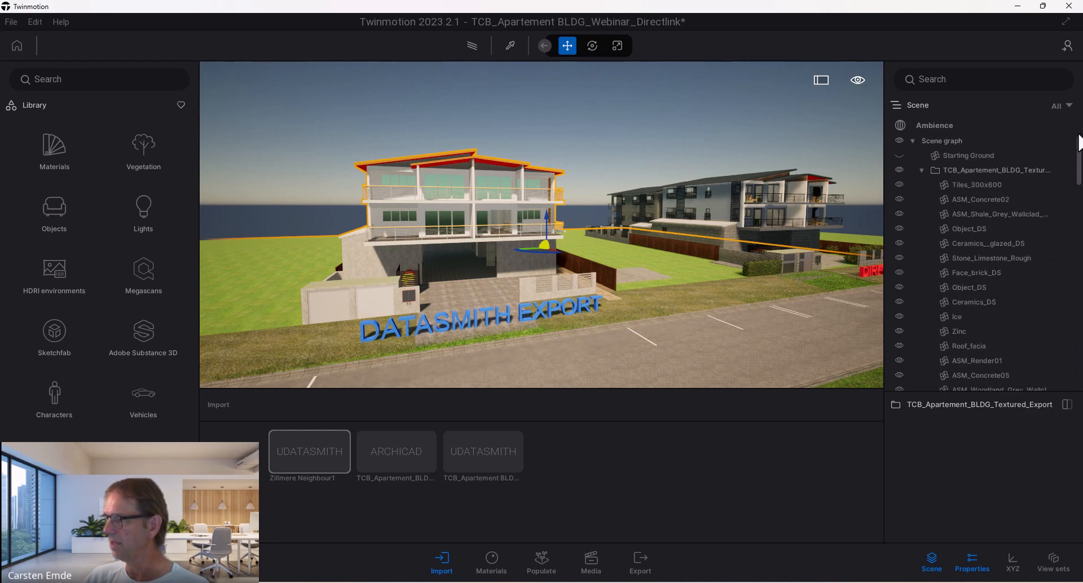
click(922, 170)
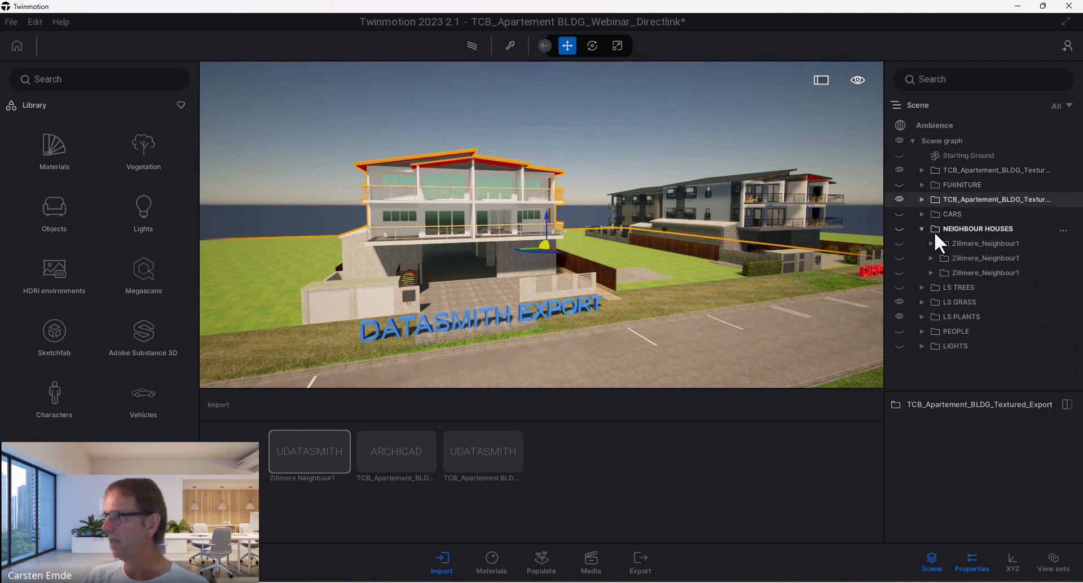
Step: Raise the 04_Balustrades_Railings_Objects group of the TCB_Apartement_BLDG_Textured_Export building above its roof
click(922, 200)
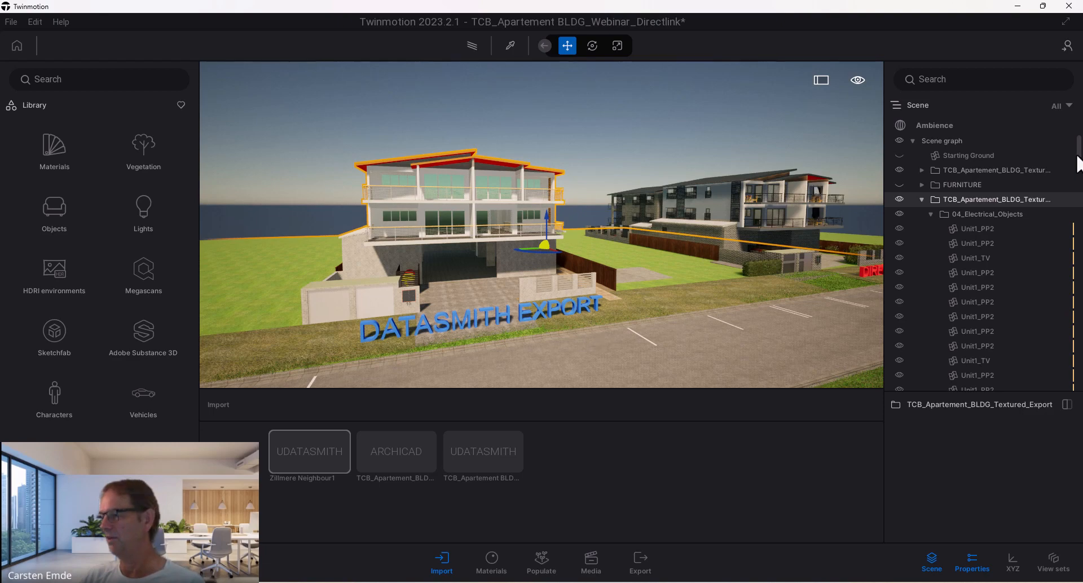
drag(1080, 149, 1081, 264)
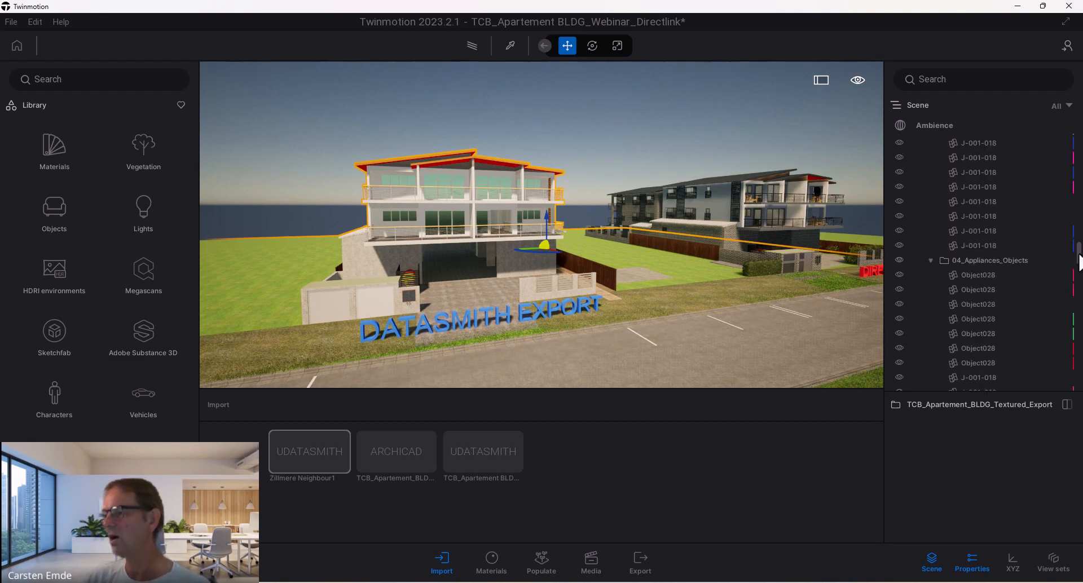
mouse_move(1080, 263)
mouse_down()
mouse_move(1081, 351)
mouse_move(1082, 272)
mouse_up()
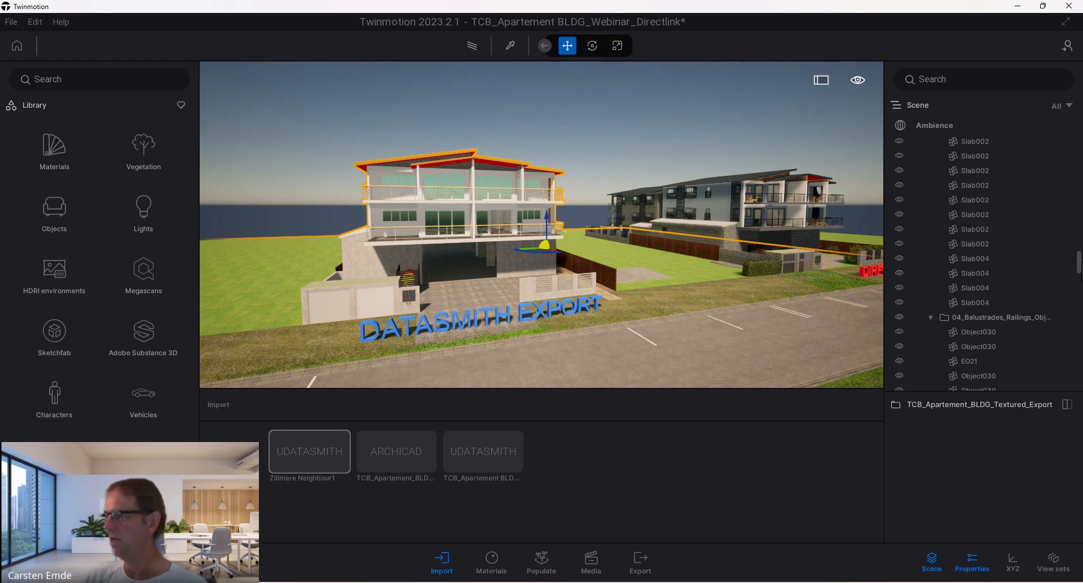
scroll(985, 185, down, 3)
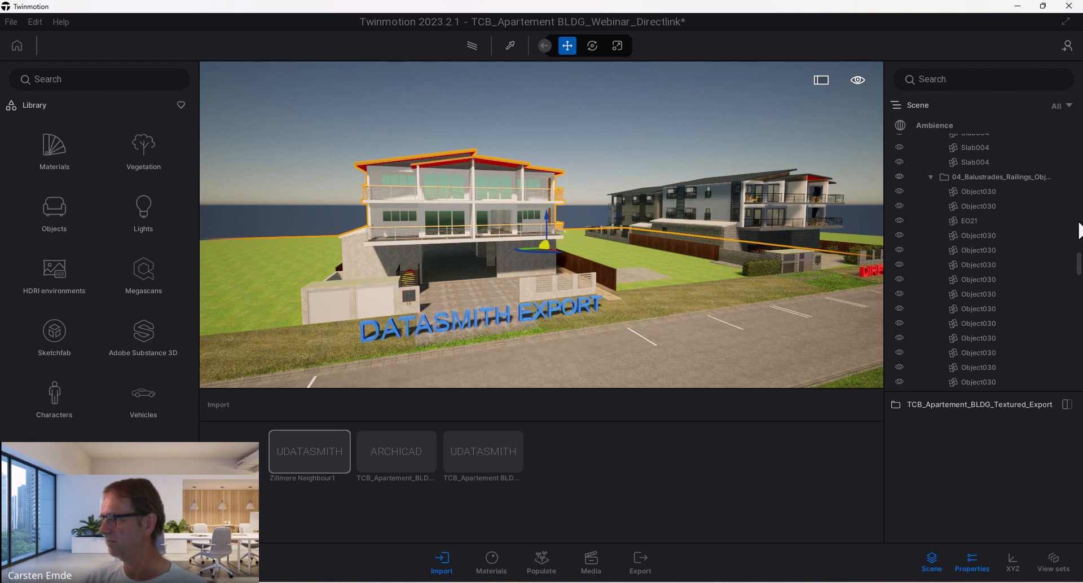
click(959, 176)
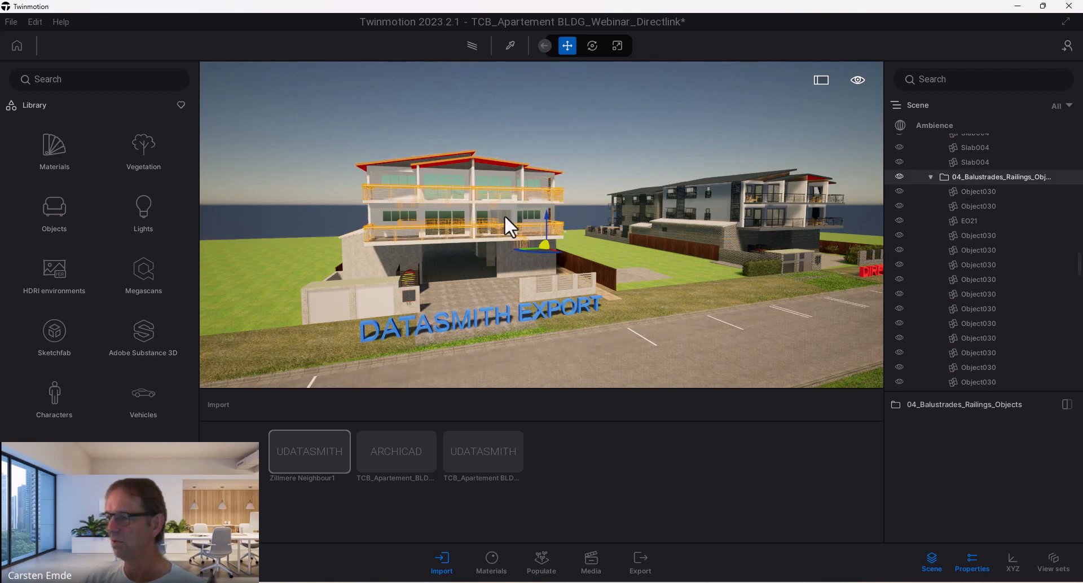
drag(546, 215, 543, 168)
middle_drag(534, 154, 554, 242)
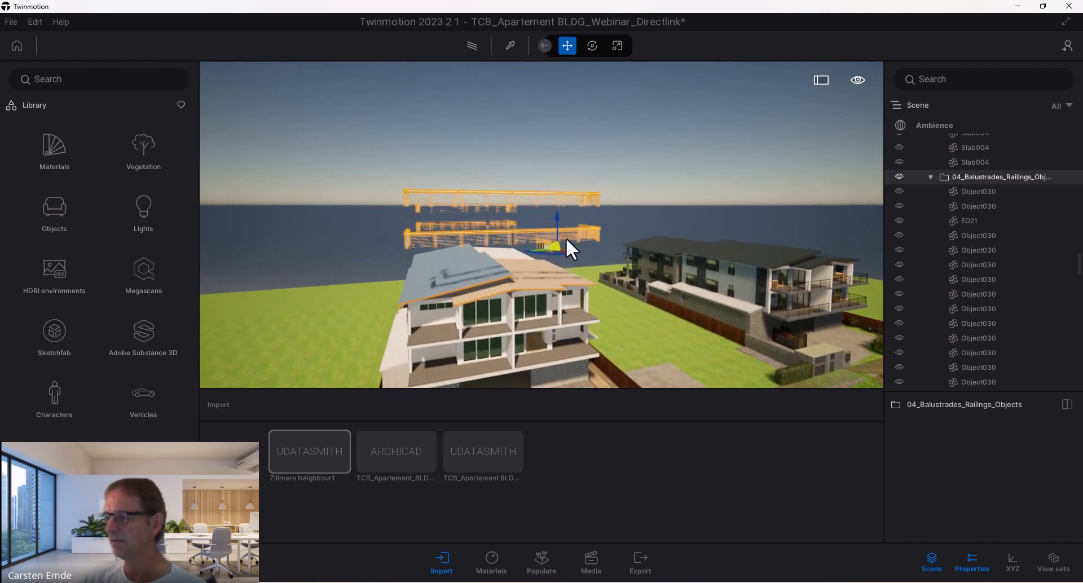
Step: Raise one Object030 railing of the DATASMITH EXPORT building by about 1 m and lower the neighbouring Object030 railing towards the roof
scroll(564, 236, up, 3)
scroll(613, 238, up, 5)
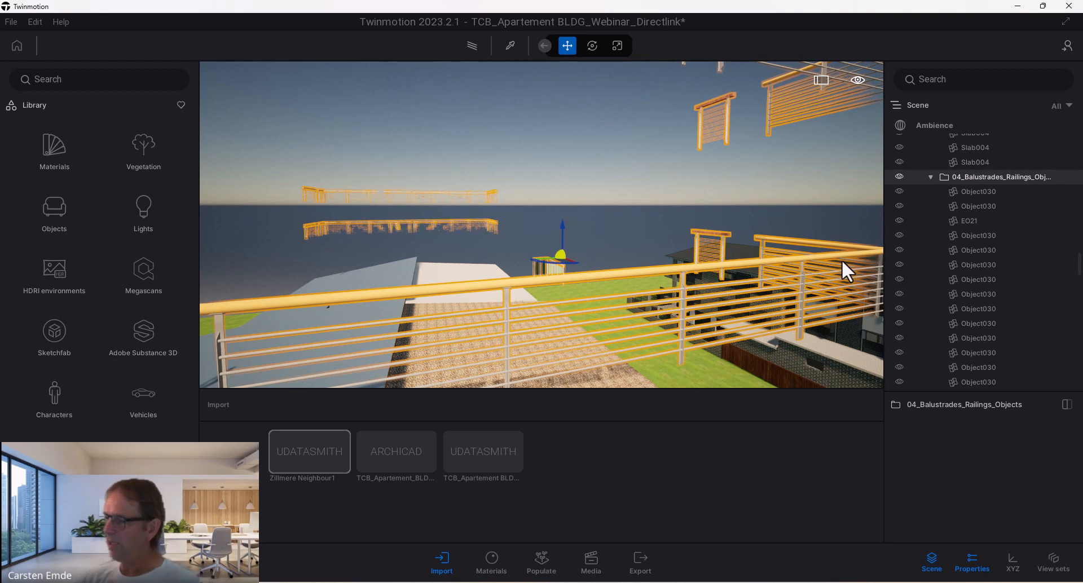
click(973, 192)
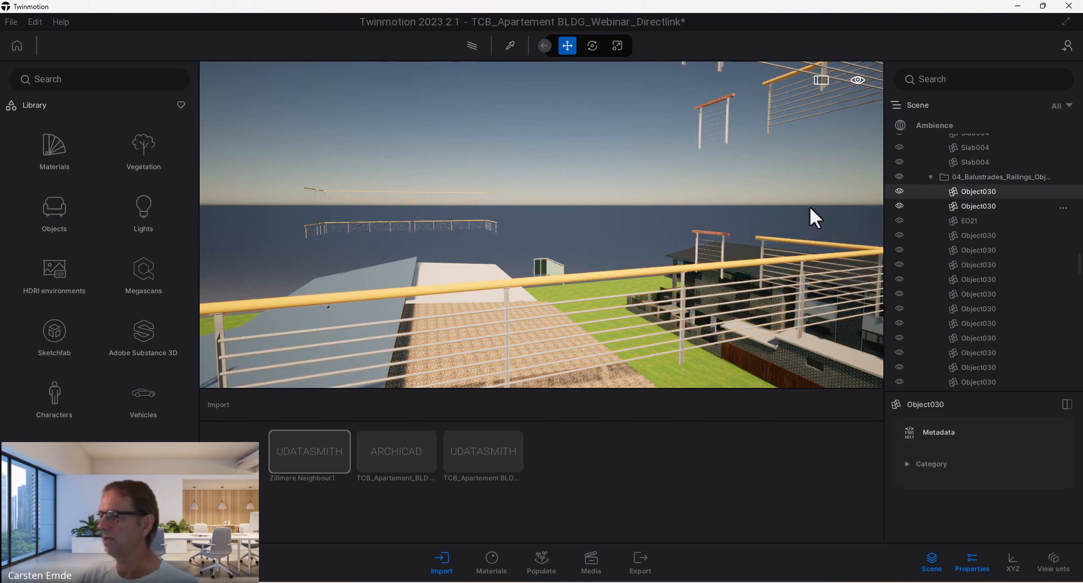
scroll(616, 326, down, 5)
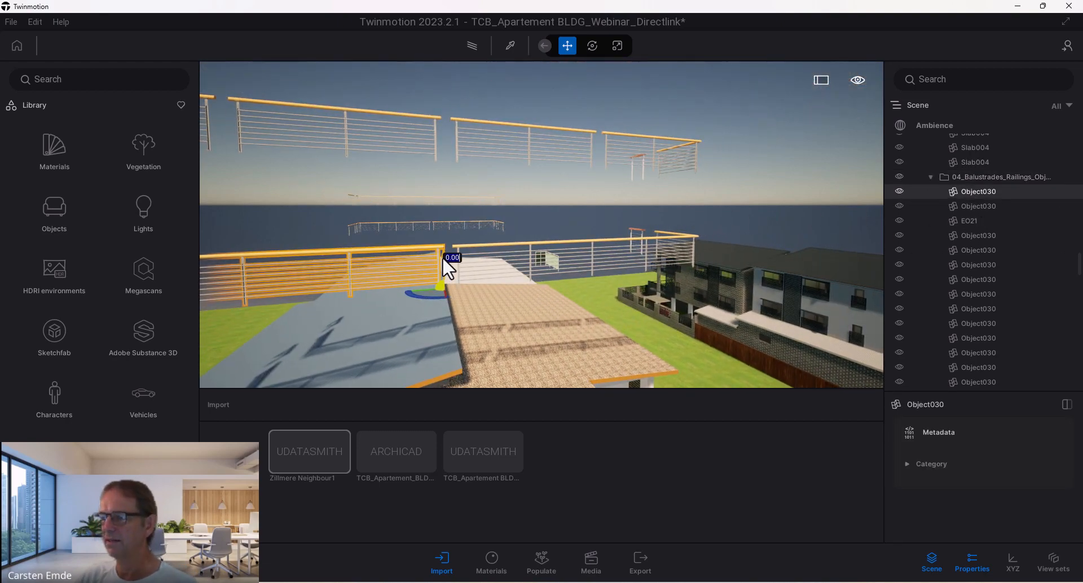
drag(444, 259, 444, 215)
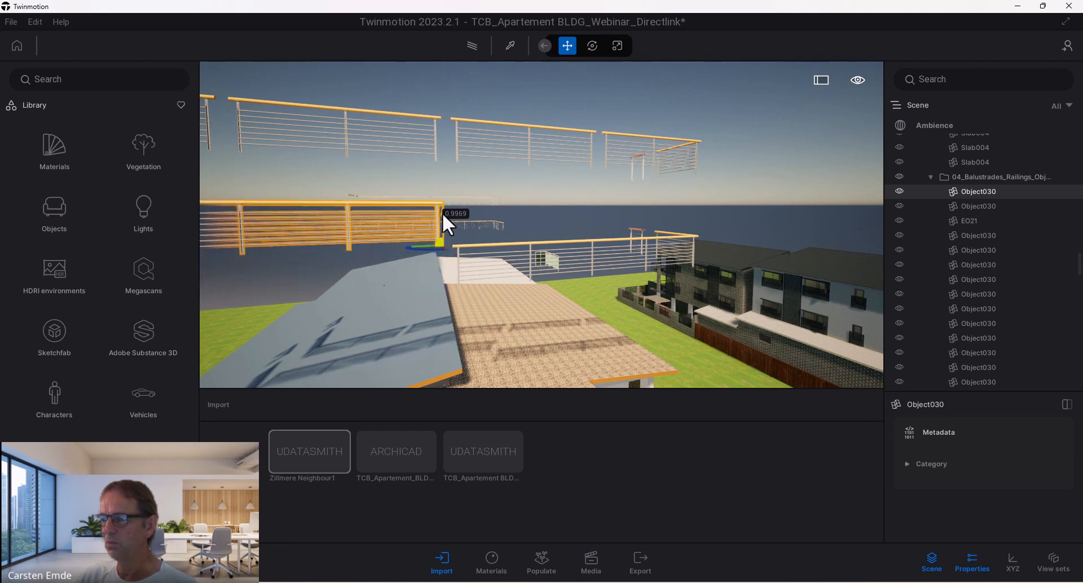
click(502, 247)
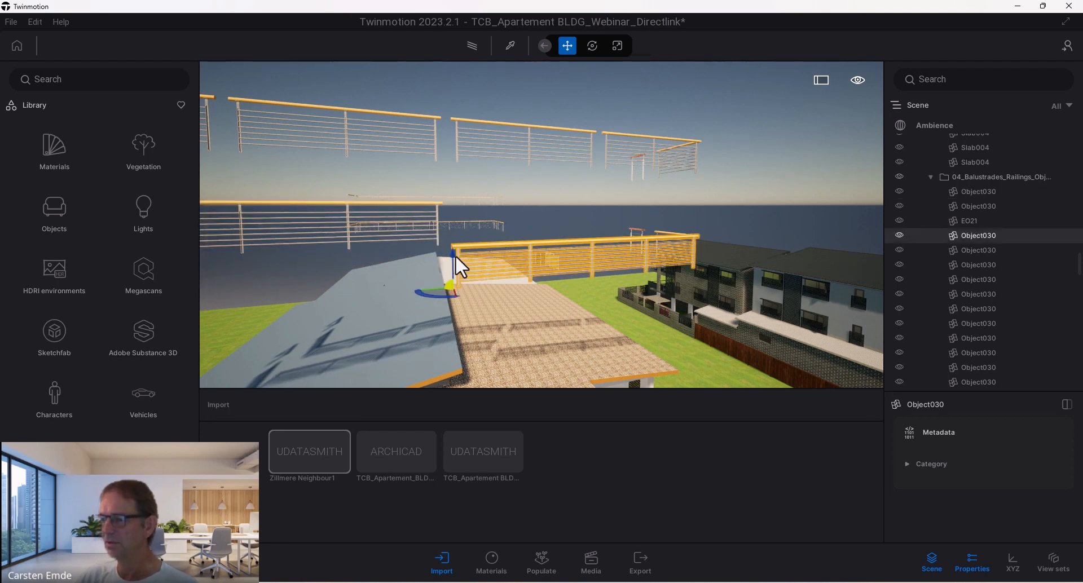
drag(453, 258, 450, 304)
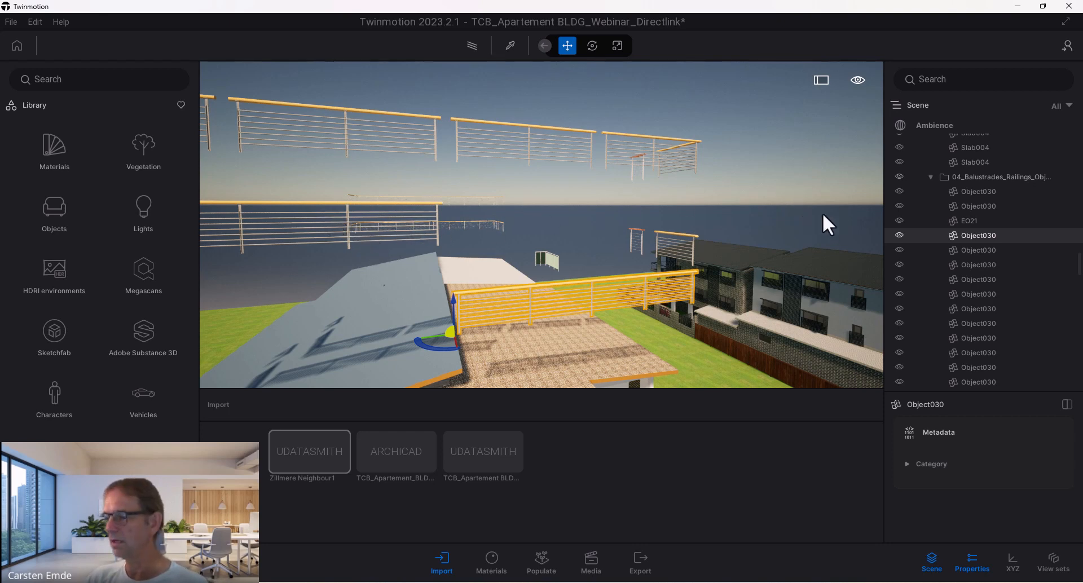
Step: Hide the ASM_WoodPine01 handrails and the ASM_MetalZinc01 railing metalwork of the Direct Link apartment building
scroll(1079, 231, up, 1)
scroll(1079, 231, up, 5)
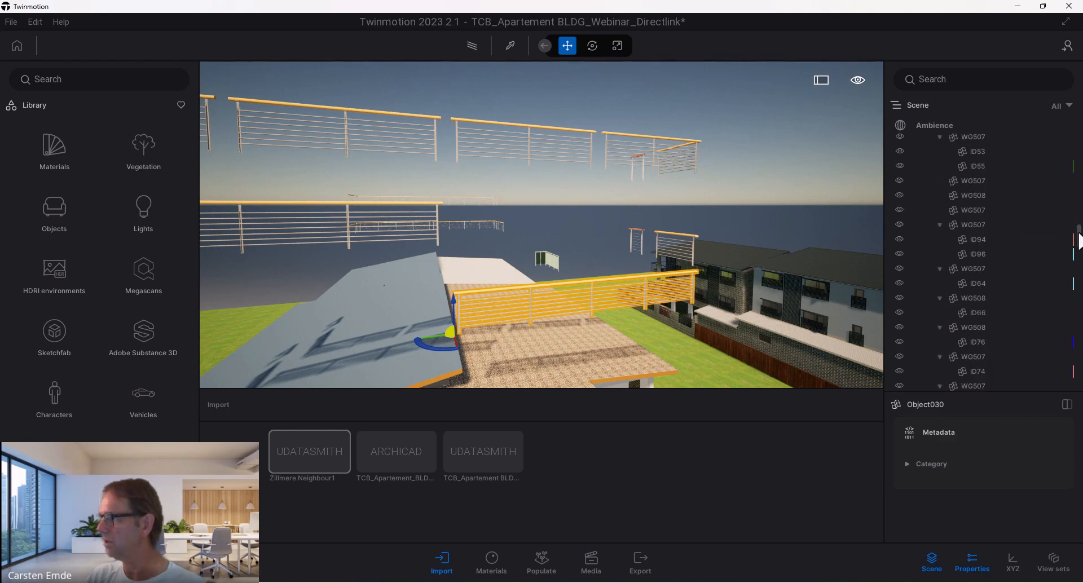
middle_drag(689, 322, 840, 306)
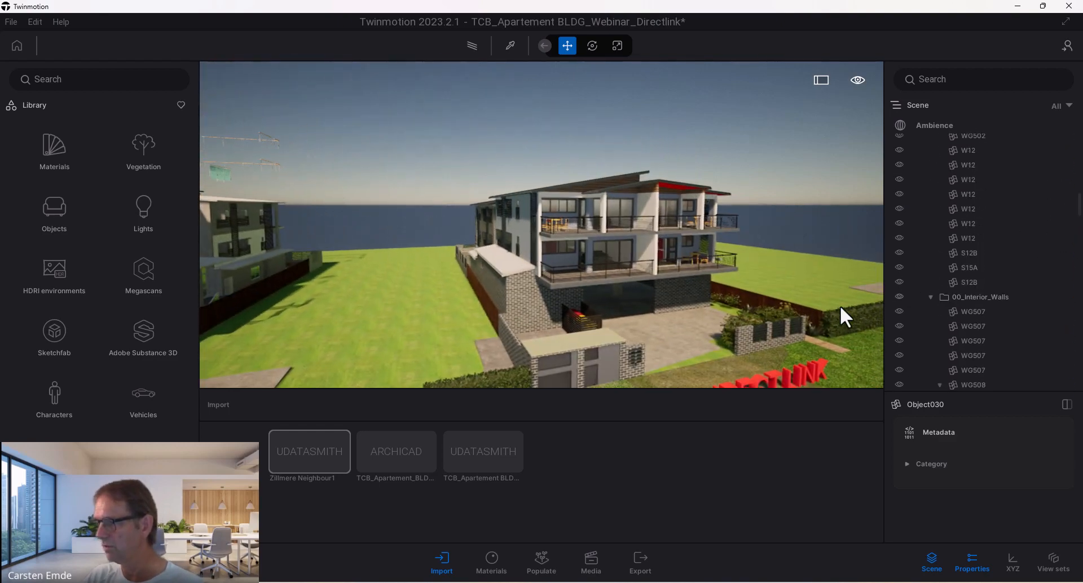
scroll(611, 318, up, 8)
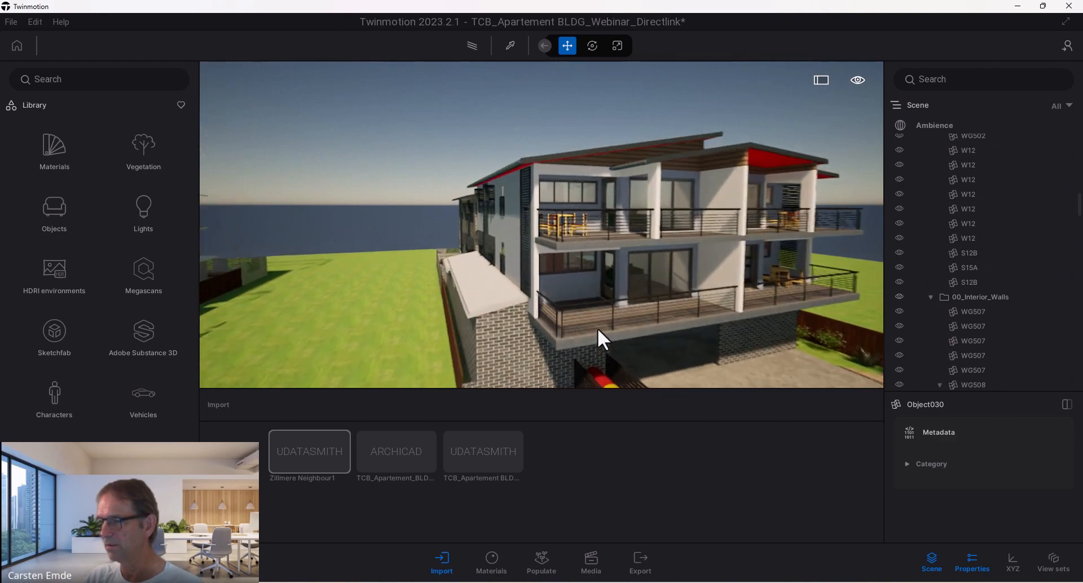
scroll(557, 252, up, 5)
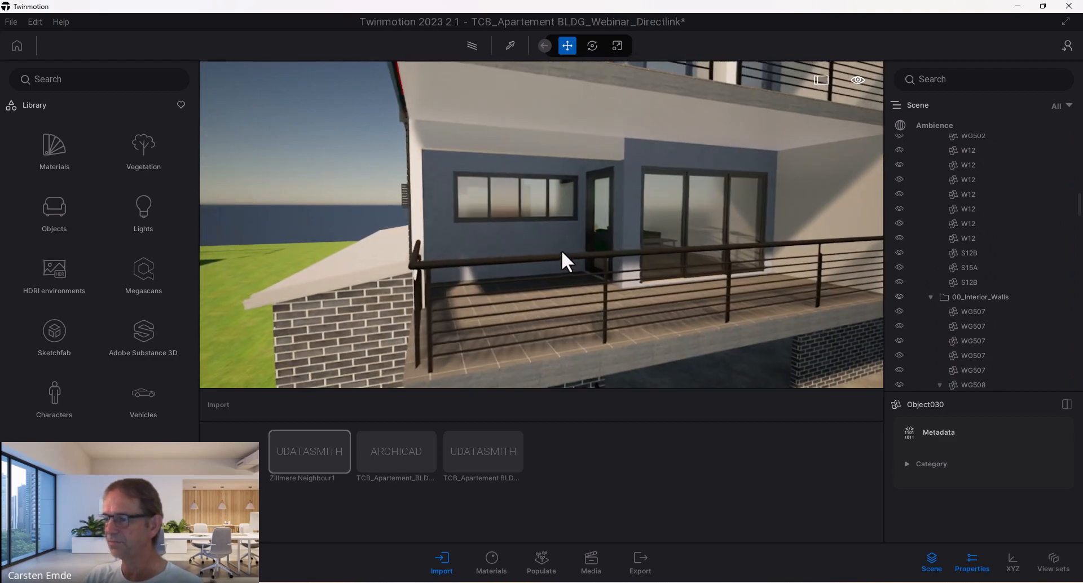
click(564, 256)
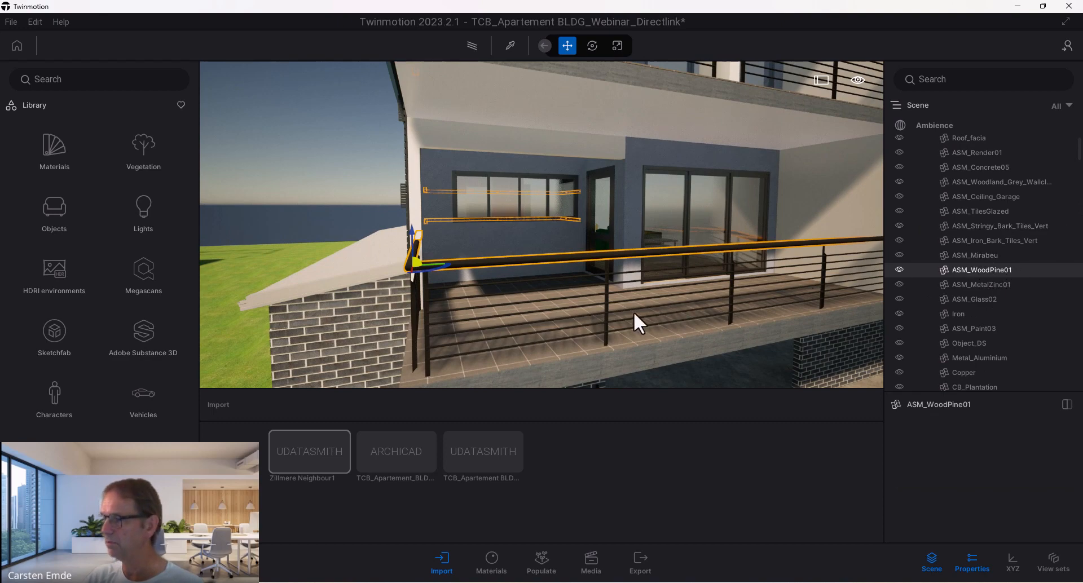
click(607, 315)
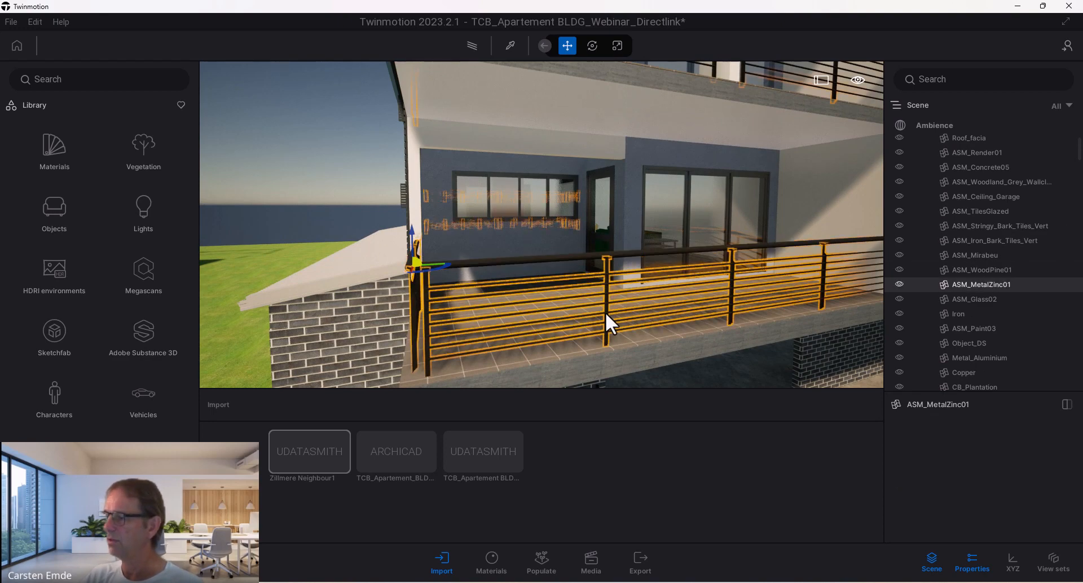
click(899, 285)
scroll(587, 337, down, 8)
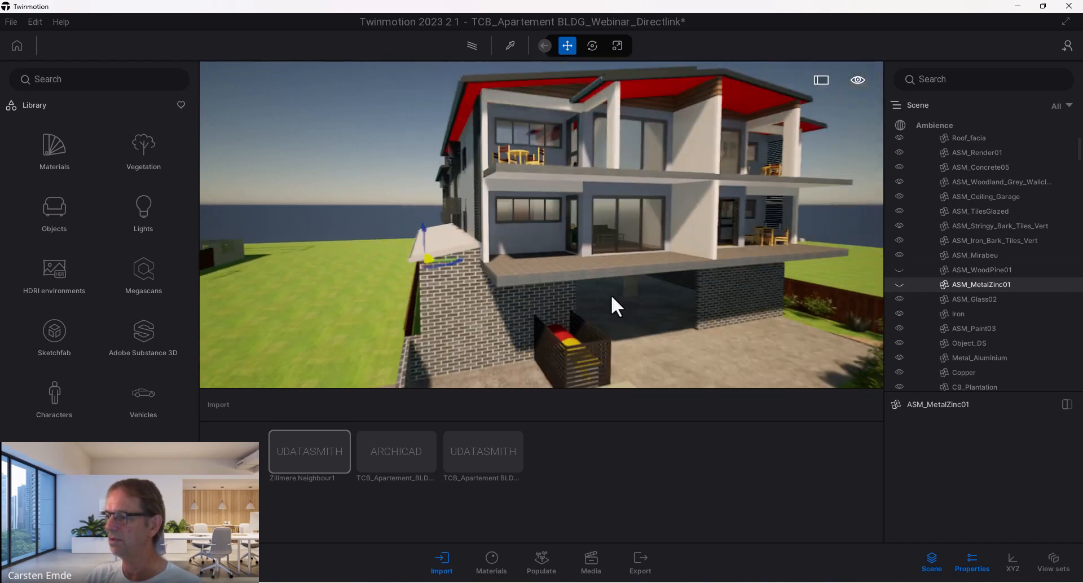
Step: Examine the raised, individually movable railings above the DATASMITH EXPORT building beside the Direct Link building
middle_drag(377, 274, 1, 151)
middle_drag(271, 186, 402, 216)
scroll(445, 258, down, 2)
scroll(445, 259, down, 3)
shift+middle_drag(446, 258, 717, 205)
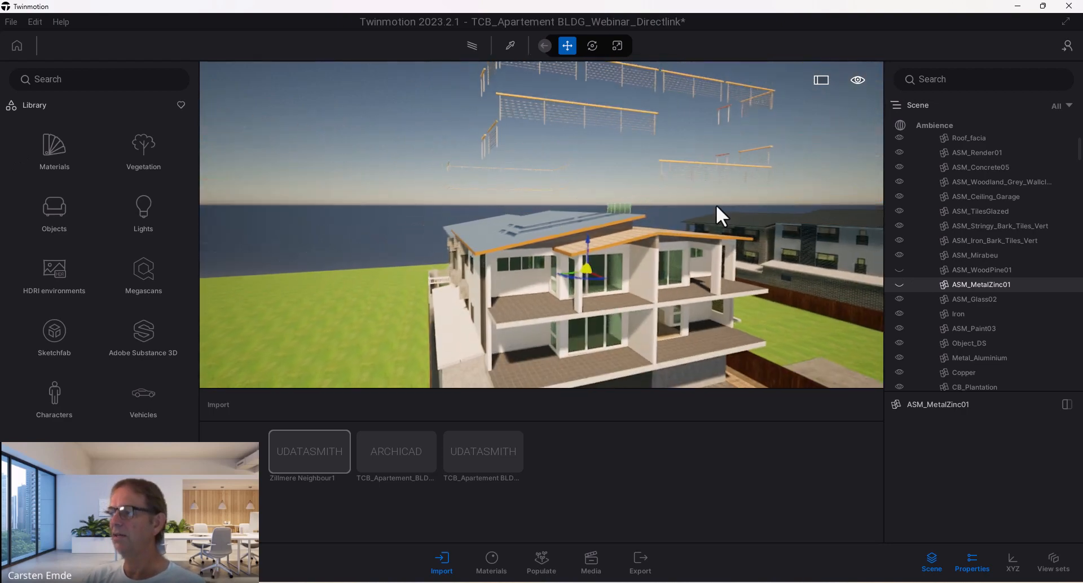
scroll(716, 205, down, 3)
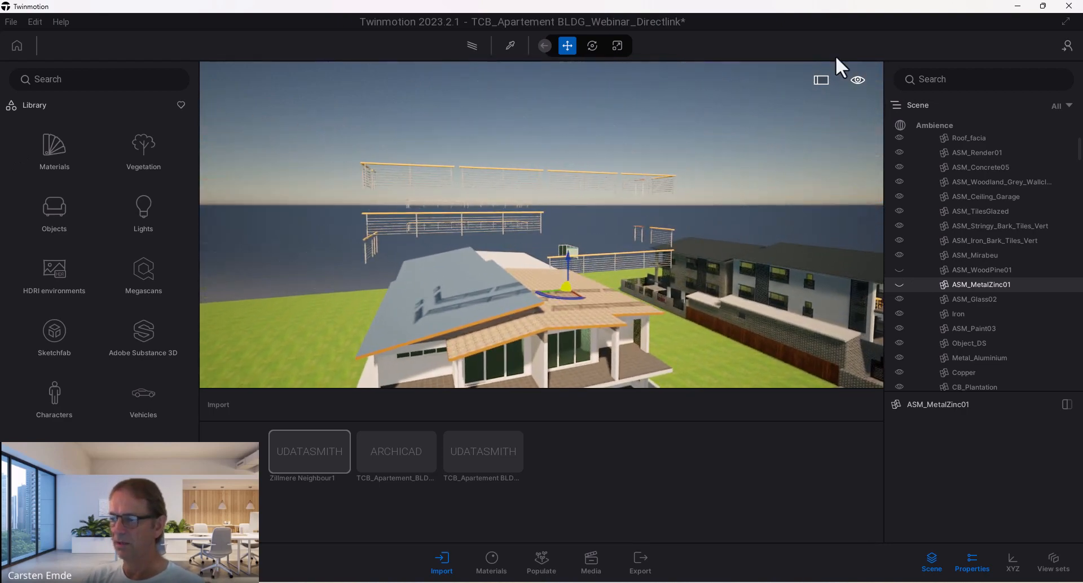
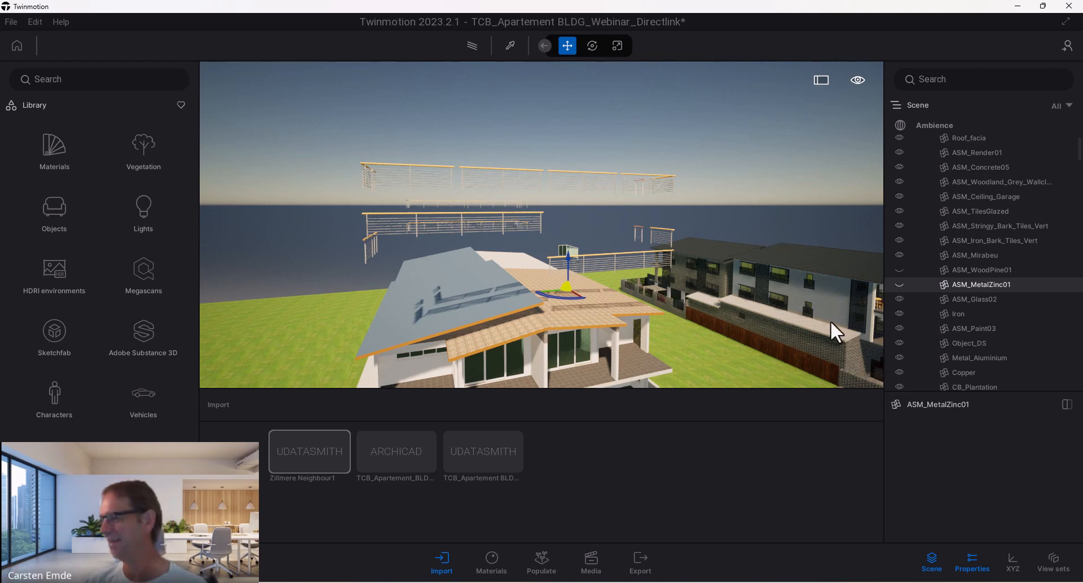
scroll(604, 333, down, 1)
scroll(588, 348, down, 3)
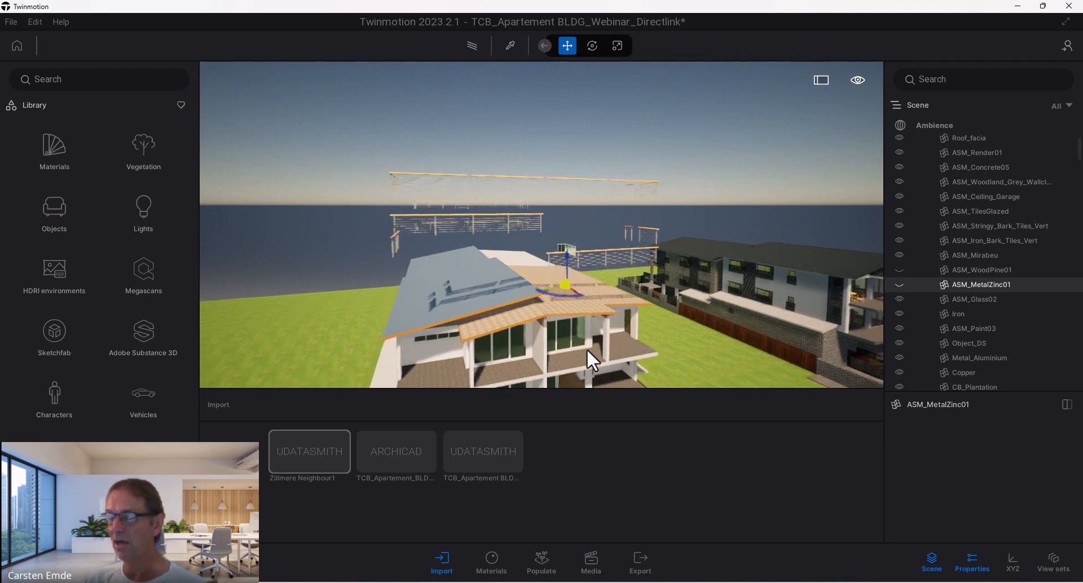
Step: Refresh the imported TCB_Apartement BLDG UDATASMITH file
middle_drag(591, 348, 611, 357)
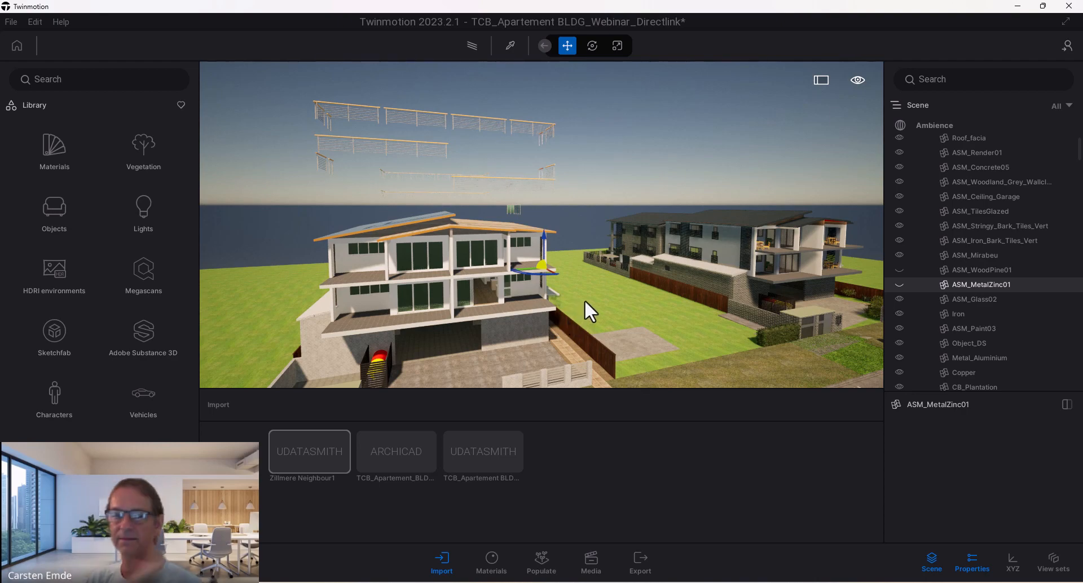
scroll(608, 324, down, 4)
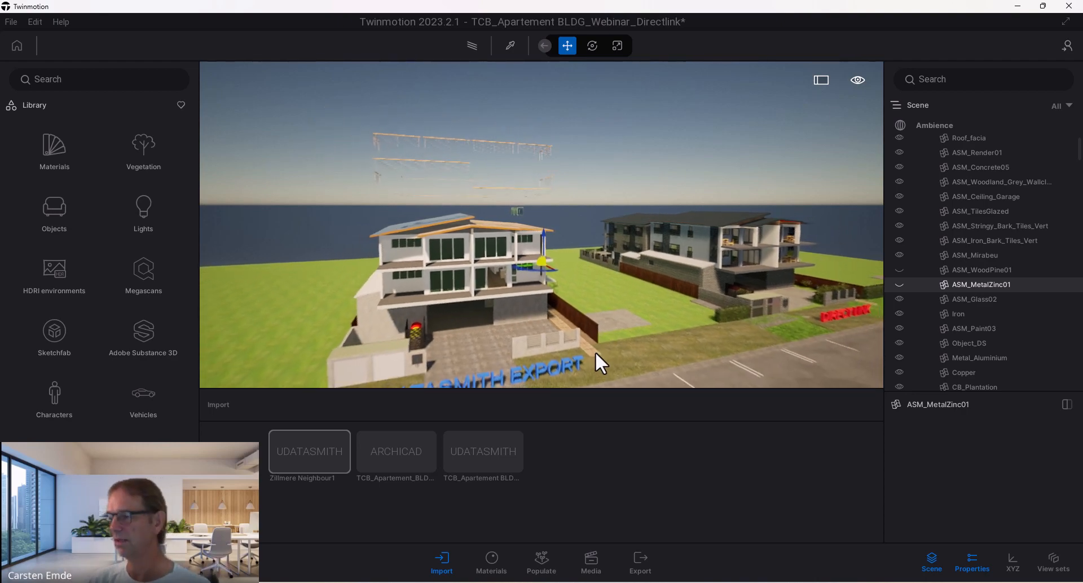
middle_drag(592, 350, 544, 267)
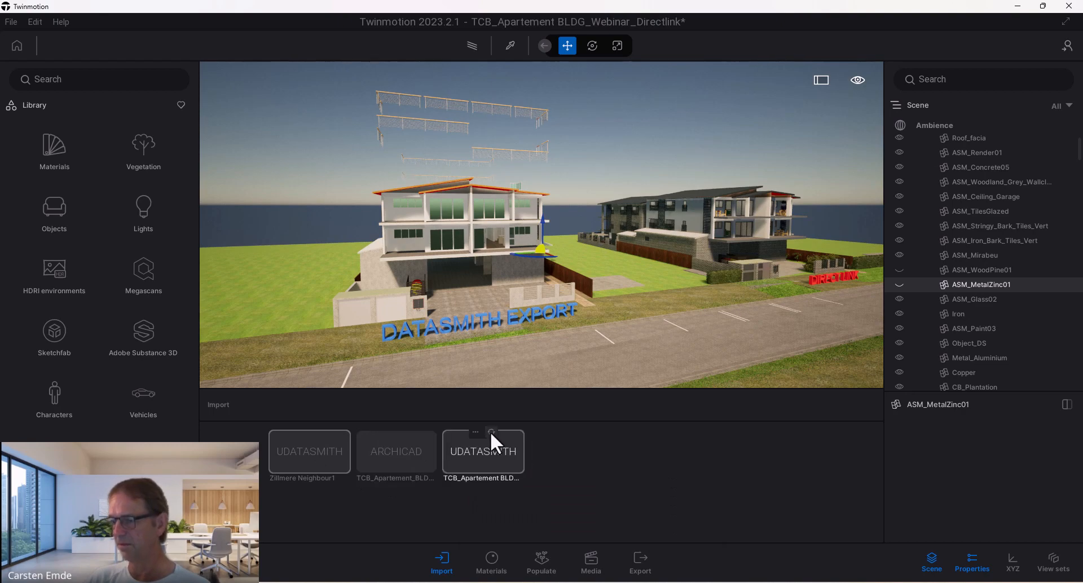
click(492, 432)
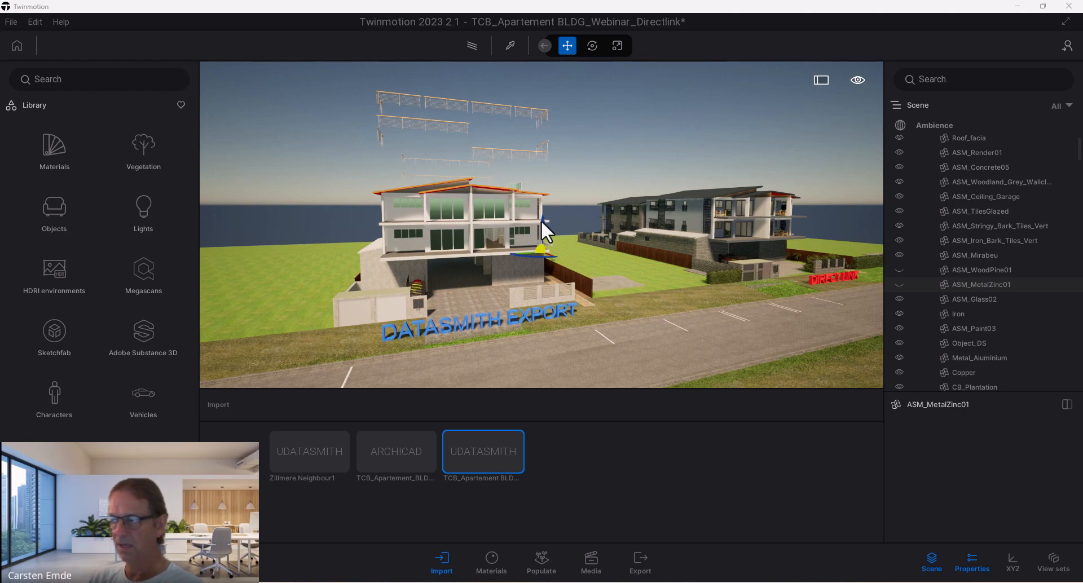
Step: Show ASM_WoodPine01 and ASM_MetalZinc01 of the Direct Link building again and raise both together by about 6.35 m
middle_drag(750, 228, 652, 228)
scroll(652, 228, up, 4)
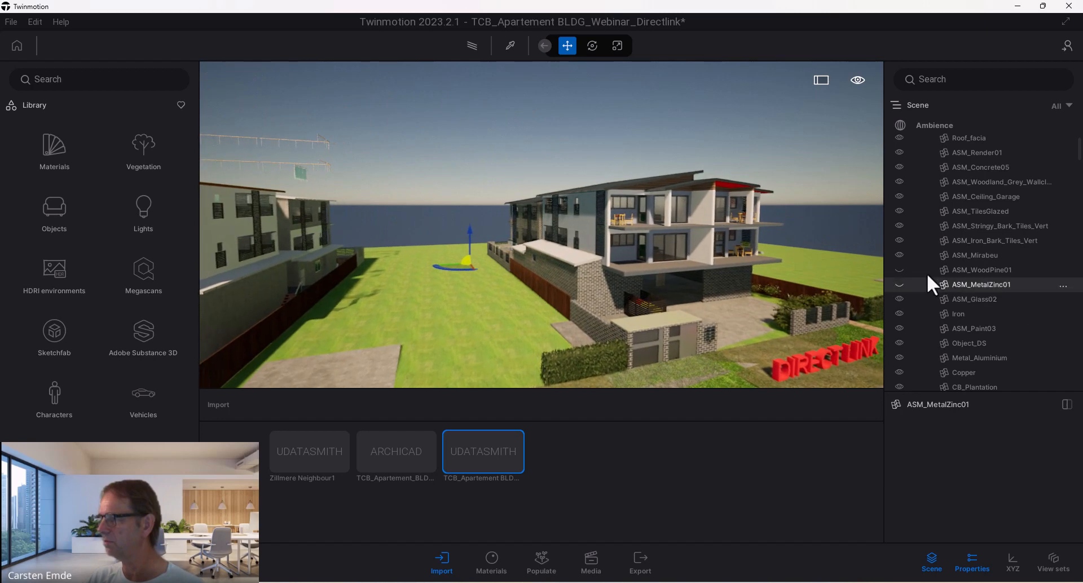
click(967, 269)
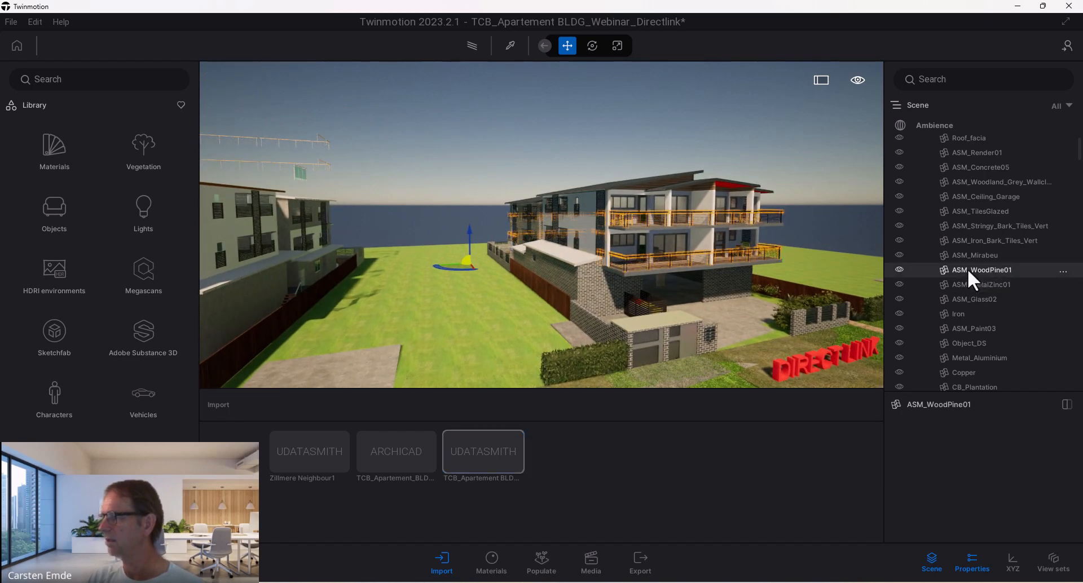
ctrl+click(965, 286)
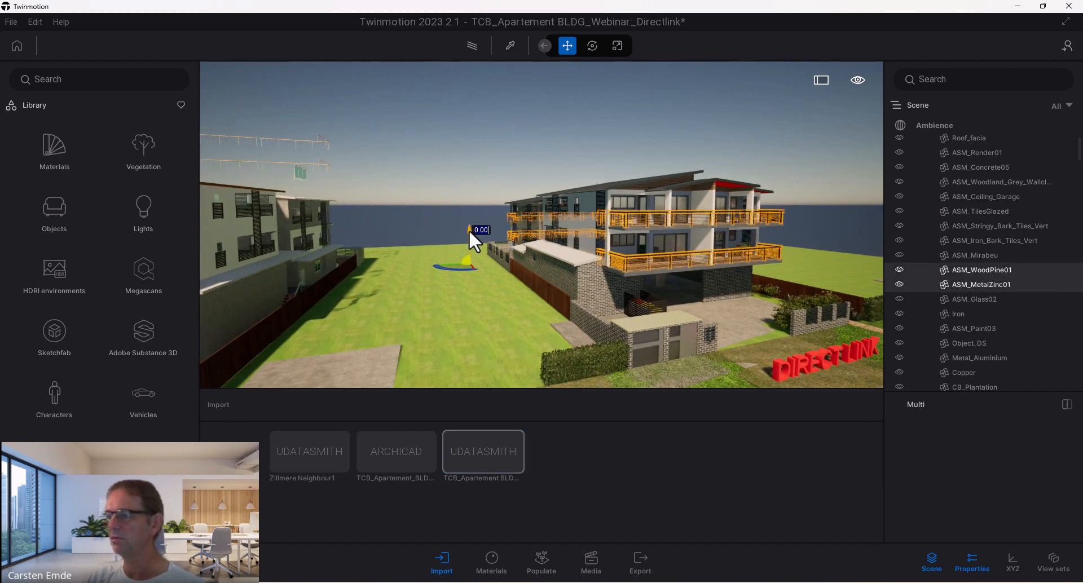
drag(469, 229, 472, 205)
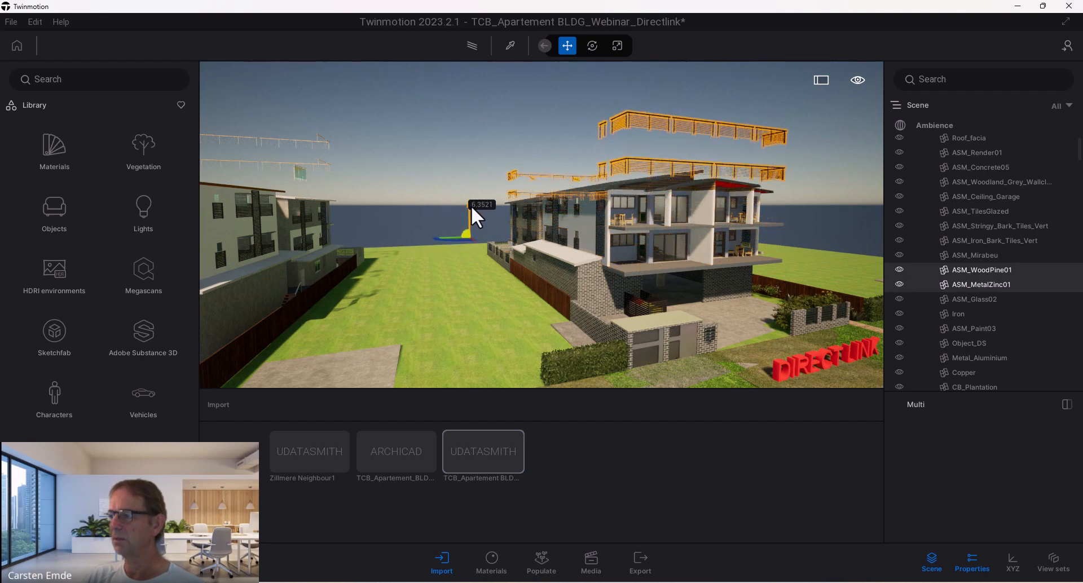
Step: Switch to ARCHICAD to look at the Direct Link synchronisation control beside the apartment model, and return to the Twinmotion scene
mouse_move(616, 582)
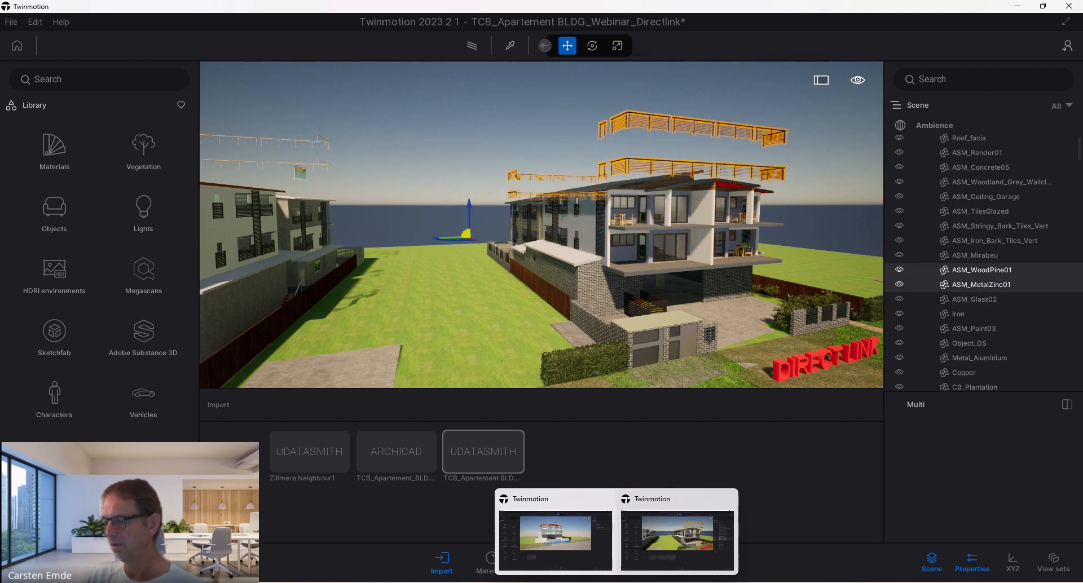
click(628, 544)
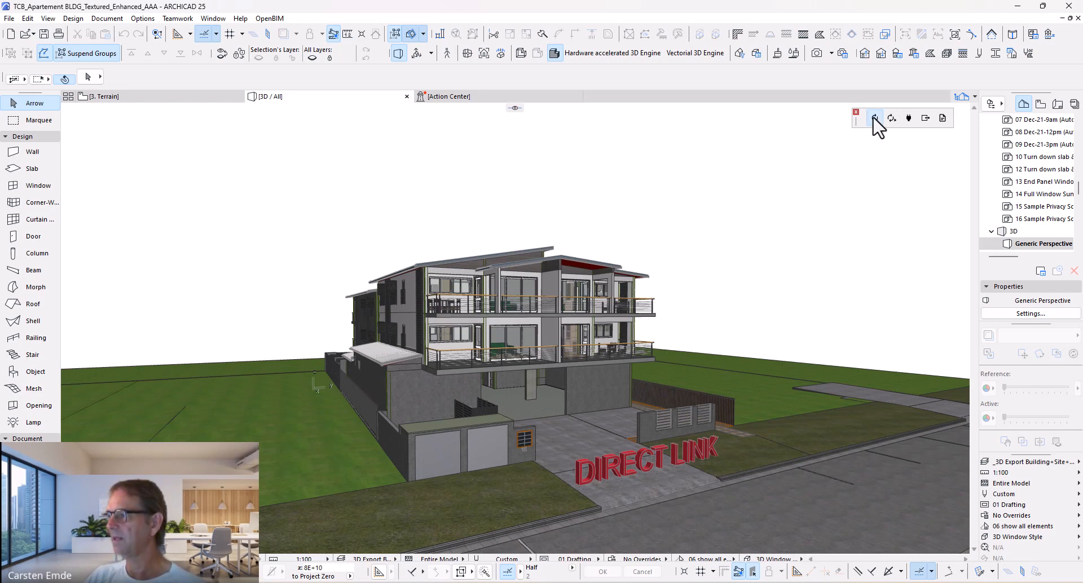
mouse_move(617, 582)
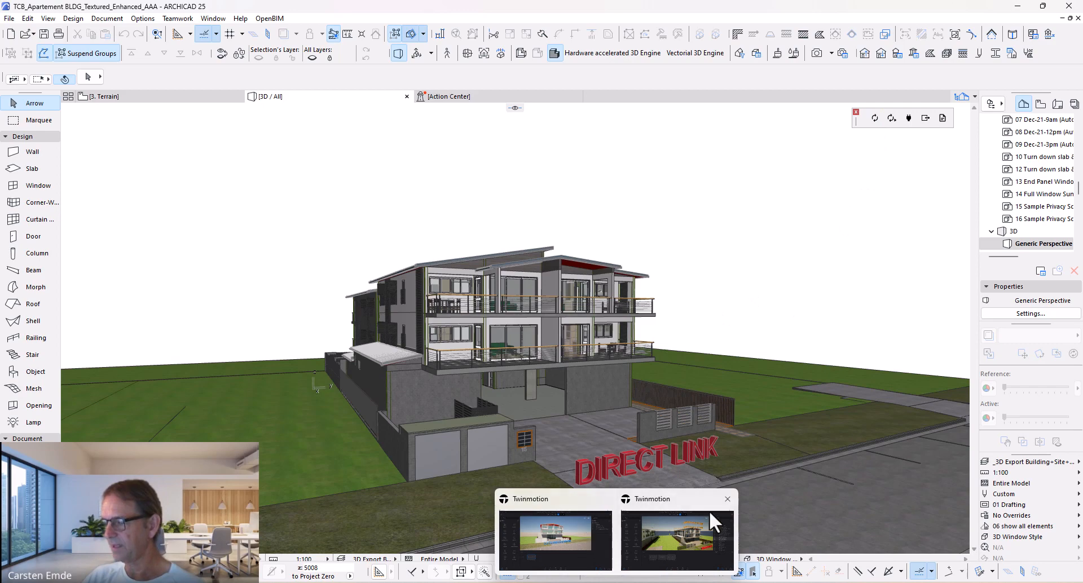
click(689, 498)
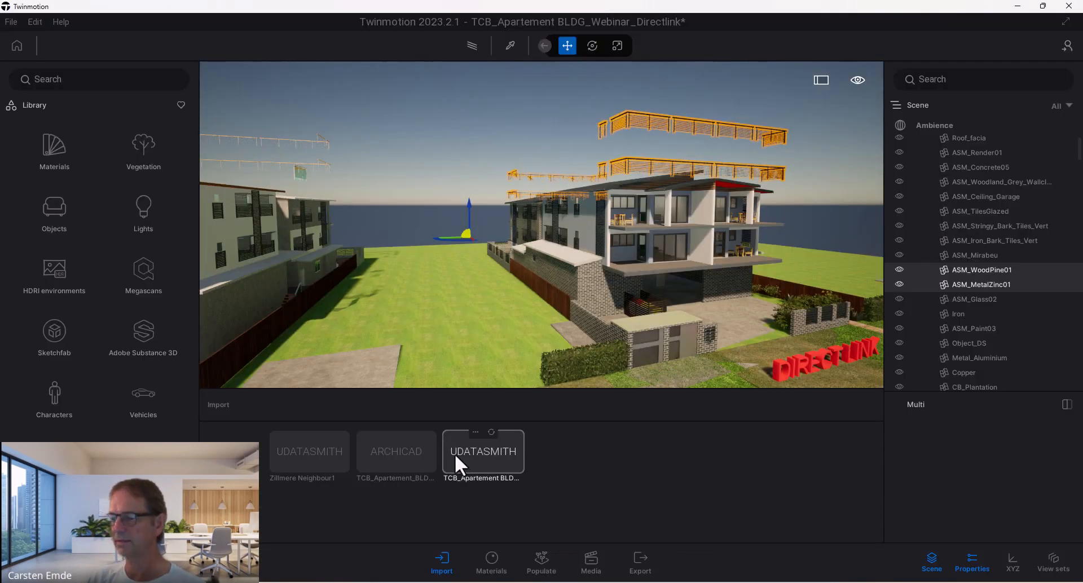
Step: Refresh the imported ARCHICAD Direct Link model TCB_Apartement_BLD and widen the view to take in both buildings
mouse_move(414, 449)
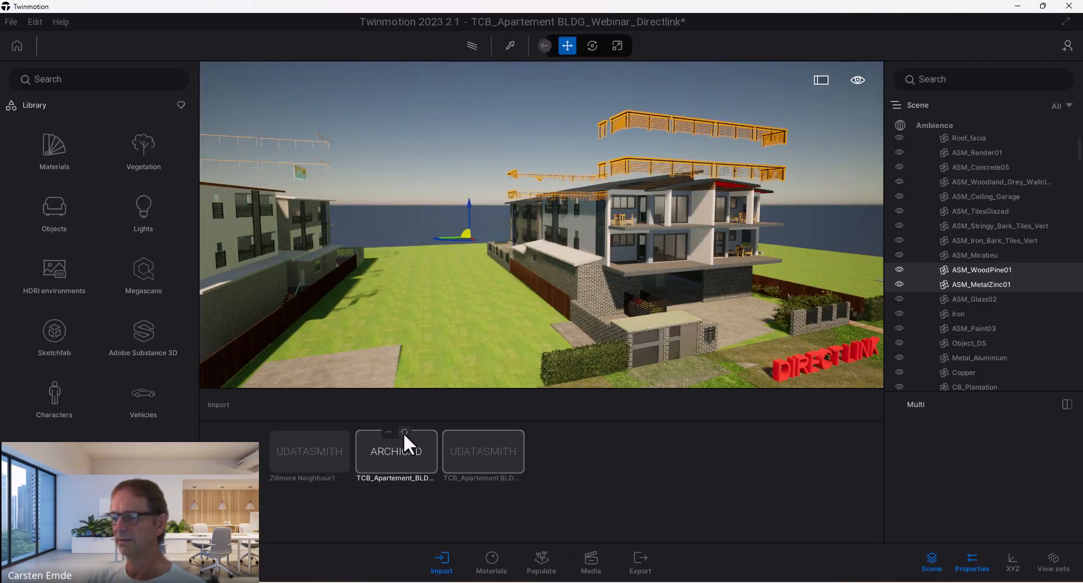
click(404, 432)
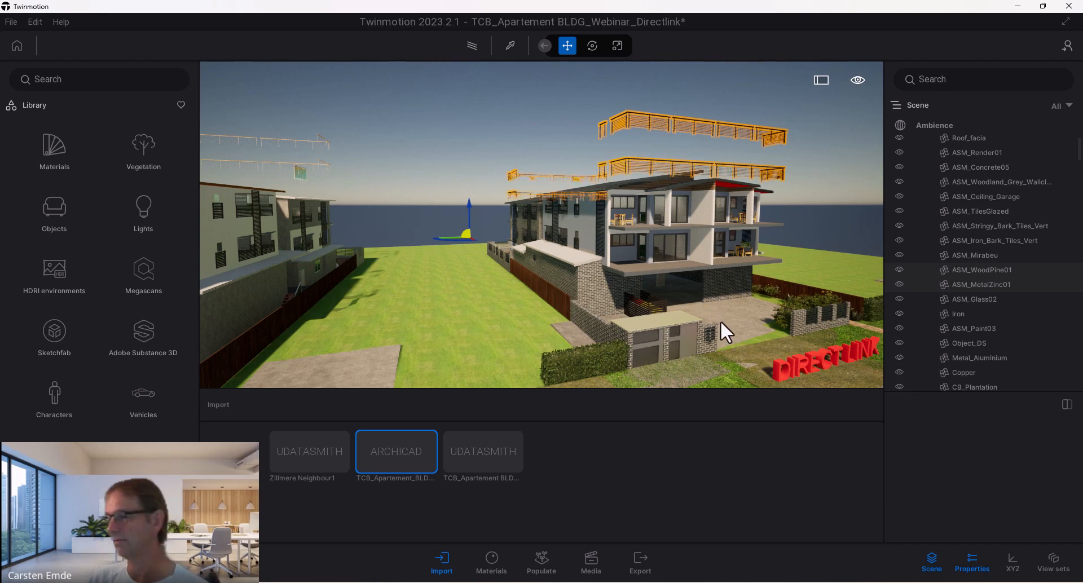
scroll(732, 323, down, 3)
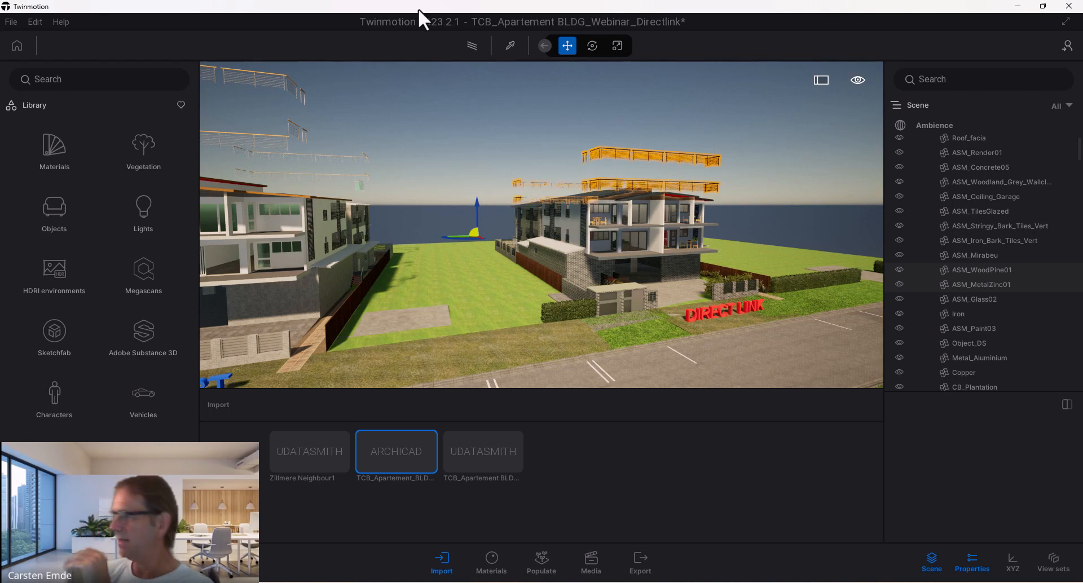
Step: Collapse the Direct Link building's group and the Datasmith building's 04_Electrical_Objects, 00_Exterior_Structural_Walls and 00_Interior_Walls folders, selecting 00_Interior_Walls
scroll(1044, 220, up, 10)
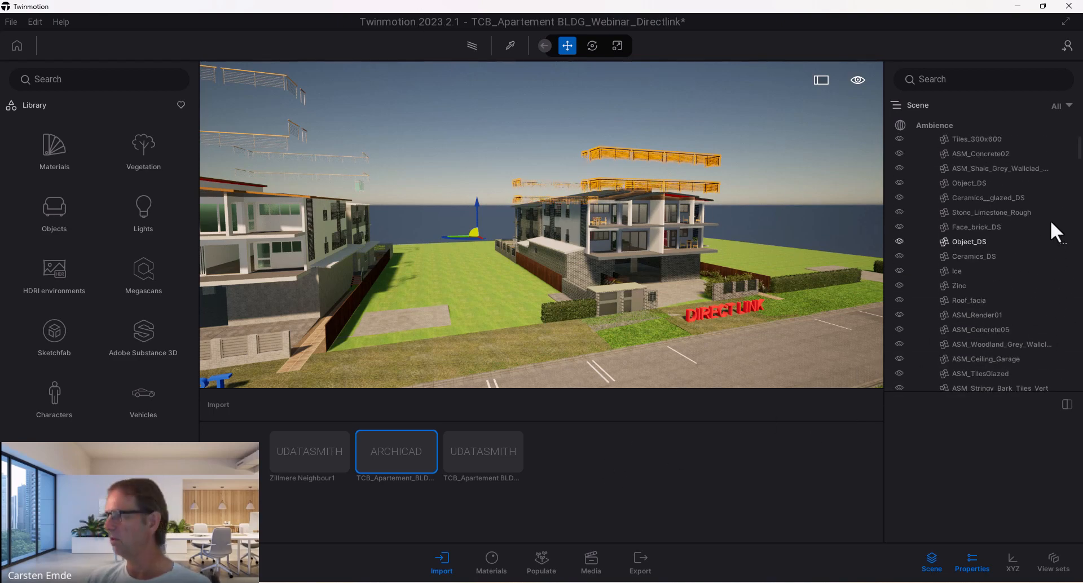
click(922, 170)
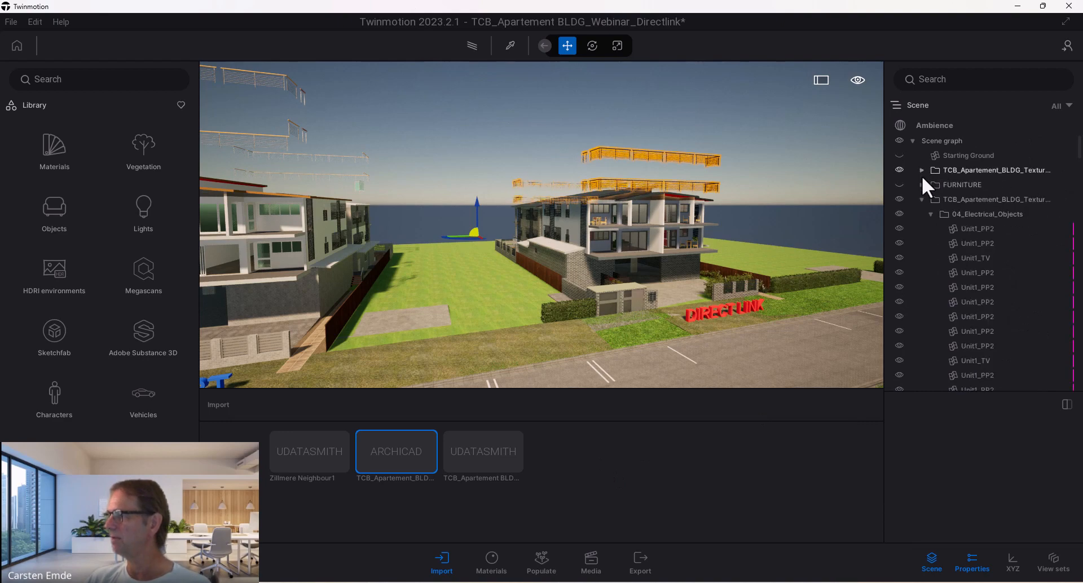
click(980, 214)
click(930, 214)
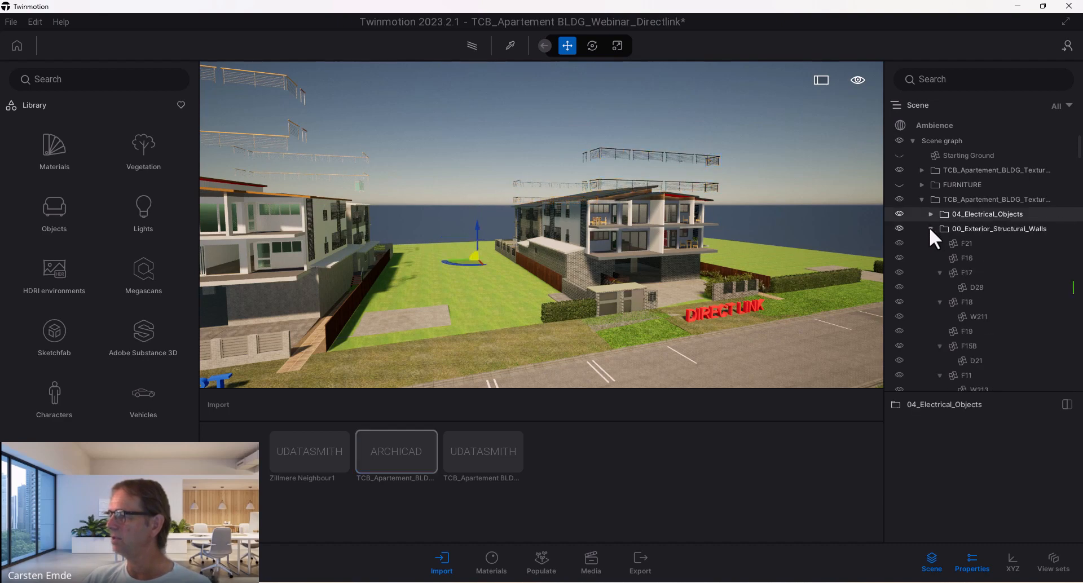
click(931, 228)
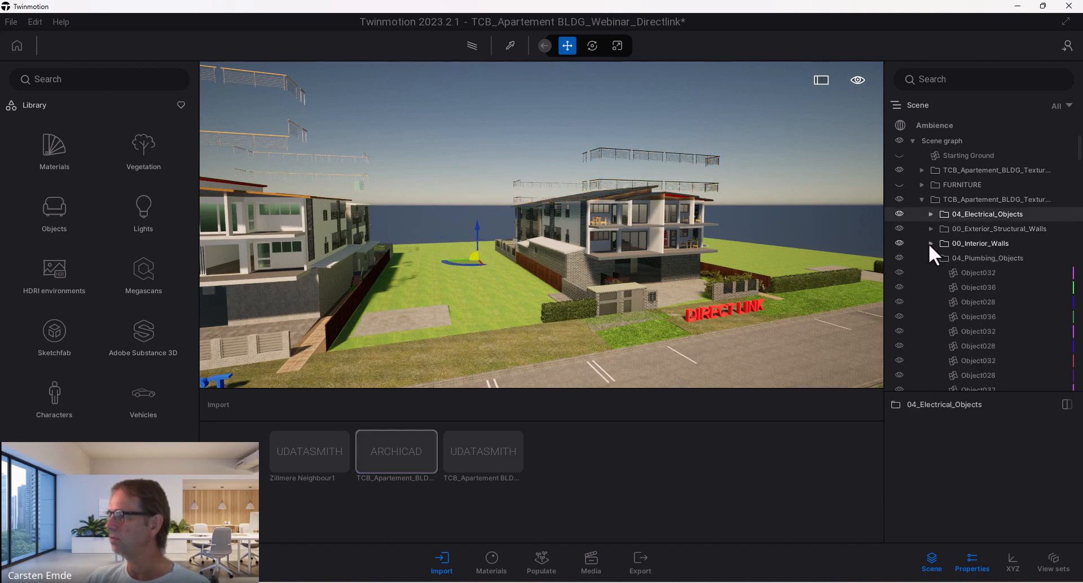
click(1000, 250)
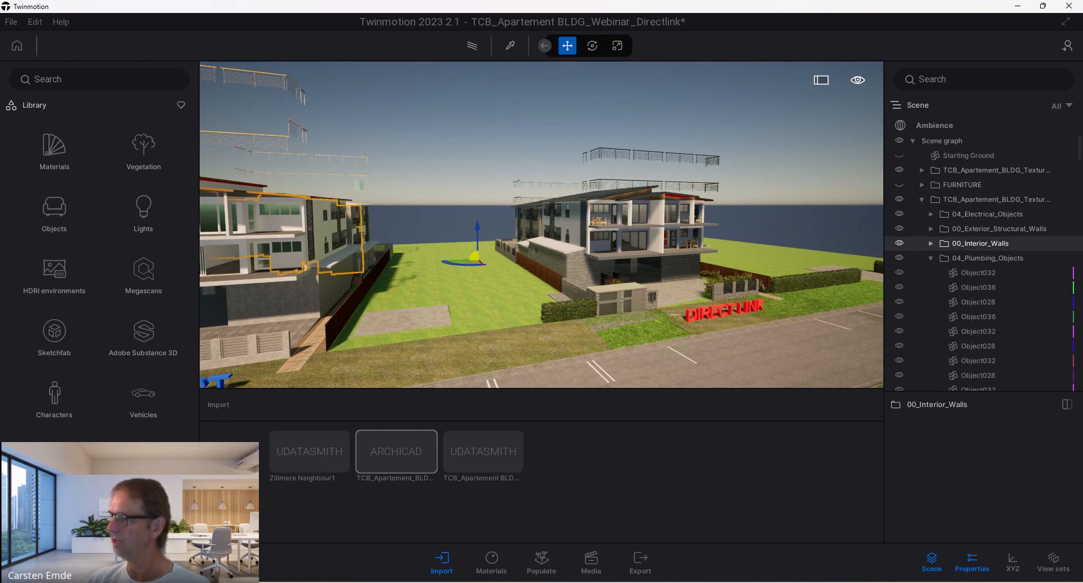
Step: Switch to the ARCHICAD project TCB_Apartement BLDG_Textured_Export, open its layer settings and look through the layer names
mouse_move(591, 582)
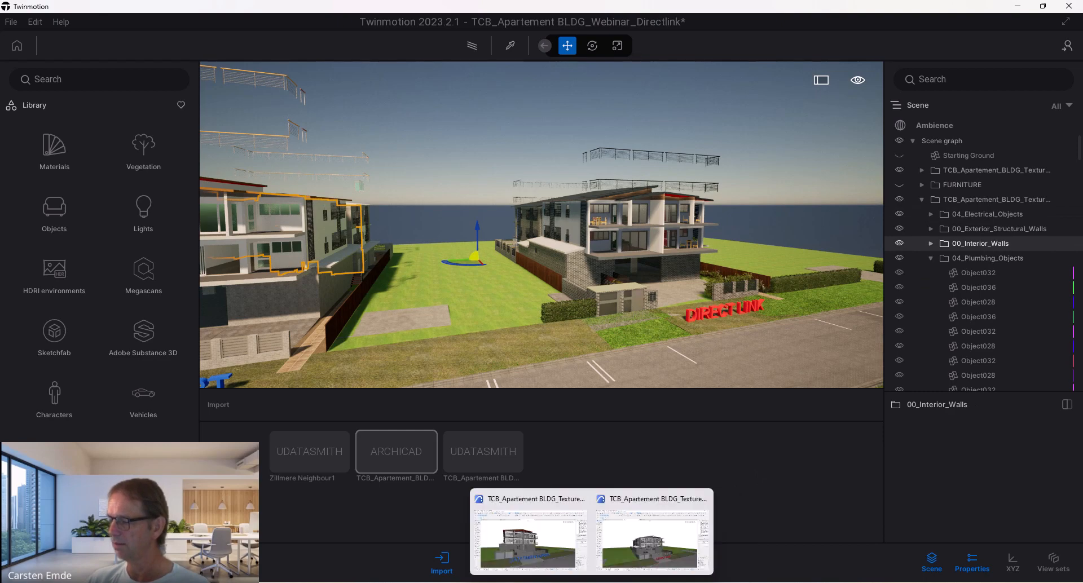
click(557, 570)
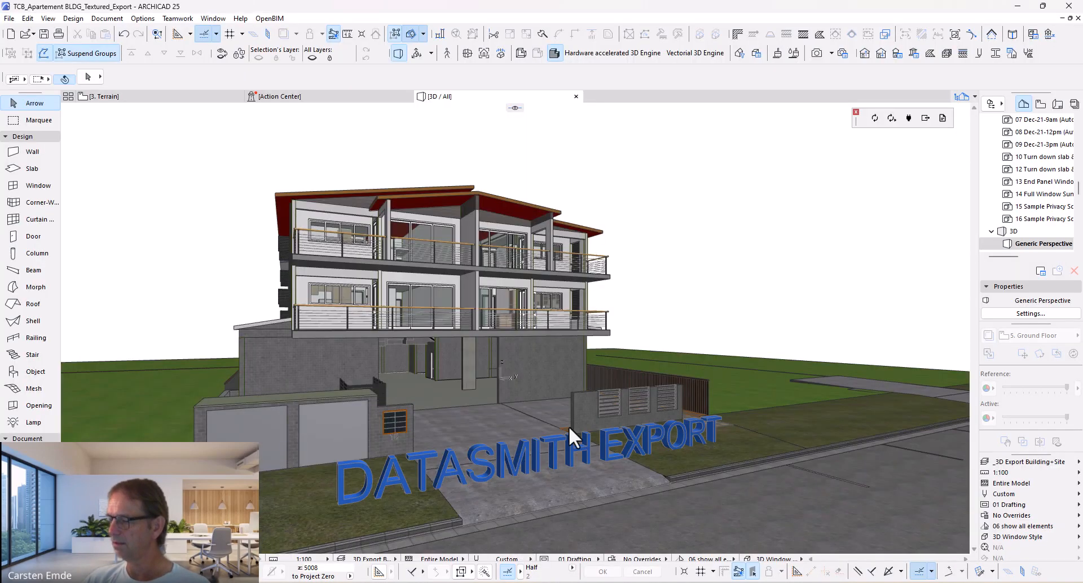
key(ctrl+l)
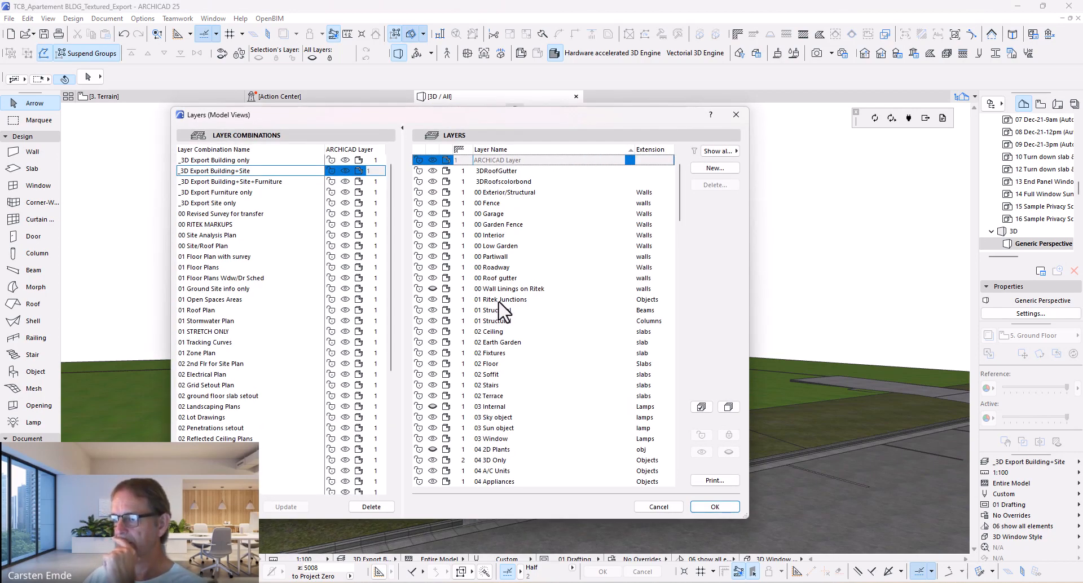
scroll(502, 313, down, 2)
scroll(502, 313, down, 5)
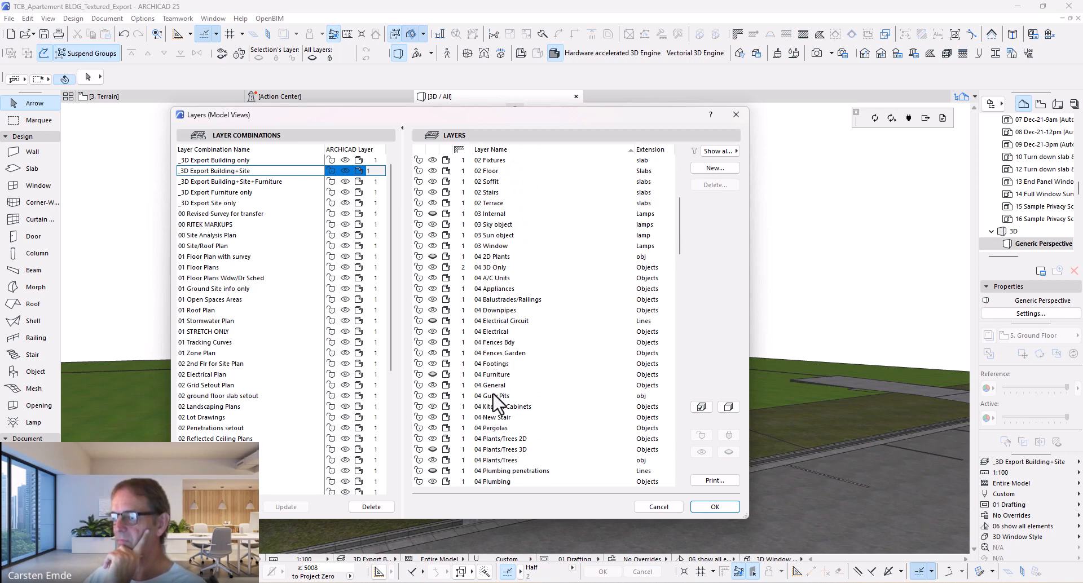
mouse_move(617, 581)
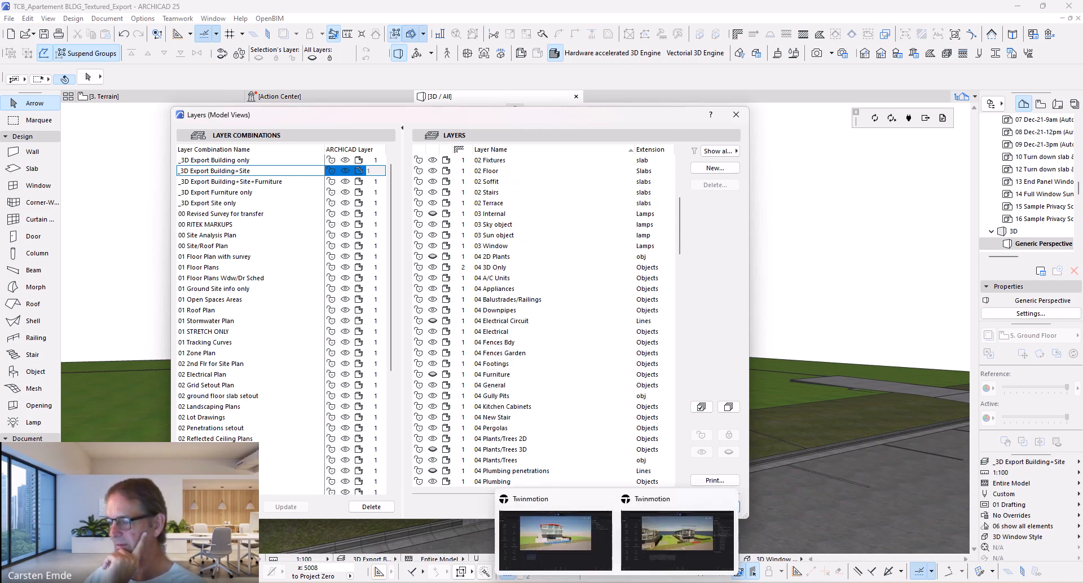
mouse_move(713, 543)
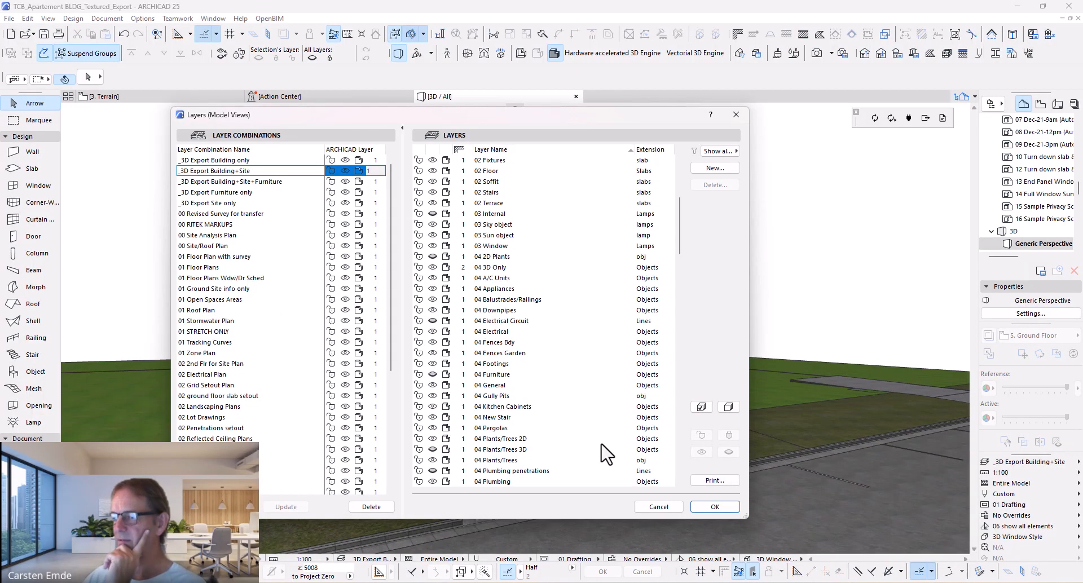
Step: Highlight the 04 Electrical layer, look through the rest of the layer list and return to the Twinmotion scene
click(489, 332)
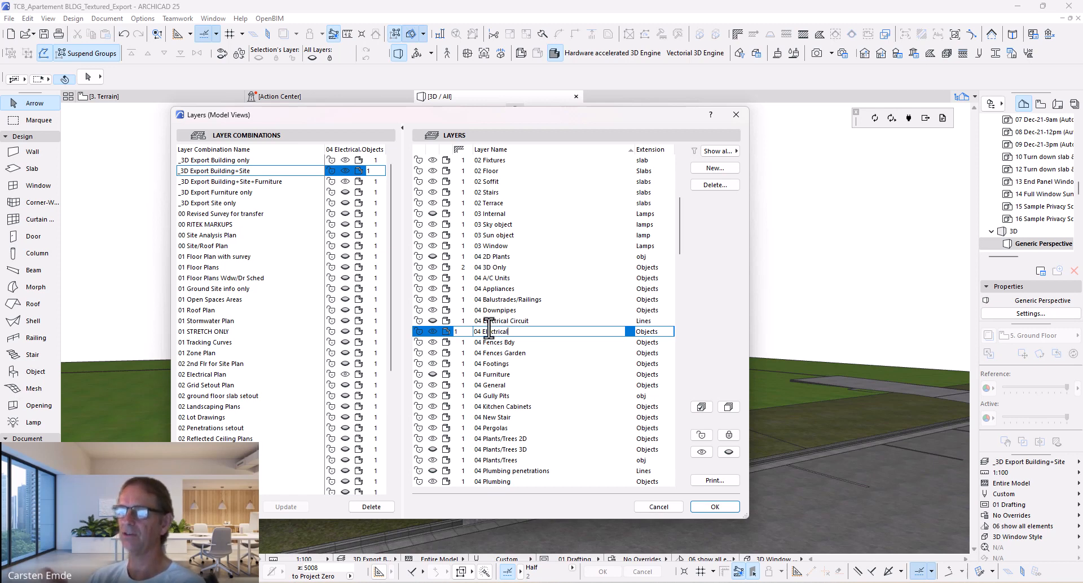
scroll(494, 345, down, 12)
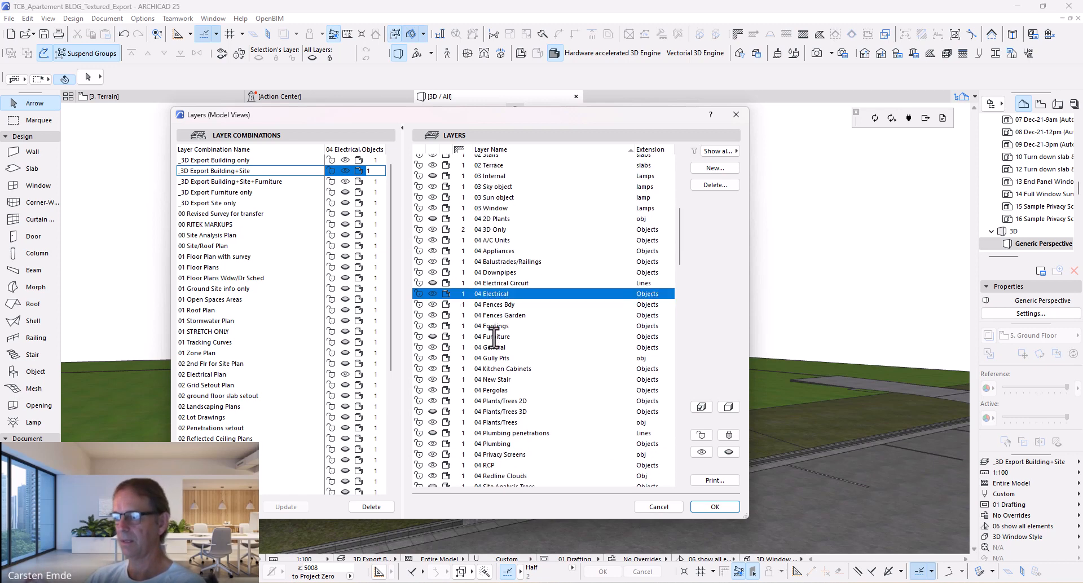
drag(680, 286, 680, 468)
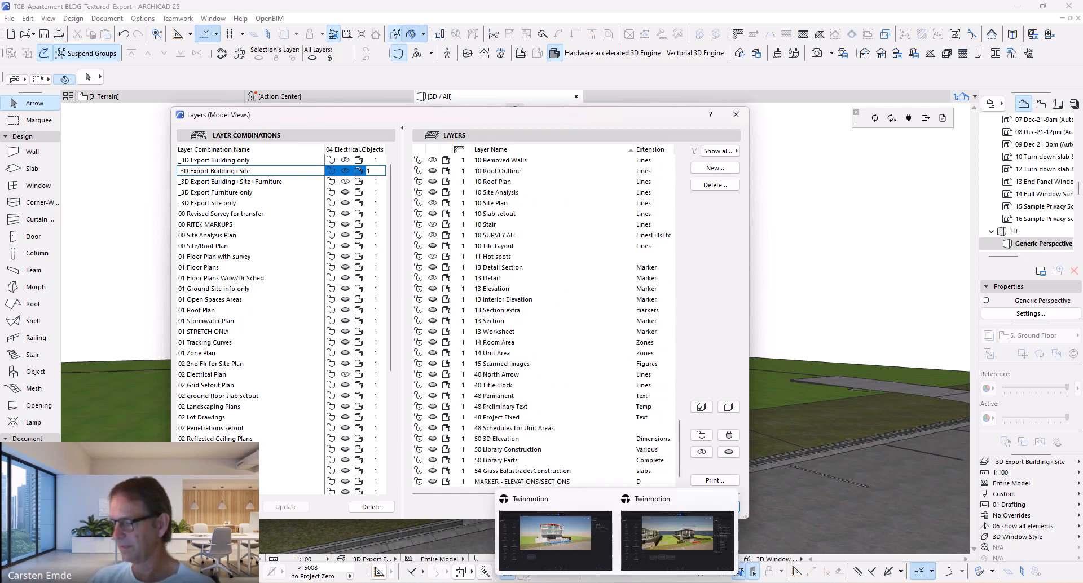
click(725, 515)
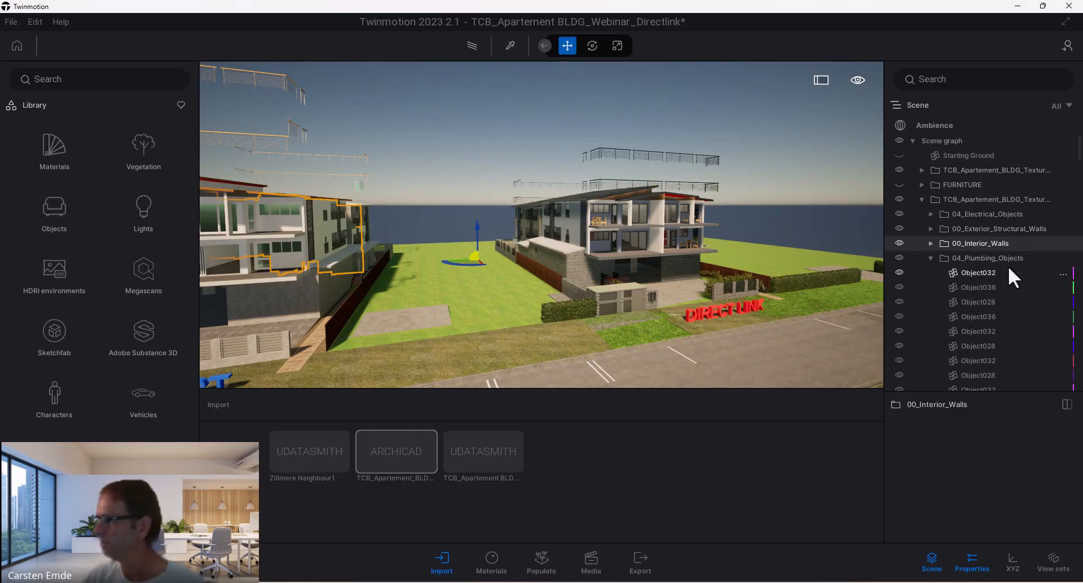
Step: Collapse the 04_Plumbing_Objects, 04_Appliances_Objects, 02_Floor_Slabs and 04_Balustrades_Railings folders of the Datasmith building
click(931, 258)
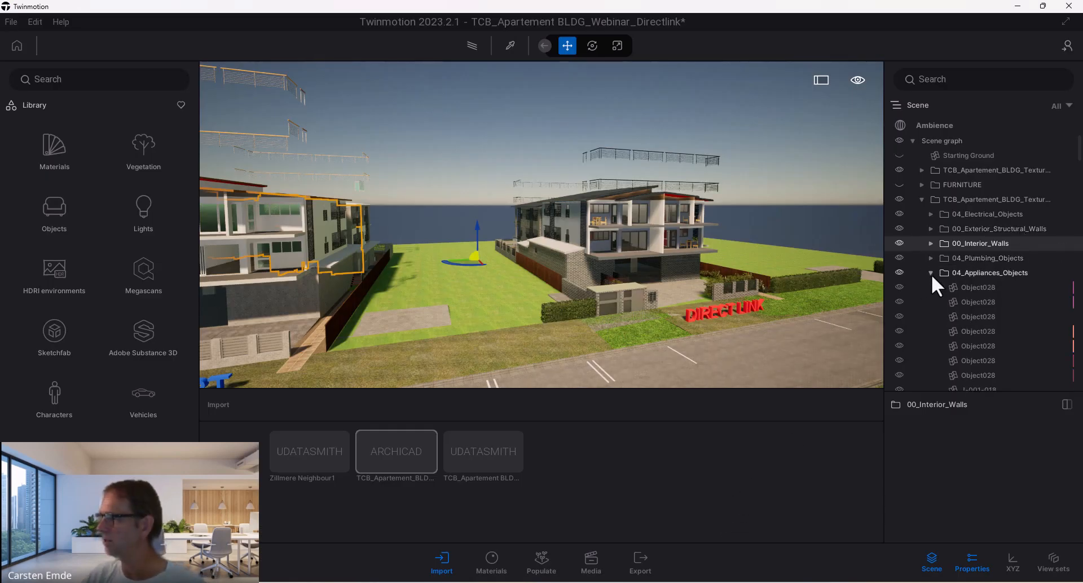
click(931, 273)
scroll(1010, 271, down, 1)
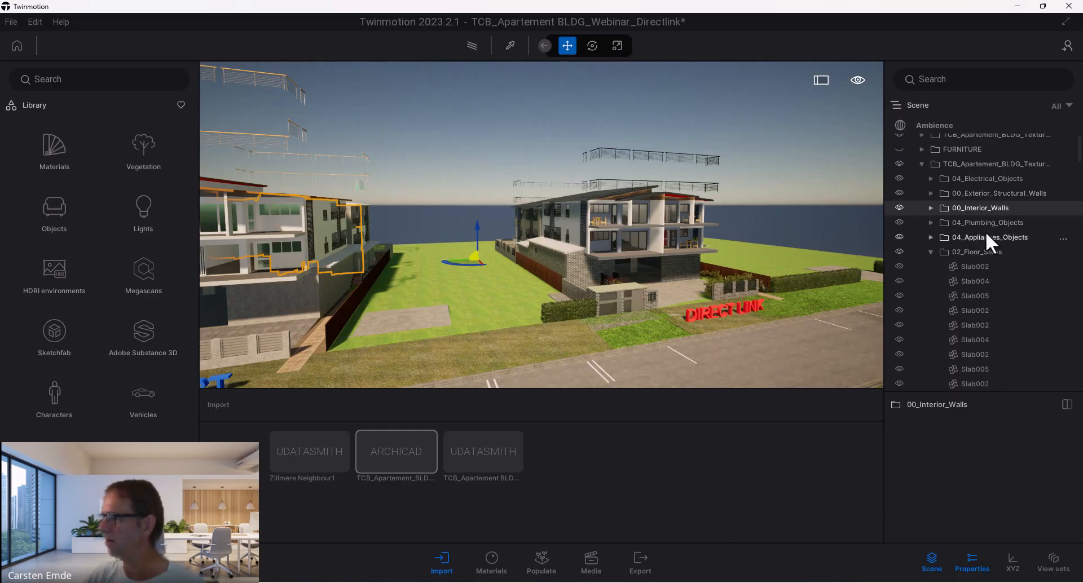
click(931, 252)
click(931, 267)
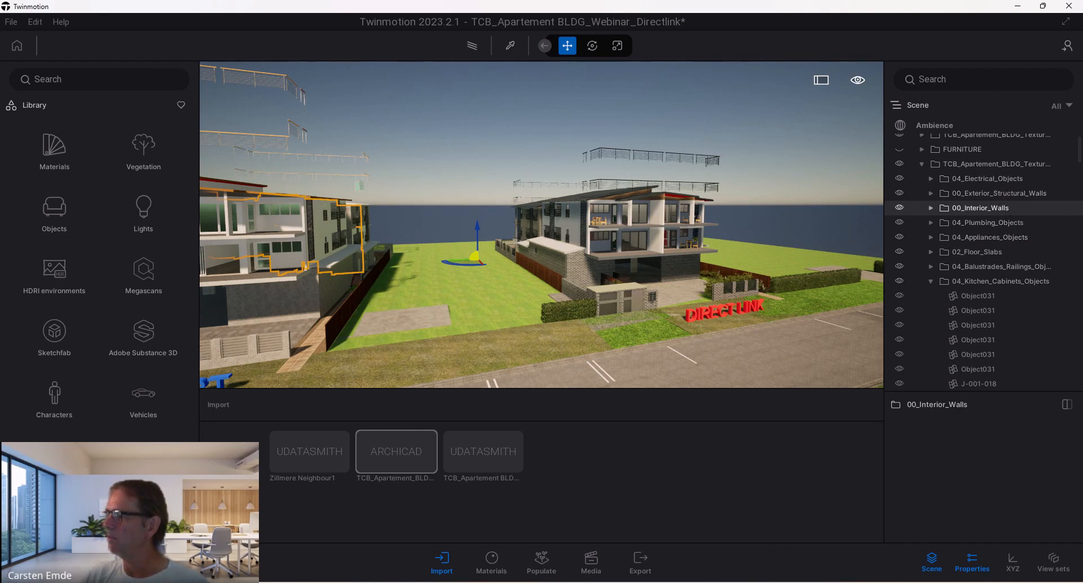
Step: Look up the 04 Plumbing layer and its Objects extension in ARCHICAD's TCB_Apartement BLDG_Textured_Enhanced_AAA project, and return to Twinmotion
mouse_move(617, 582)
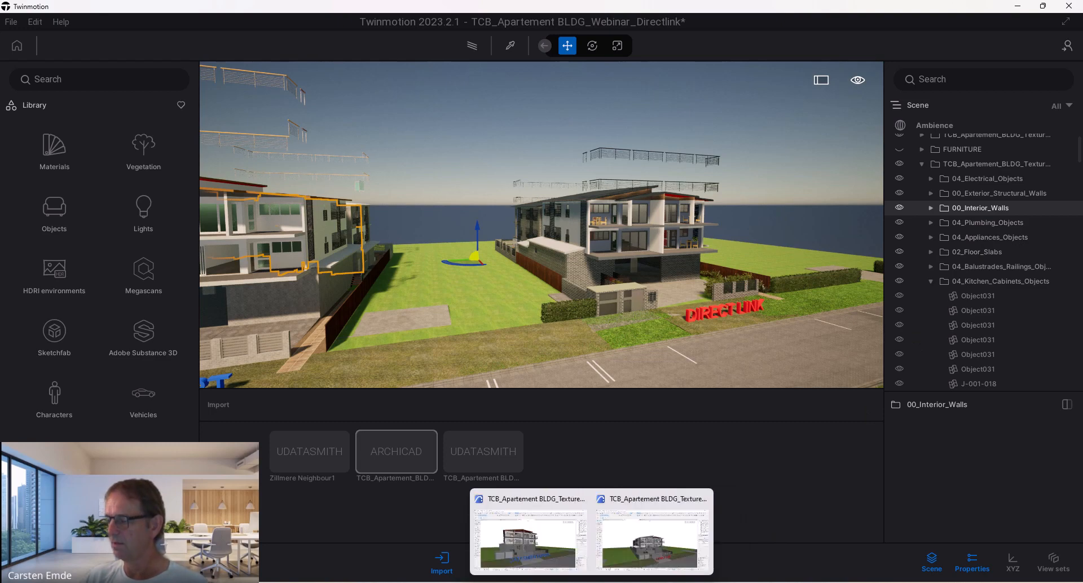
click(640, 551)
key(ctrl+l)
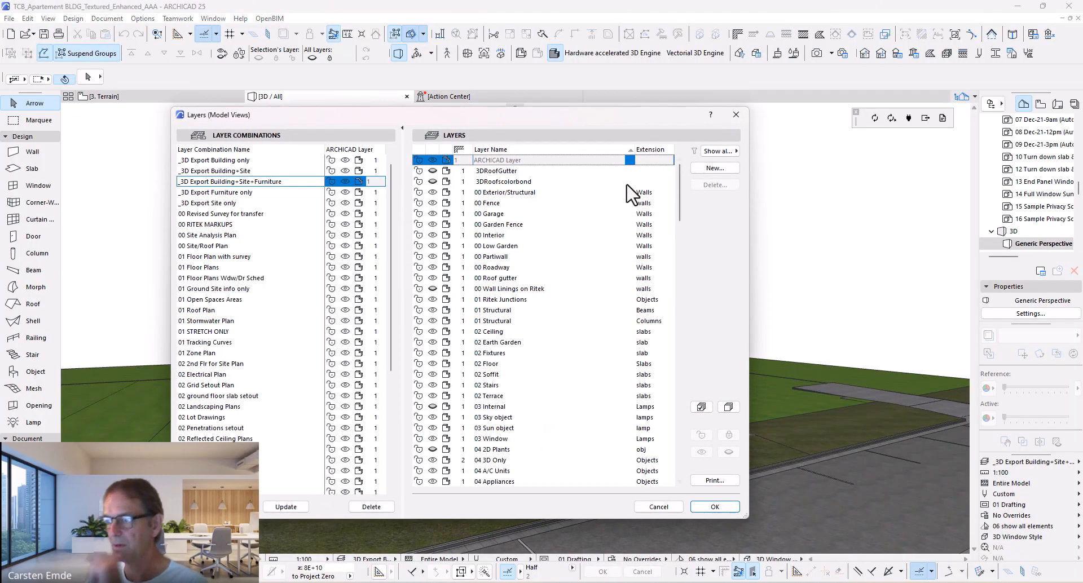
scroll(503, 316, down, 5)
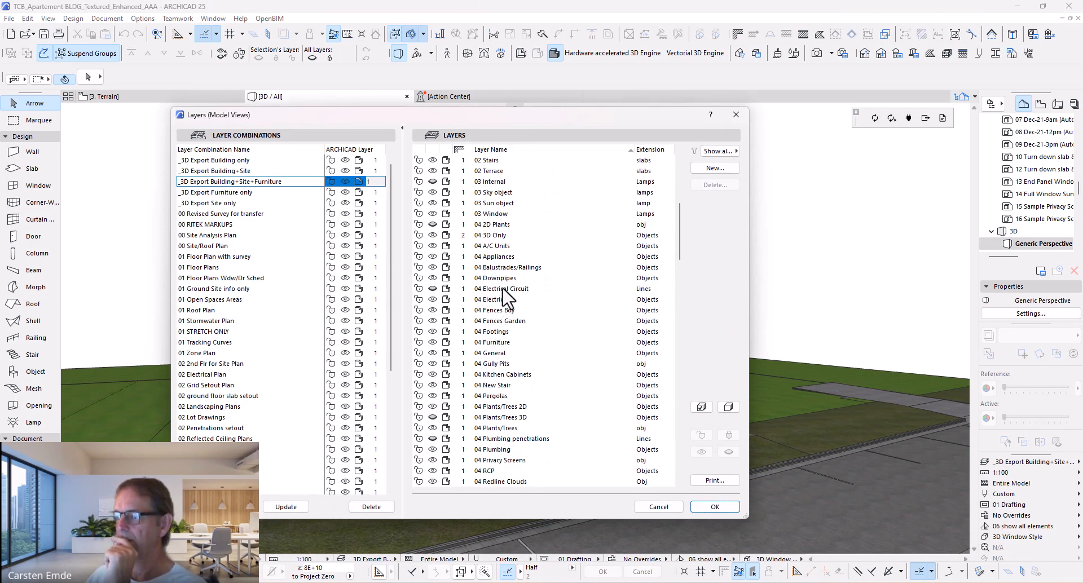
click(502, 450)
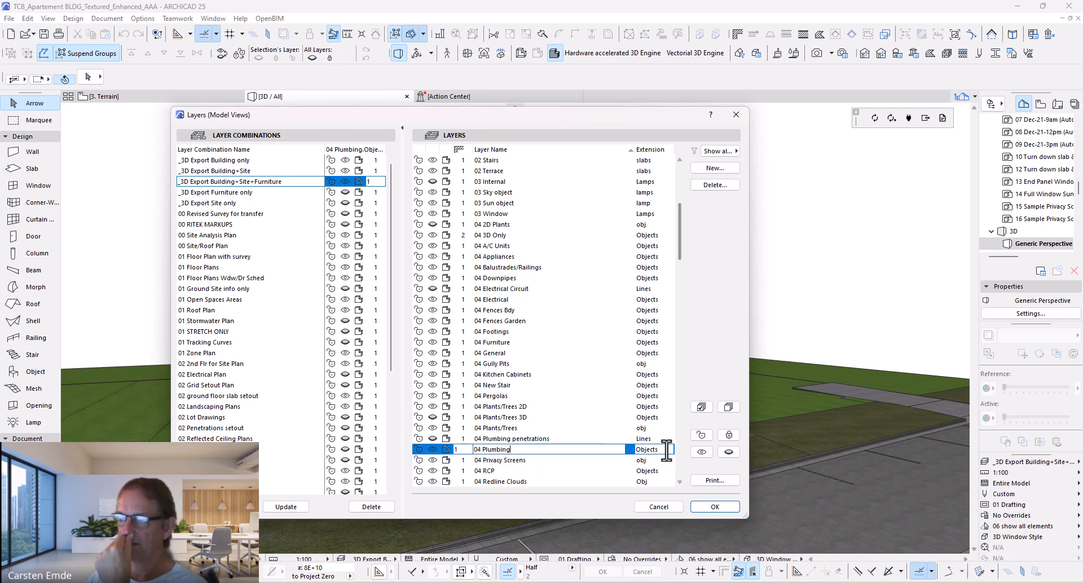
drag(667, 449, 626, 450)
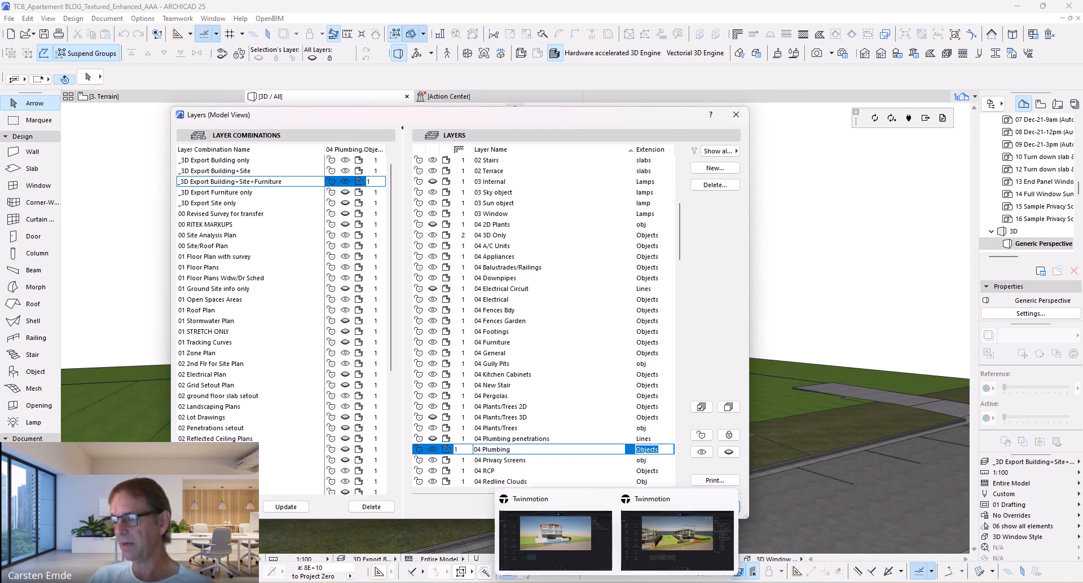
click(687, 542)
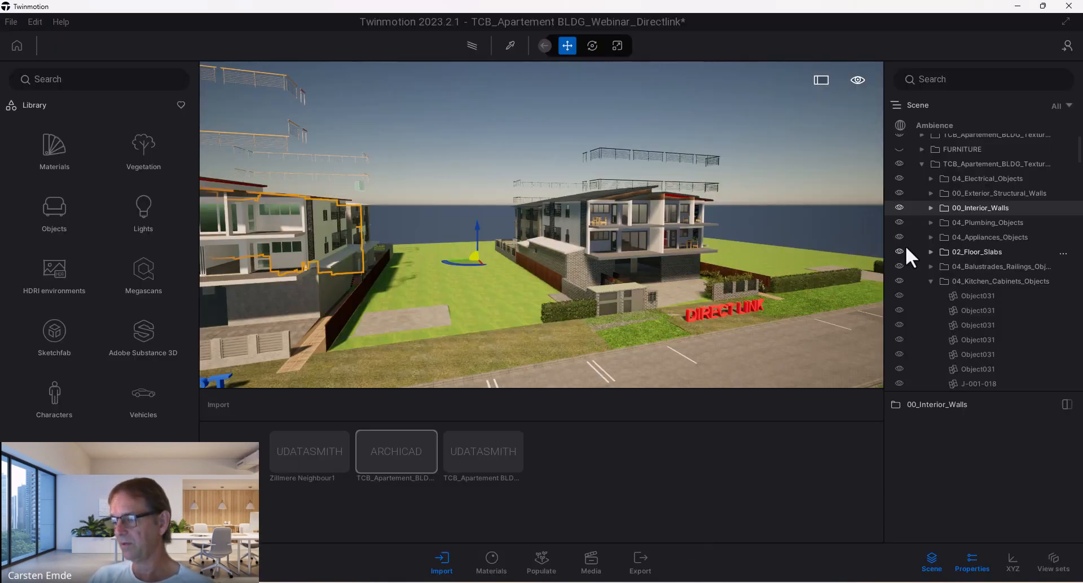
Step: Collapse the 04_Kitchen_Cabinets_Objects, 05_Main_Roof, 04_Fences_Garden_Objects, 02_Terrace_slabs, 04_Sun_Shades_Objects and 04_General_Objects folders
click(931, 281)
click(931, 310)
scroll(953, 283, down, 4)
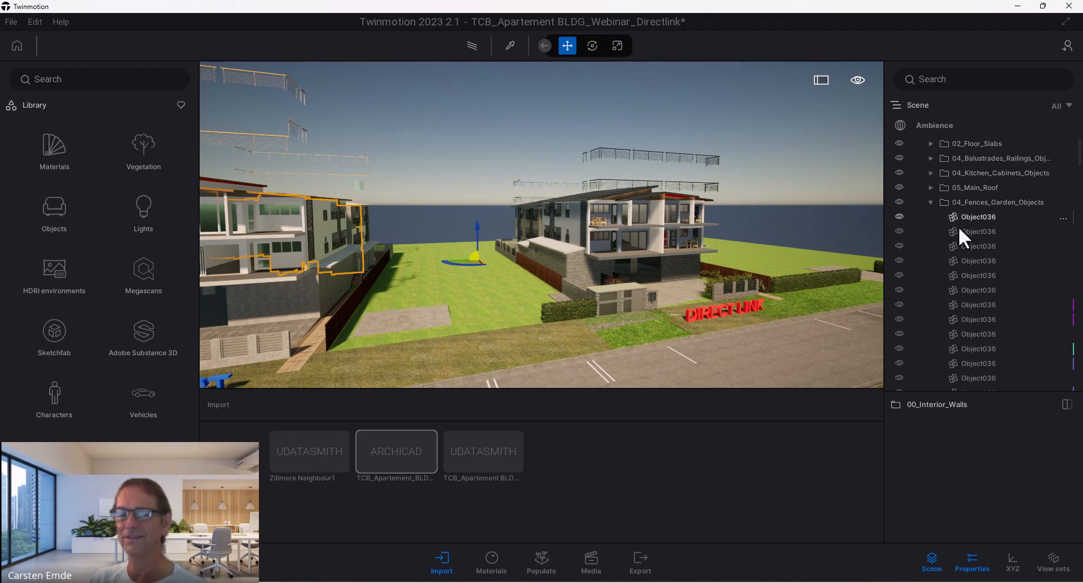
click(930, 202)
click(930, 231)
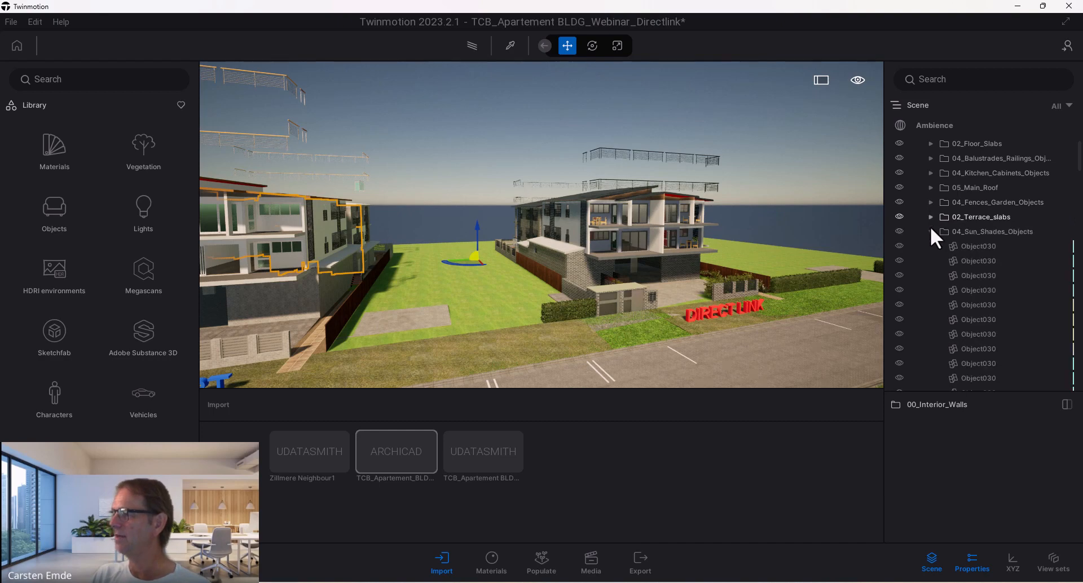
click(931, 232)
click(930, 247)
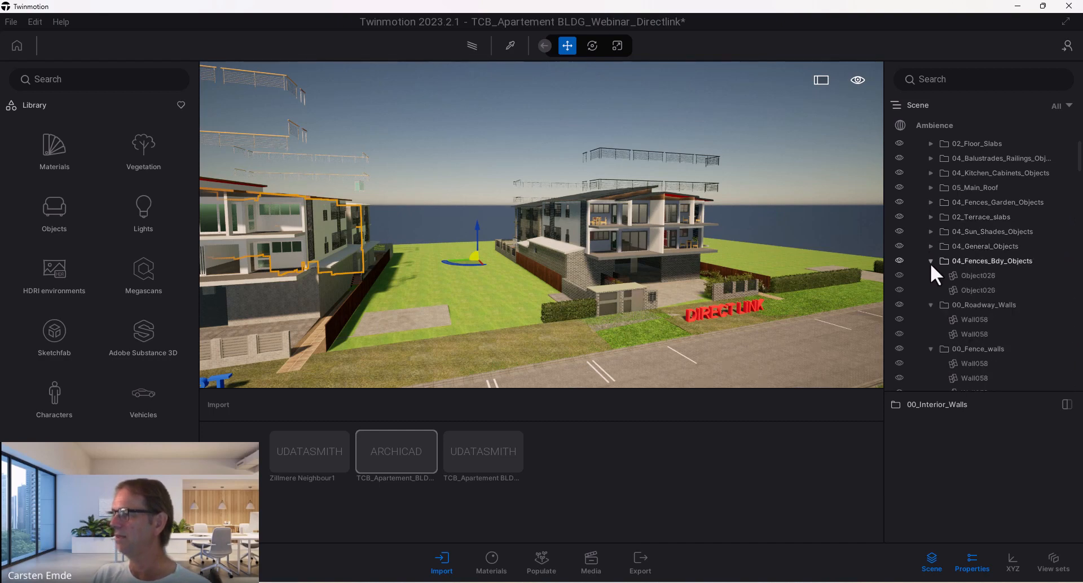
Step: Collapse the 04_Fences_Bdy_Objects, 00_Roadway_Walls, 00_Fence_walls and 04_Stairs_Objects folders in the scene hierarchy
click(930, 261)
click(931, 275)
scroll(931, 278, down, 1)
click(931, 255)
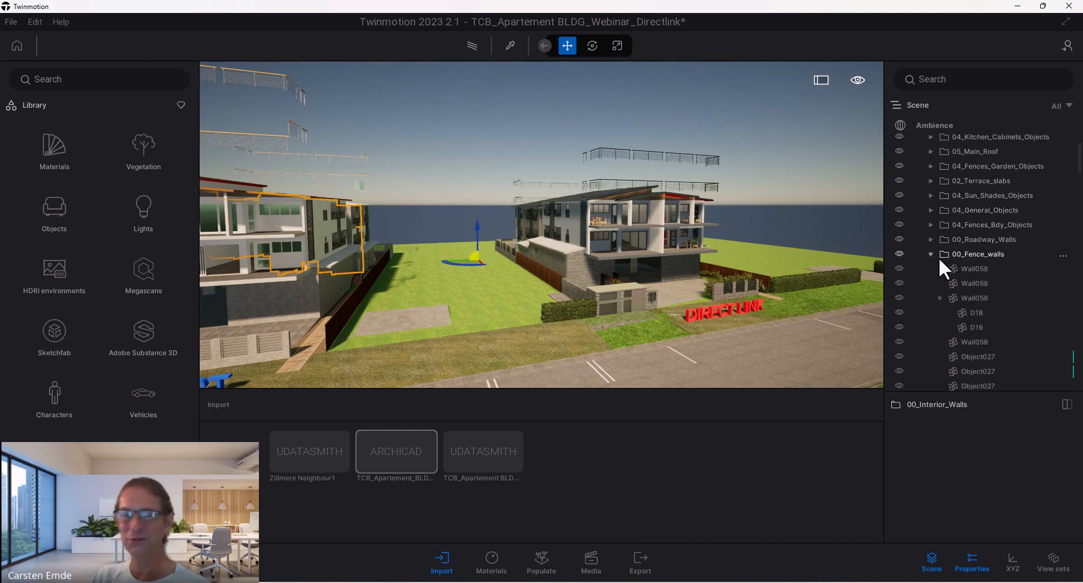
click(930, 270)
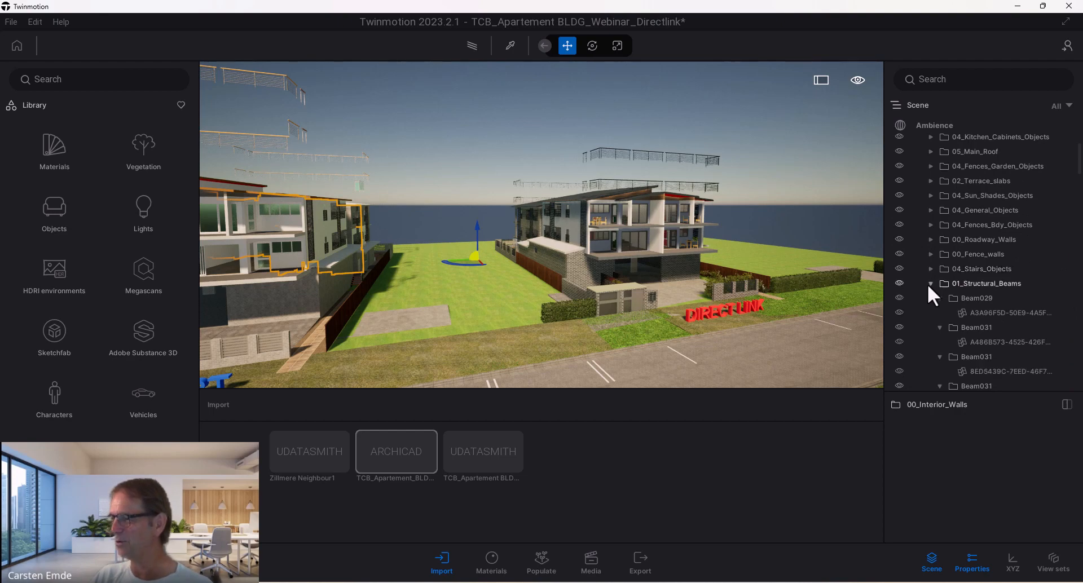
Step: Collapse the 01_Structural_Beams, 04_New_Stair_Objects, 00_Low_Garden_Walls, 02_Fixtures_slab and 02_Earth_Garden_slab folders
click(930, 283)
click(930, 298)
click(931, 312)
click(931, 327)
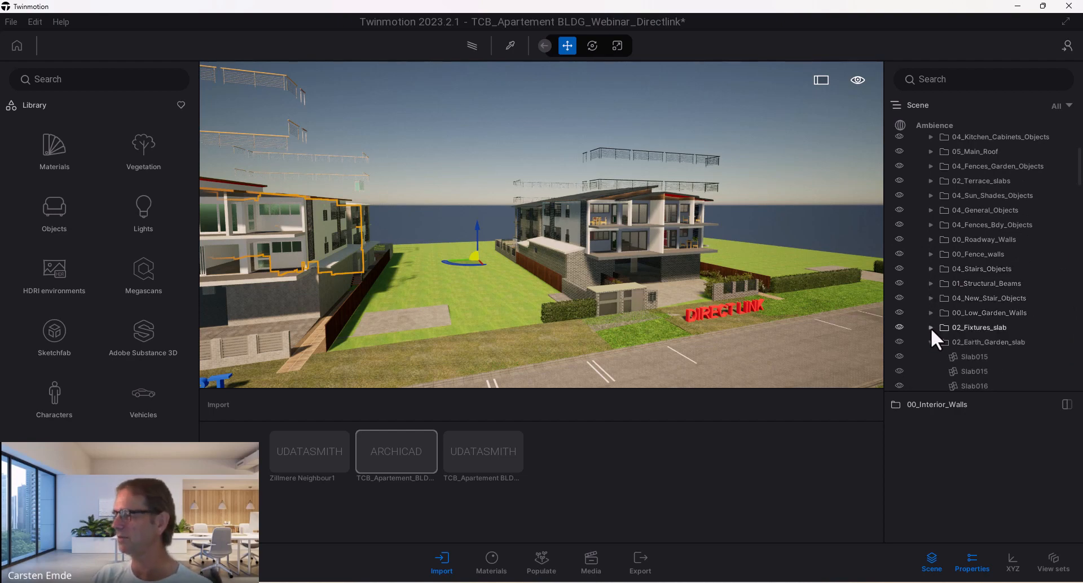
click(930, 342)
Step: Collapse the 04_Pergolas_Objects, 02_Ceiling_slabs and 04_Privacy_Screens_obj folders in the scene hierarchy
scroll(931, 345, down, 2)
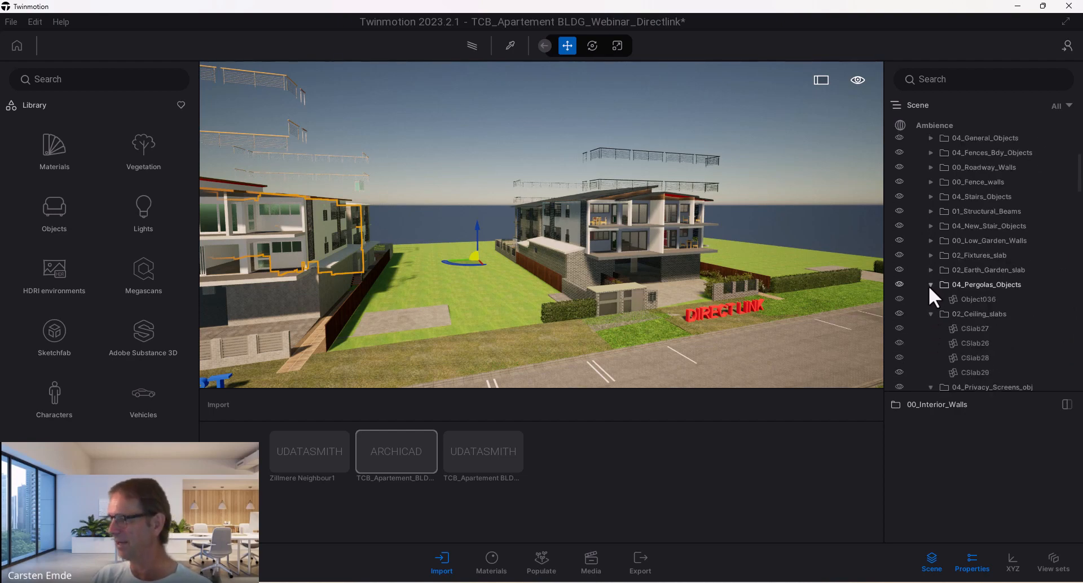
click(928, 285)
click(929, 300)
click(930, 315)
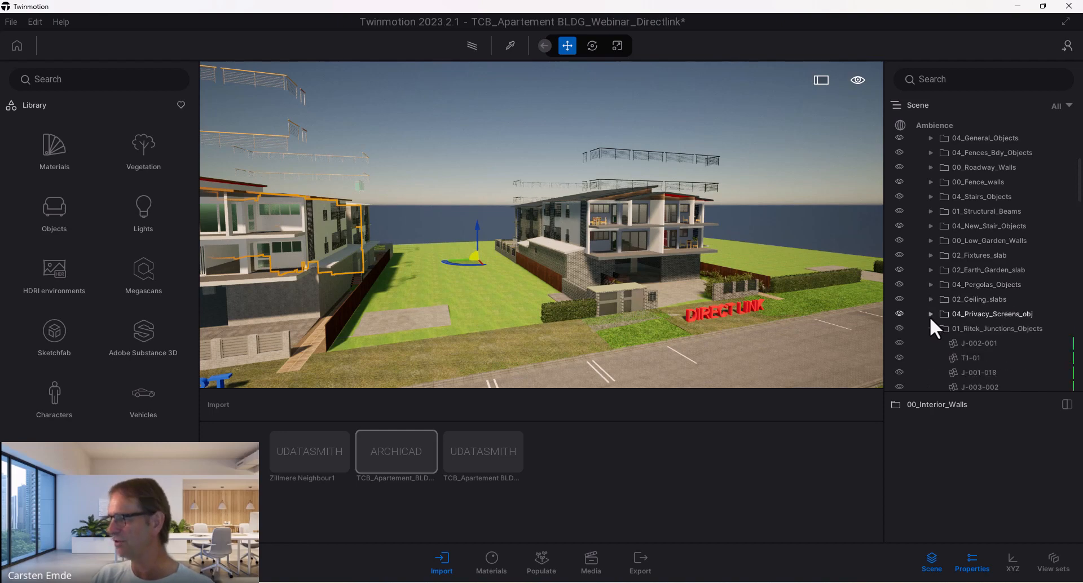
Step: Collapse the 01_Ritek_Junctions_Objects, 06_Adjoining_Property_Terrain and 06_Adjusted_Terrain folders in the scene hierarchy
click(931, 328)
click(931, 343)
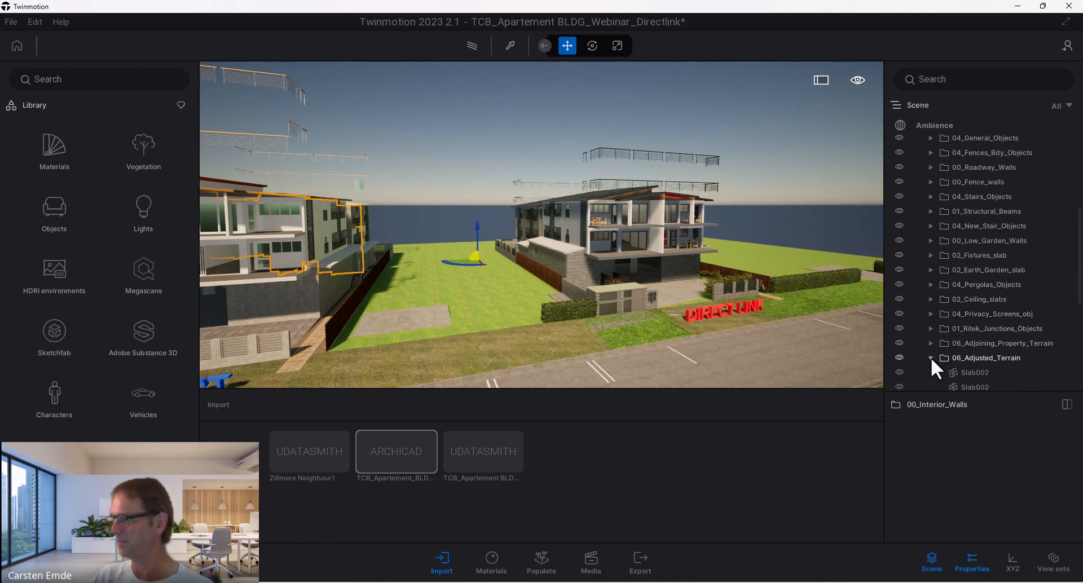
click(932, 358)
scroll(1017, 275, up, 3)
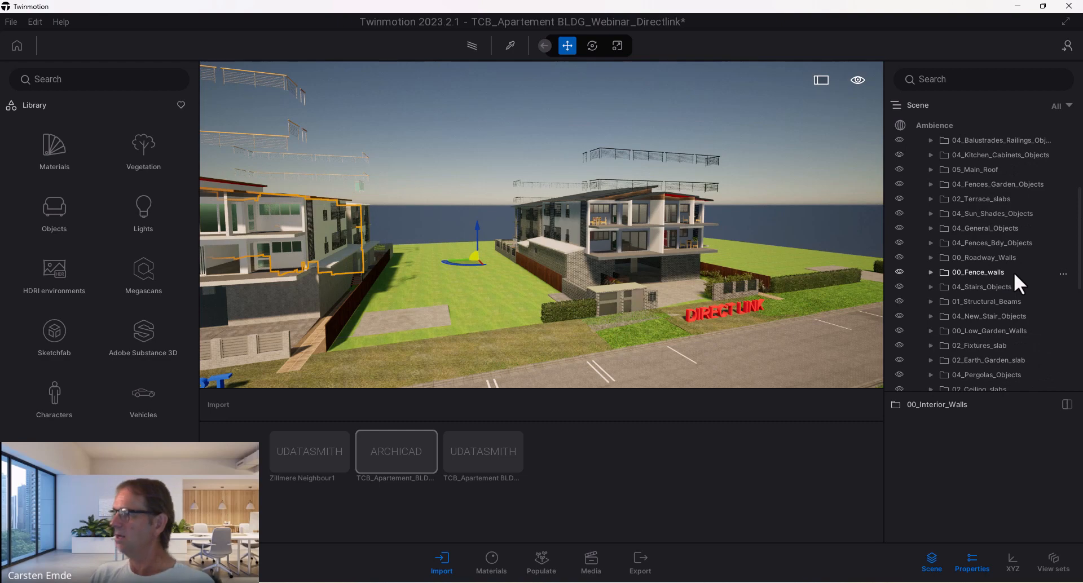
Step: Examine the Datasmith building's sun shades by selecting two objects inside the 04_Sun_Shades_Objects folder, and collapse the folder again
middle_drag(445, 305, 701, 274)
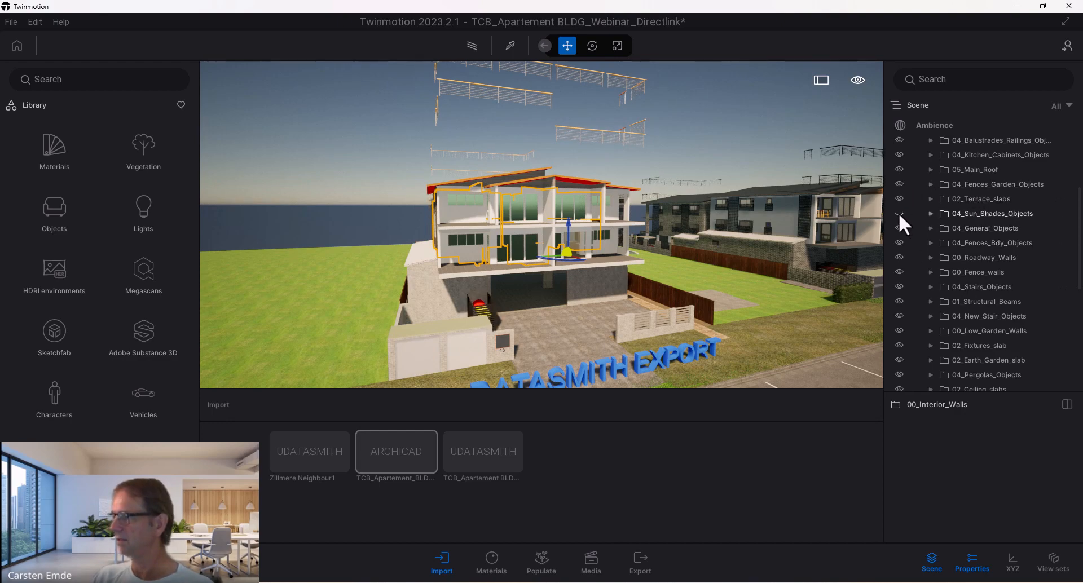
shift+middle_drag(634, 253, 594, 218)
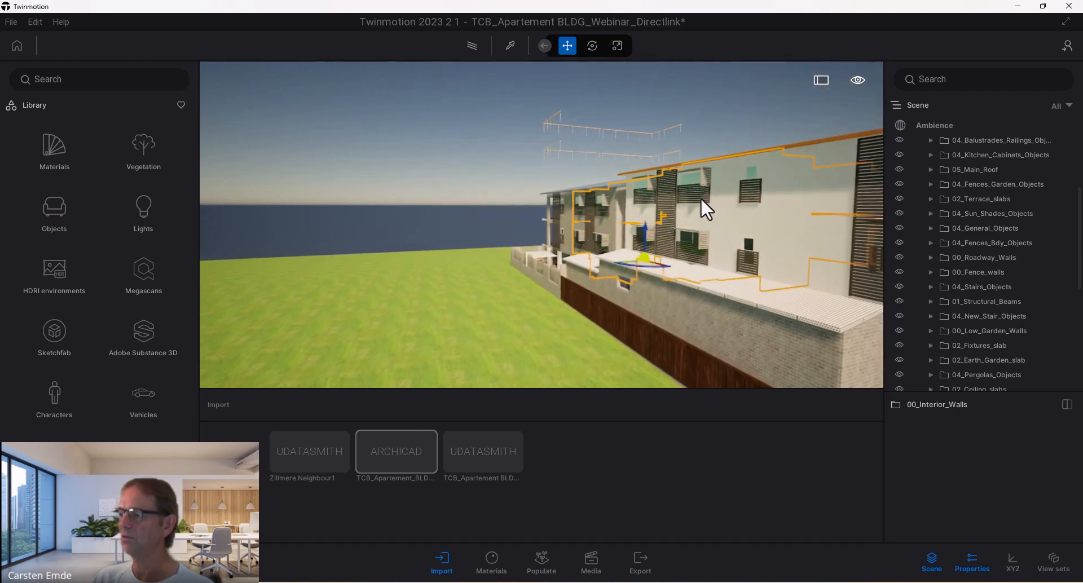
middle_drag(713, 206, 697, 216)
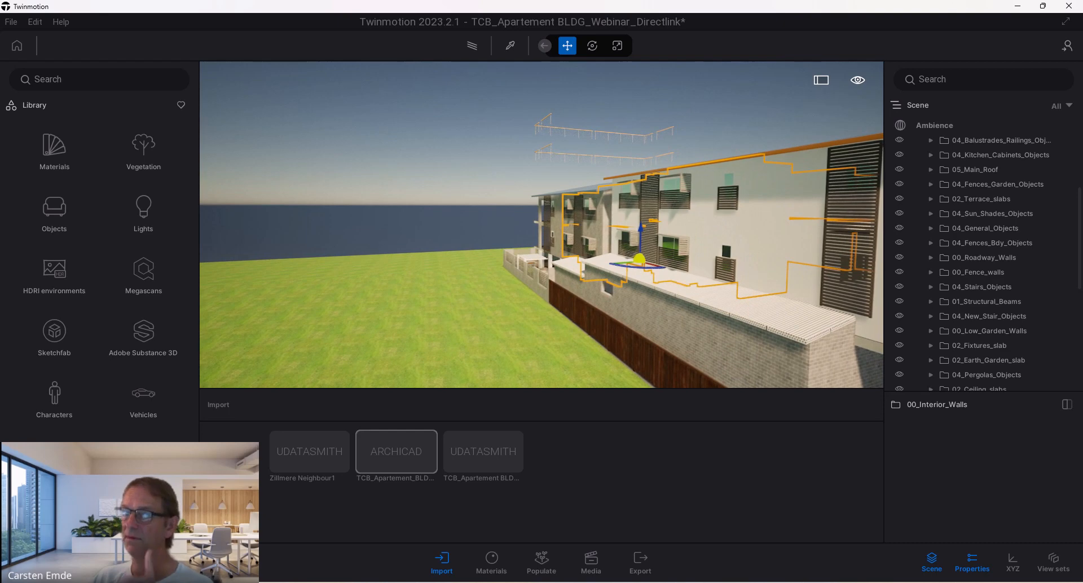
scroll(752, 205, up, 3)
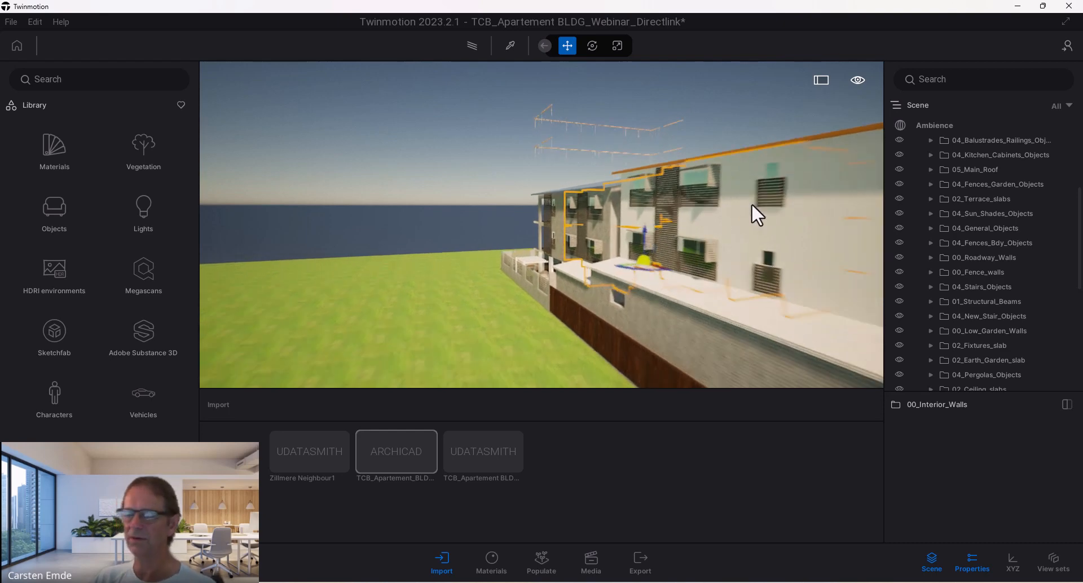
scroll(790, 203, down, 1)
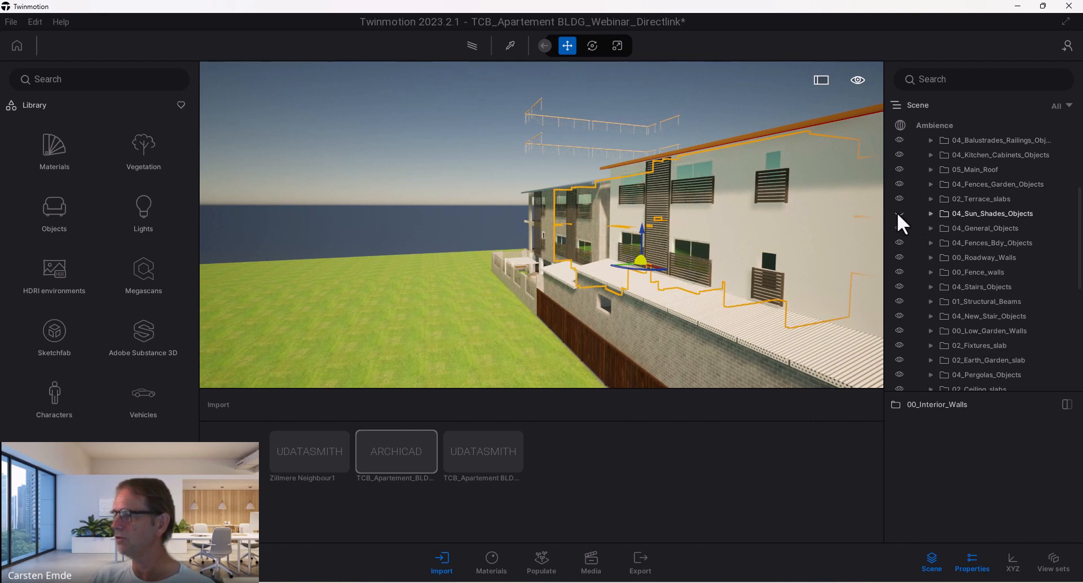
click(932, 214)
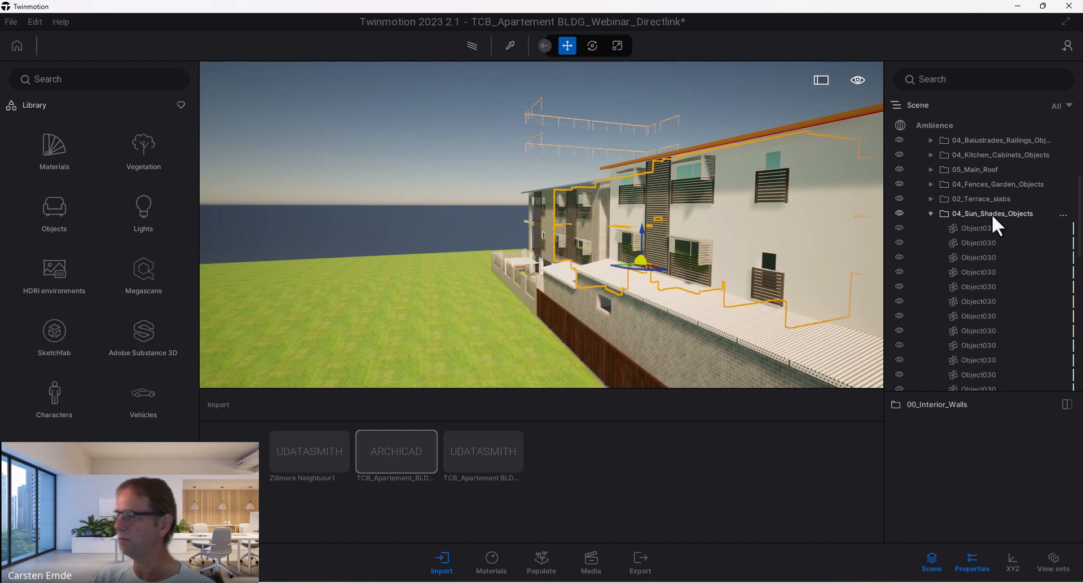
click(983, 257)
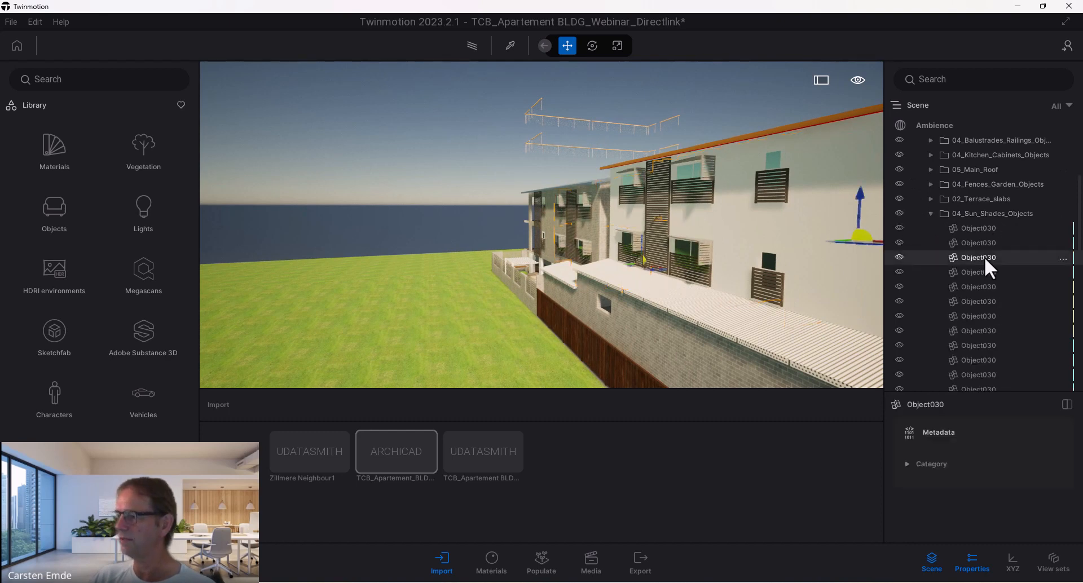
click(979, 360)
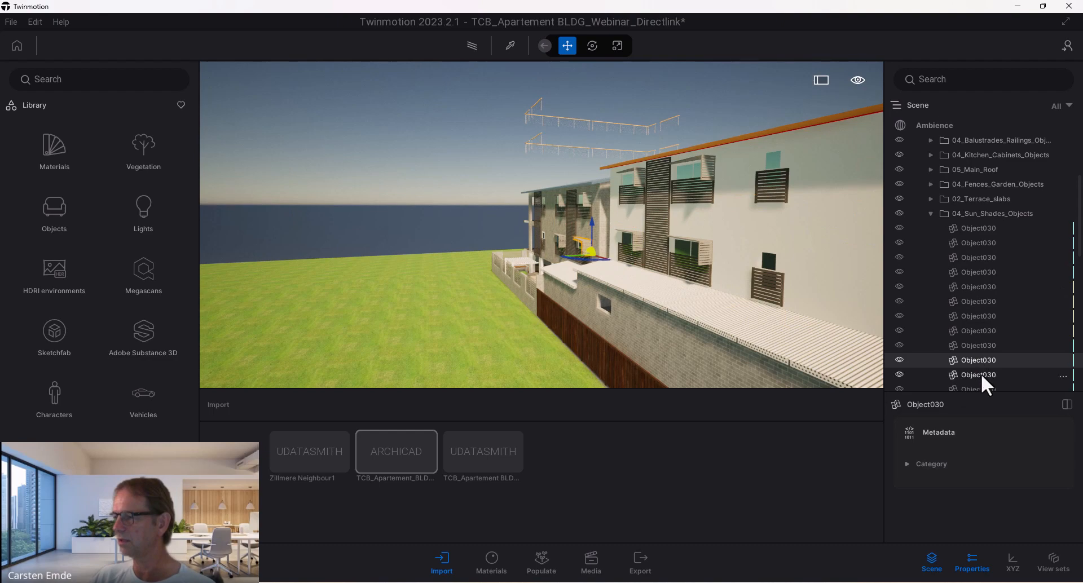
click(932, 214)
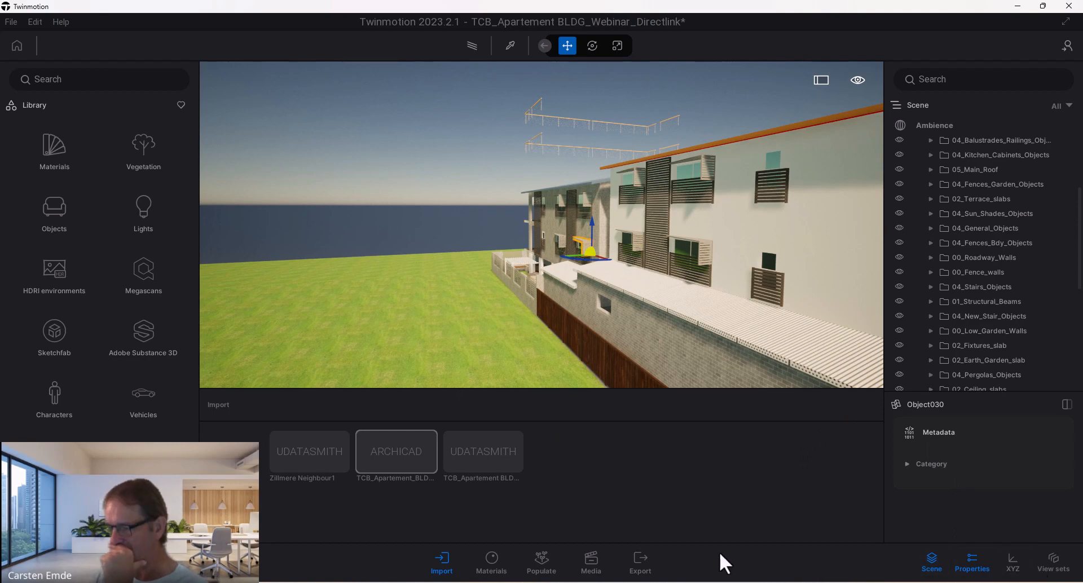
Step: Switch to the Archicad apartment building project and accept the layer settings
mouse_move(616, 582)
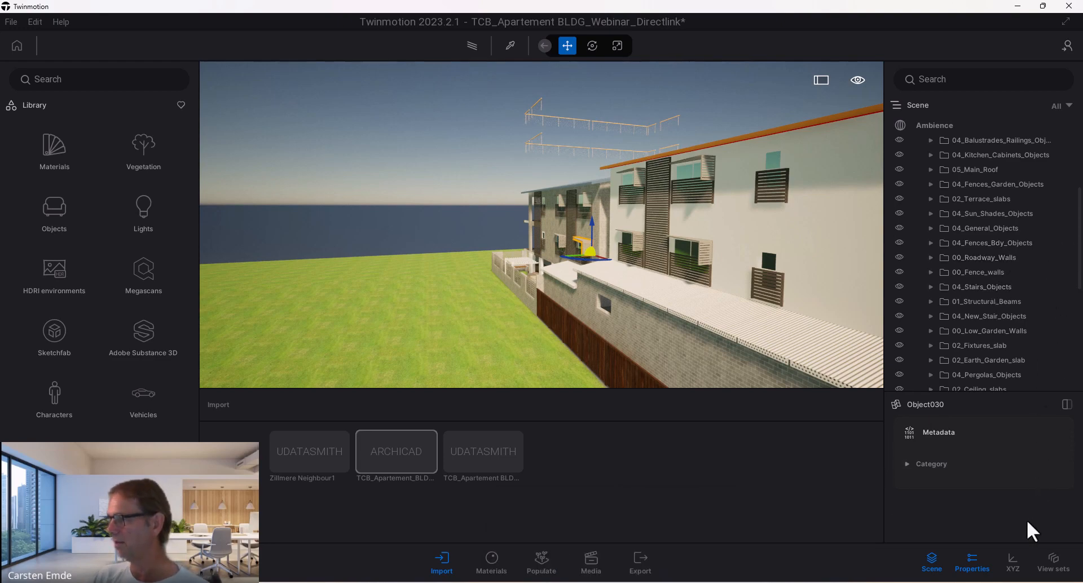
click(1056, 566)
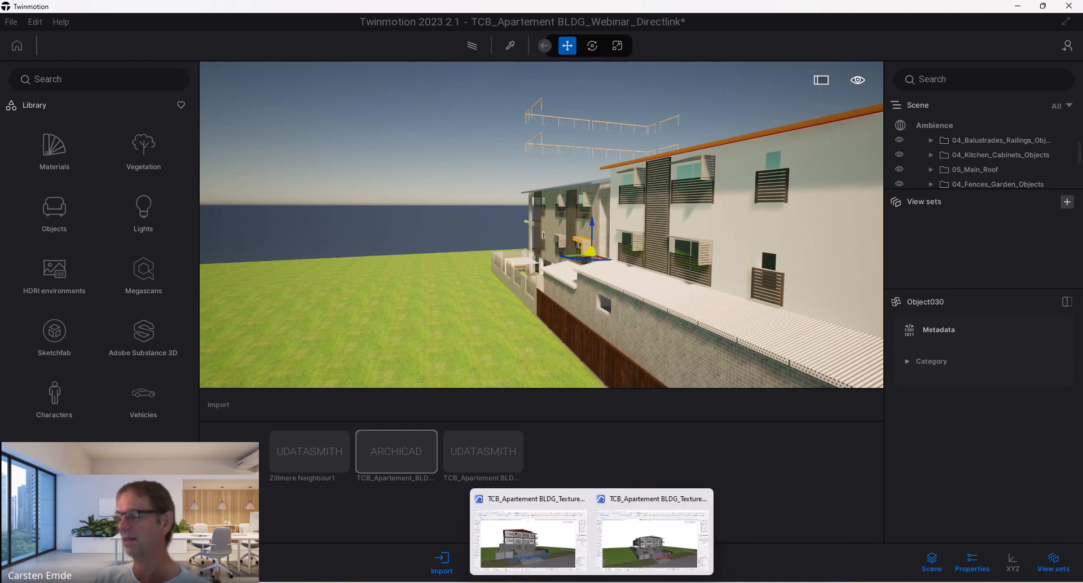
click(638, 542)
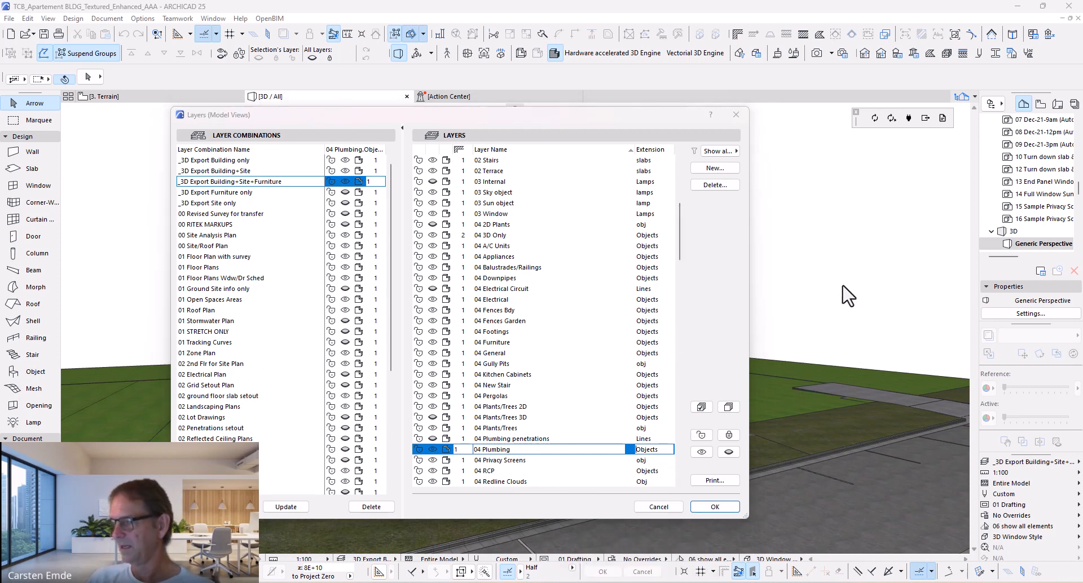
click(717, 507)
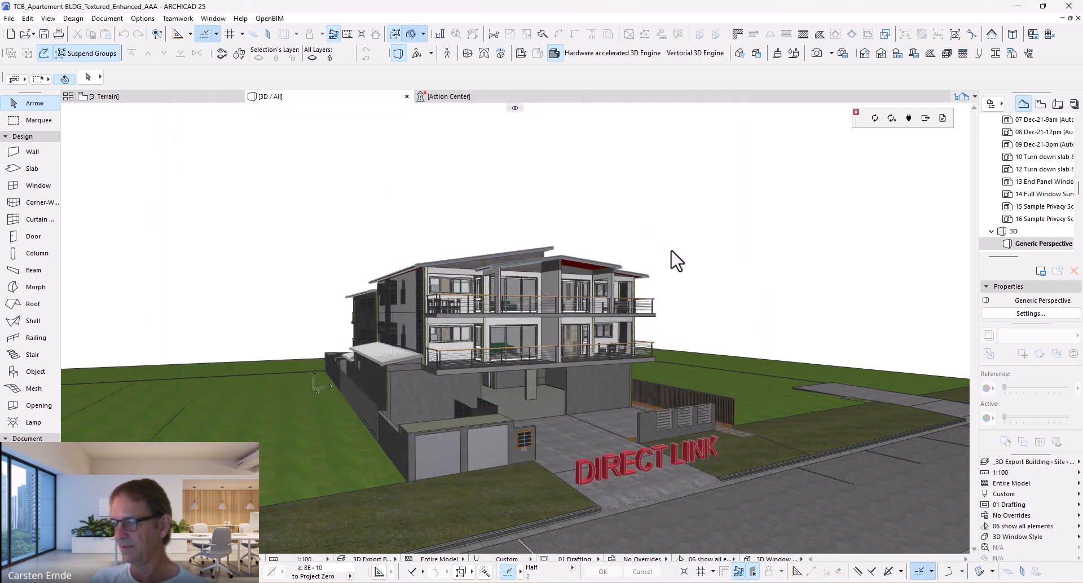
Step: Select the free-standing interior wall behind the dining table and turn off Suspend Groups to include its whole wall group
scroll(550, 335, up, 2)
scroll(543, 328, up, 5)
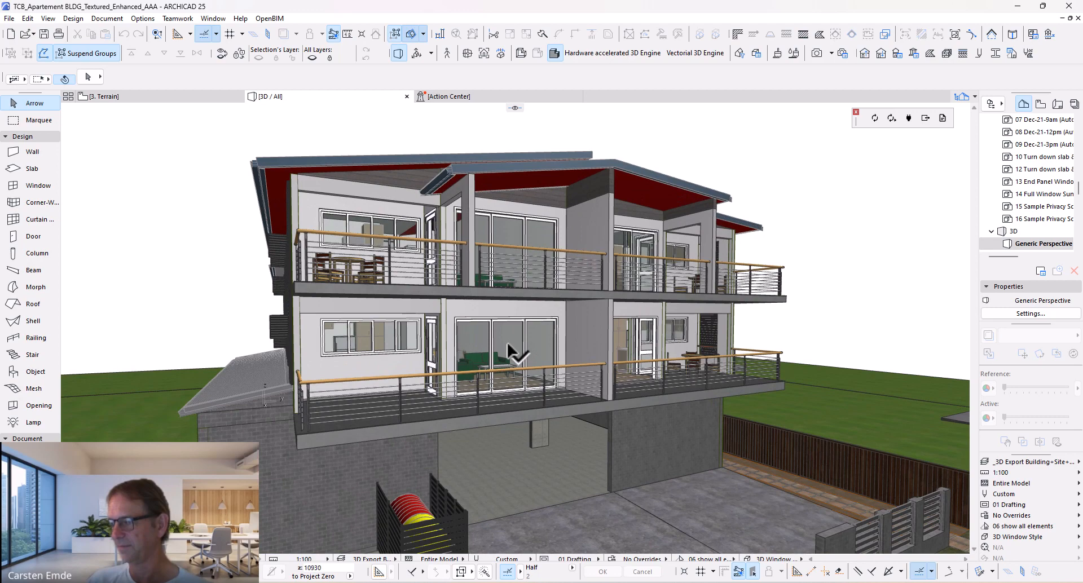
scroll(507, 342, up, 5)
scroll(498, 341, up, 5)
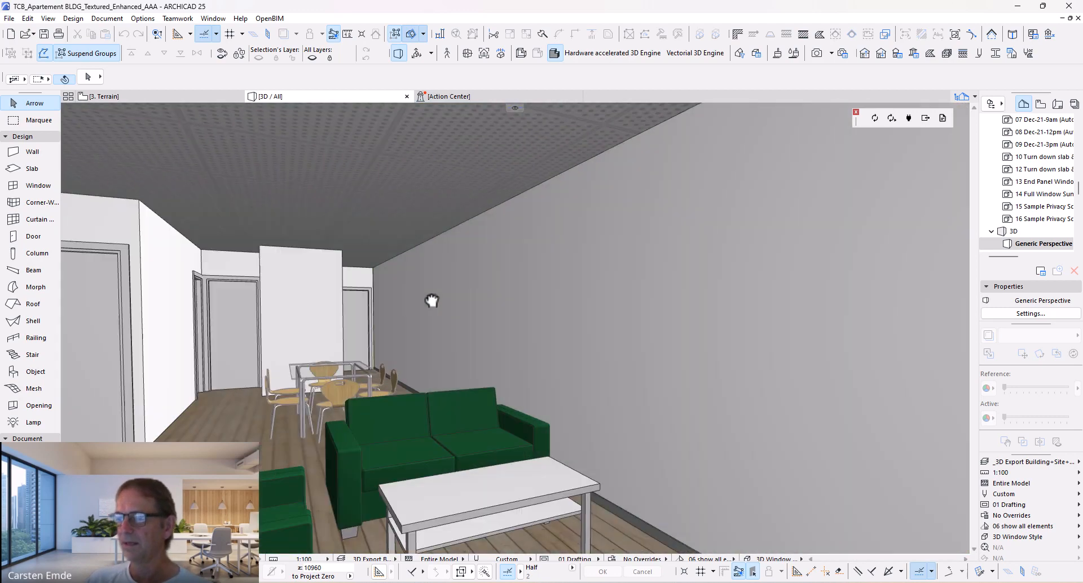
click(427, 289)
click(311, 305)
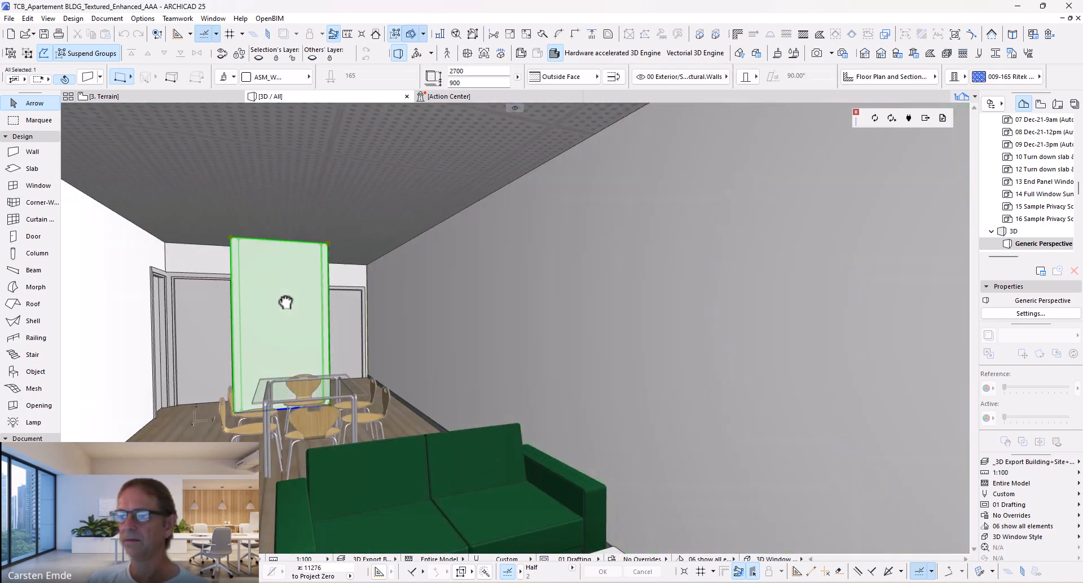
click(93, 53)
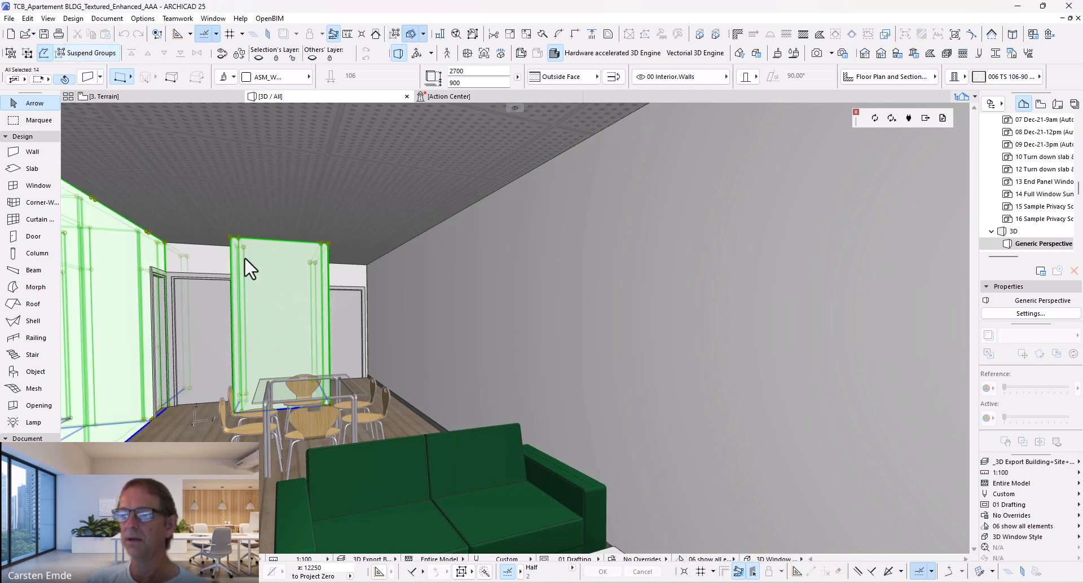
Step: Show only the selected interior walls in the 3D window and view them from outside
key(F5)
scroll(617, 380, down, 5)
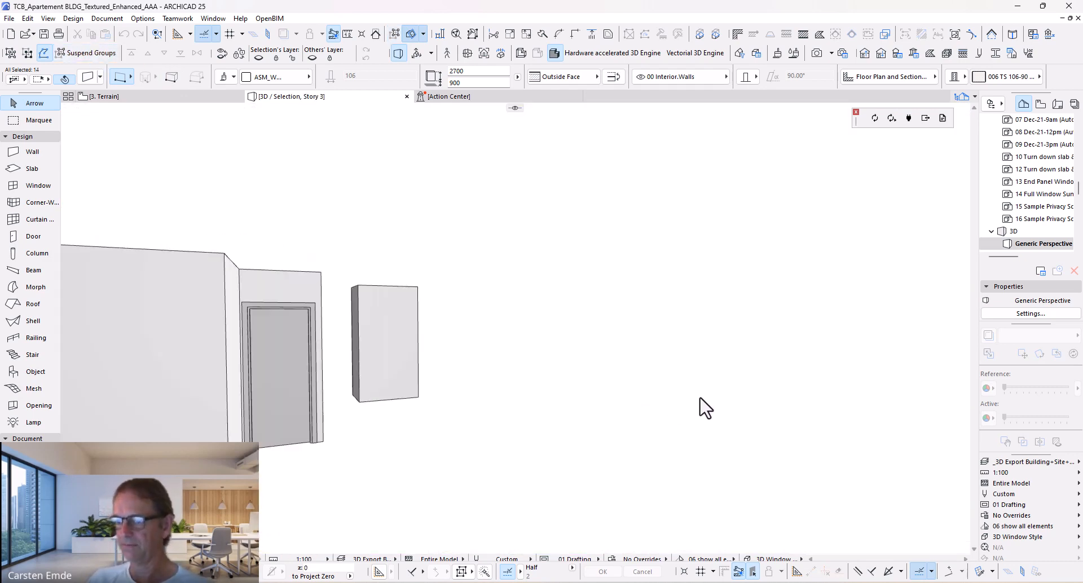
middle_drag(479, 429, 603, 471)
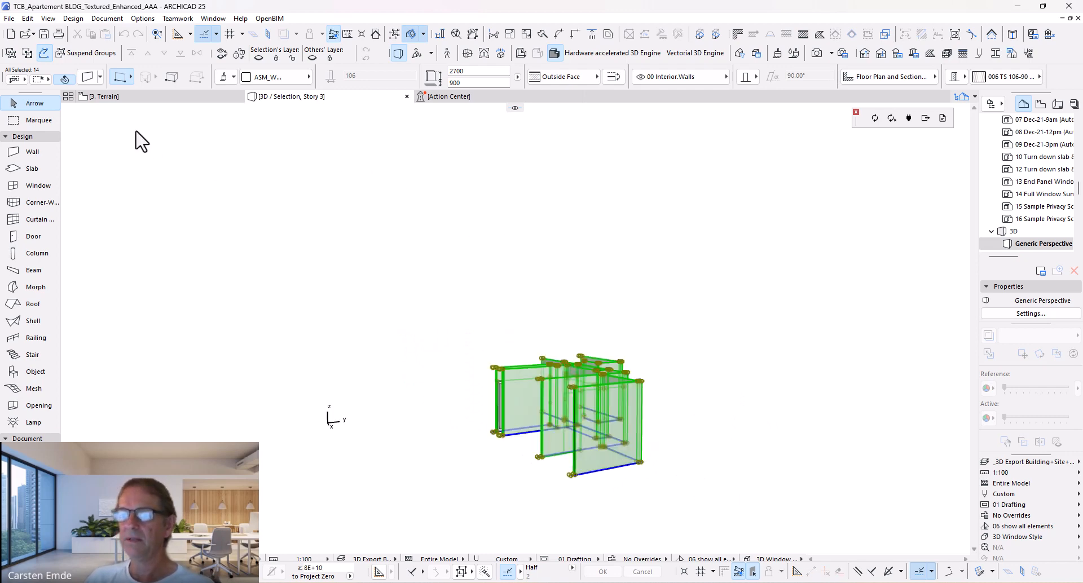
Step: Save the isolated walls as the Datasmith file TCB_Apartement BLDG_Textured_Export_WALL TEST.udatasmith in the WEBINARS folder
click(12, 18)
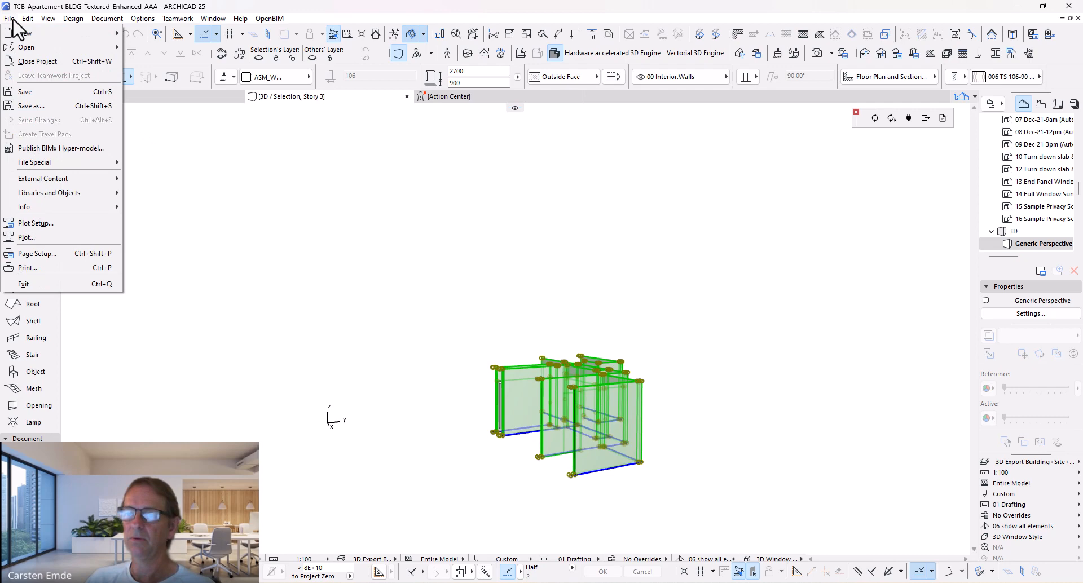
click(25, 106)
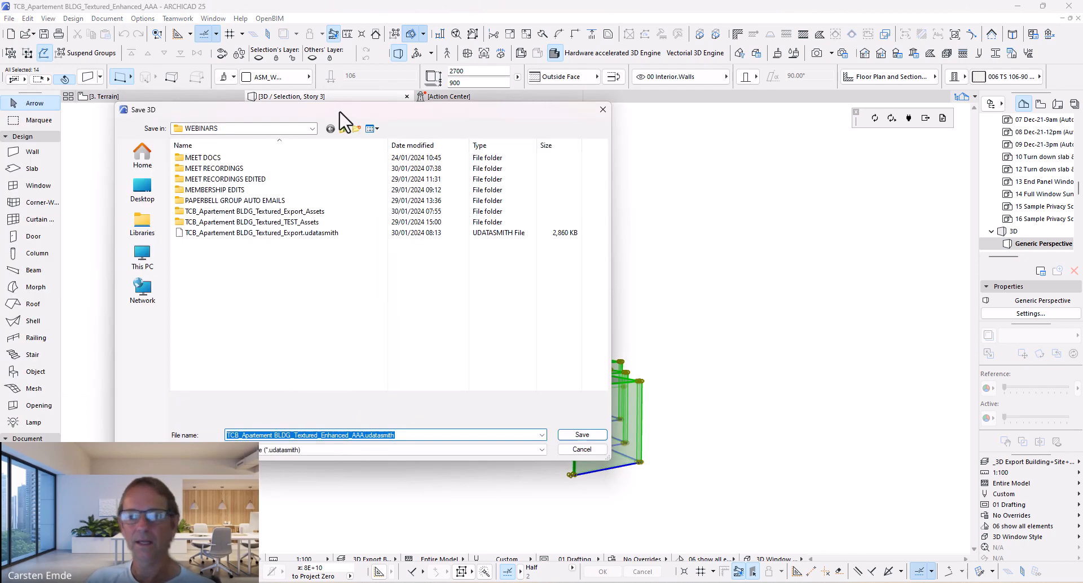
click(500, 220)
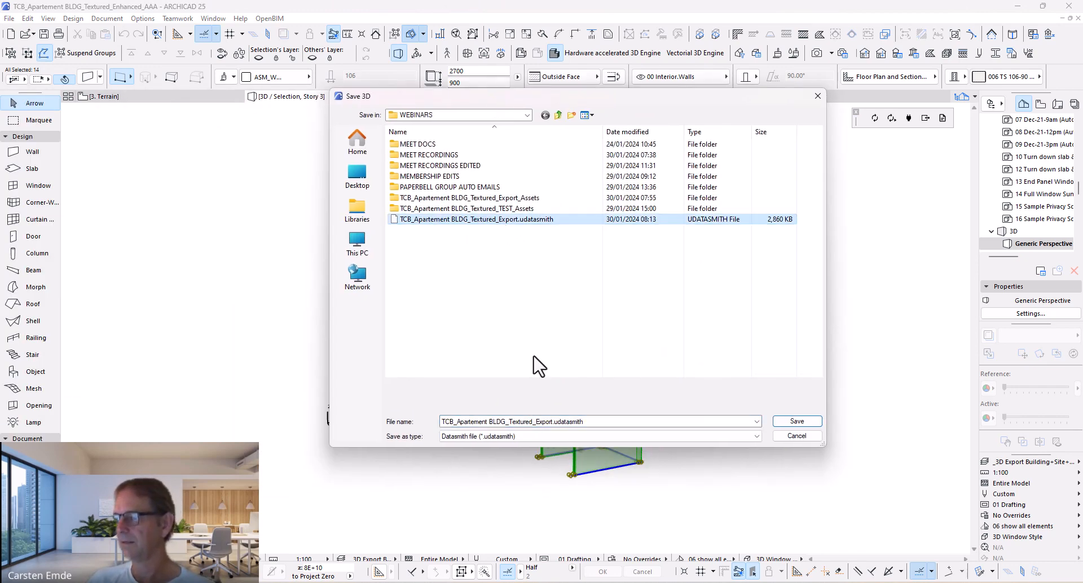
click(551, 422)
click(553, 422)
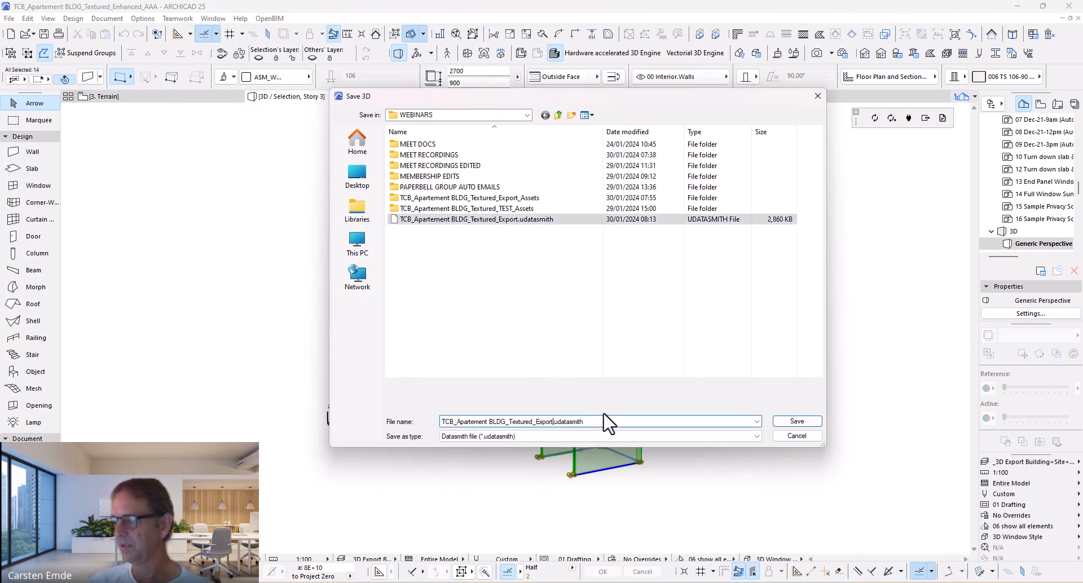
text(_WALL)
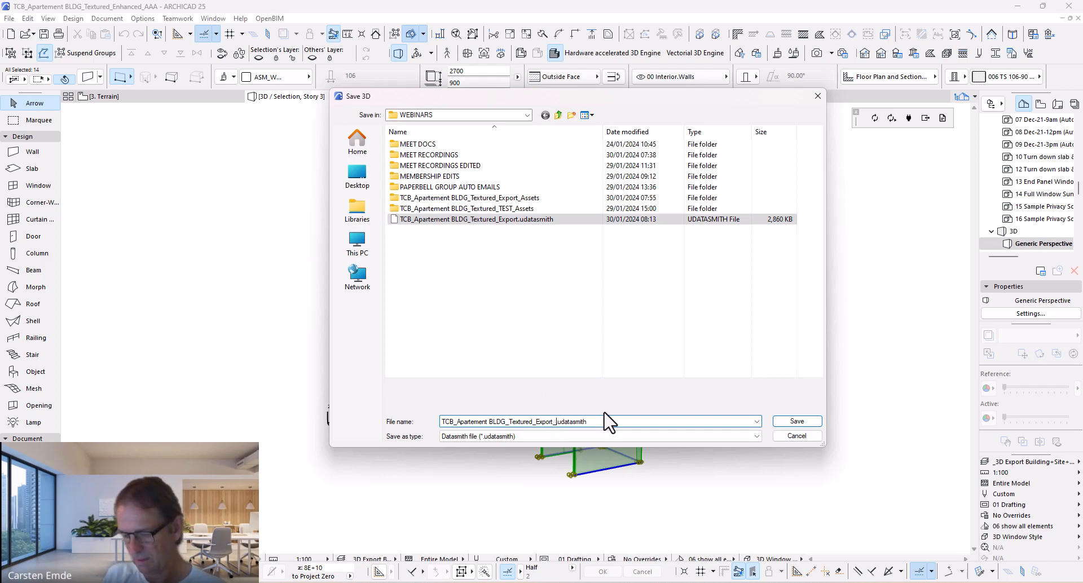
text( TEST)
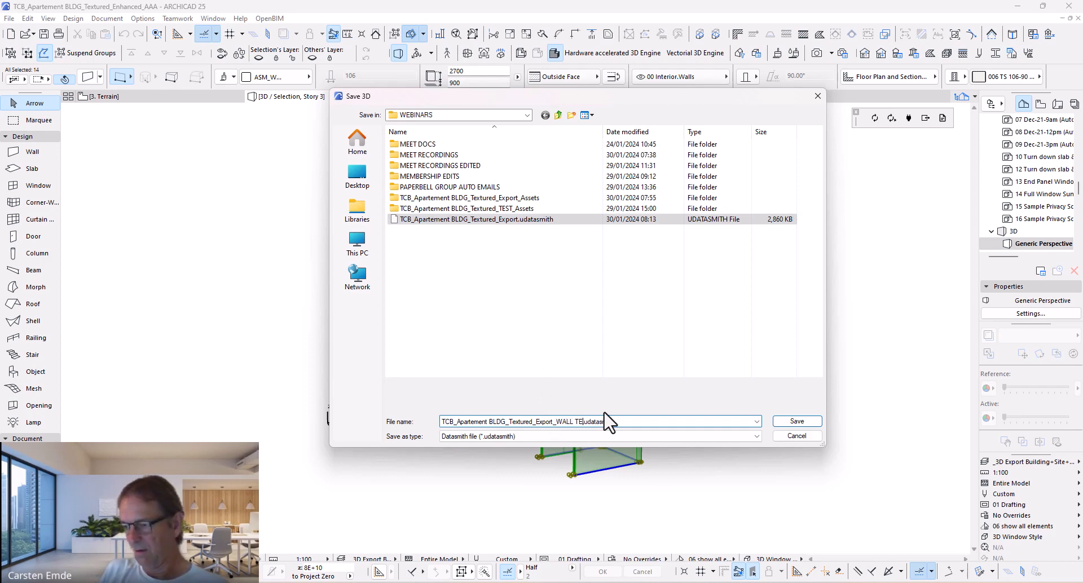
click(803, 425)
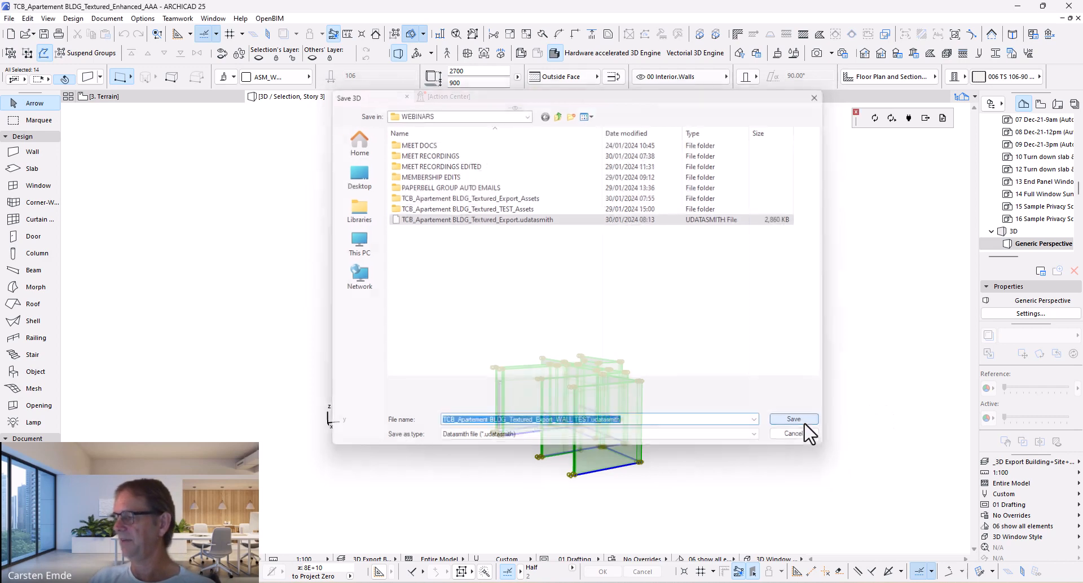
Step: Switch to the Twinmotion Directlink project and choose TCB_Apartement BLDG_Textured_Export_WALL TEST.udatasmith from the WEBINARS folder as a new geometry import
mouse_move(617, 582)
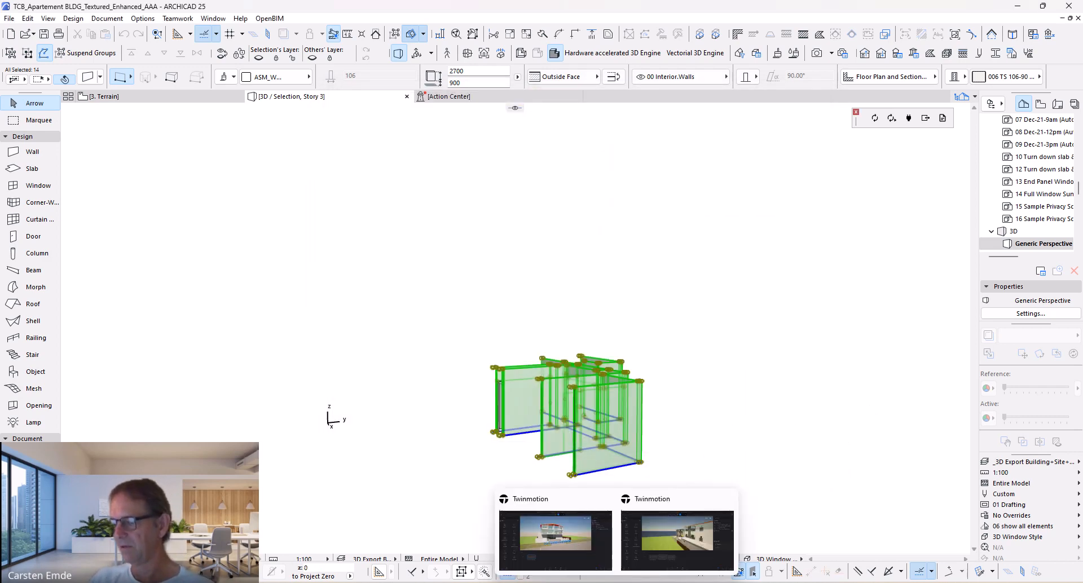
click(649, 541)
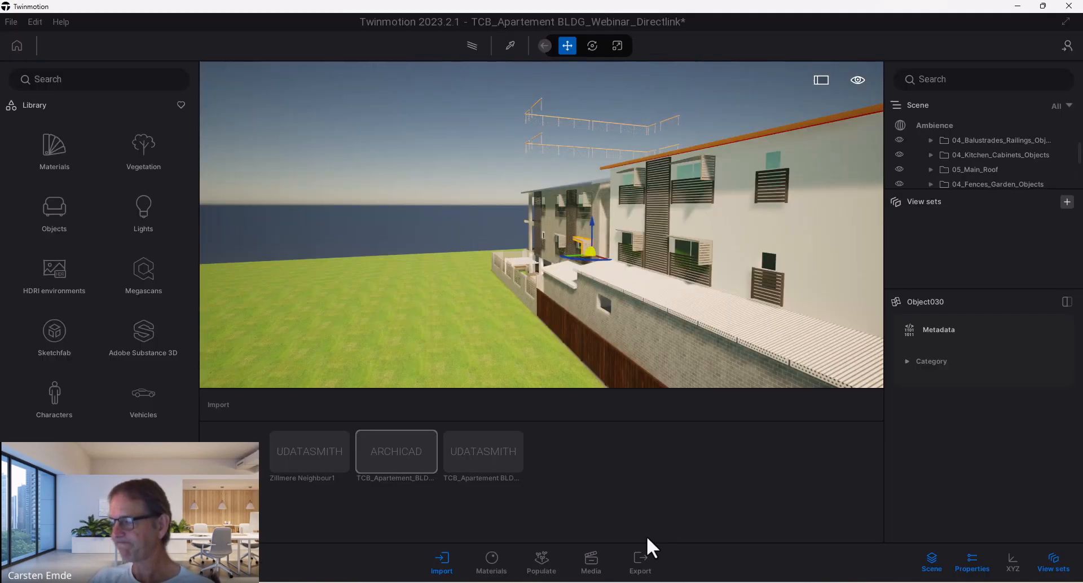
click(229, 451)
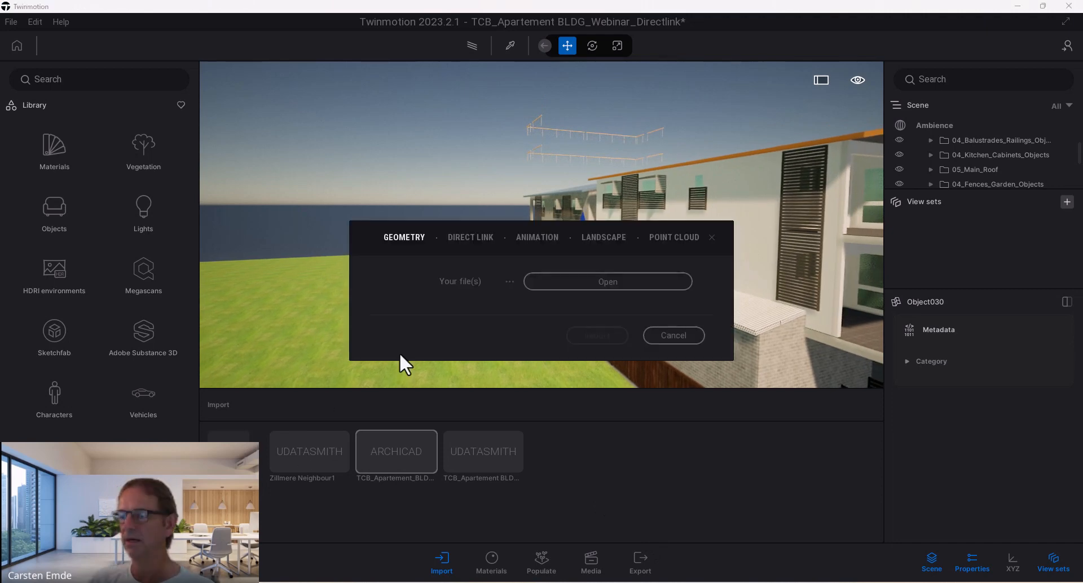
click(569, 282)
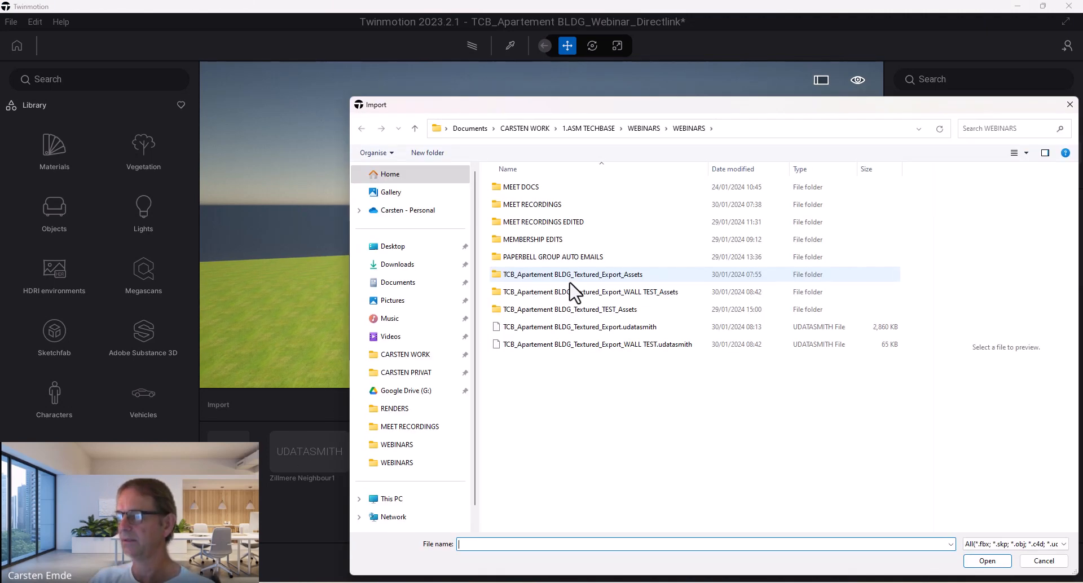
click(641, 345)
click(987, 561)
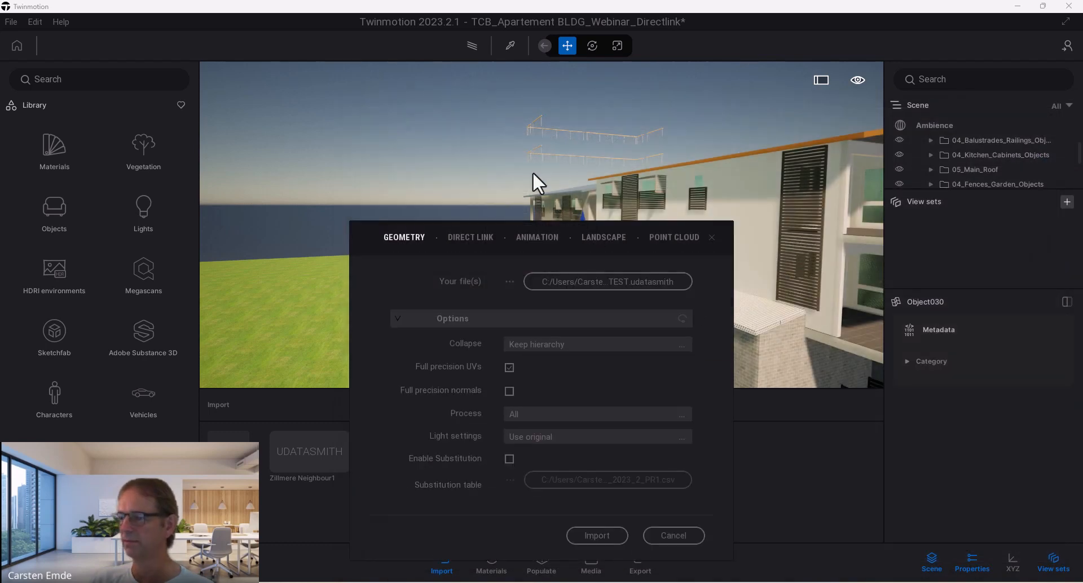
Step: Import the wall test file with Collapse kept at Keep hierarchy, using the scene material for all material conflicts
click(562, 348)
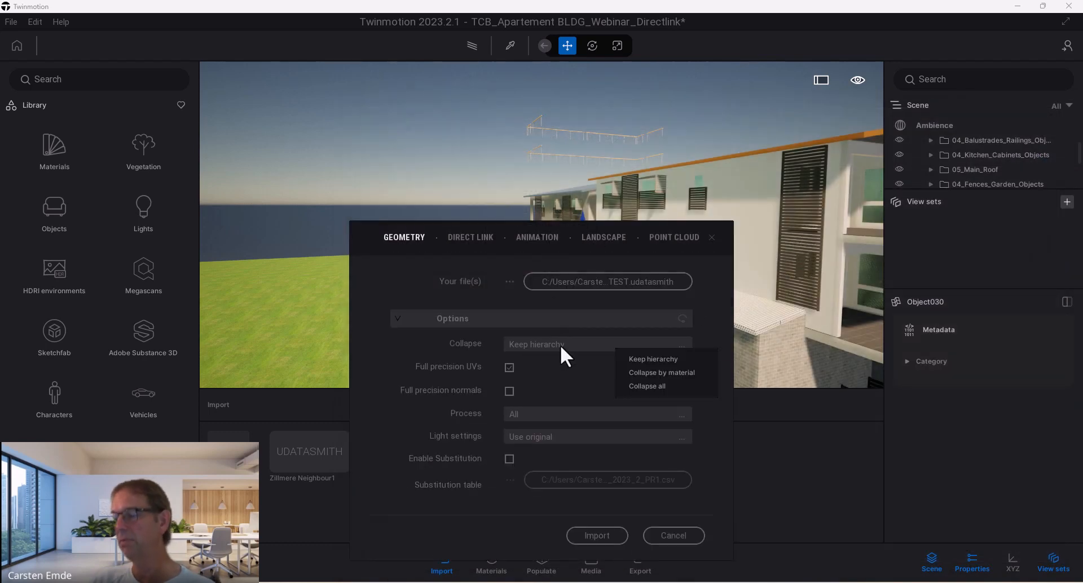
click(717, 492)
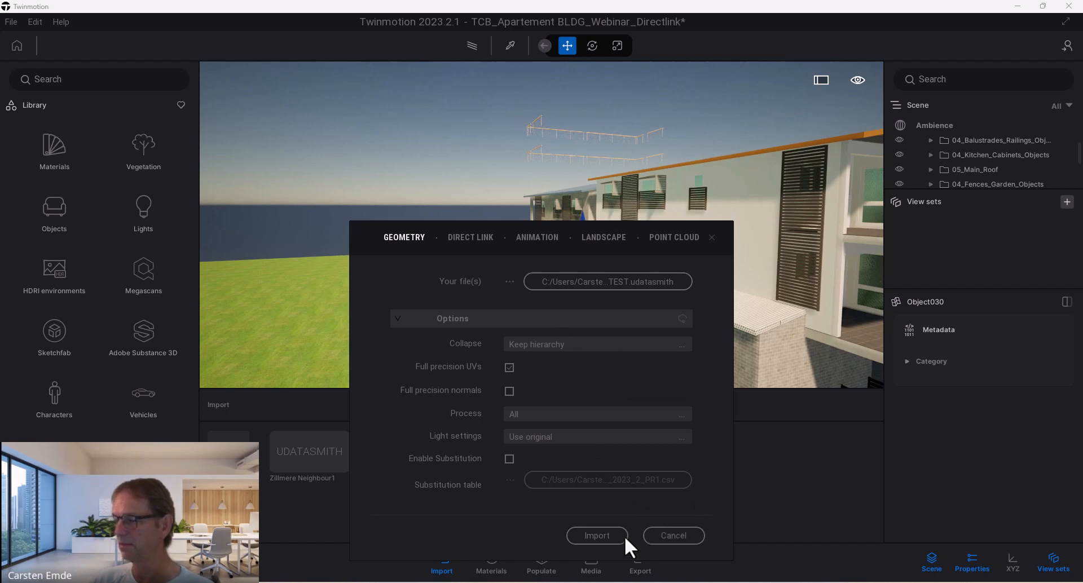
click(608, 536)
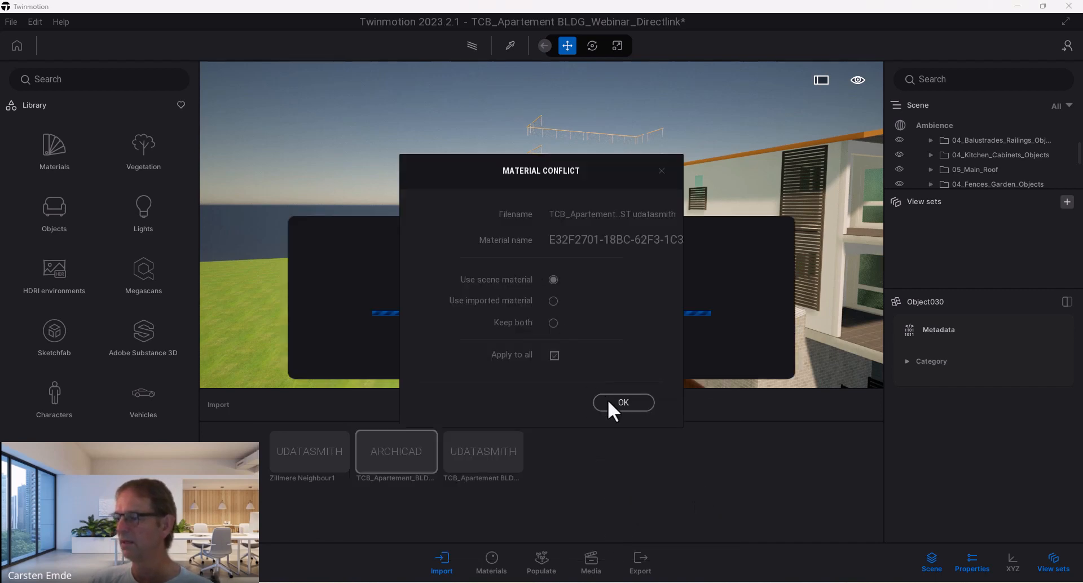
click(620, 403)
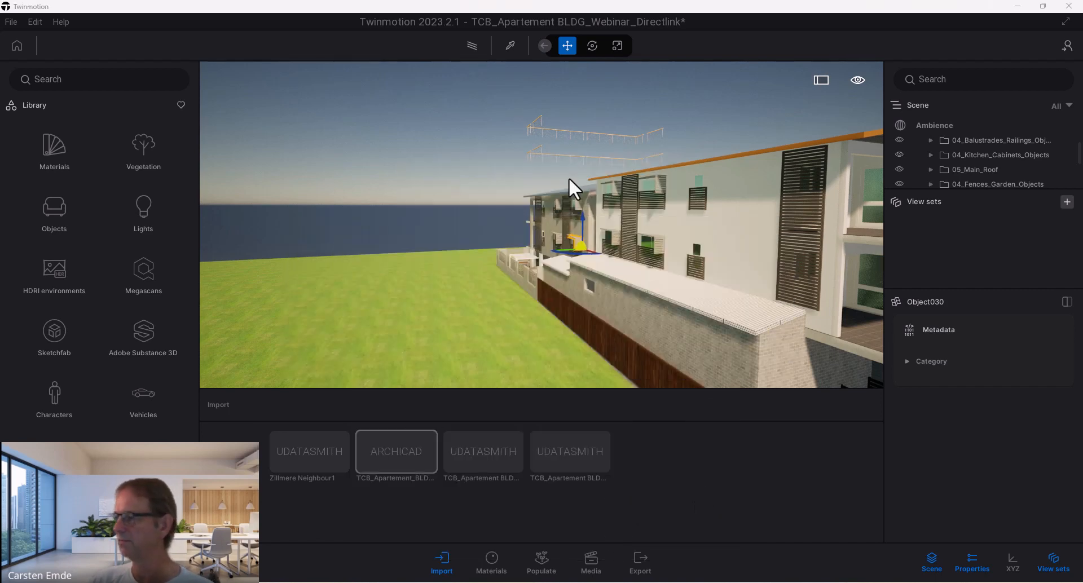
Step: Hide the view sets and enlarge the scene list to reach the NEIGHBOUR HOUSES folder holding the imported walls
scroll(487, 300, down, 3)
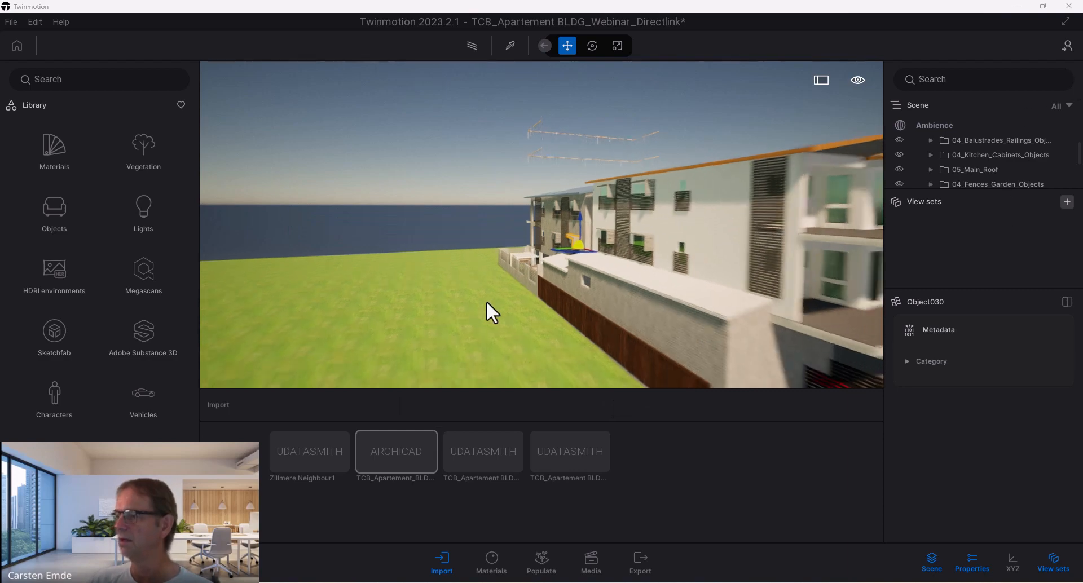
middle_drag(733, 268, 656, 206)
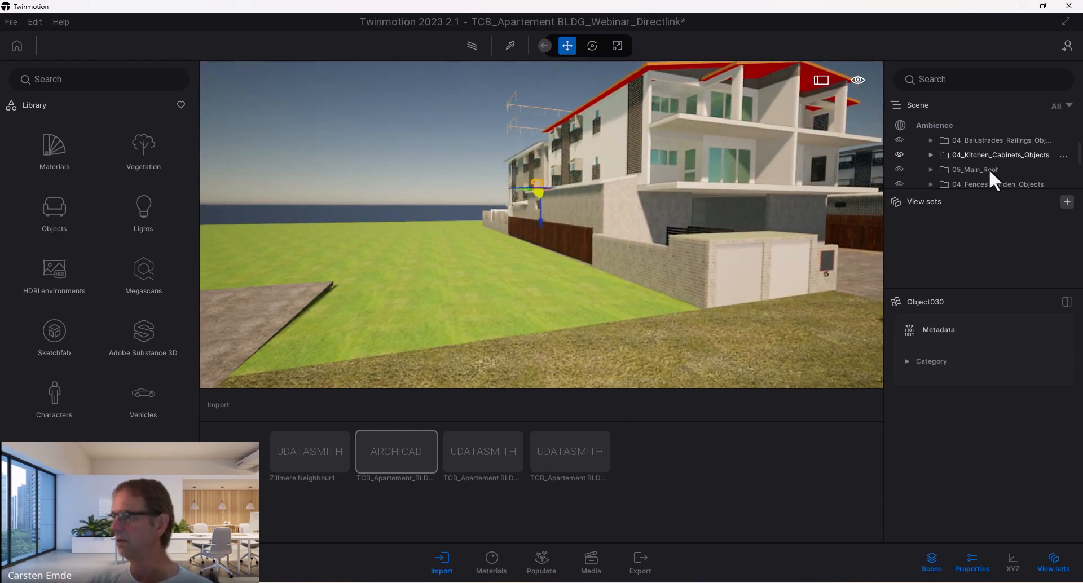
click(1054, 562)
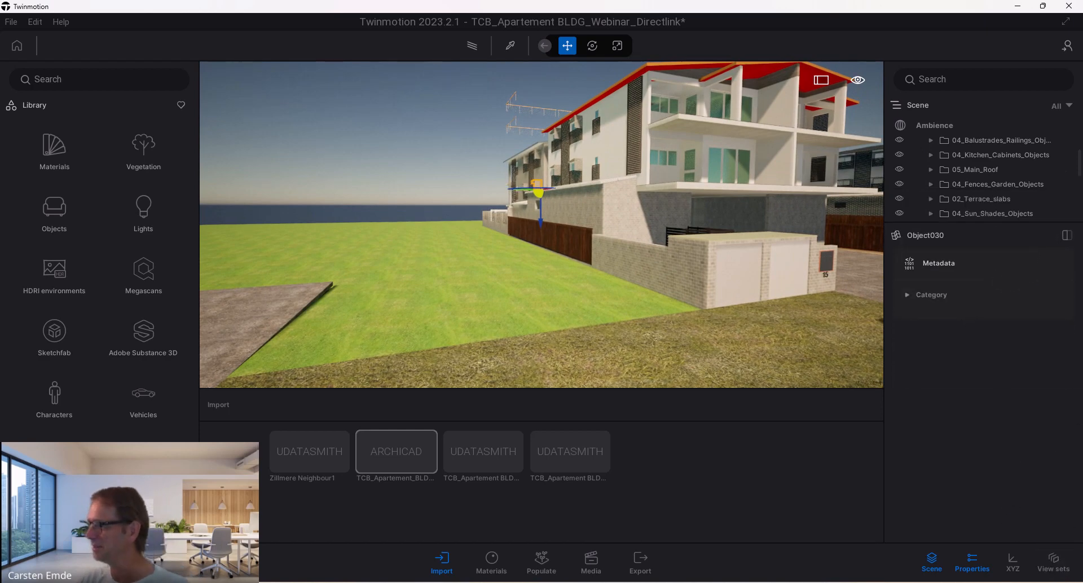
click(1053, 561)
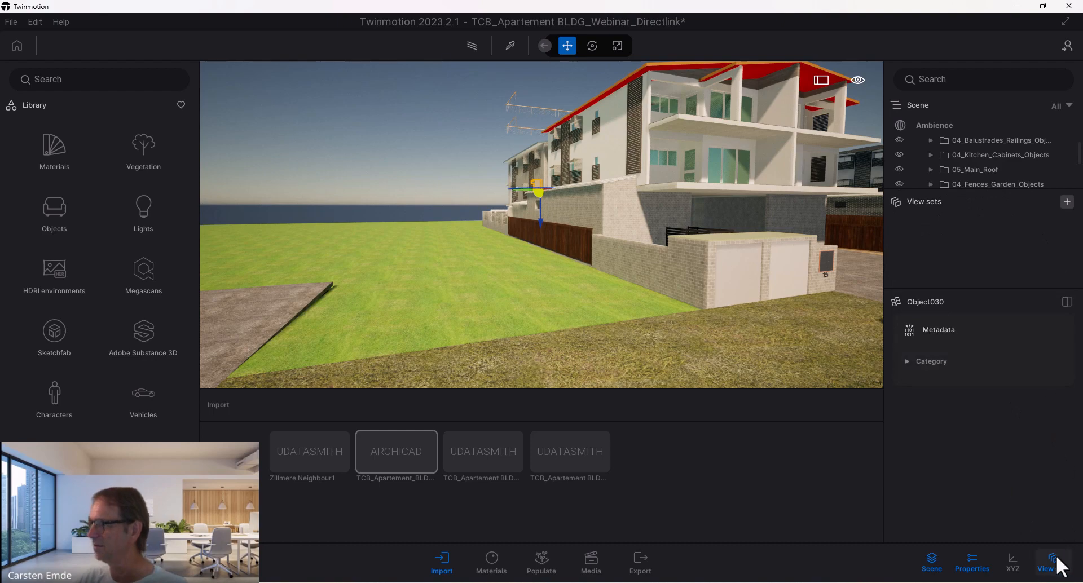
click(1054, 561)
drag(1038, 224, 1033, 473)
scroll(1014, 361, down, 5)
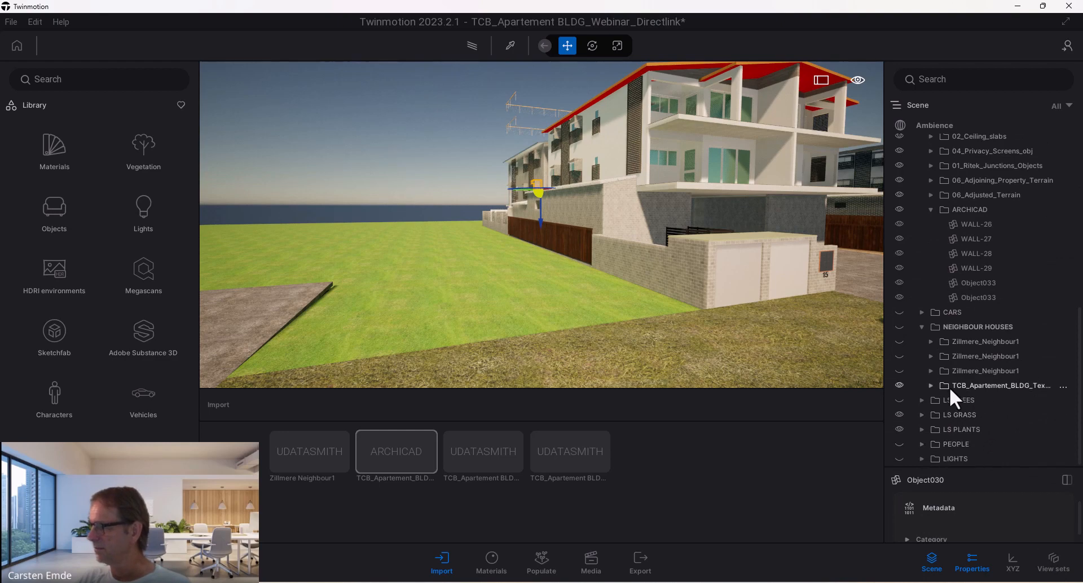
Step: Expand the imported WALL_TEST folder, check the walls inside it, and select its 00_Interior_Walls subfolder
click(1005, 387)
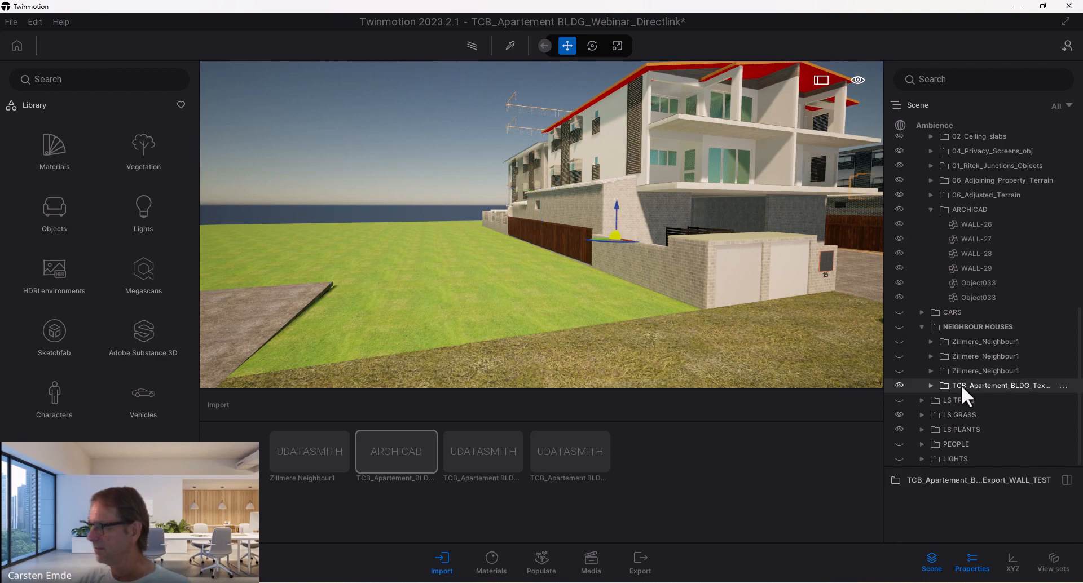
click(931, 386)
scroll(1000, 378, down, 3)
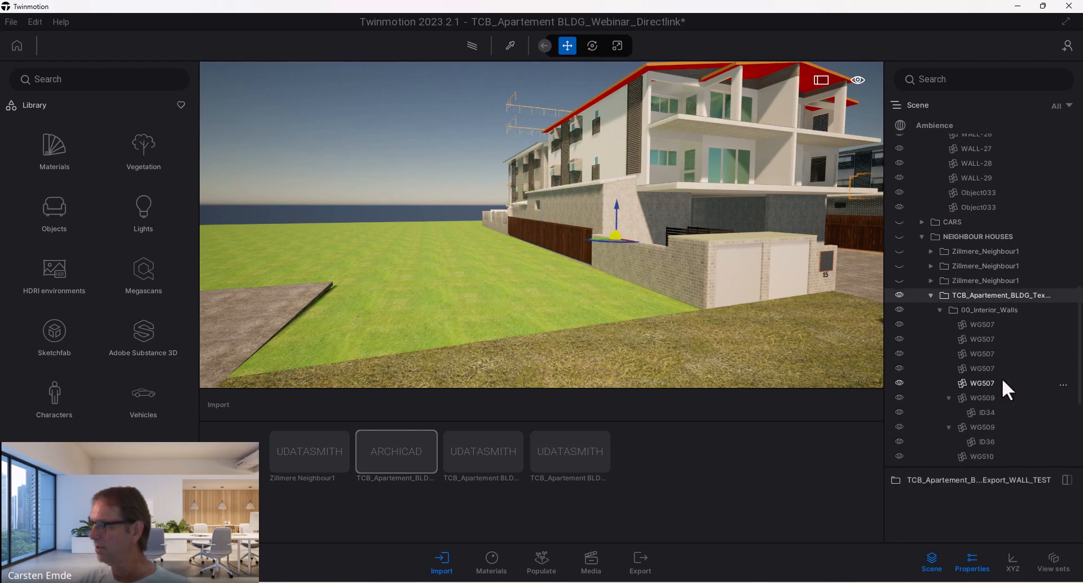
scroll(1002, 378, down, 3)
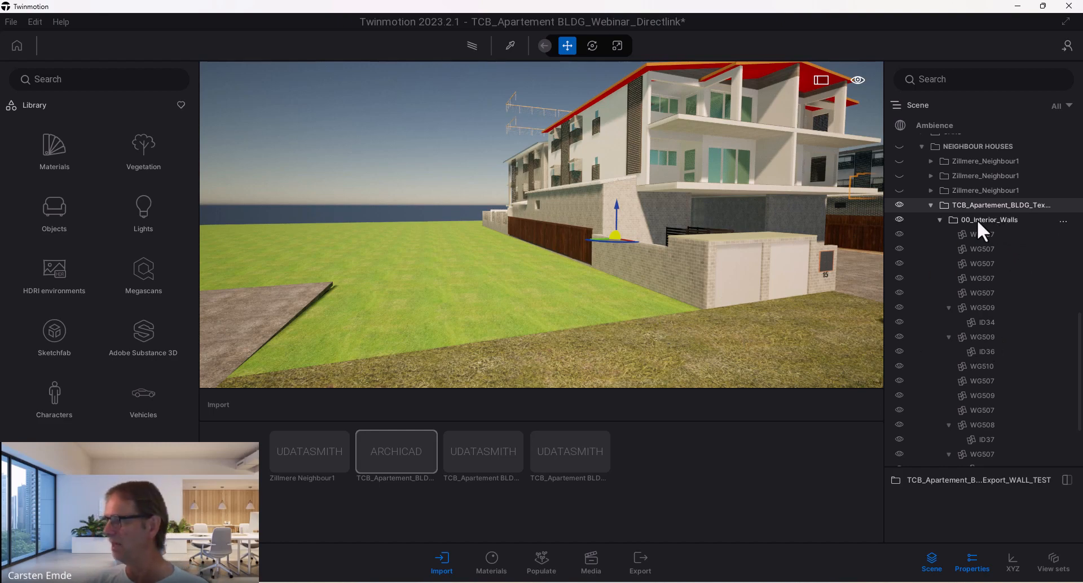
click(941, 220)
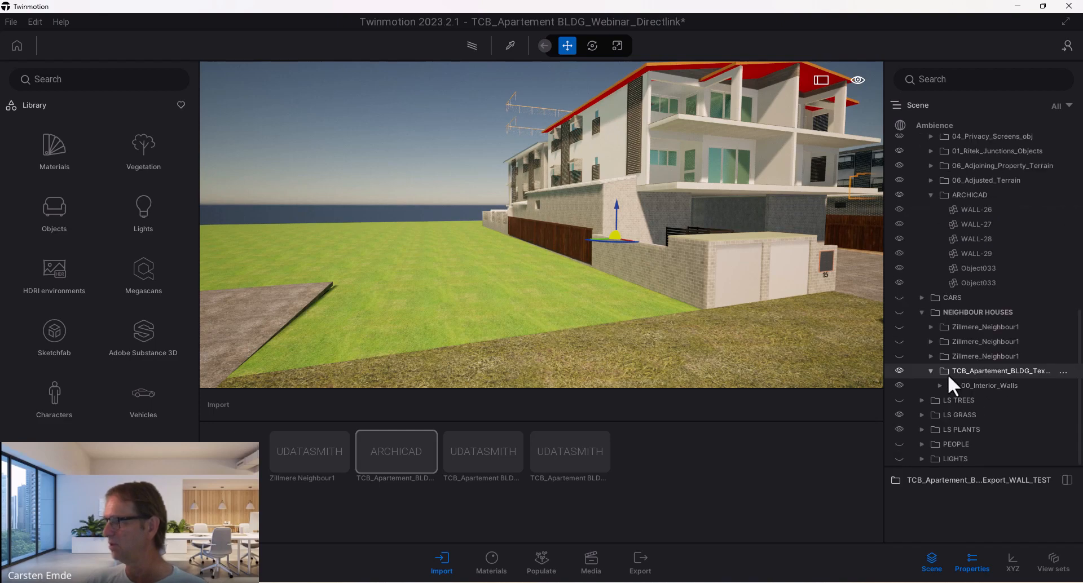
click(964, 390)
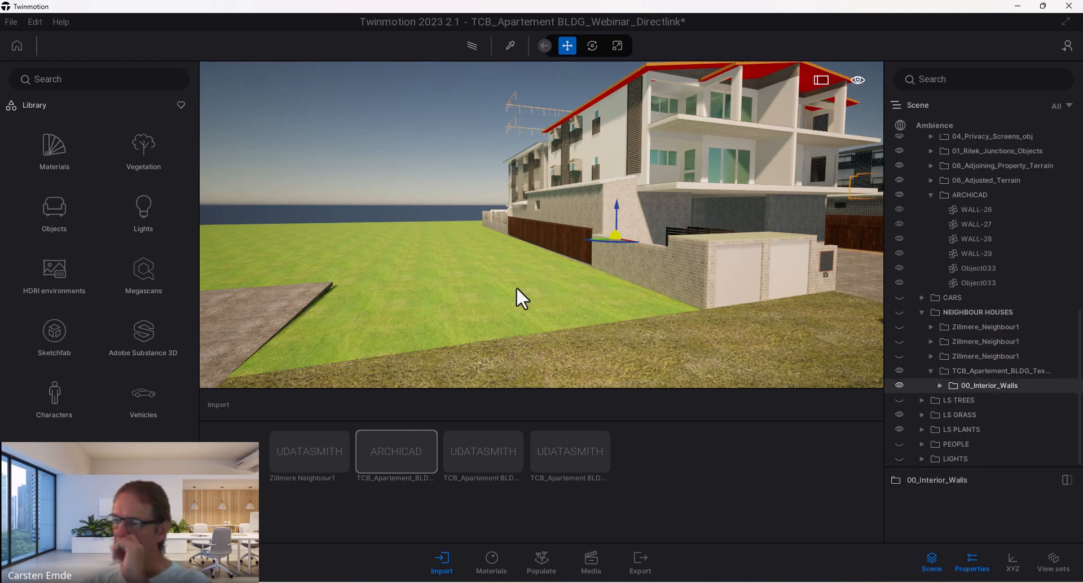
Step: Examine the imported interior walls in the scene and their individual entries under 00_Interior_Walls, with both buildings in view
scroll(686, 236, down, 3)
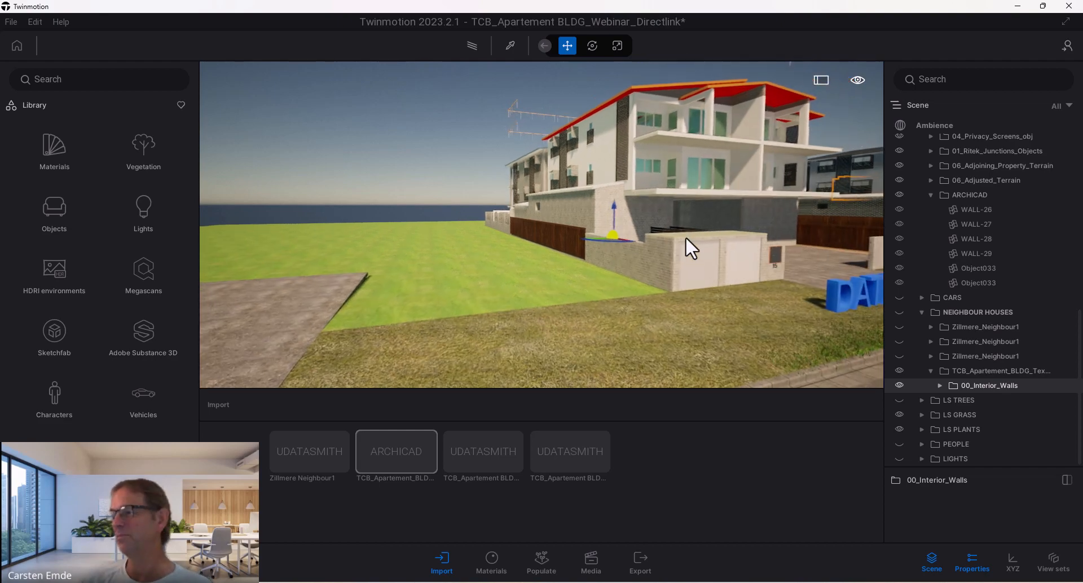
middle_drag(685, 236, 544, 257)
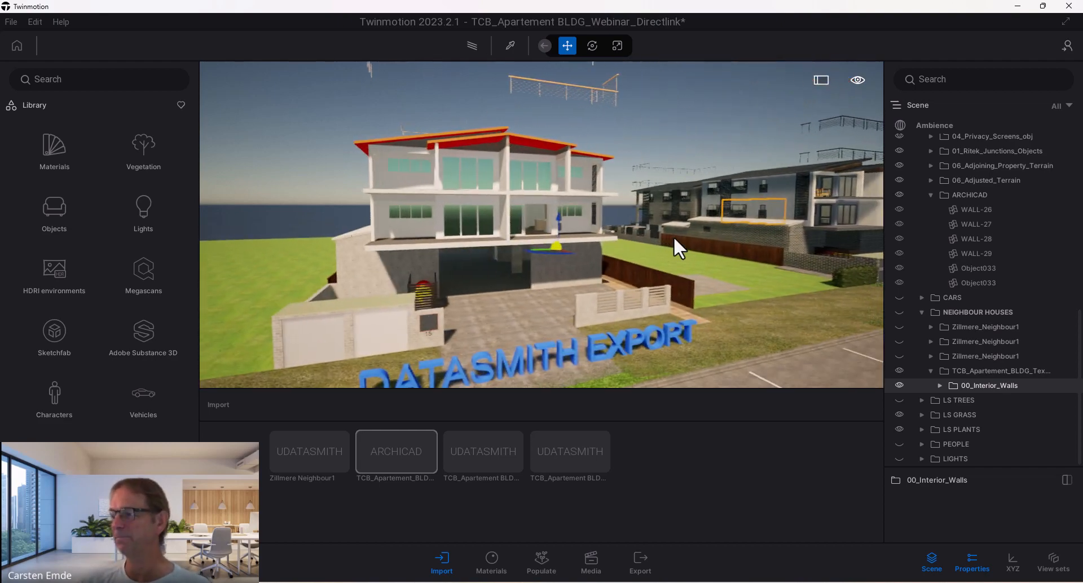
click(940, 386)
scroll(993, 377, down, 3)
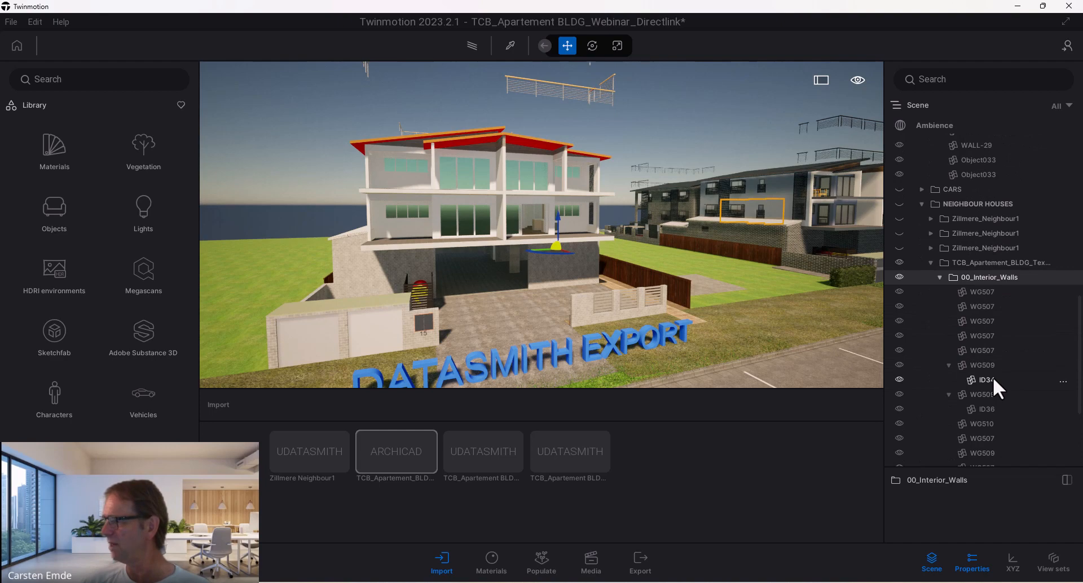
click(940, 278)
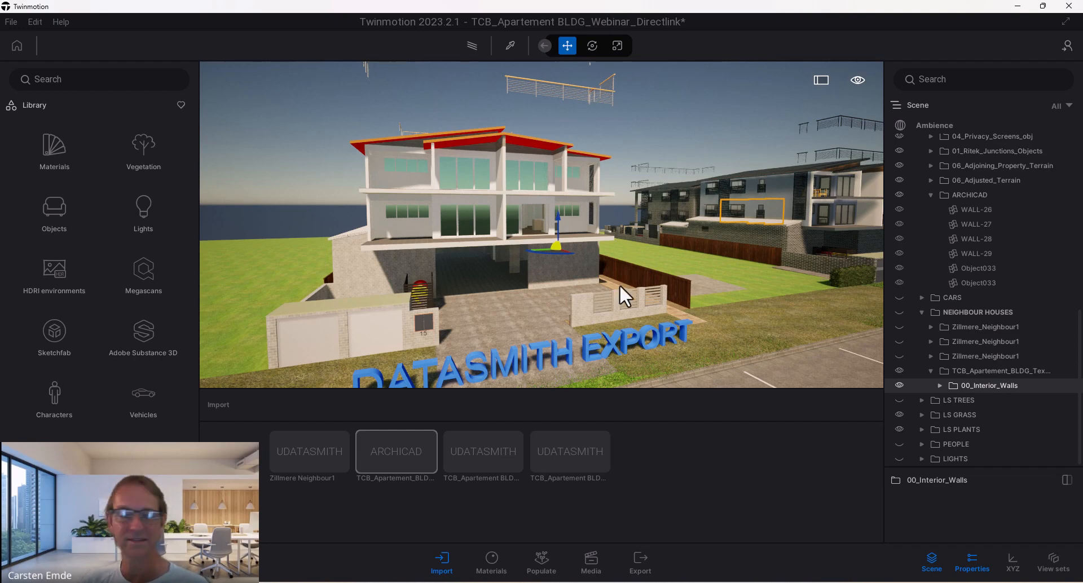
scroll(662, 285, down, 2)
middle_drag(706, 286, 524, 308)
Step: Switch to the Archicad project with the isolated walls and show the entire building in the 3D window again
mouse_move(642, 581)
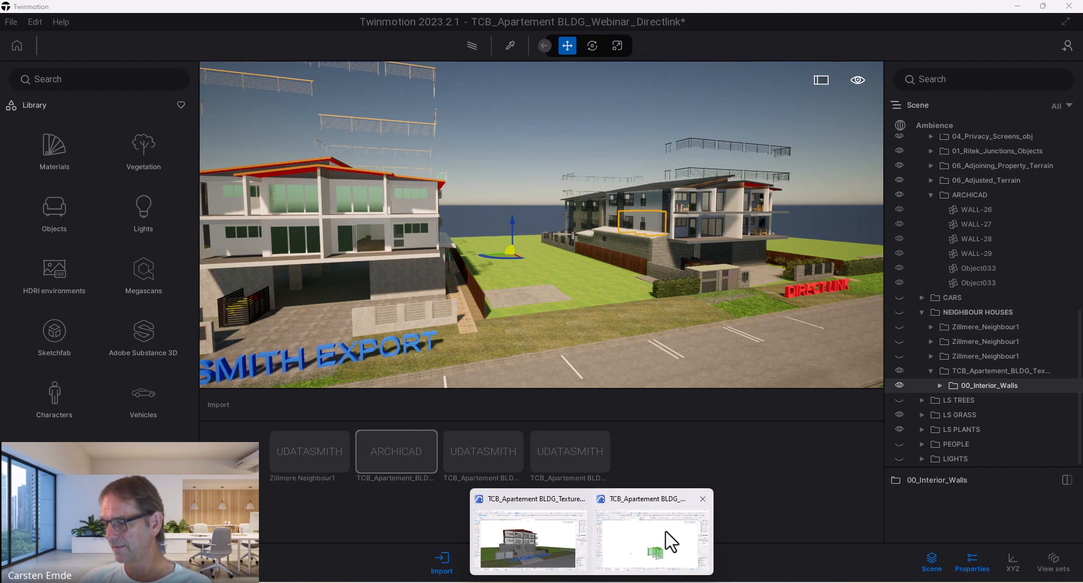
click(670, 542)
key(F2)
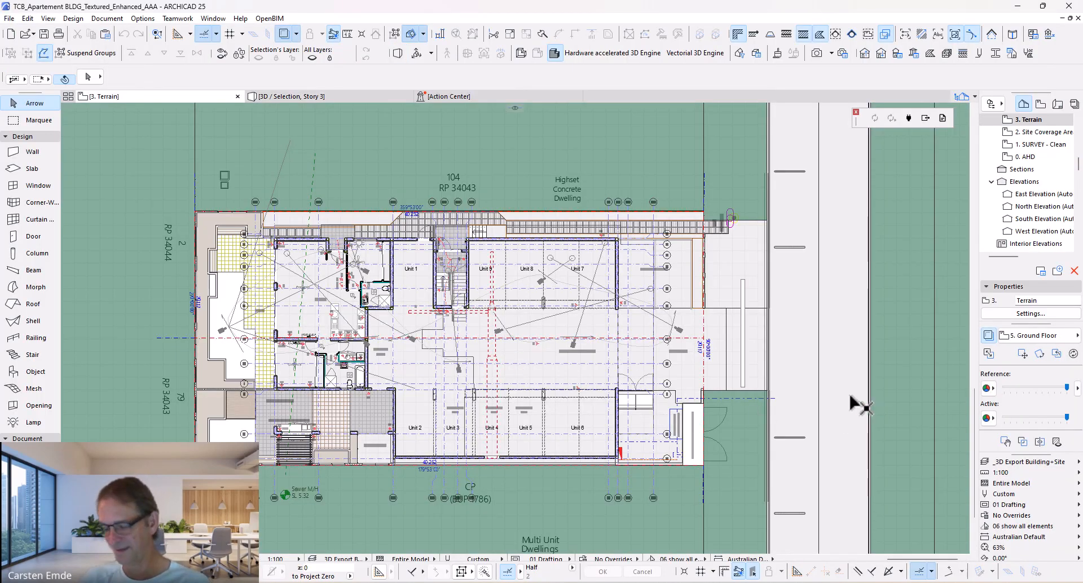
key(F3)
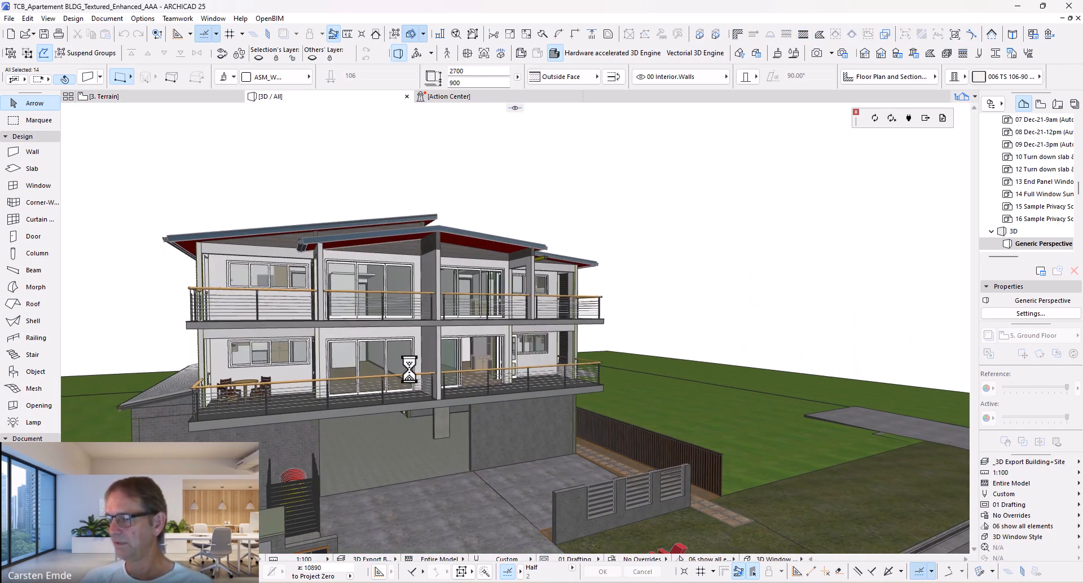
Step: Apply the layer combination _3D Export Building only to the full model, viewed from the street
click(1038, 464)
click(1038, 466)
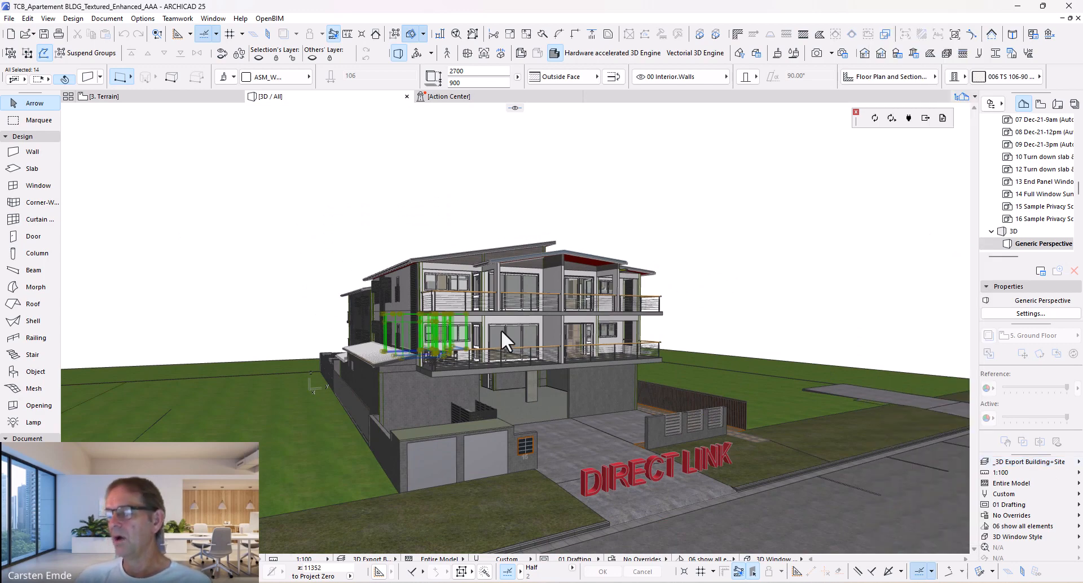
scroll(497, 326, down, 3)
middle_drag(492, 399, 450, 401)
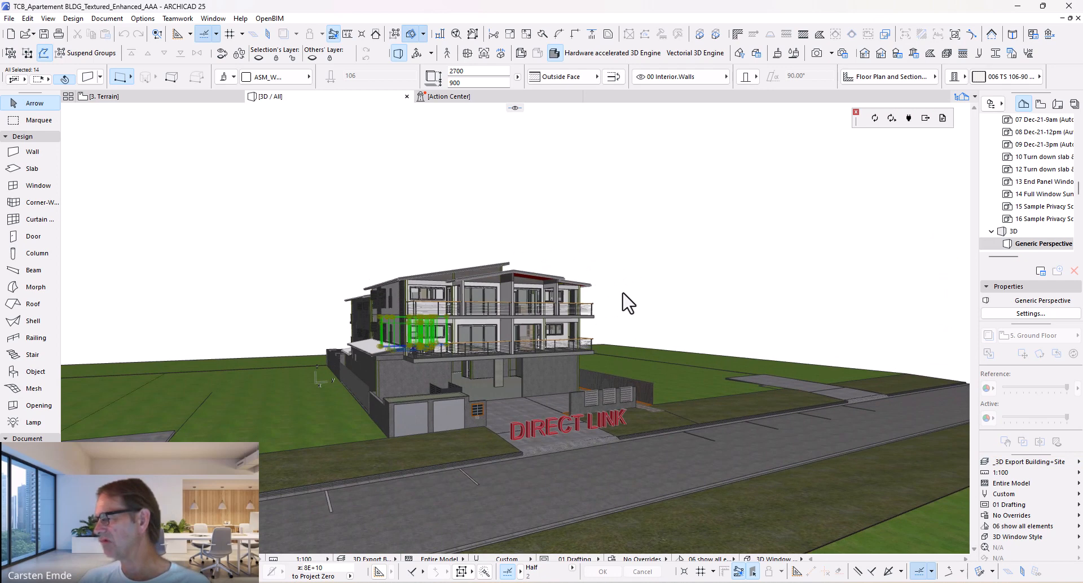
click(1047, 462)
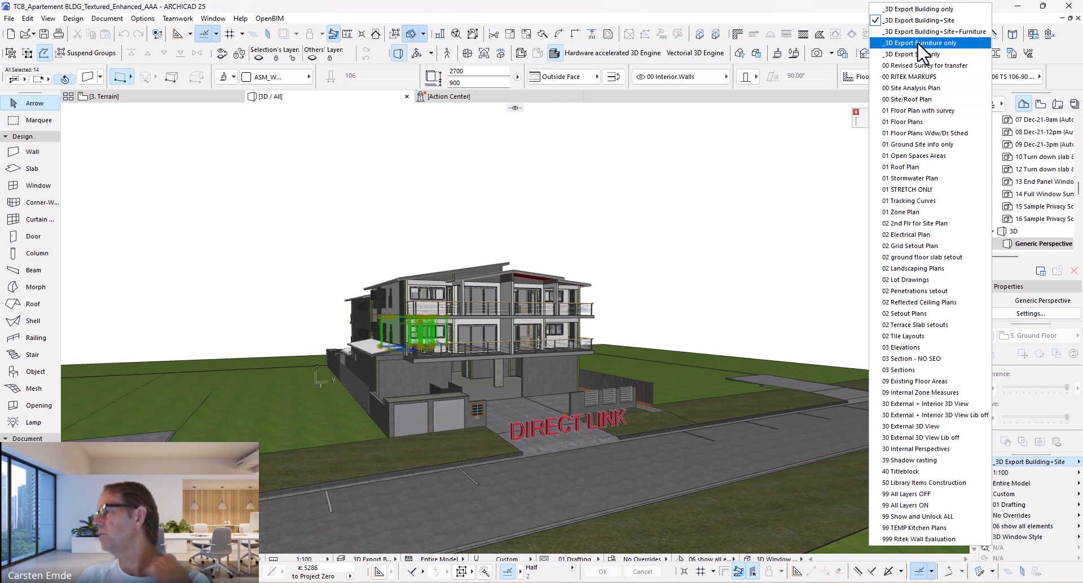
click(923, 9)
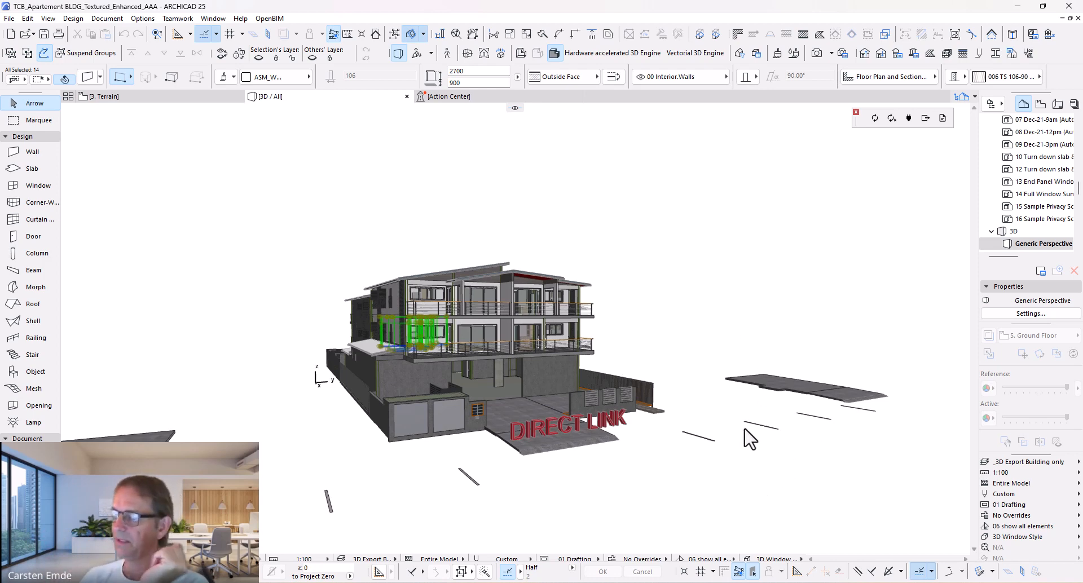
Step: Switch to the Twinmotion project TCB_Apartement BLDG_Webinar_Datasmith and look over its file commands, including Merge and Export to Datasmith file
mouse_move(617, 582)
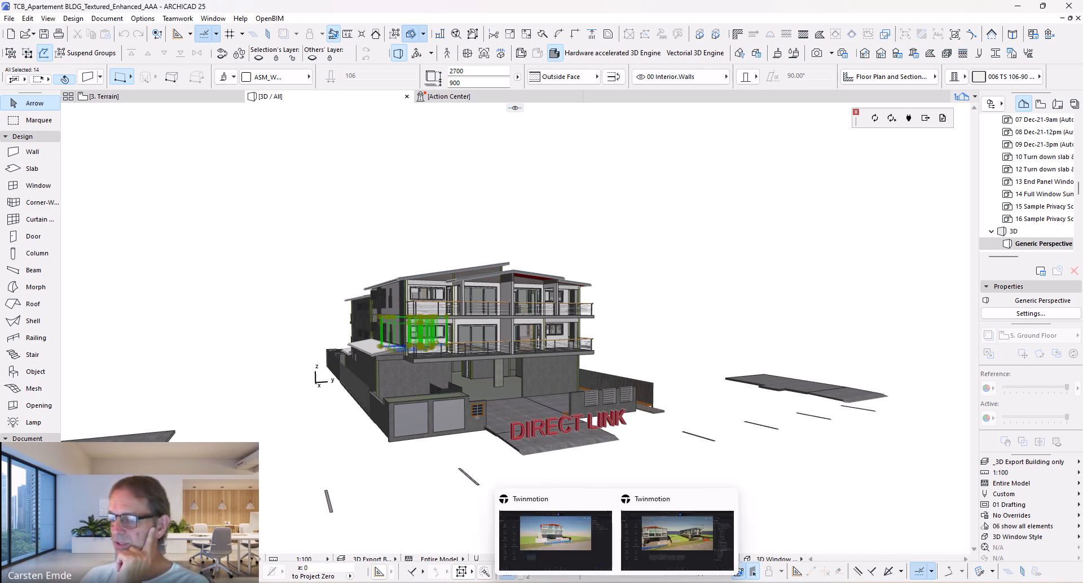
click(581, 567)
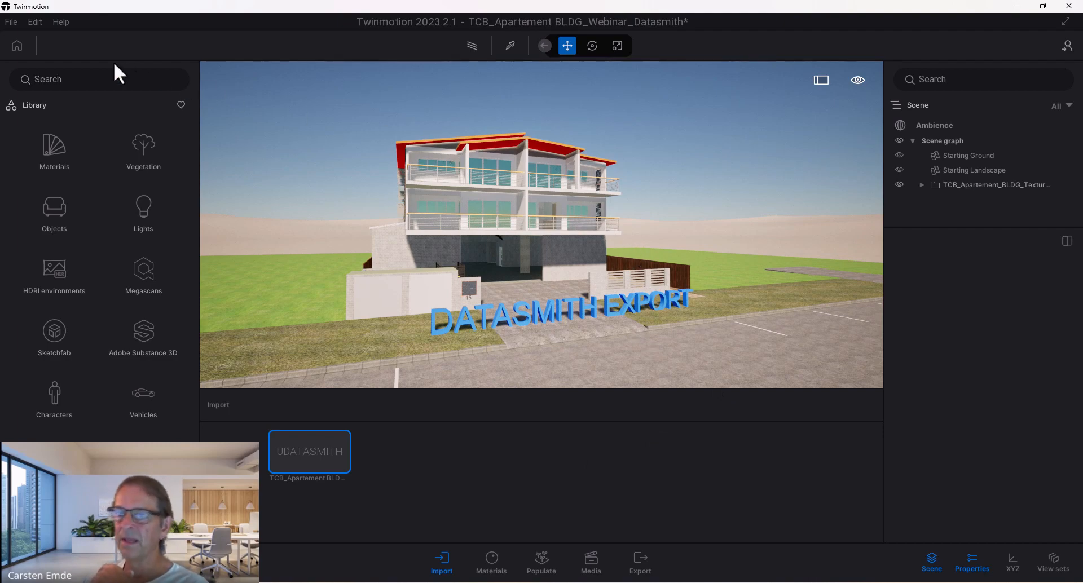
click(12, 22)
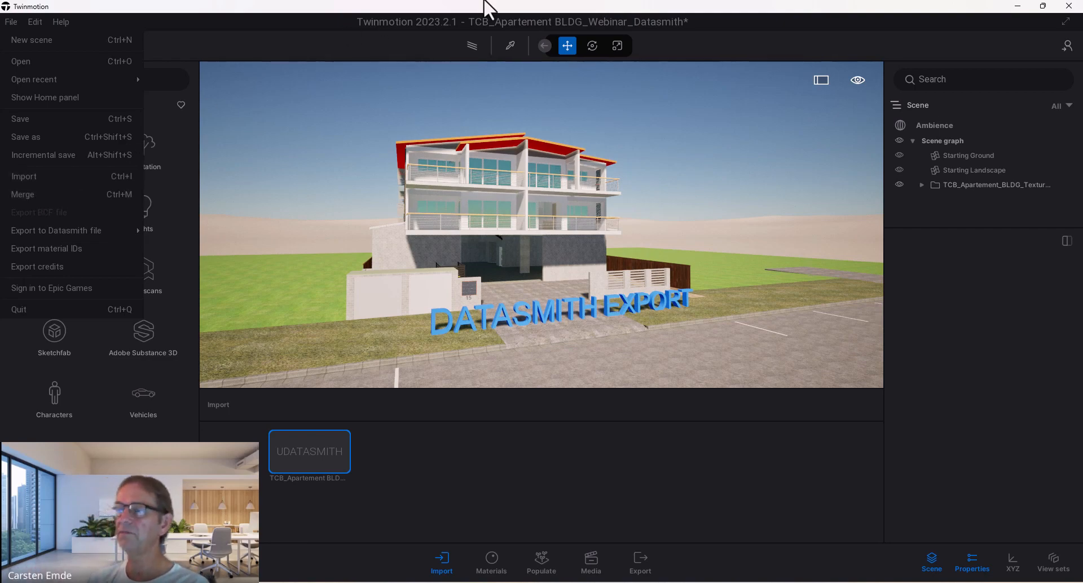
click(820, 4)
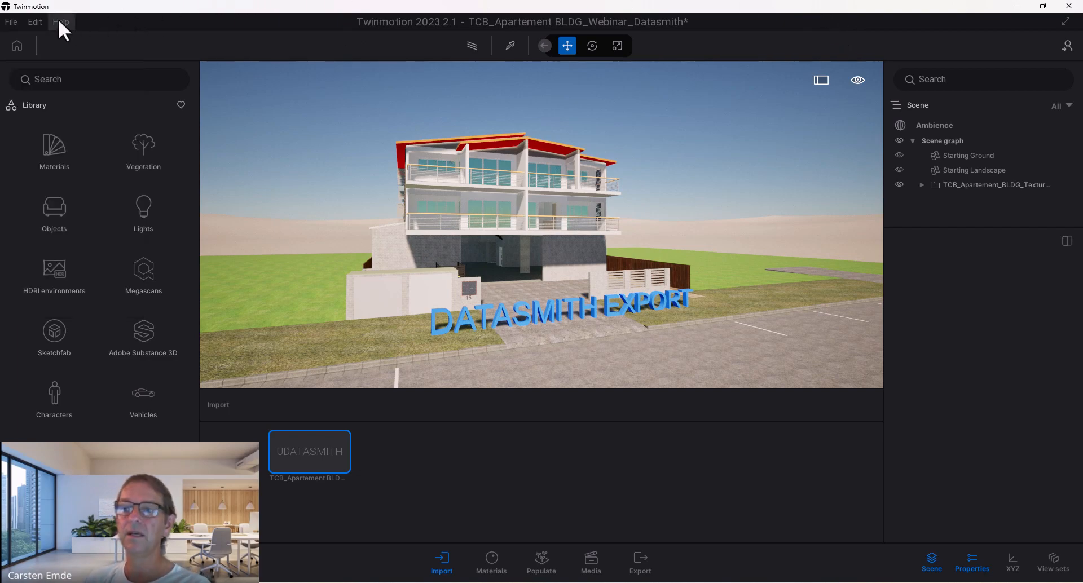
click(12, 20)
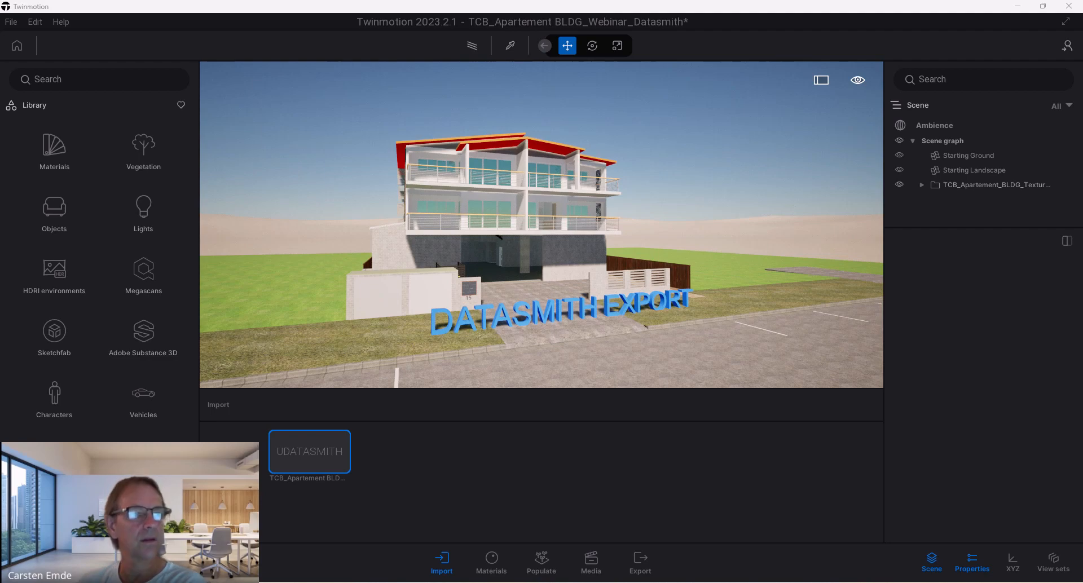
Step: Look over the Paperbell content of TM Membership Free Test Group, then the ASM Techbase webinar and group session list in Word
drag(0, 214, 399, 2)
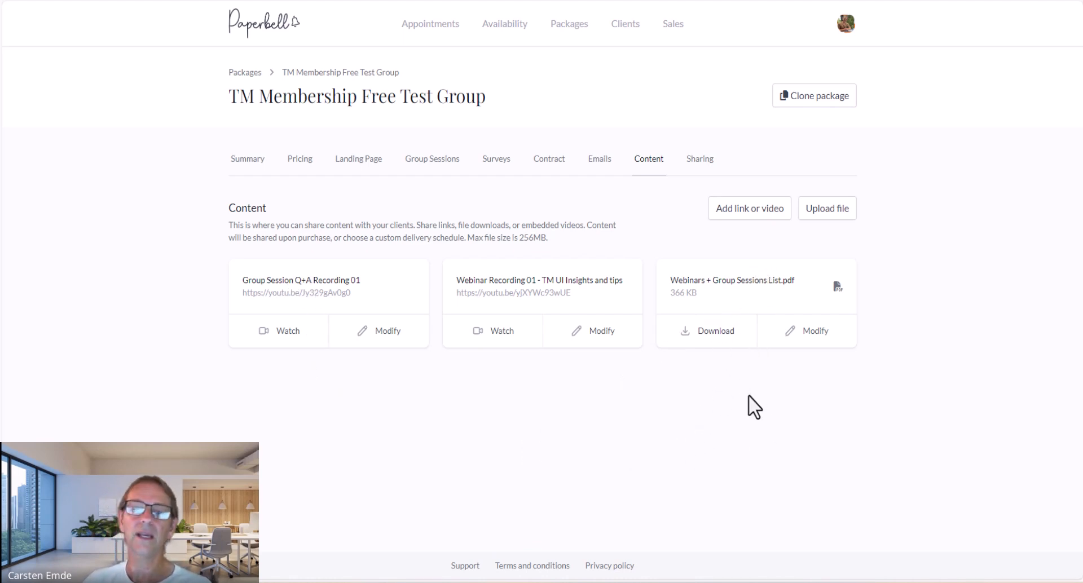
mouse_move(607, 578)
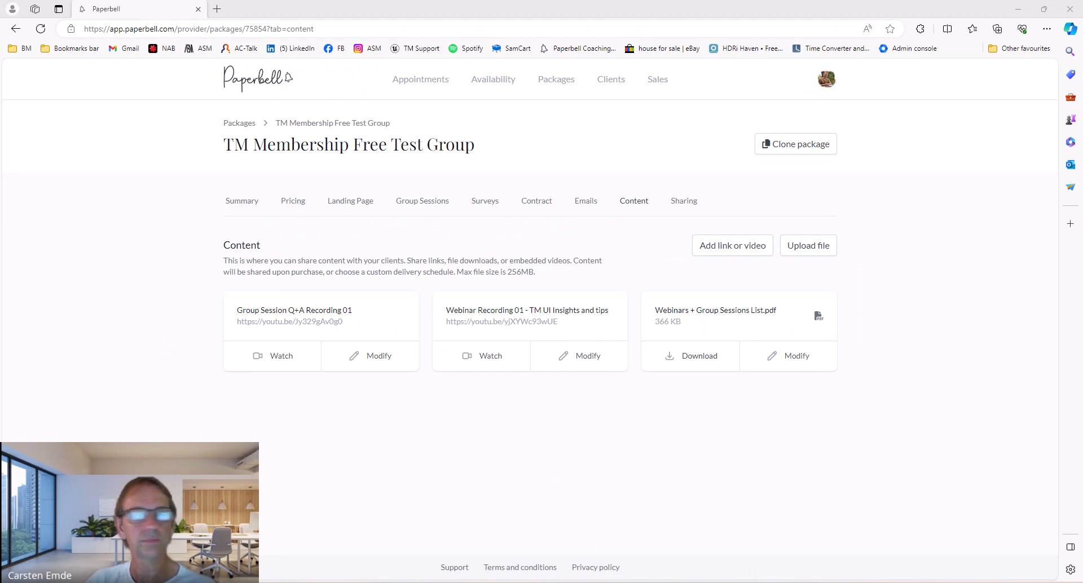
click(562, 59)
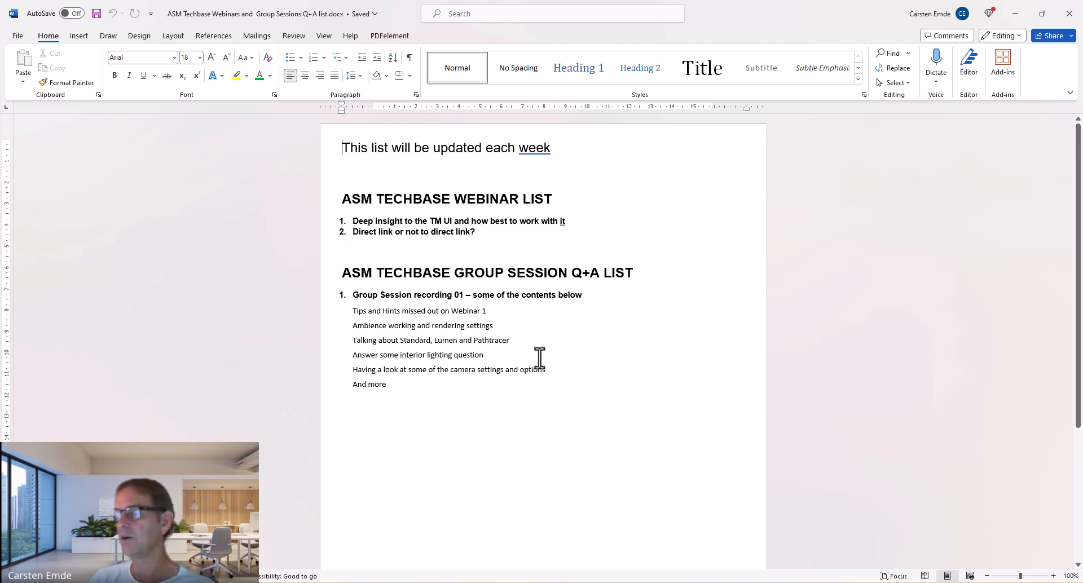
click(569, 279)
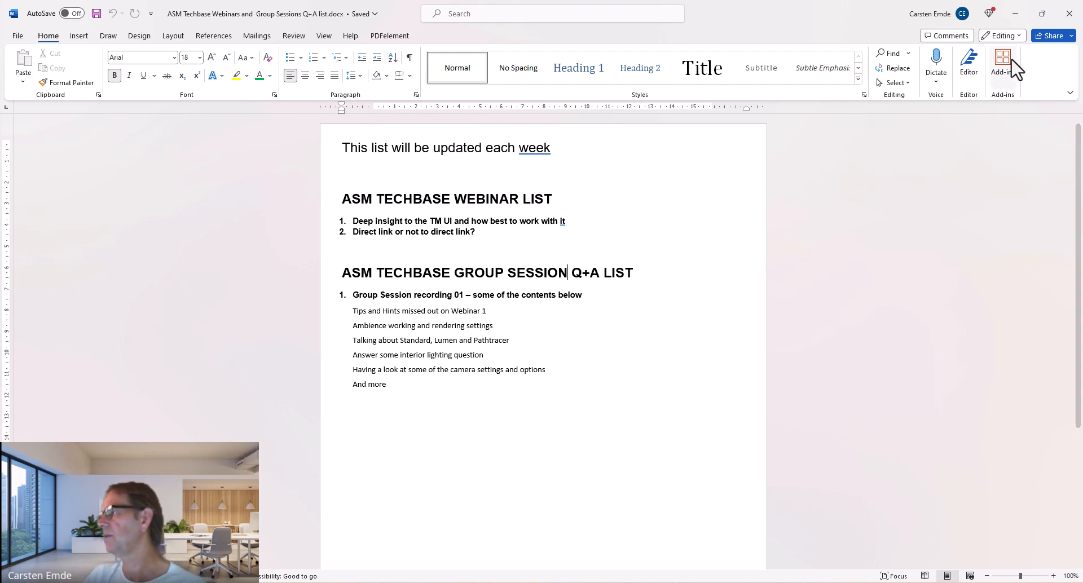
Step: Minimize the Word list and the Paperbell page to return to the Twinmotion project TCB_Apartement BLDG_Webinar_Datasmith
click(1017, 15)
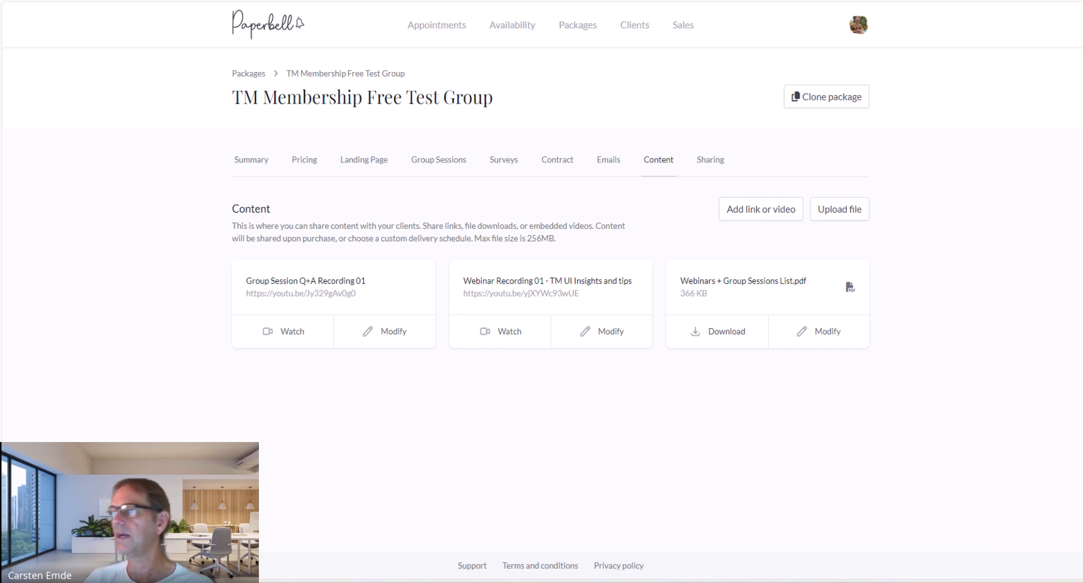
click(1020, 6)
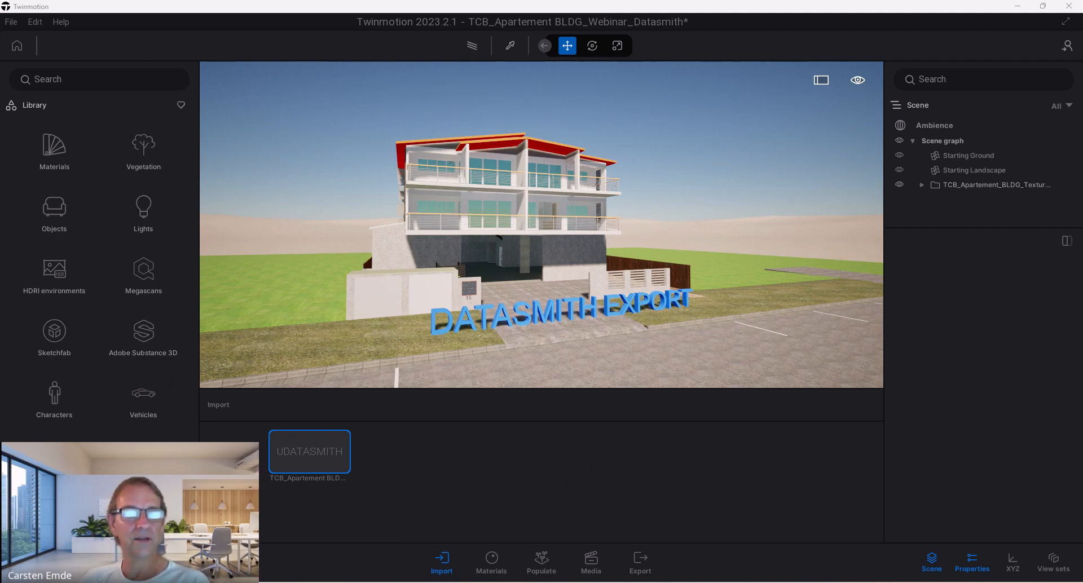
mouse_move(368, 582)
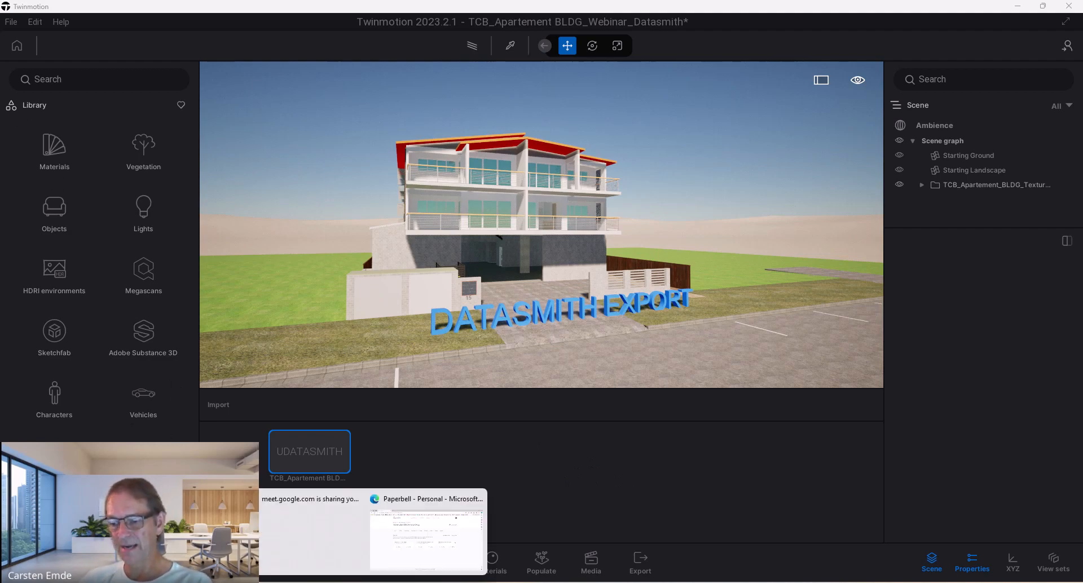